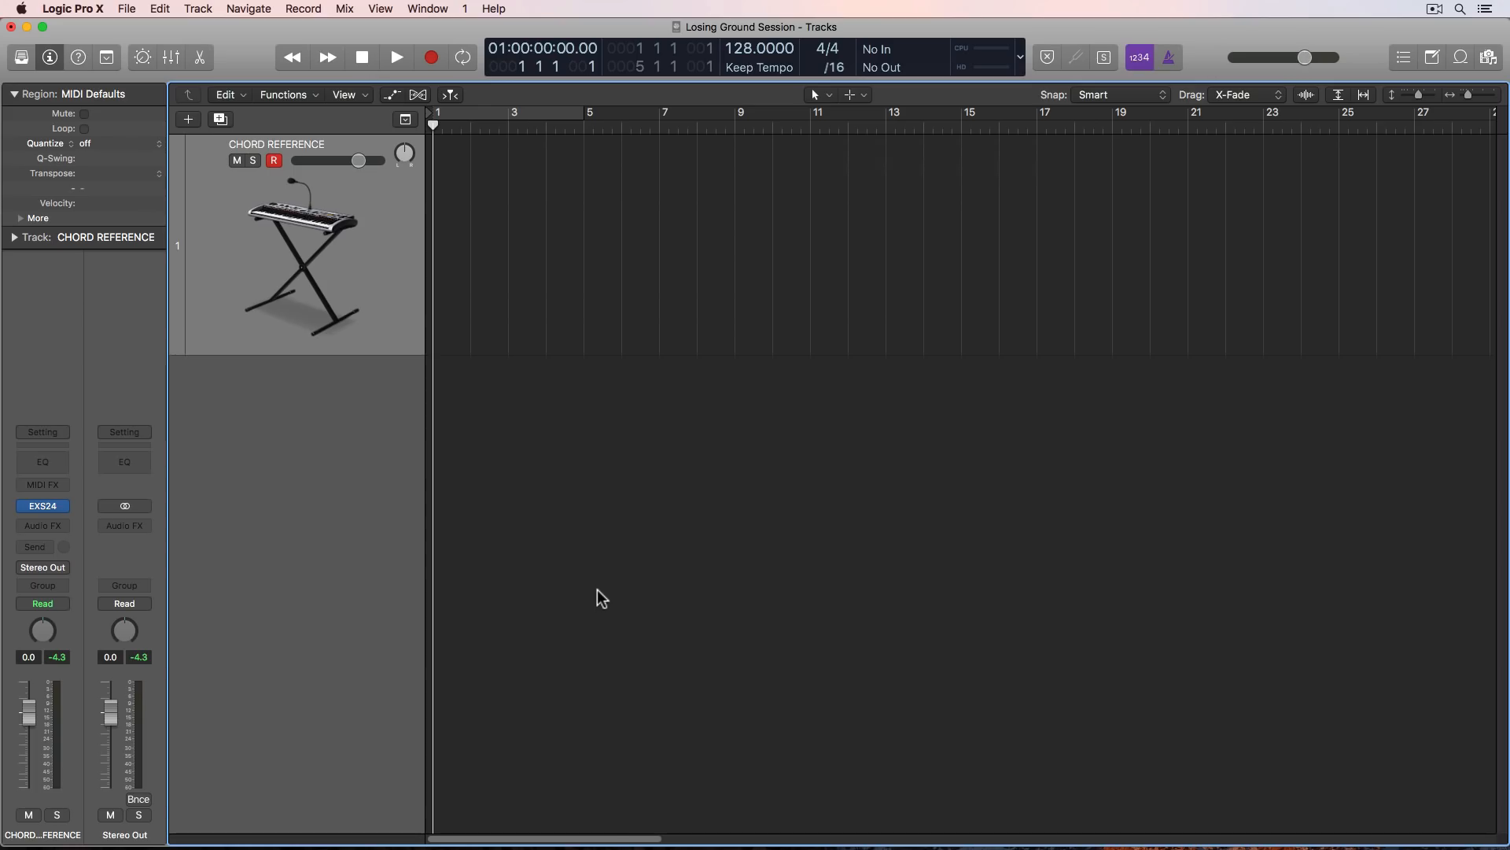
- Show the on-screen keyboard for the CHORD REFERENCE track, enlarge its window to cover more octaves, and shift its displayed range higher
left_click(429, 9)
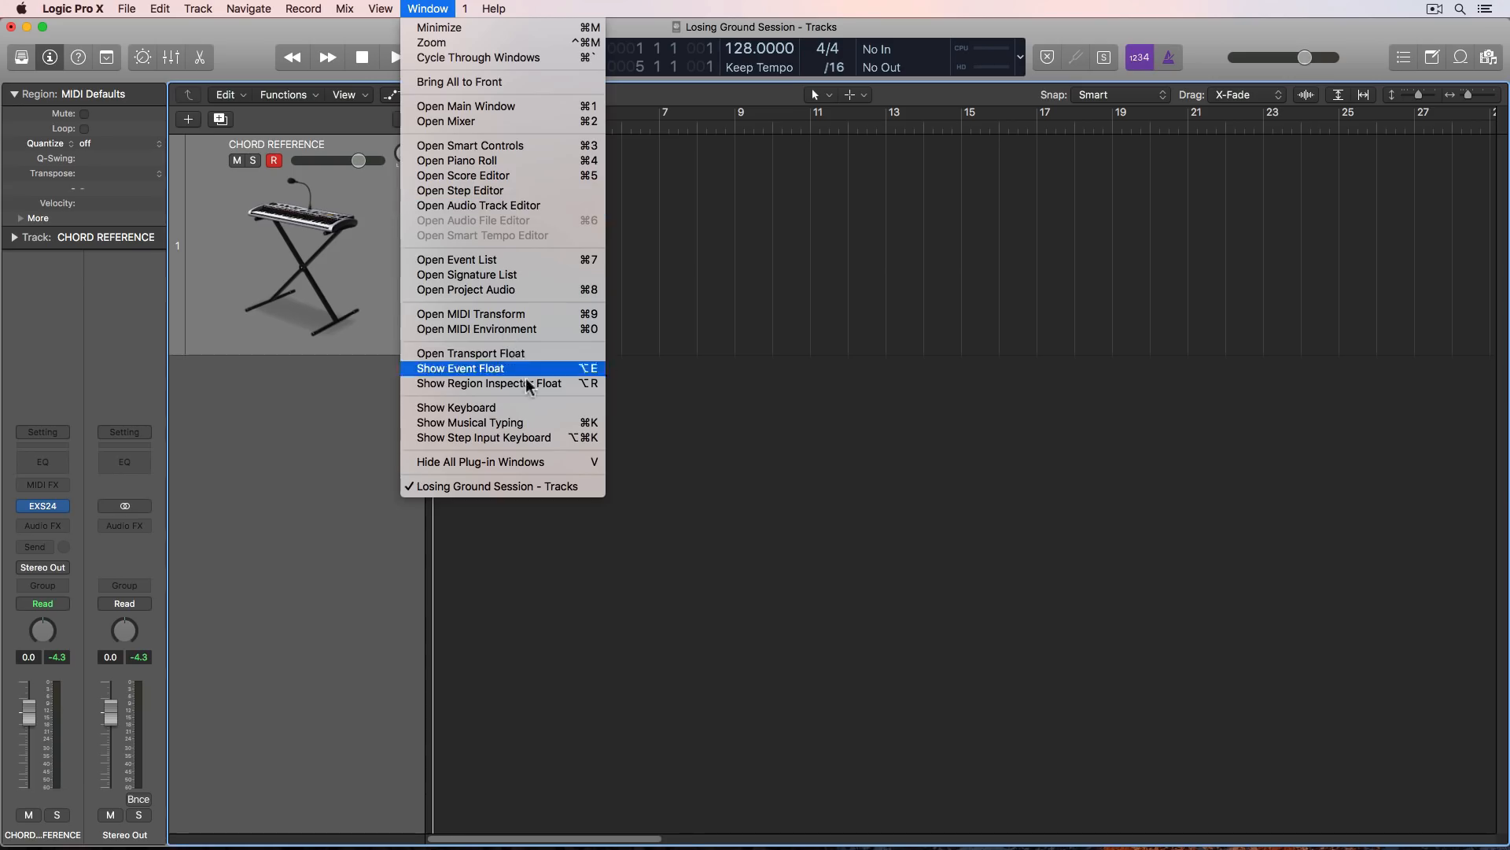
left_click(531, 412)
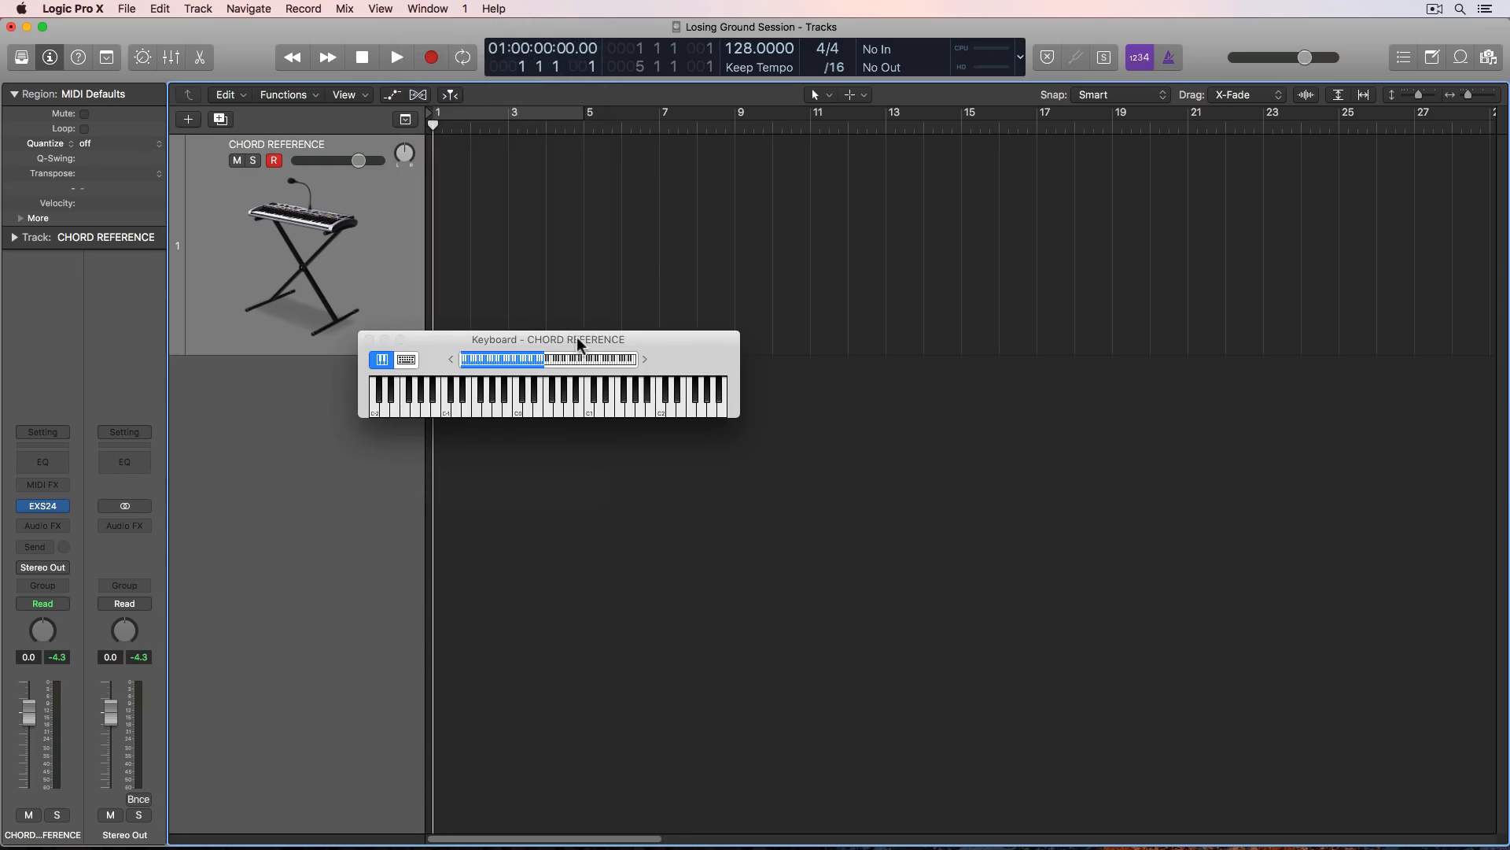
left_click_drag(580, 341, 549, 406)
left_click_drag(713, 480, 1456, 556)
left_click_drag(1312, 418, 1239, 434)
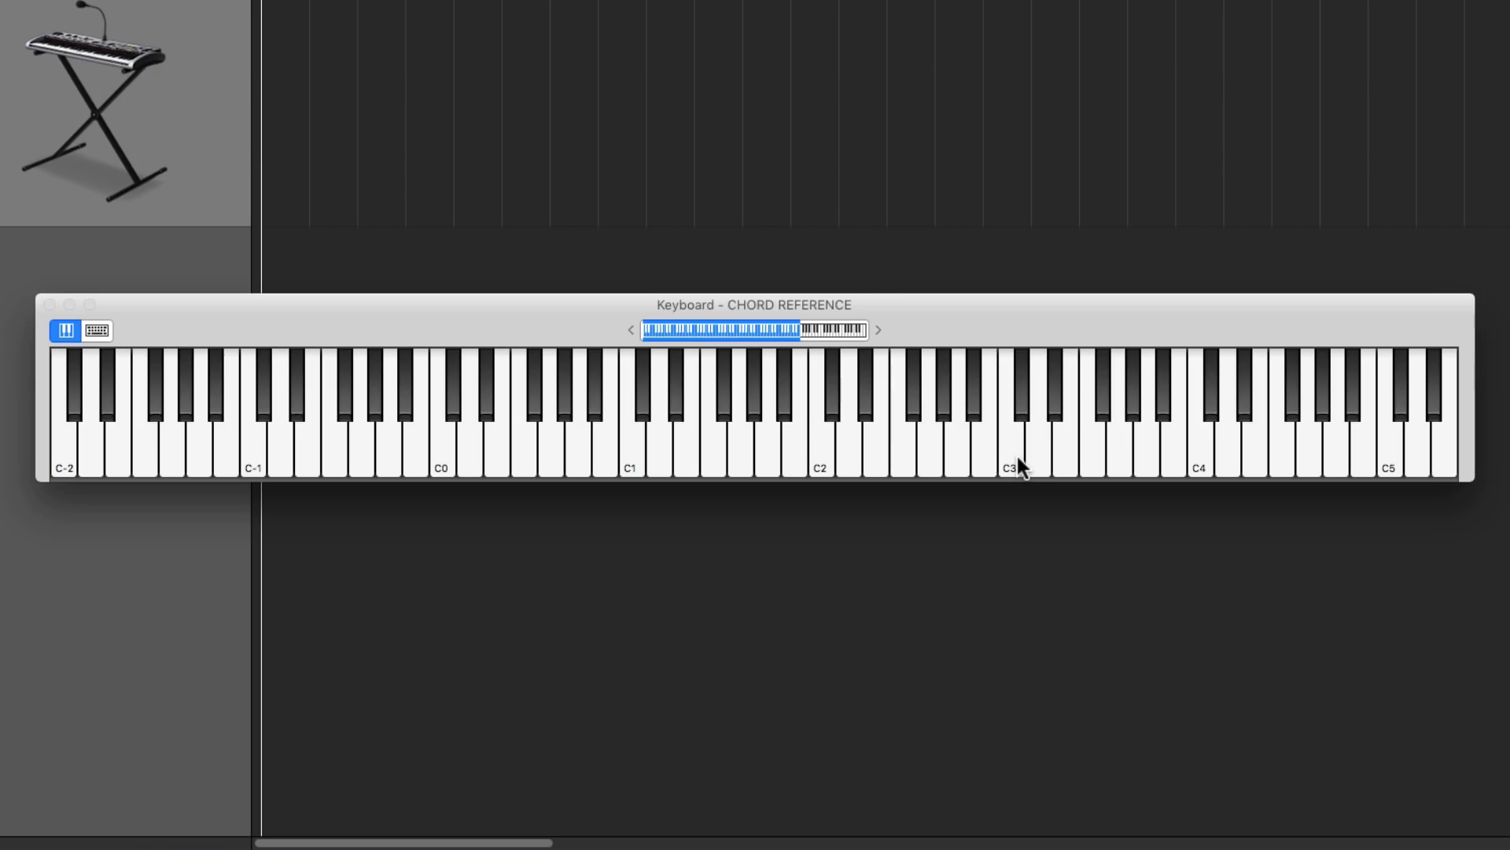
left_click_drag(756, 334, 798, 337)
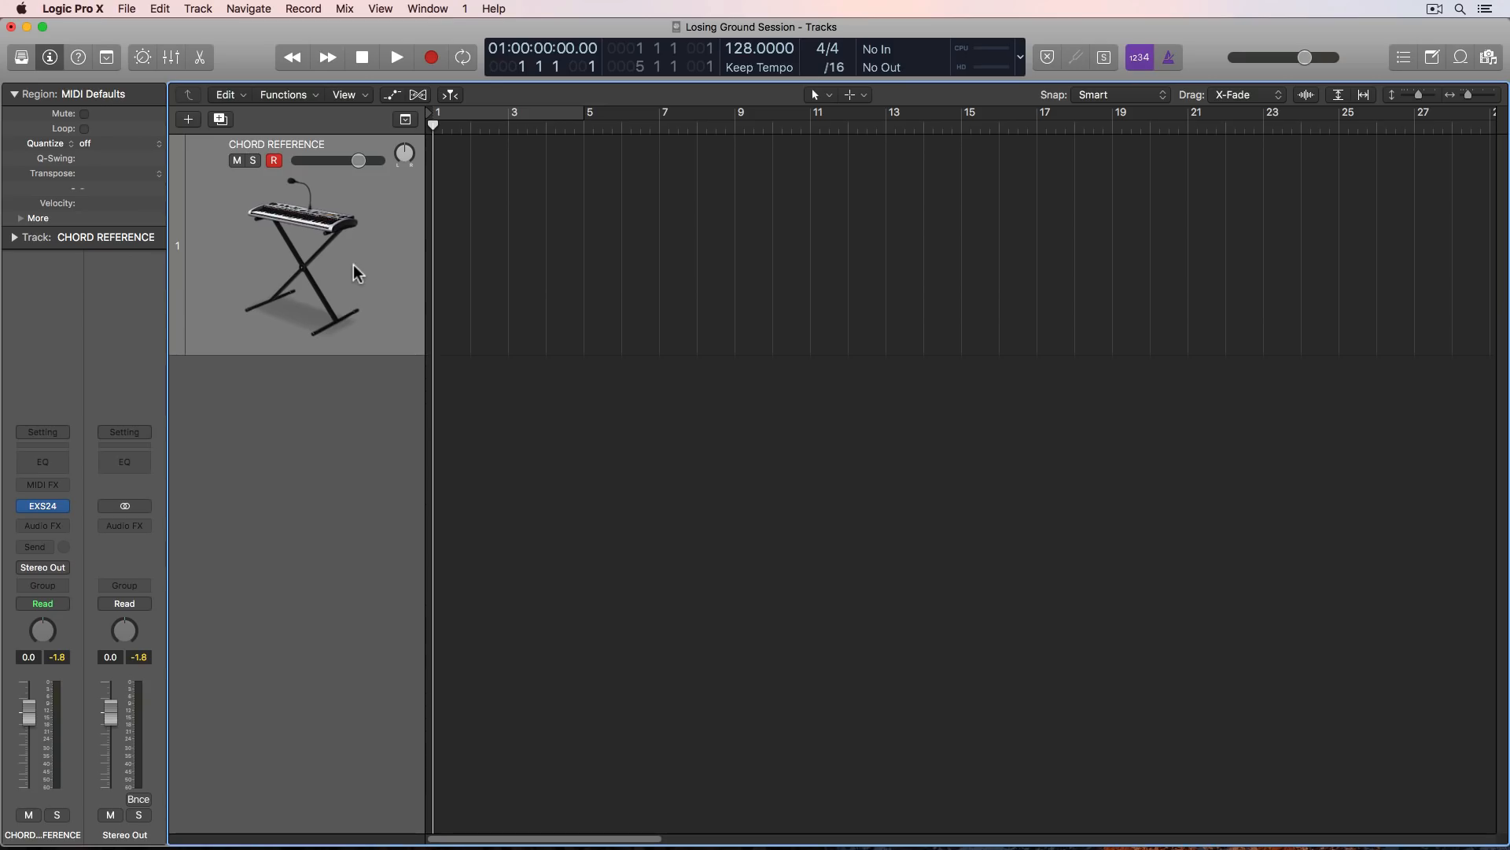
- Create an empty MIDI region at bar 1 on the CHORD REFERENCE track and extend it to the start of bar 8
right_click(449, 217)
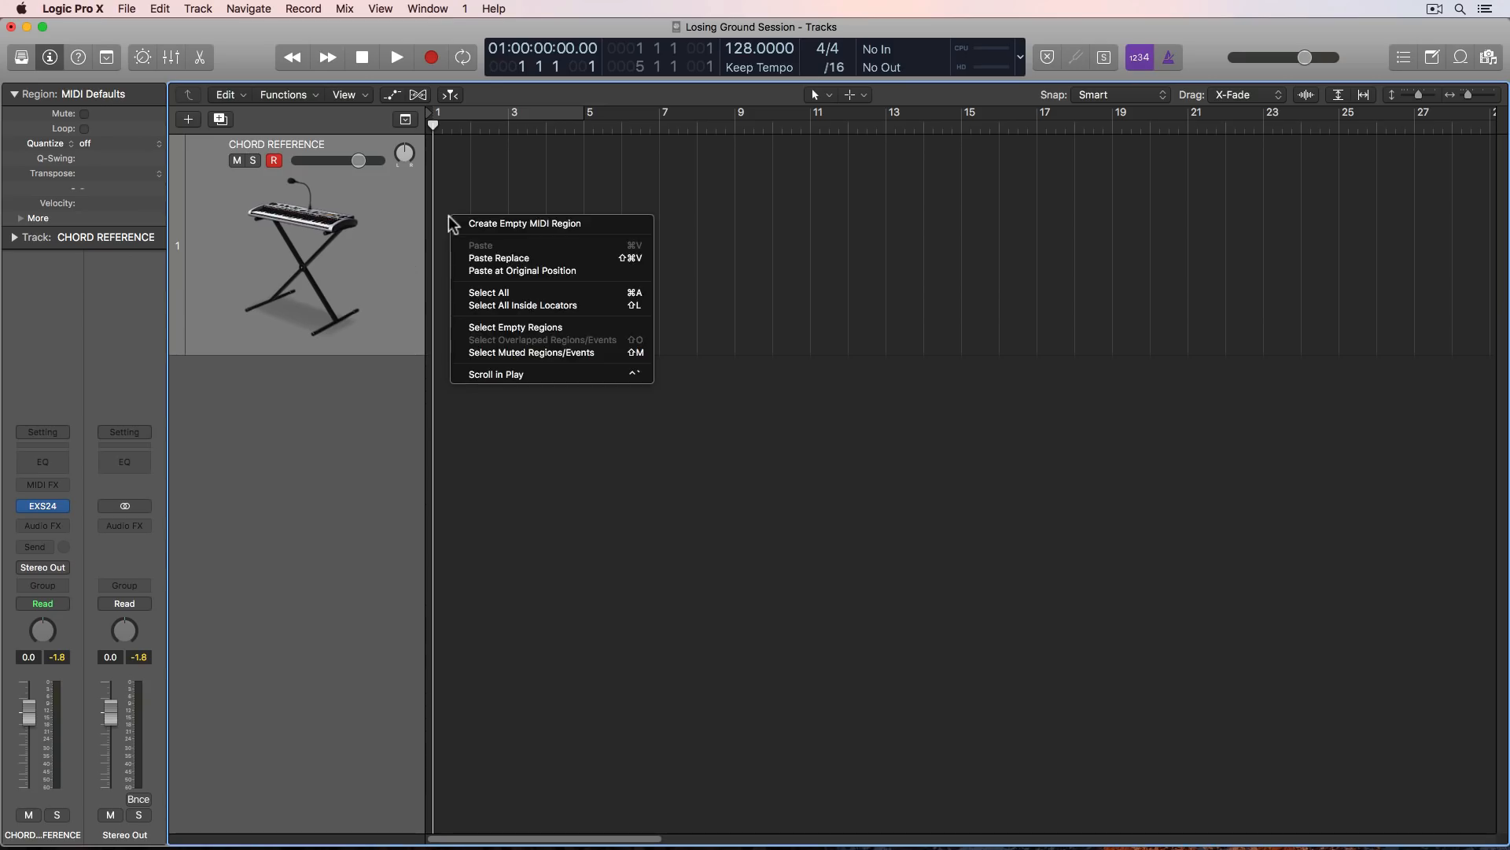
left_click(535, 224)
left_click_drag(466, 350, 693, 379)
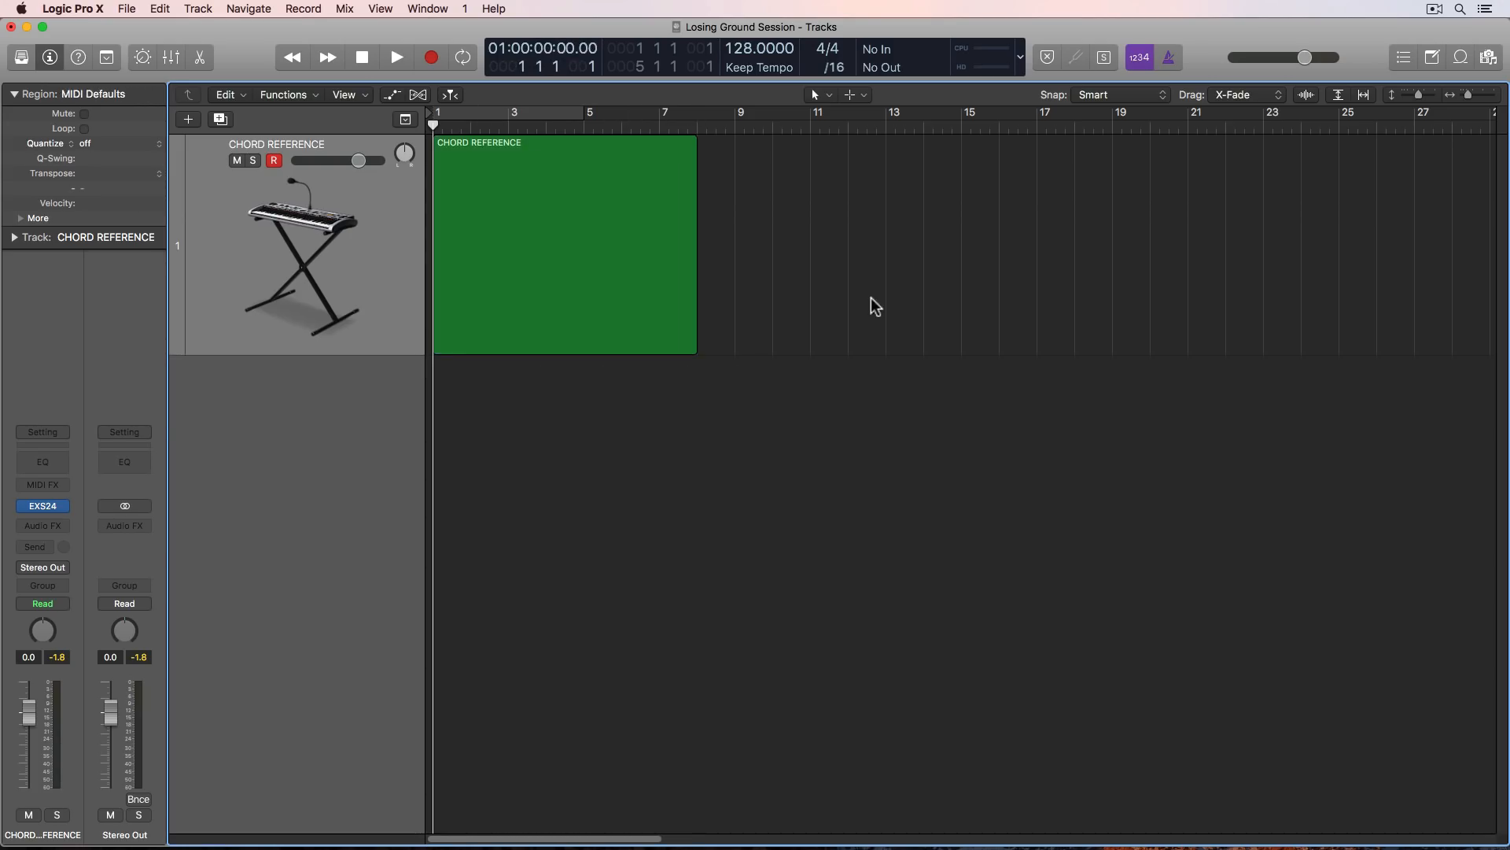
- Open the CHORD REFERENCE region in the Piano Roll and enlarge the editor area upward
left_click(610, 263)
double_click(613, 267)
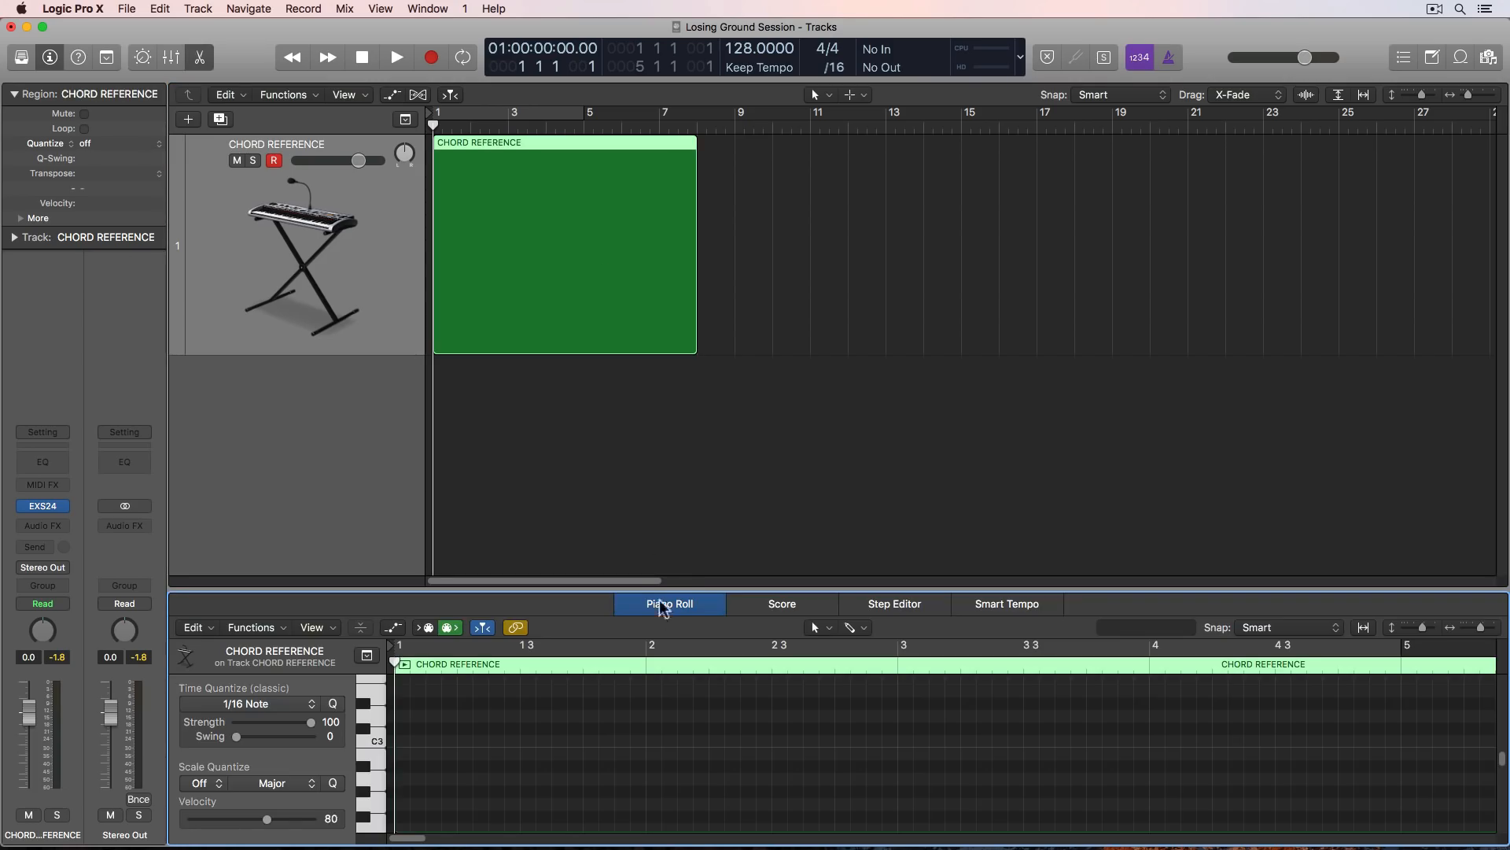
left_click_drag(665, 596, 668, 283)
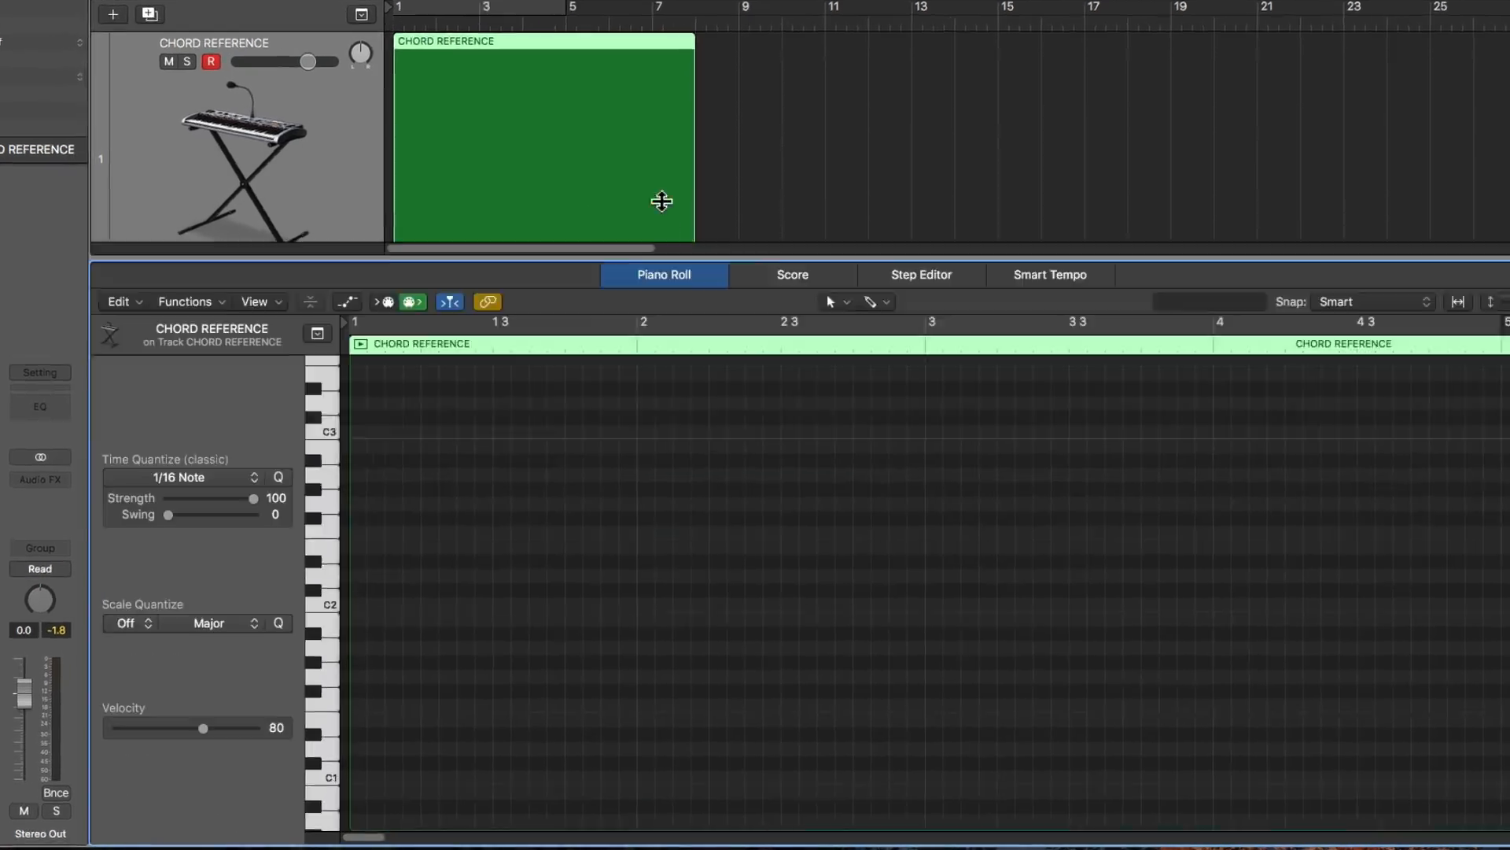
left_click_drag(662, 201, 637, 118)
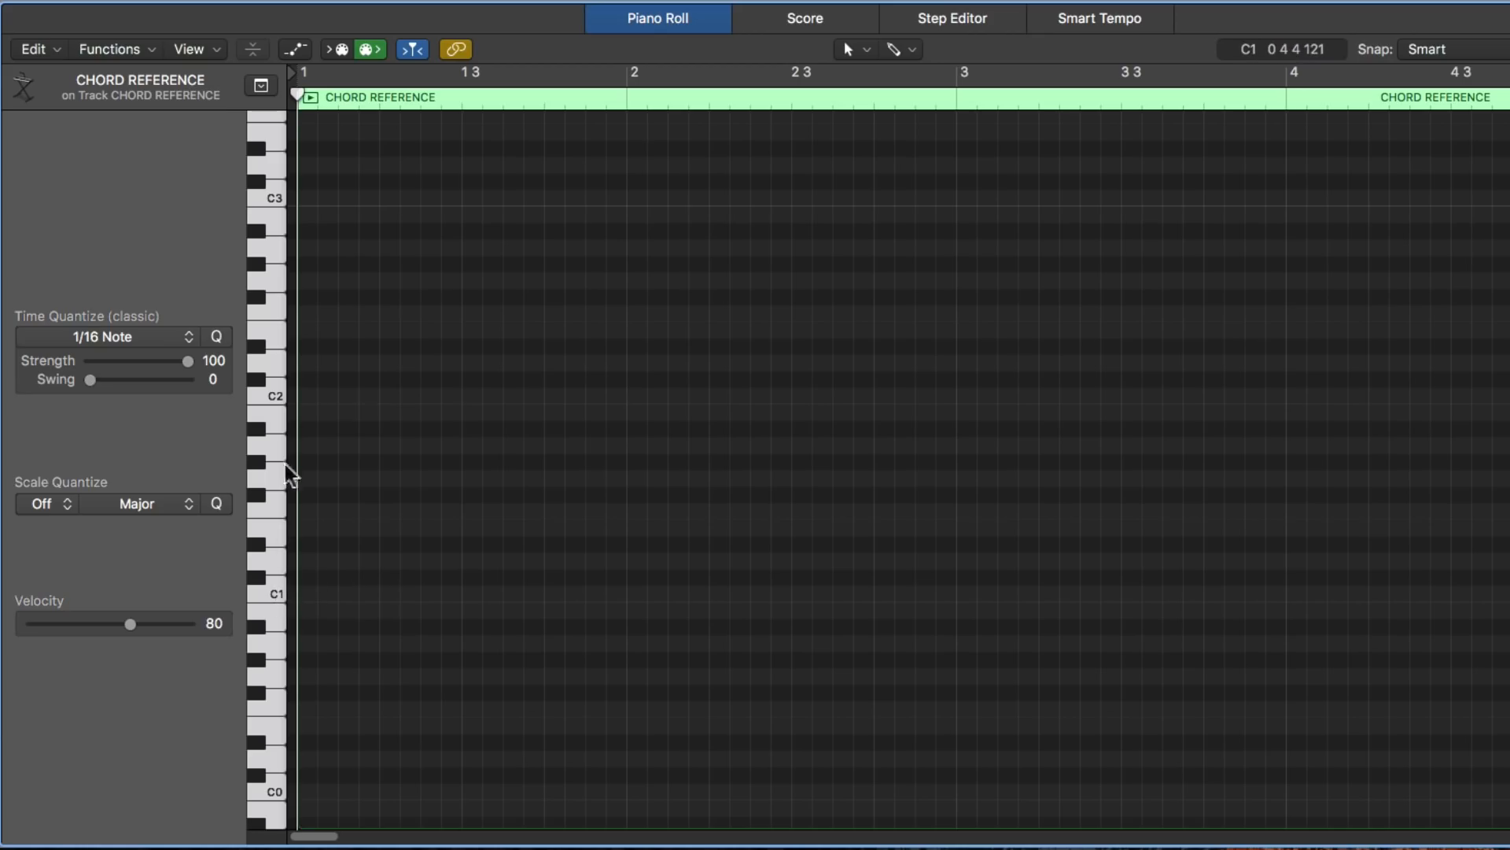
- Audition a rising C major arpeggio from C1 to C2 on the Piano Roll's keyboard
left_click(276, 588)
left_click(277, 530)
left_click(276, 470)
left_click(276, 390)
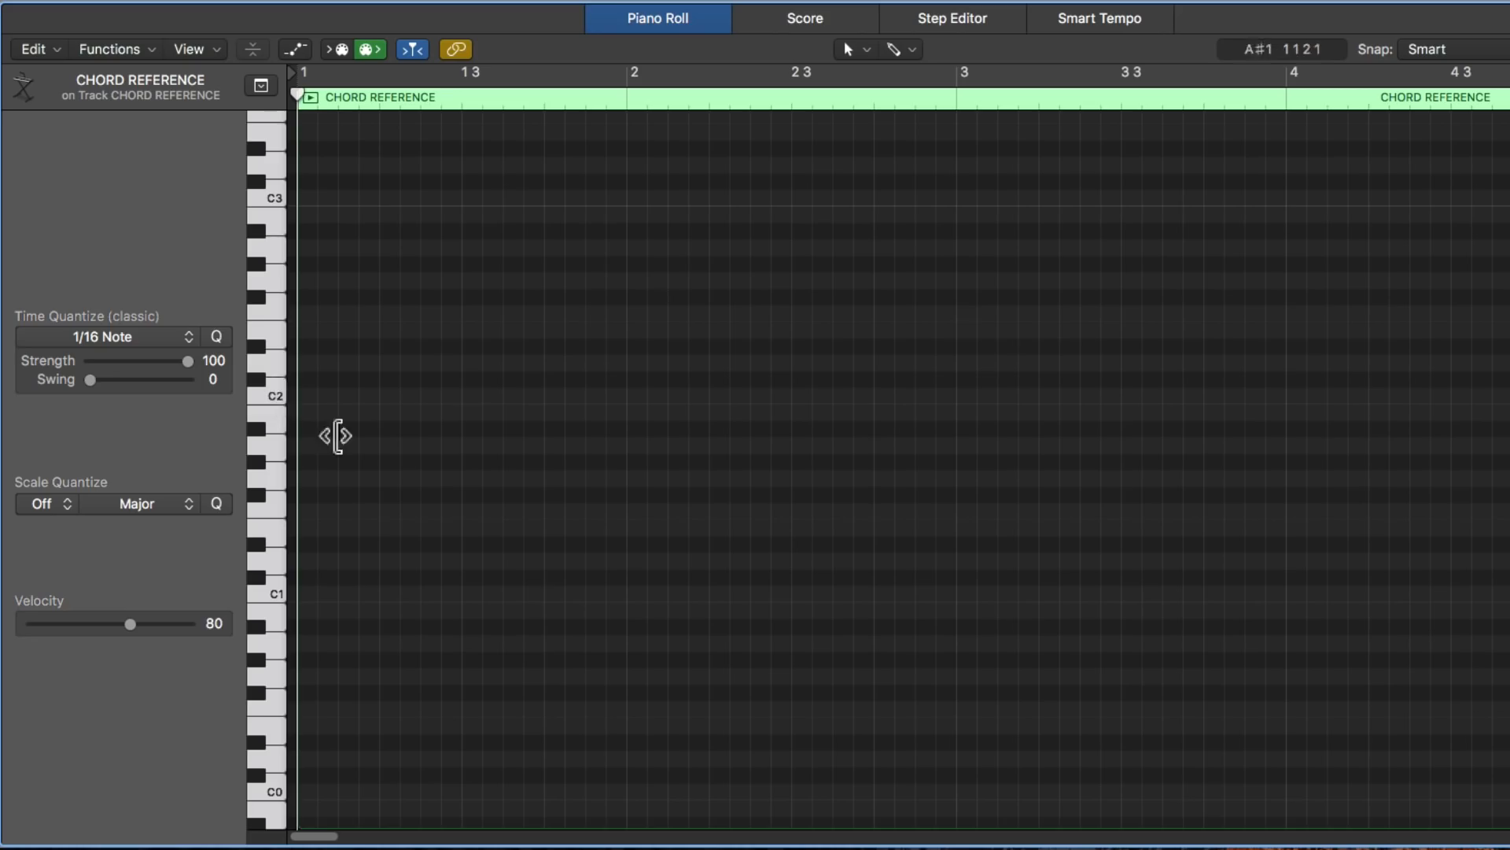
- Draw a one-bar C3 note in bar 1 with the Pencil Tool
scroll(417, 425, "up", 5)
scroll(421, 434, "up", 6)
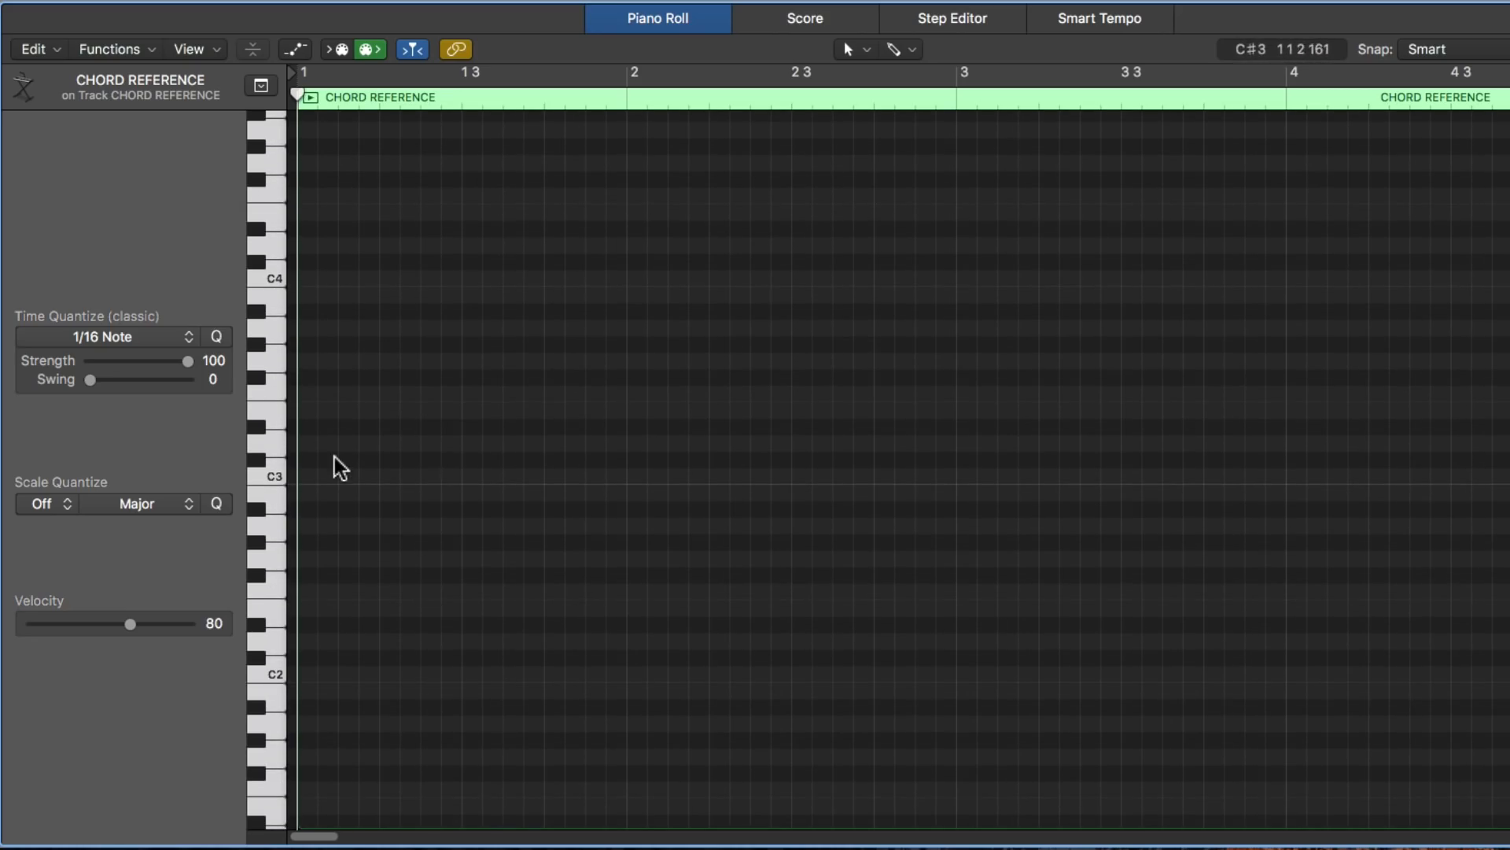
left_click(895, 48)
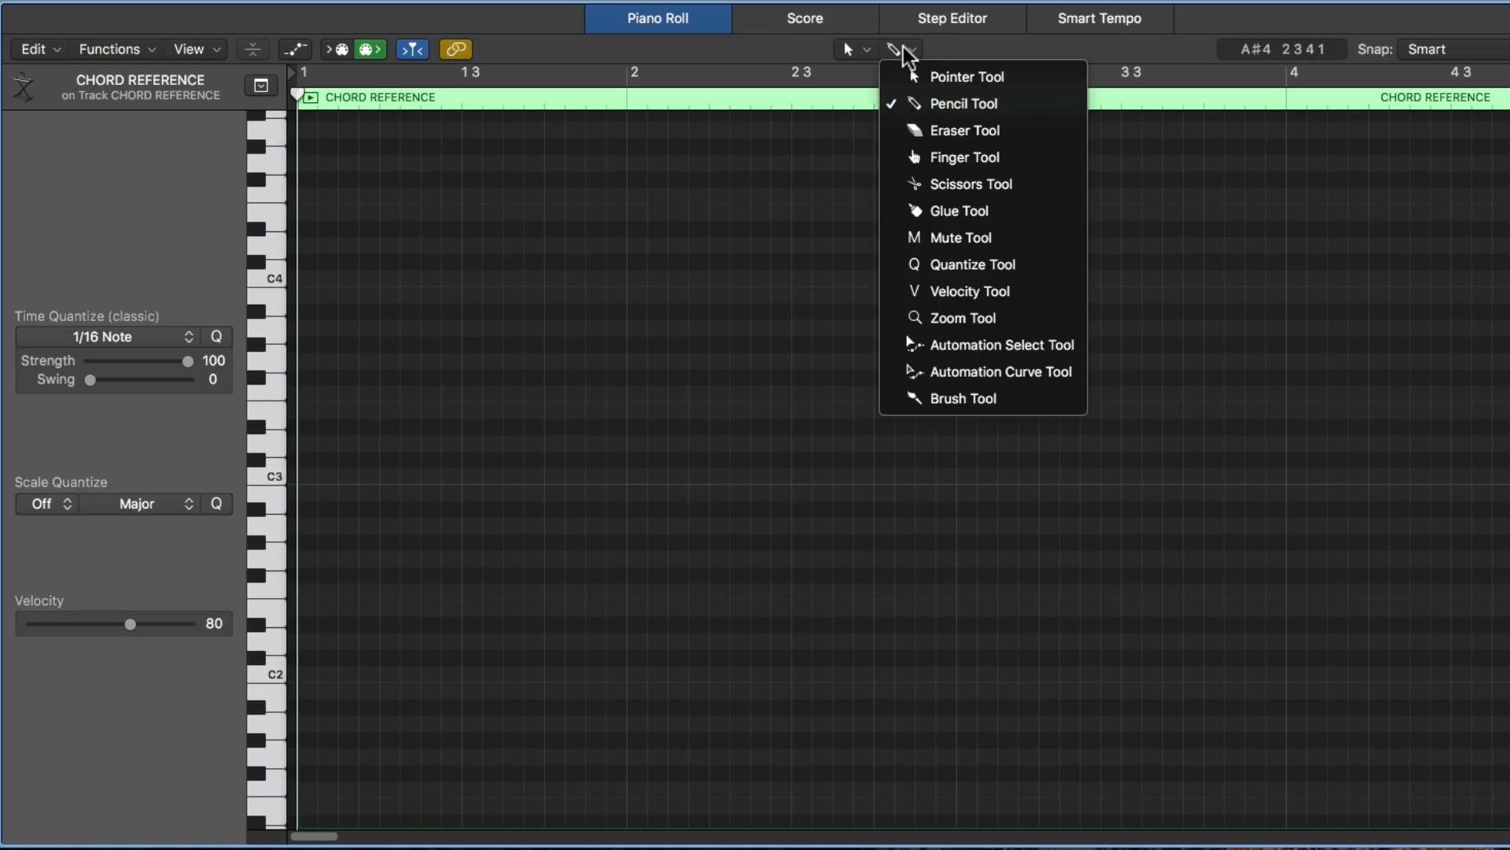
left_click(1012, 109)
left_click_drag(313, 475, 627, 503)
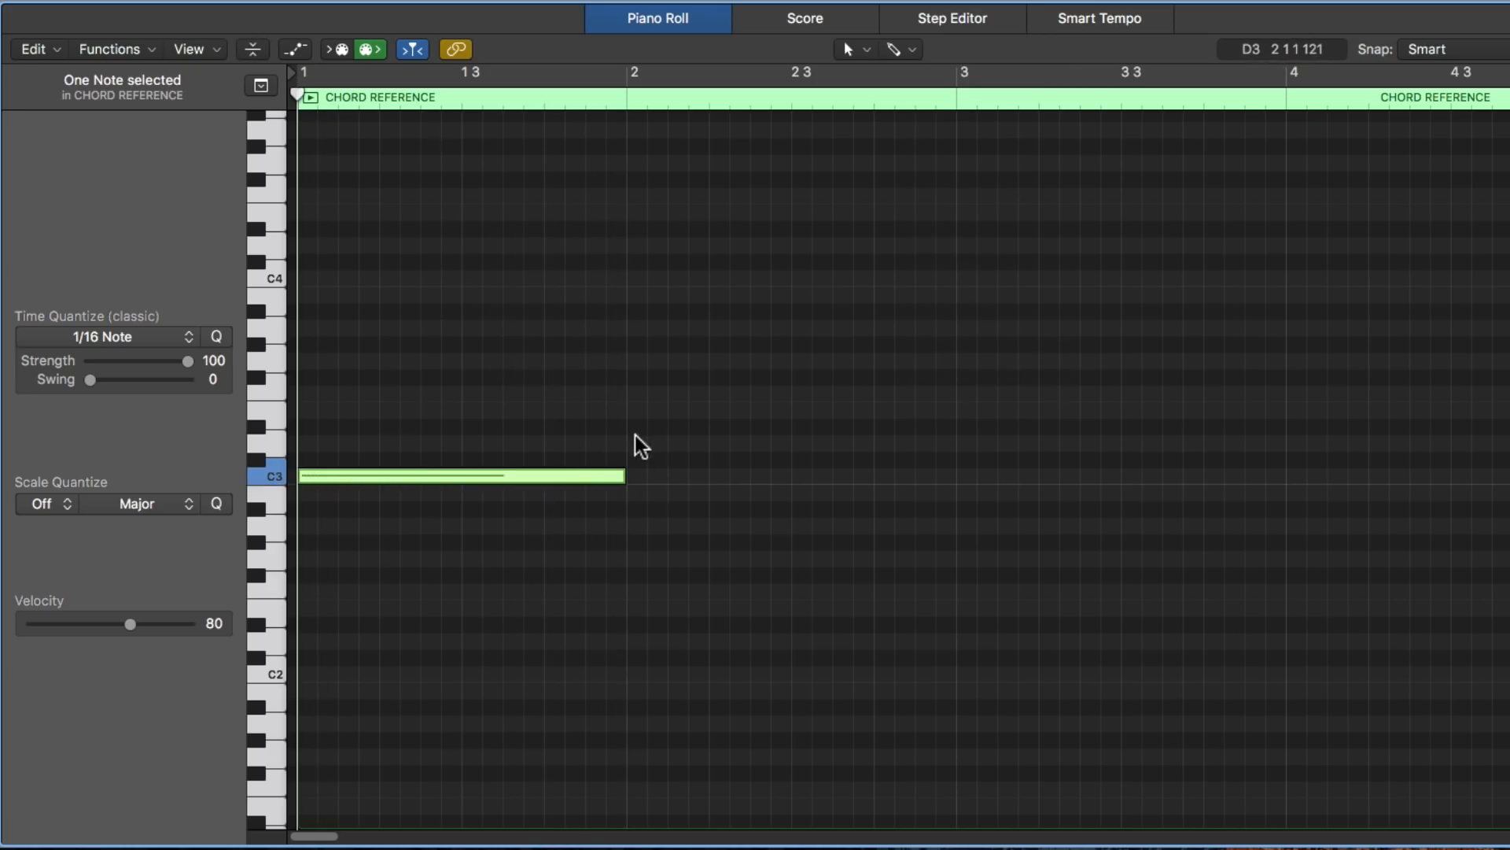
- Remove the off-grid D3 trial note near bar 2 and set the Piano Roll's snap to Bar
key("super+Left")
key("super+Left")
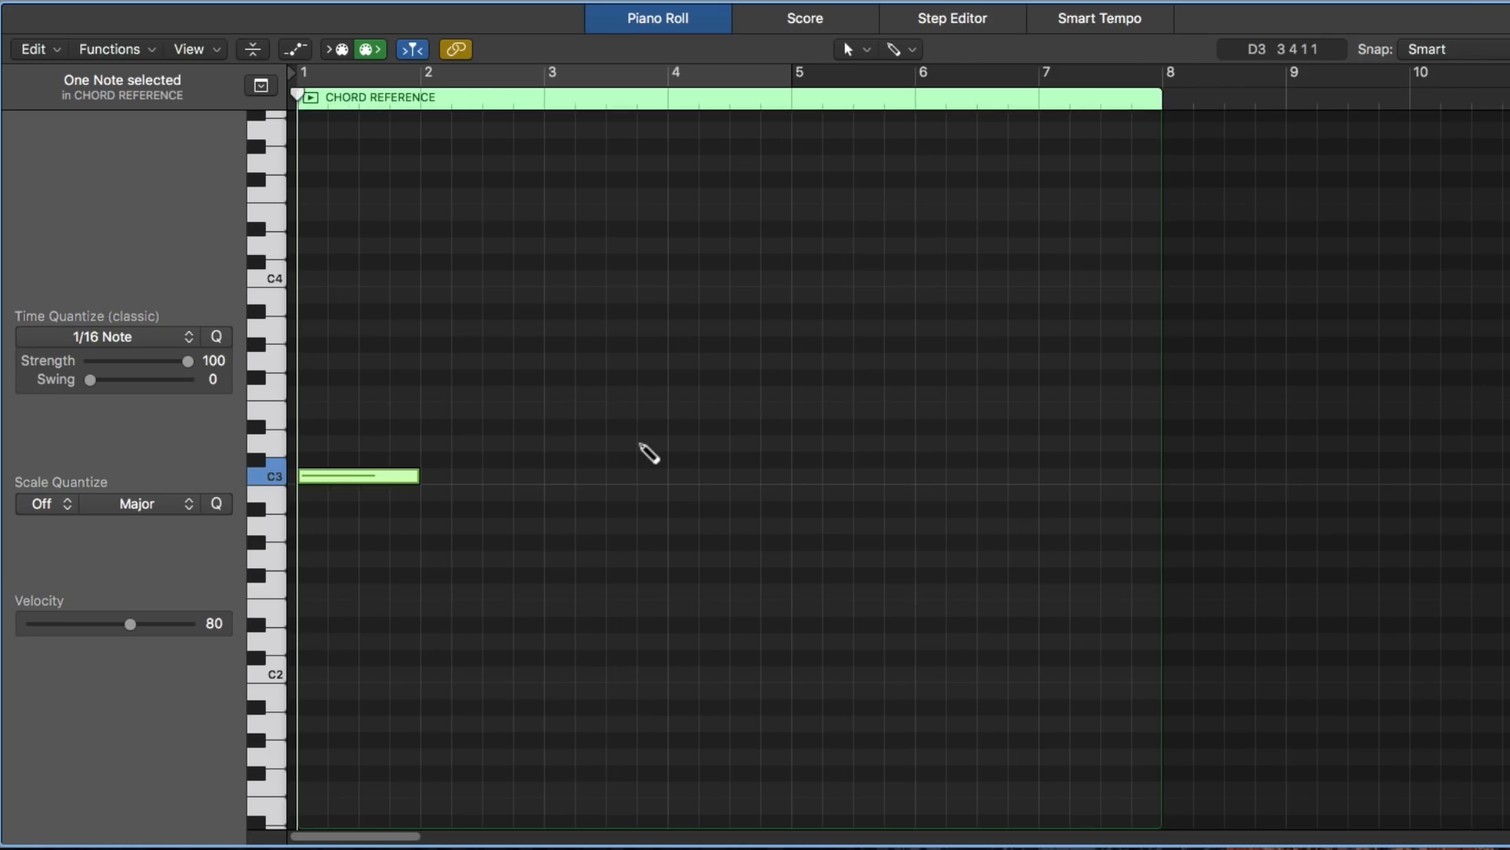
left_click(438, 440)
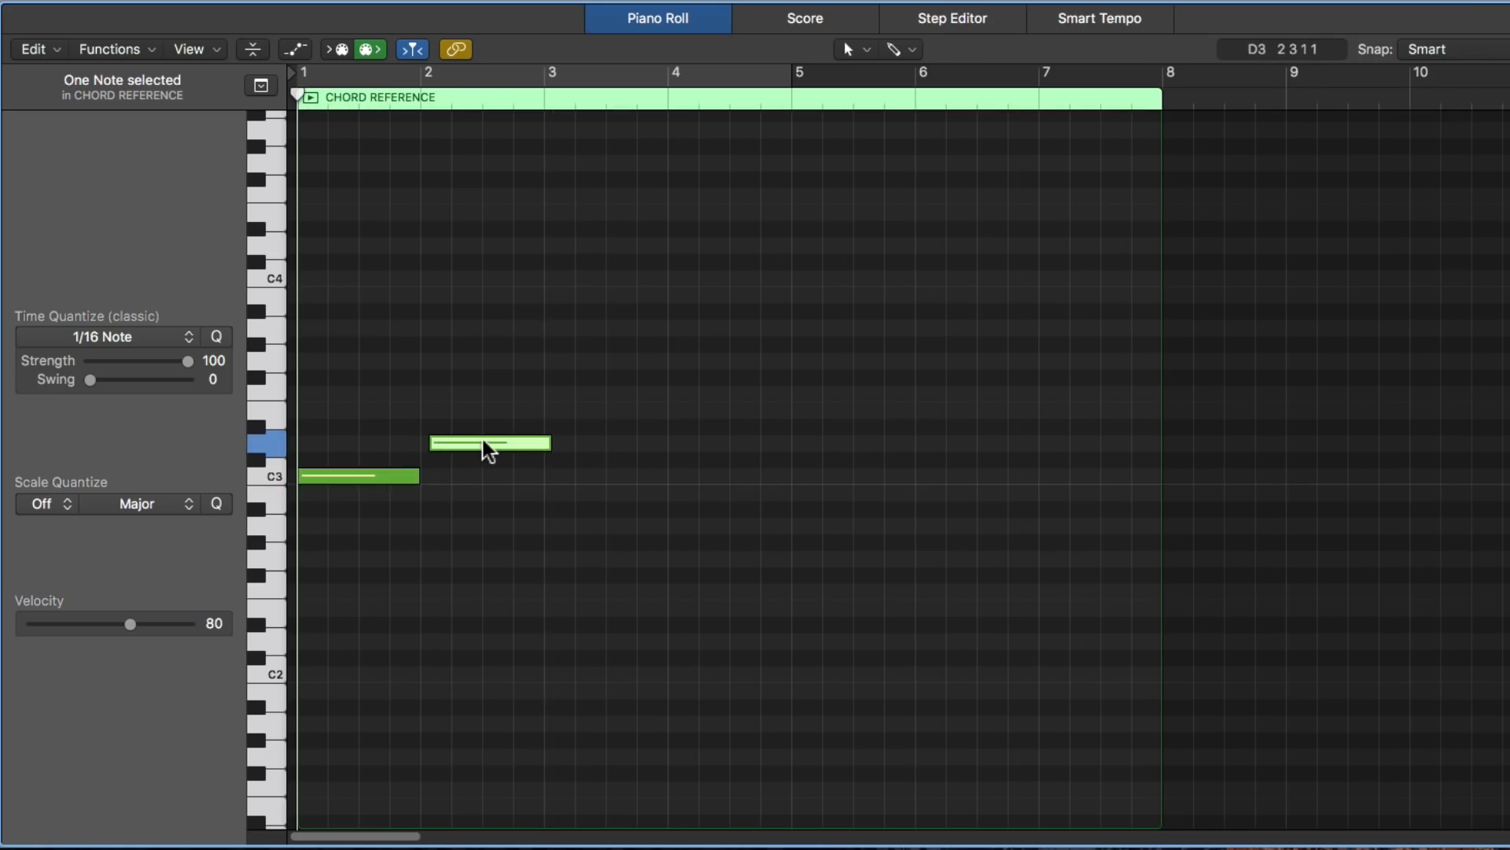
key("BackSpace")
left_click(1474, 48)
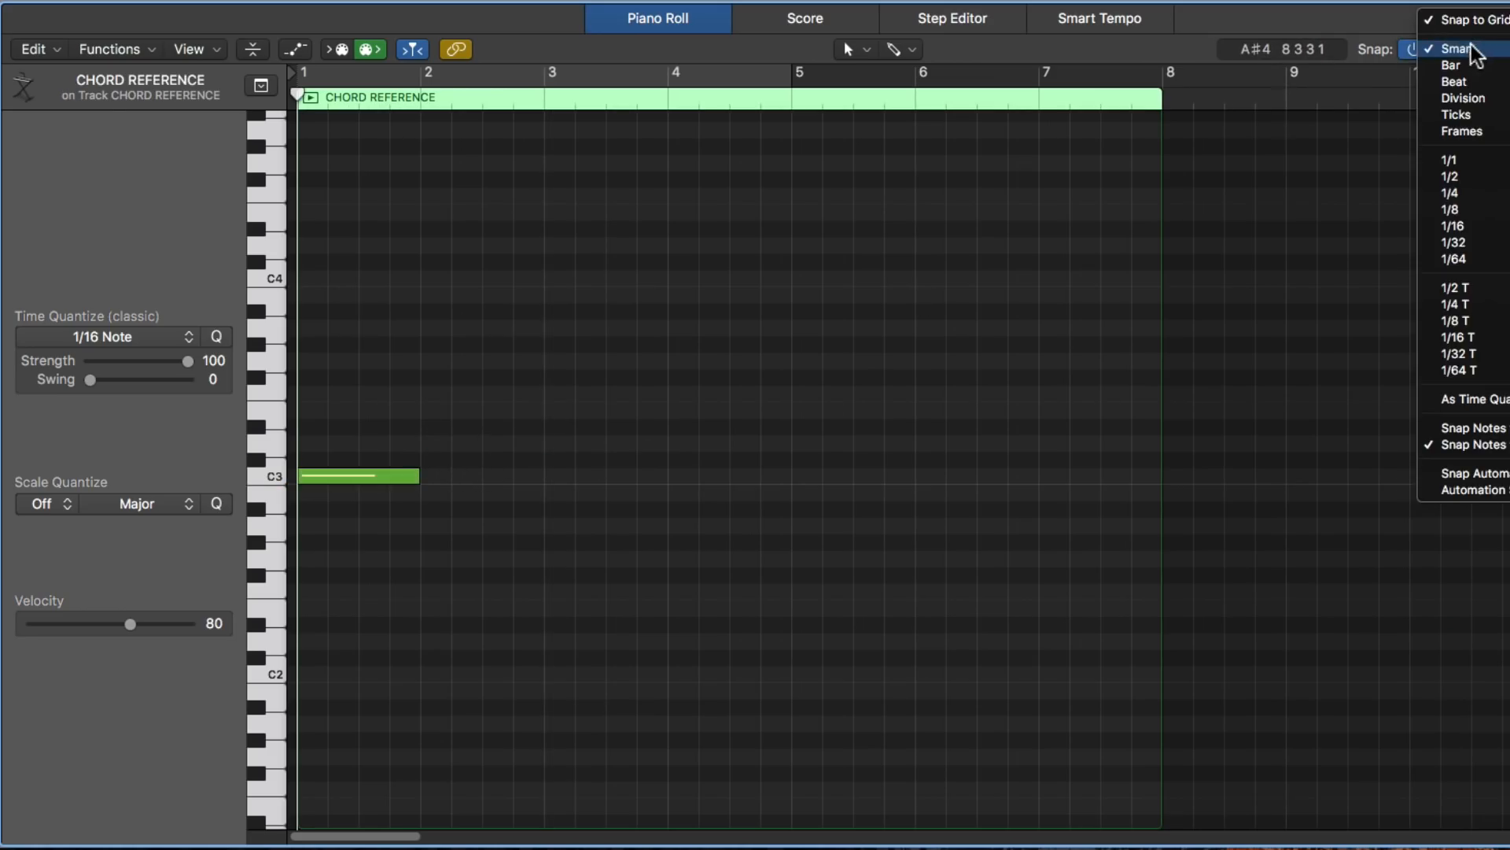
left_click(1484, 69)
- Continue the C major scale with one-bar notes D3, E3, F3, G3, A3, B3 and C4 in bars 2 to 8
left_click(425, 443)
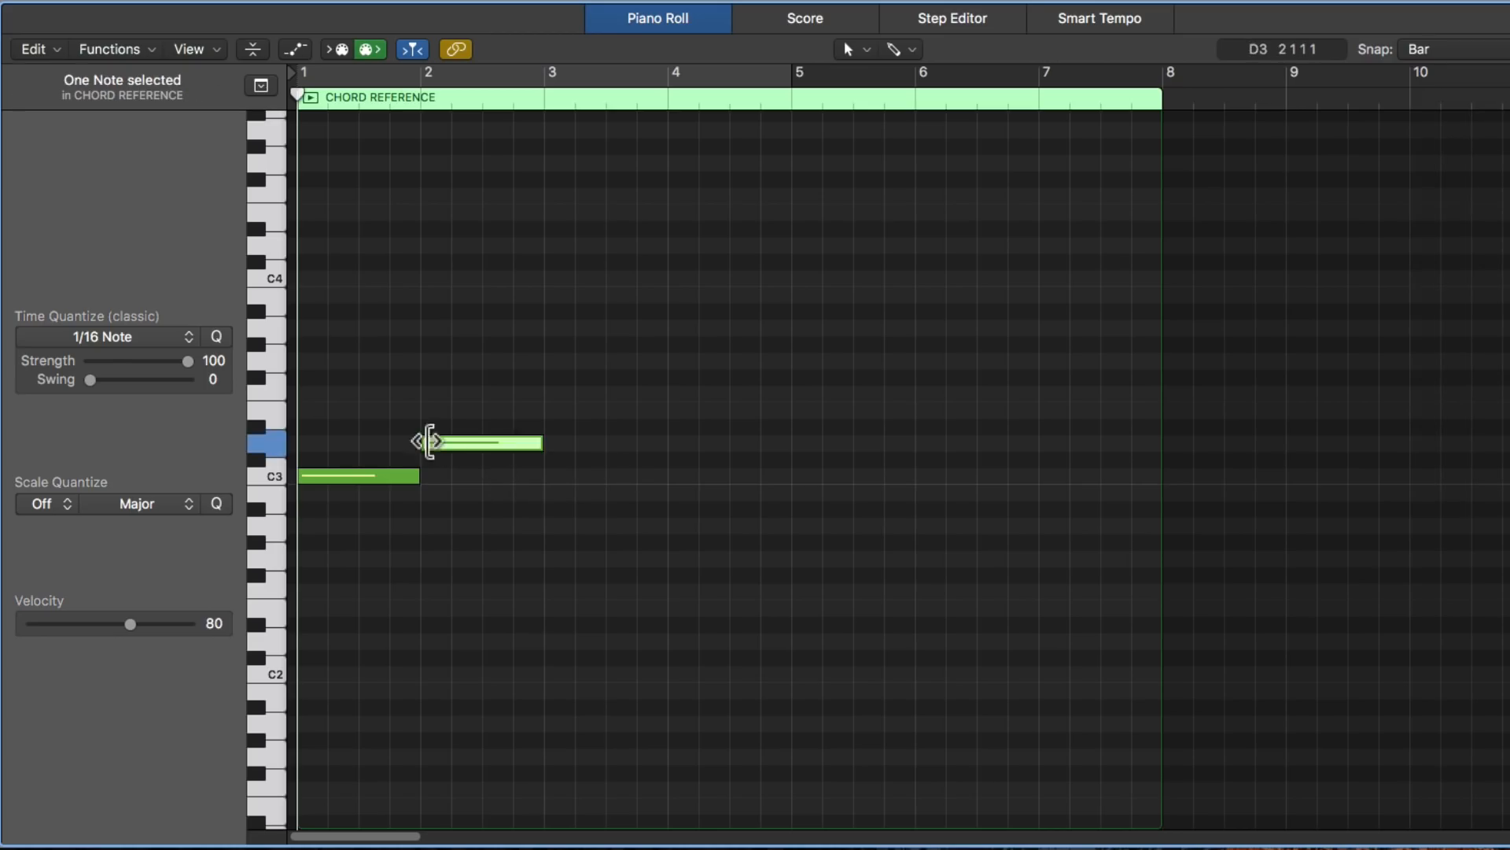
left_click(554, 411)
left_click(682, 392)
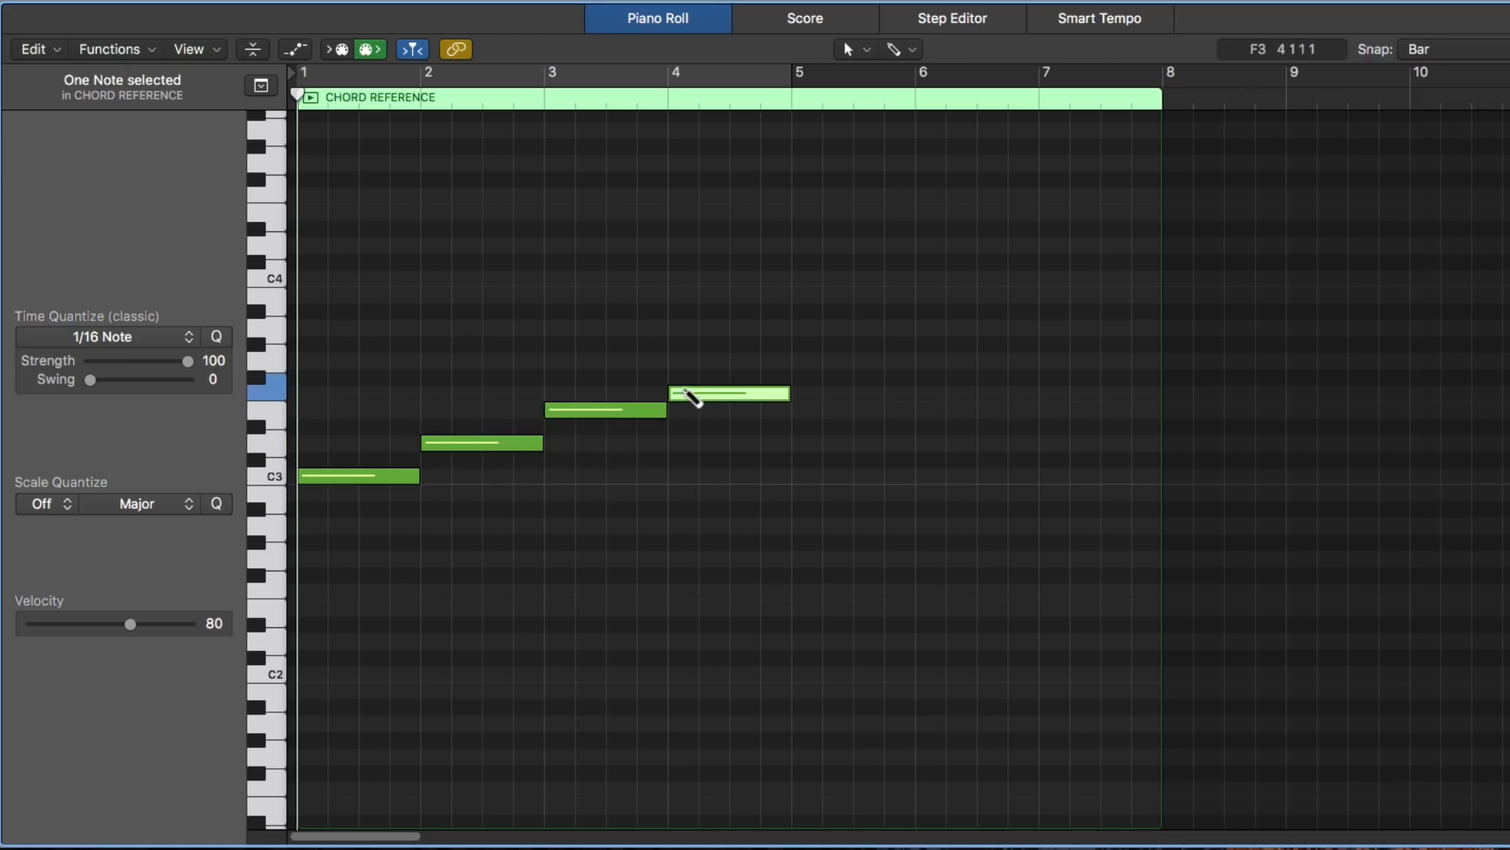
left_click(832, 360)
left_click(928, 328)
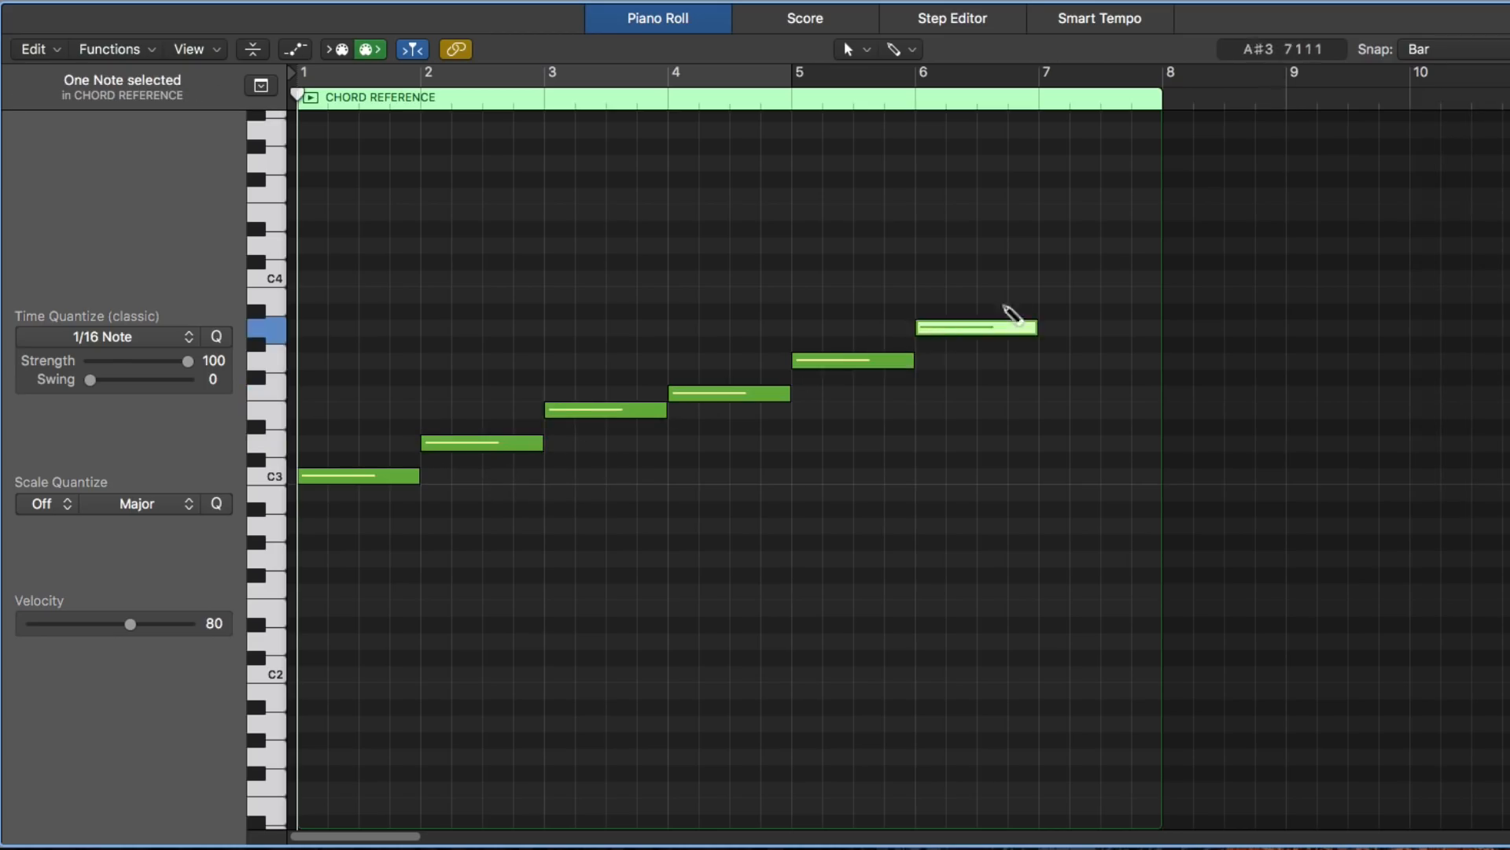
left_click(1054, 294)
left_click(1179, 279, "super")
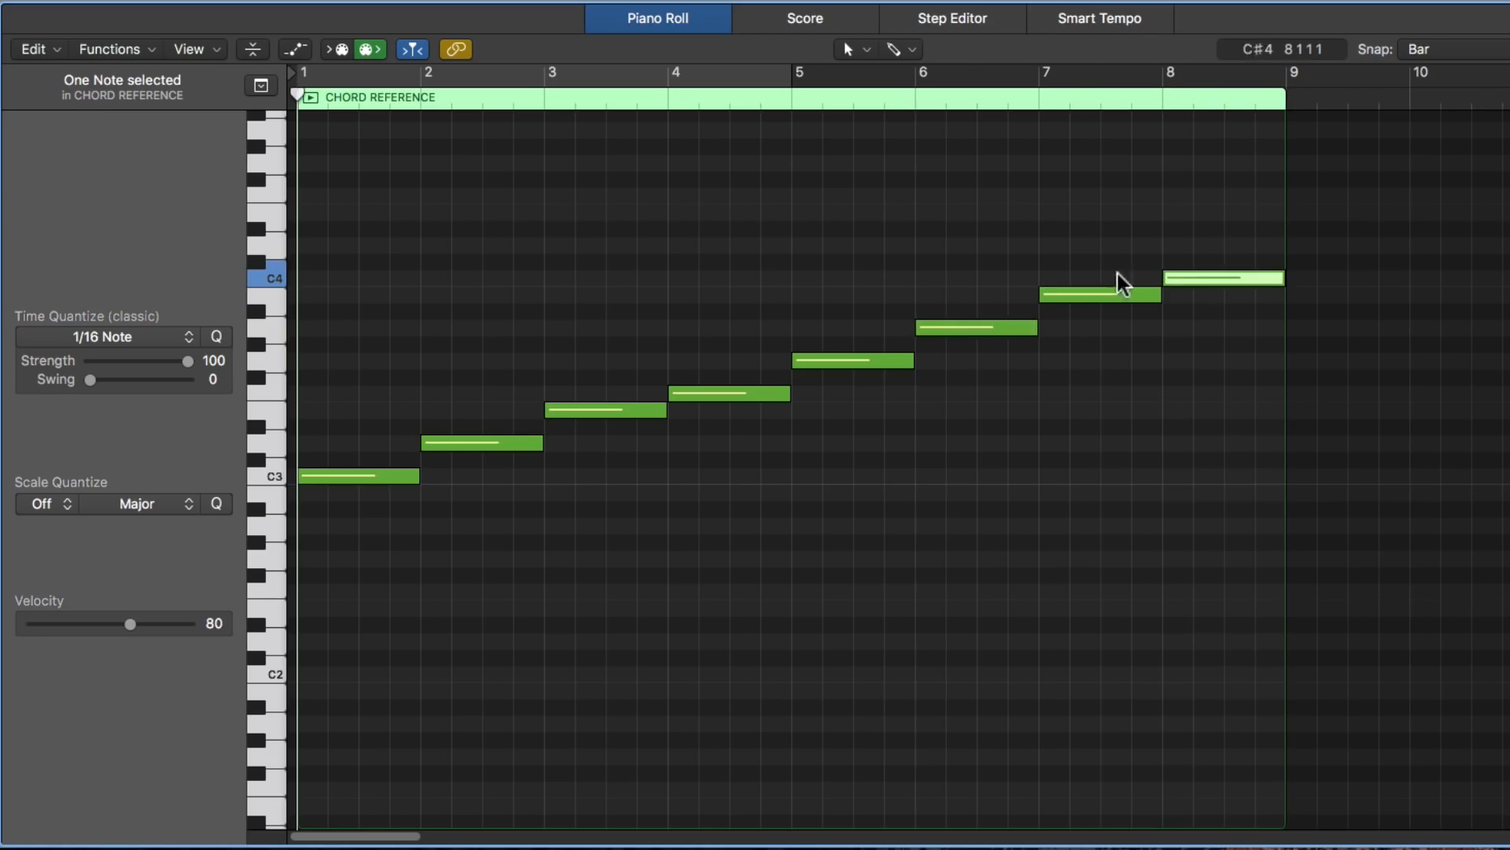
left_click(910, 429)
- Build triads in bars 1 to 4 by adding E3 and G3, F3 and A3, G3 and B3, then A3 and C4 above the roots
key("super+Left")
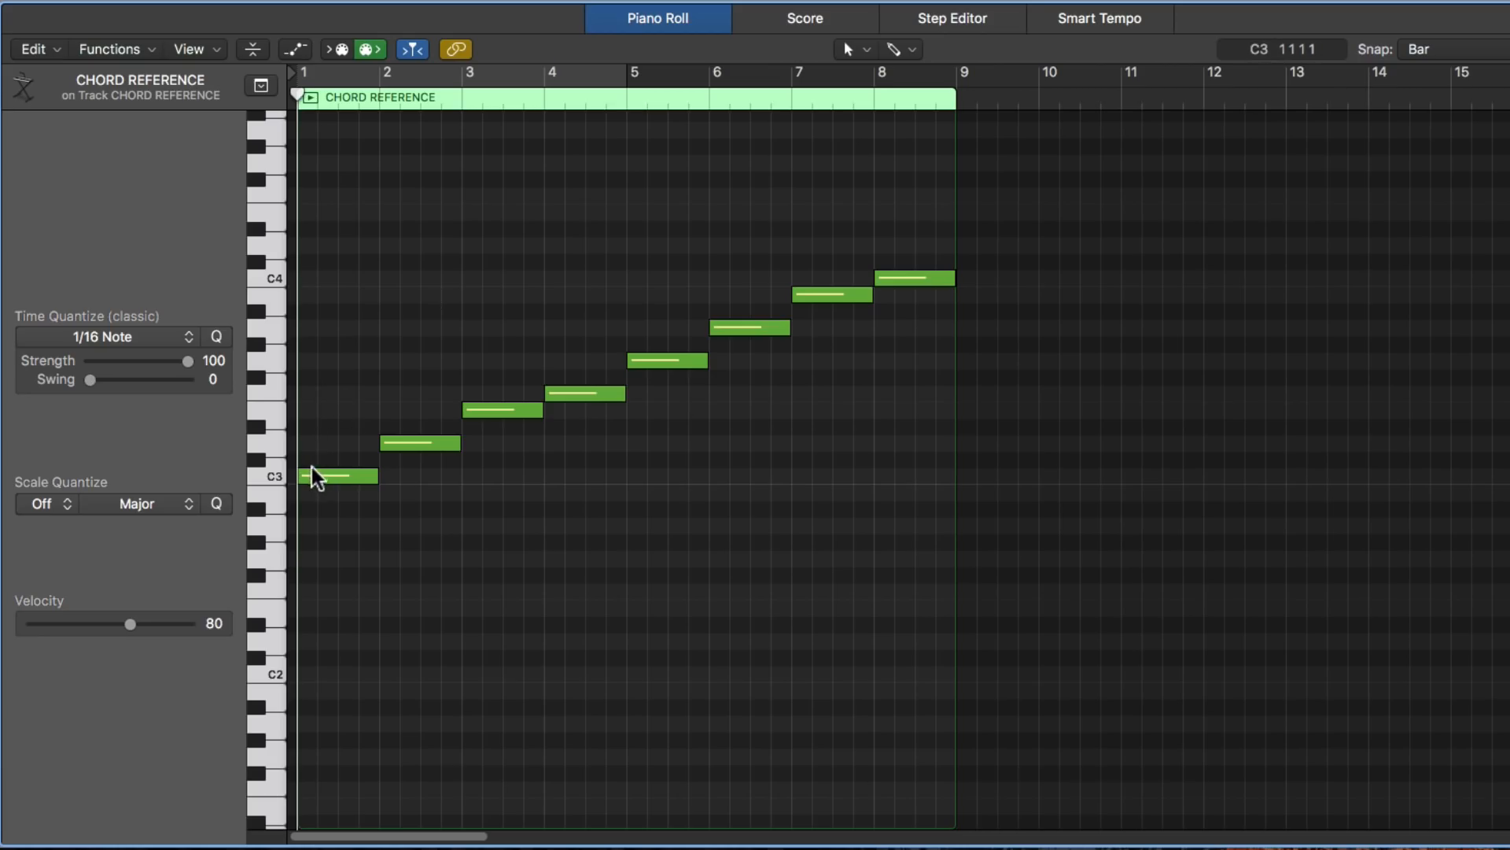
left_click(313, 409)
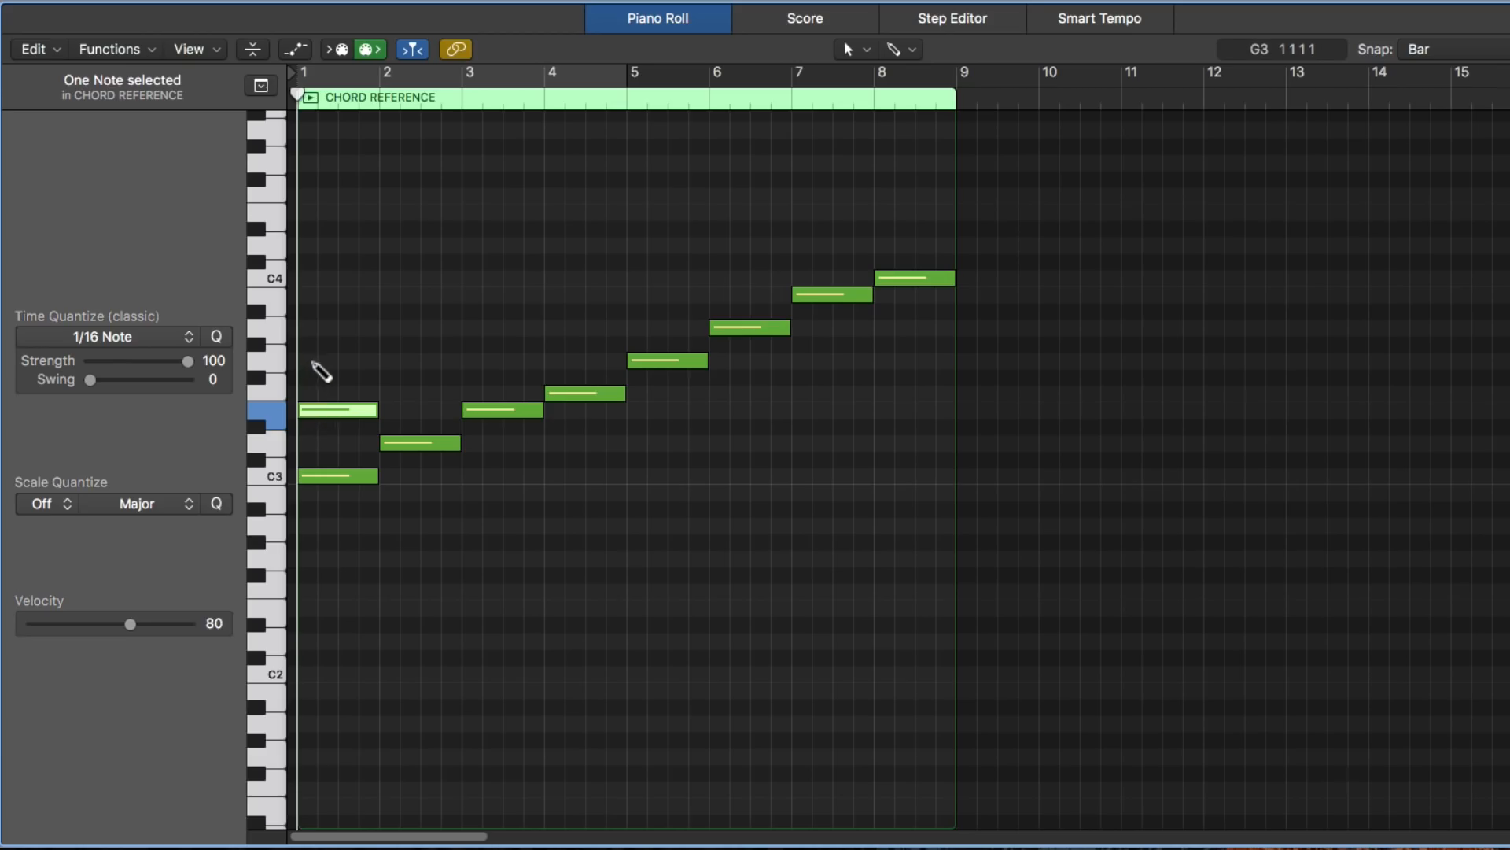
left_click(317, 360)
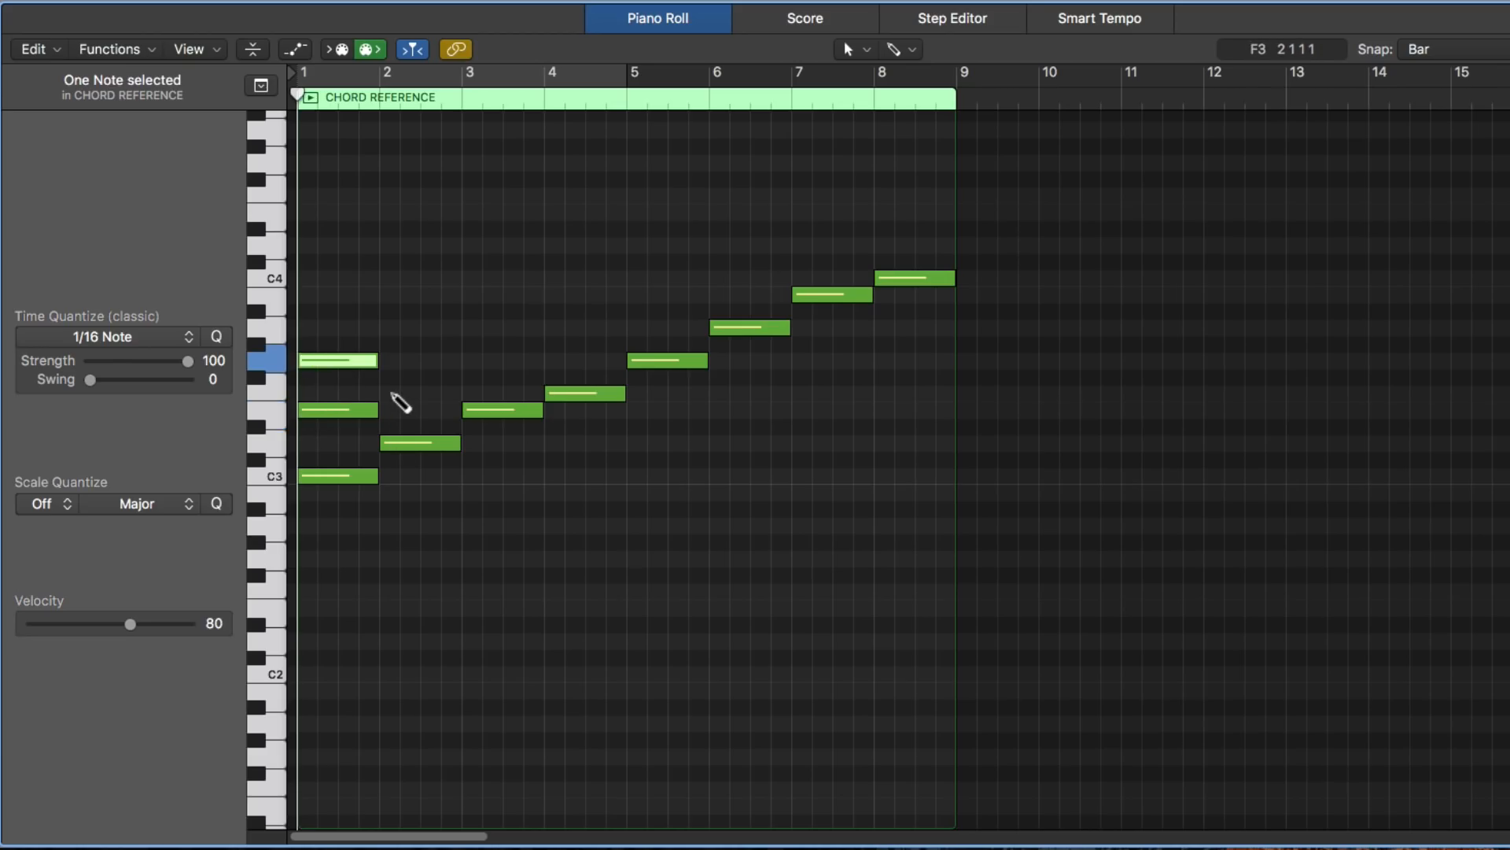
left_click(405, 393)
left_click(405, 327)
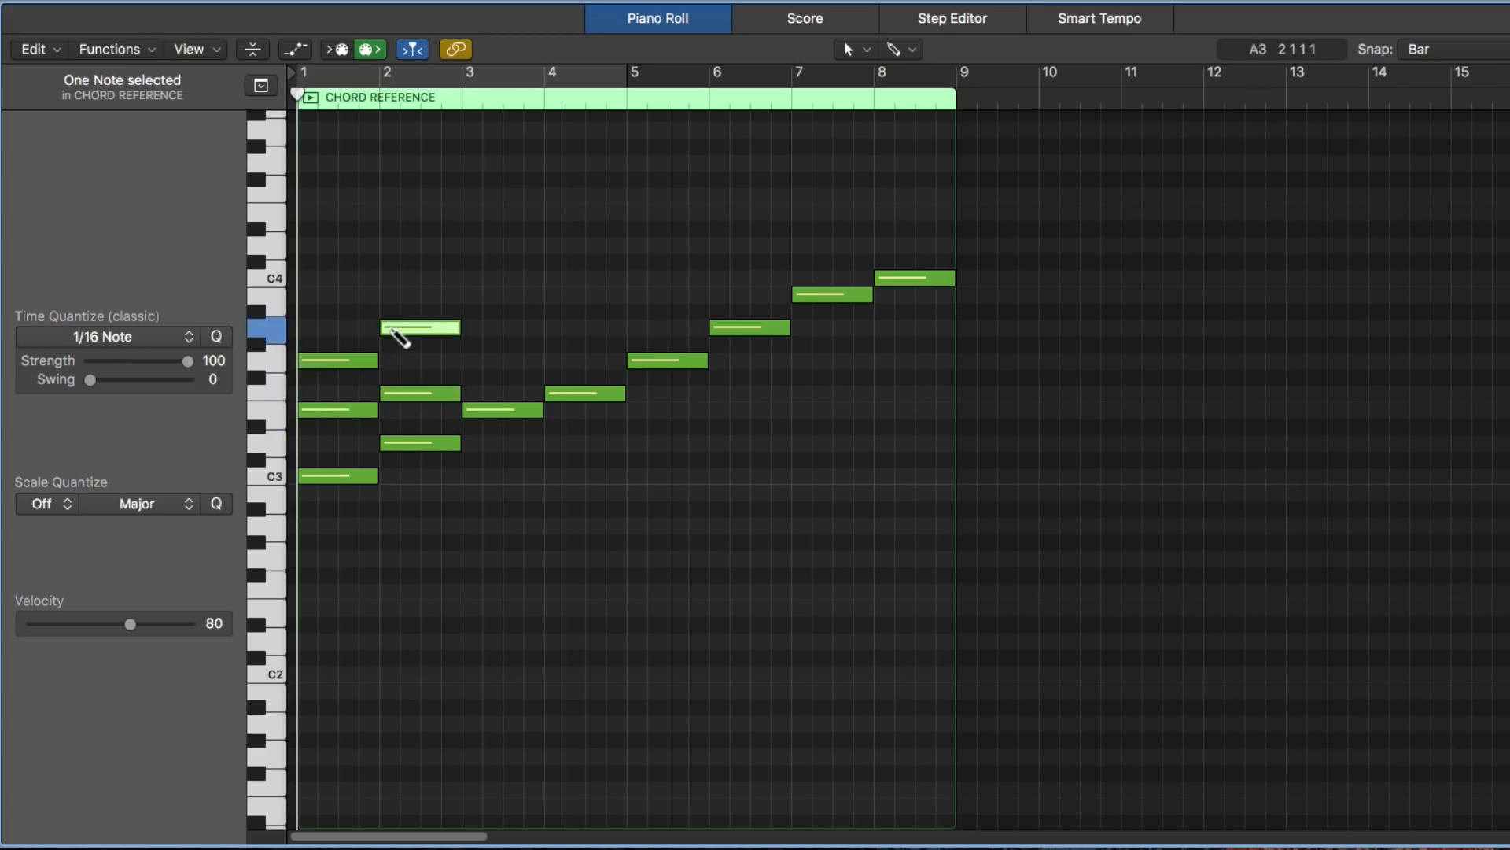
left_click(480, 361)
left_click(476, 295)
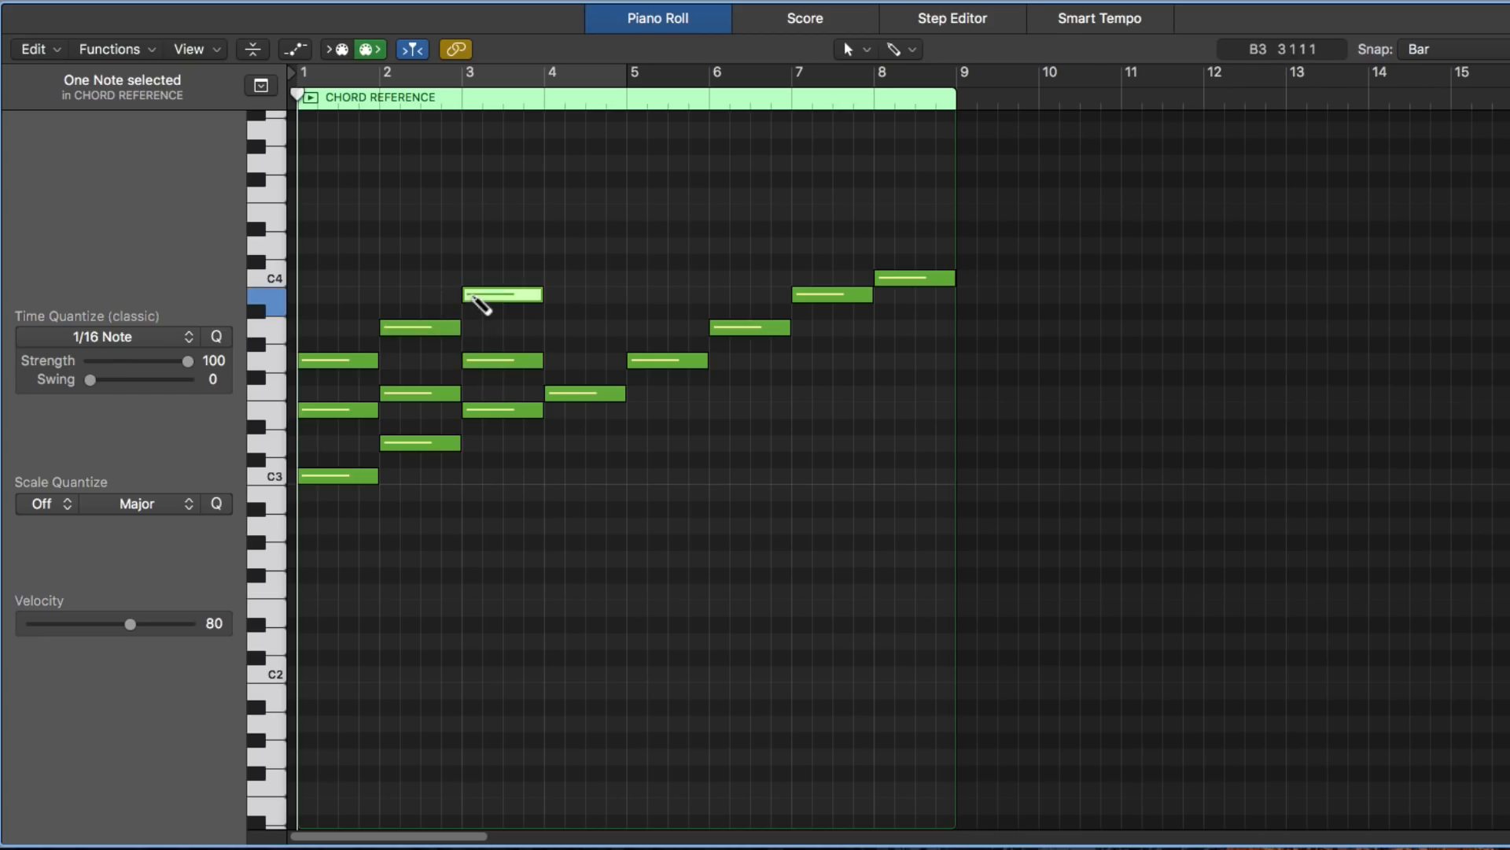
left_click(563, 327)
left_click(563, 277)
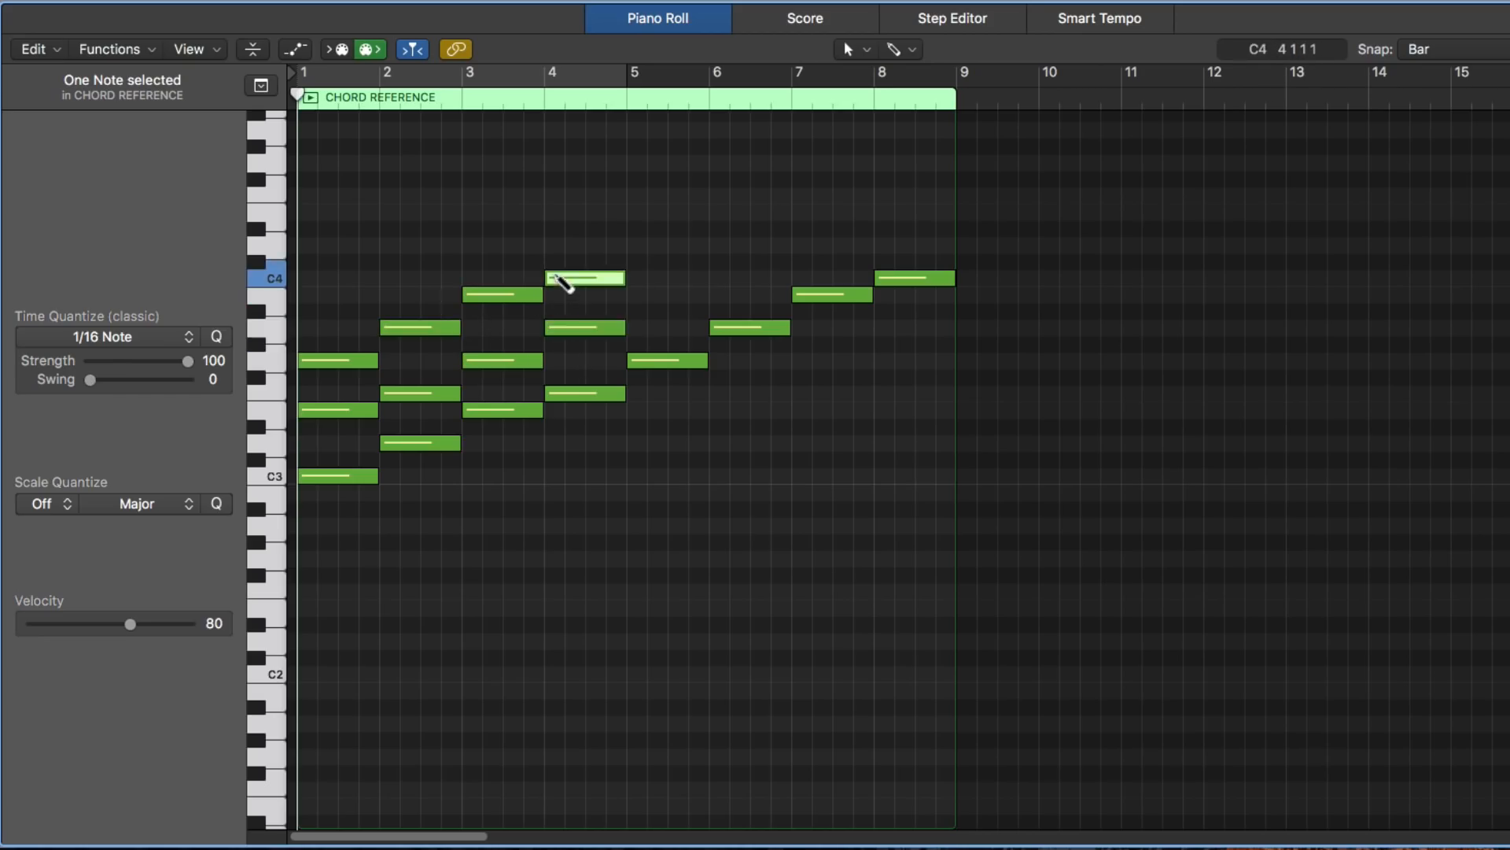
- Build triads in bars 5 to 8 by adding B3 and D4, C4 and E4, D4 and F4, then E4 and G4 above the roots
left_click(636, 294)
left_click(639, 244)
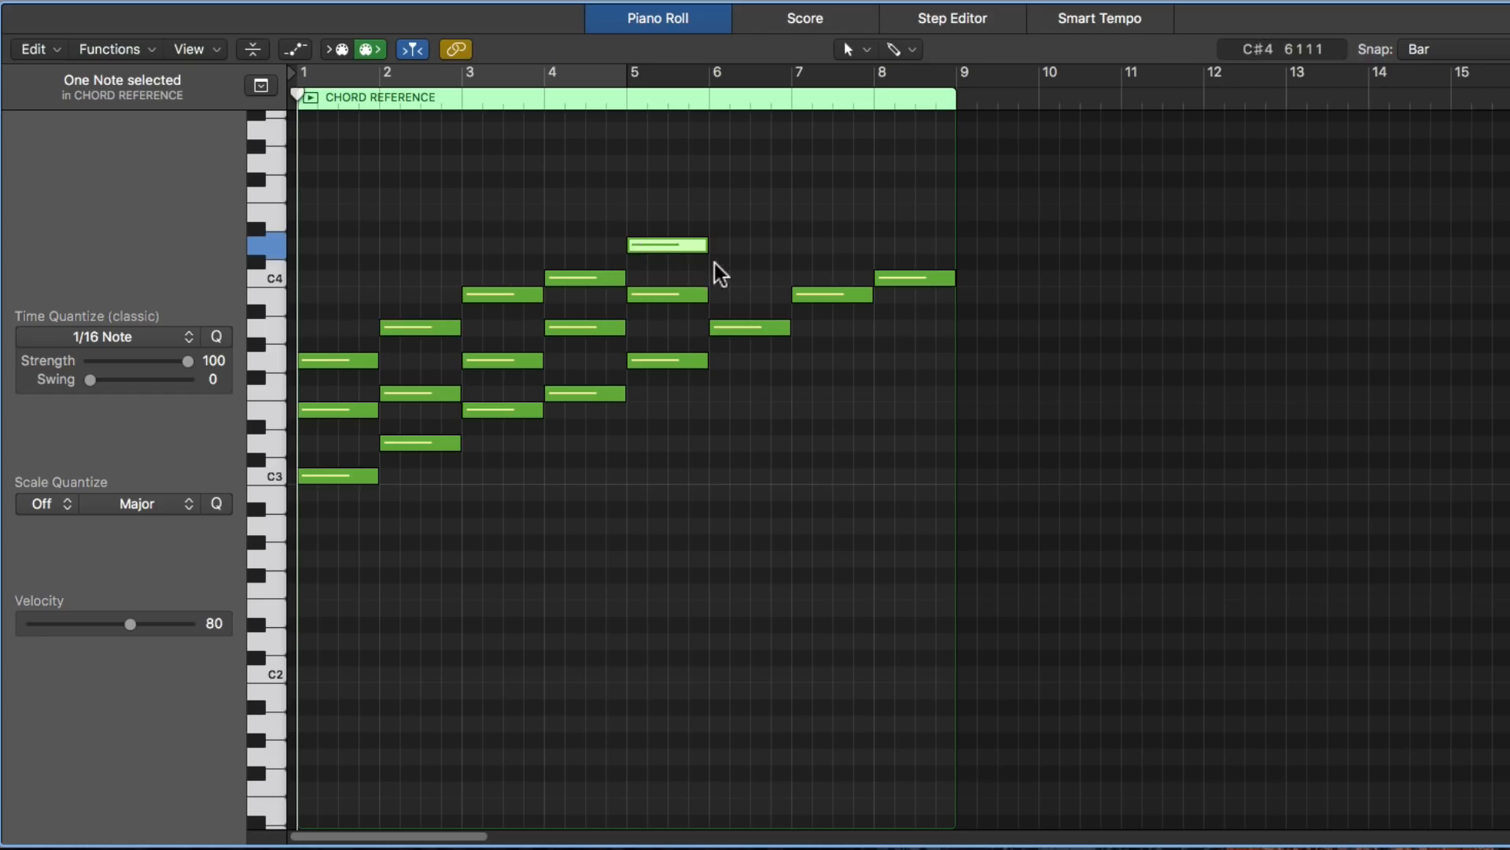
left_click(717, 278)
left_click(719, 212)
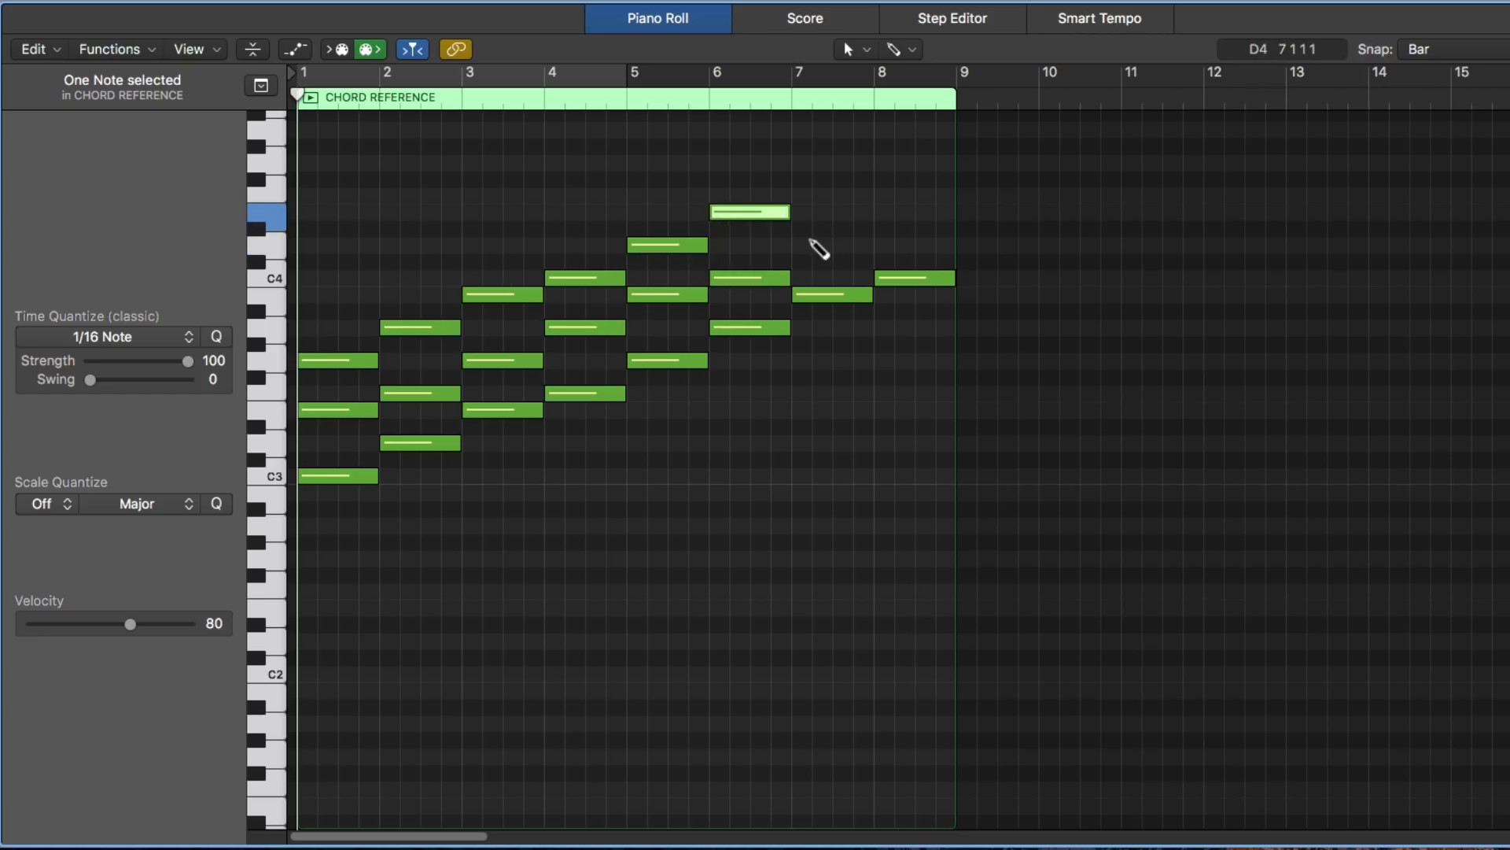
left_click(796, 245)
left_click(809, 197)
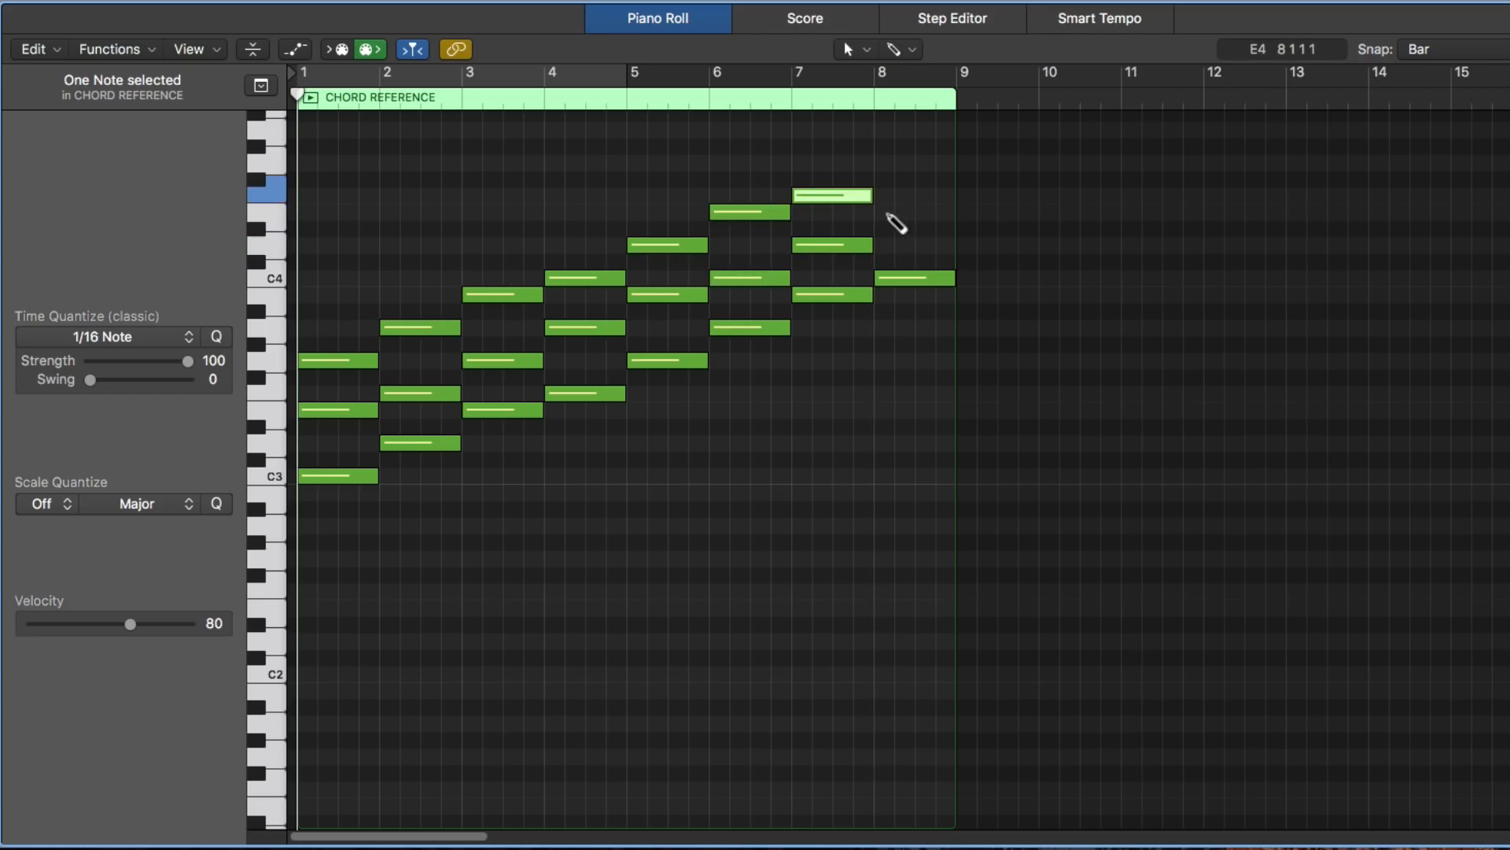
left_click(886, 212)
left_click(886, 163)
left_click(1154, 209)
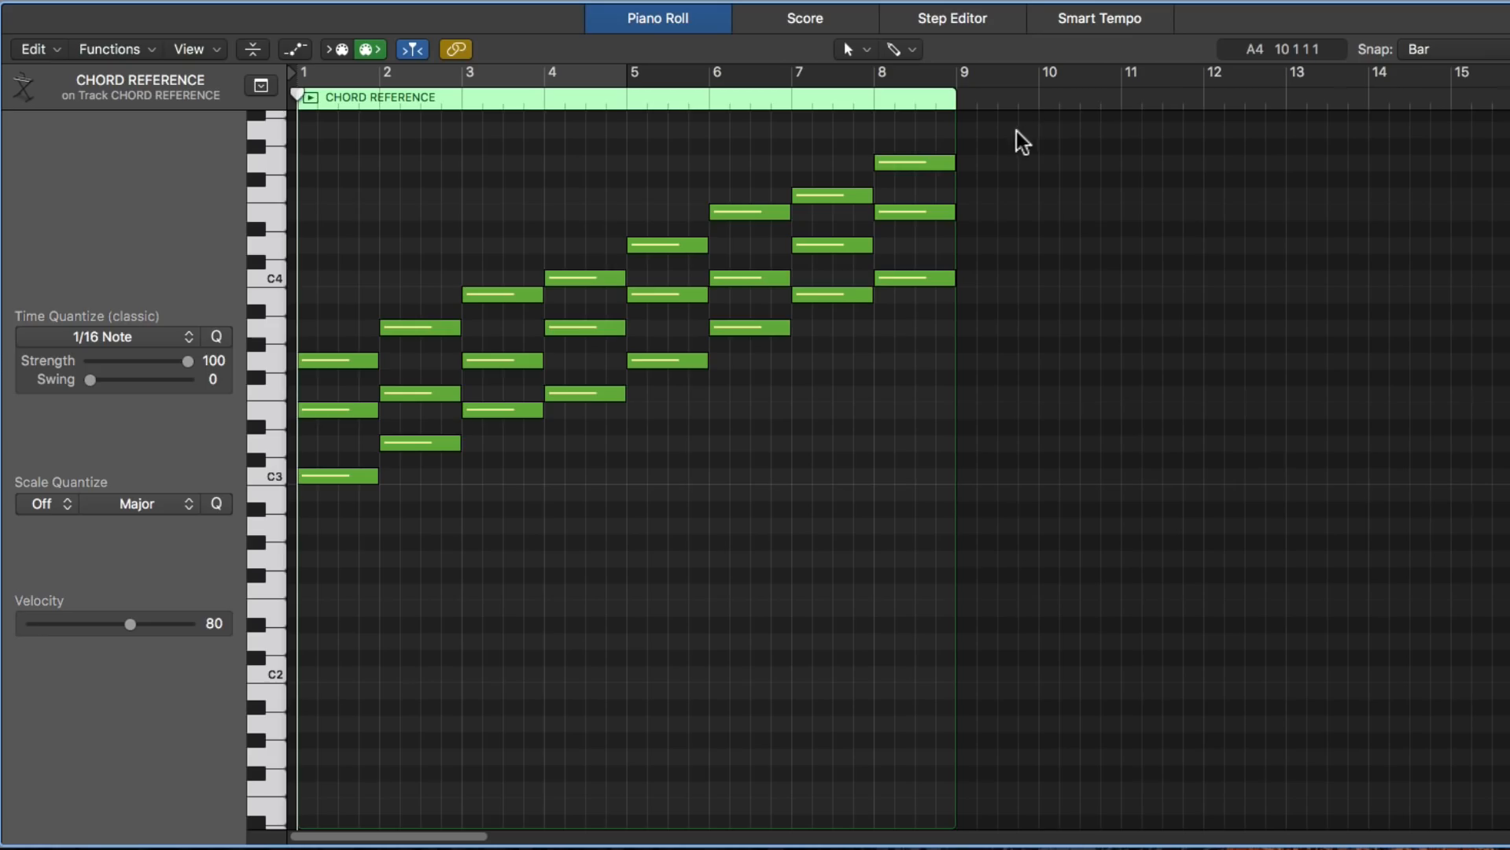
- Select the bar 8 triad and the bar 1 triad in turn to compare the two chords
left_click_drag(1037, 140, 921, 354)
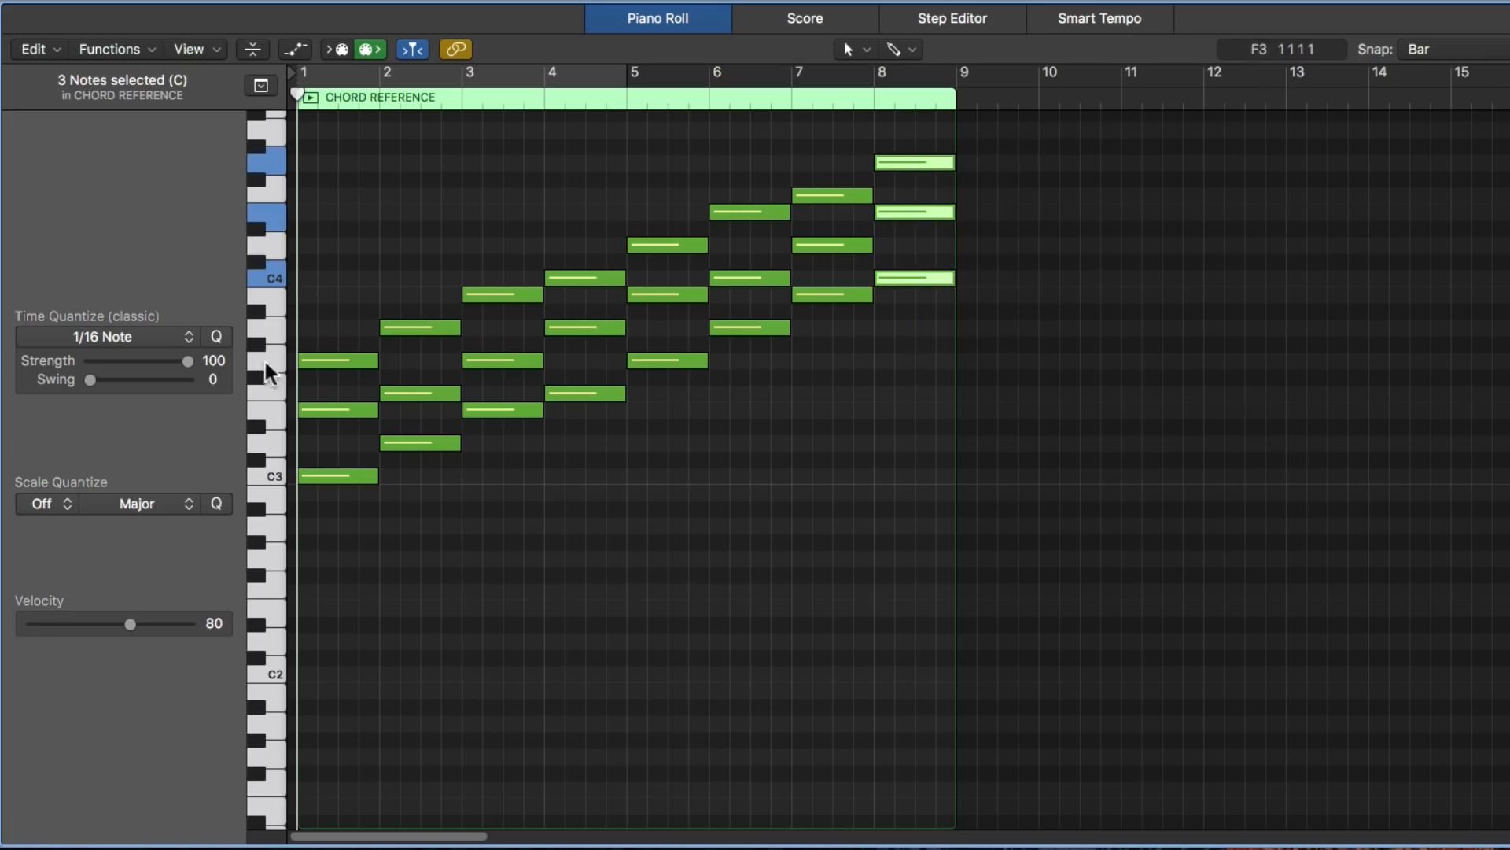
left_click_drag(350, 270, 297, 665)
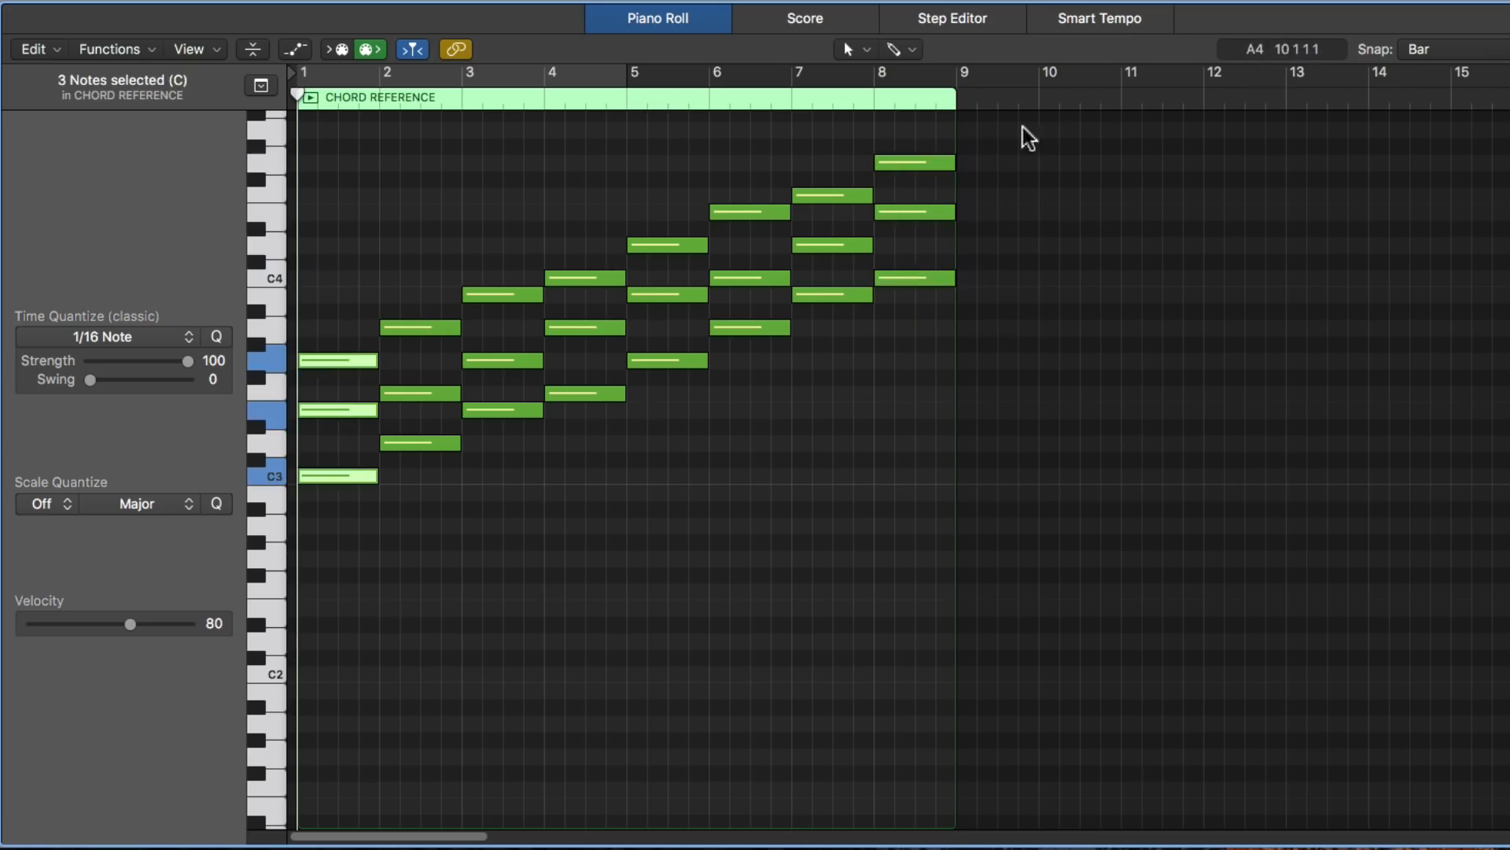
left_click_drag(1066, 129, 917, 320)
left_click_drag(330, 288, 337, 491)
left_click(555, 574)
- Delete the three-note chord in bar 8 and play back the remaining chords
left_click_drag(1031, 140, 913, 319)
key("Delete")
key("space")
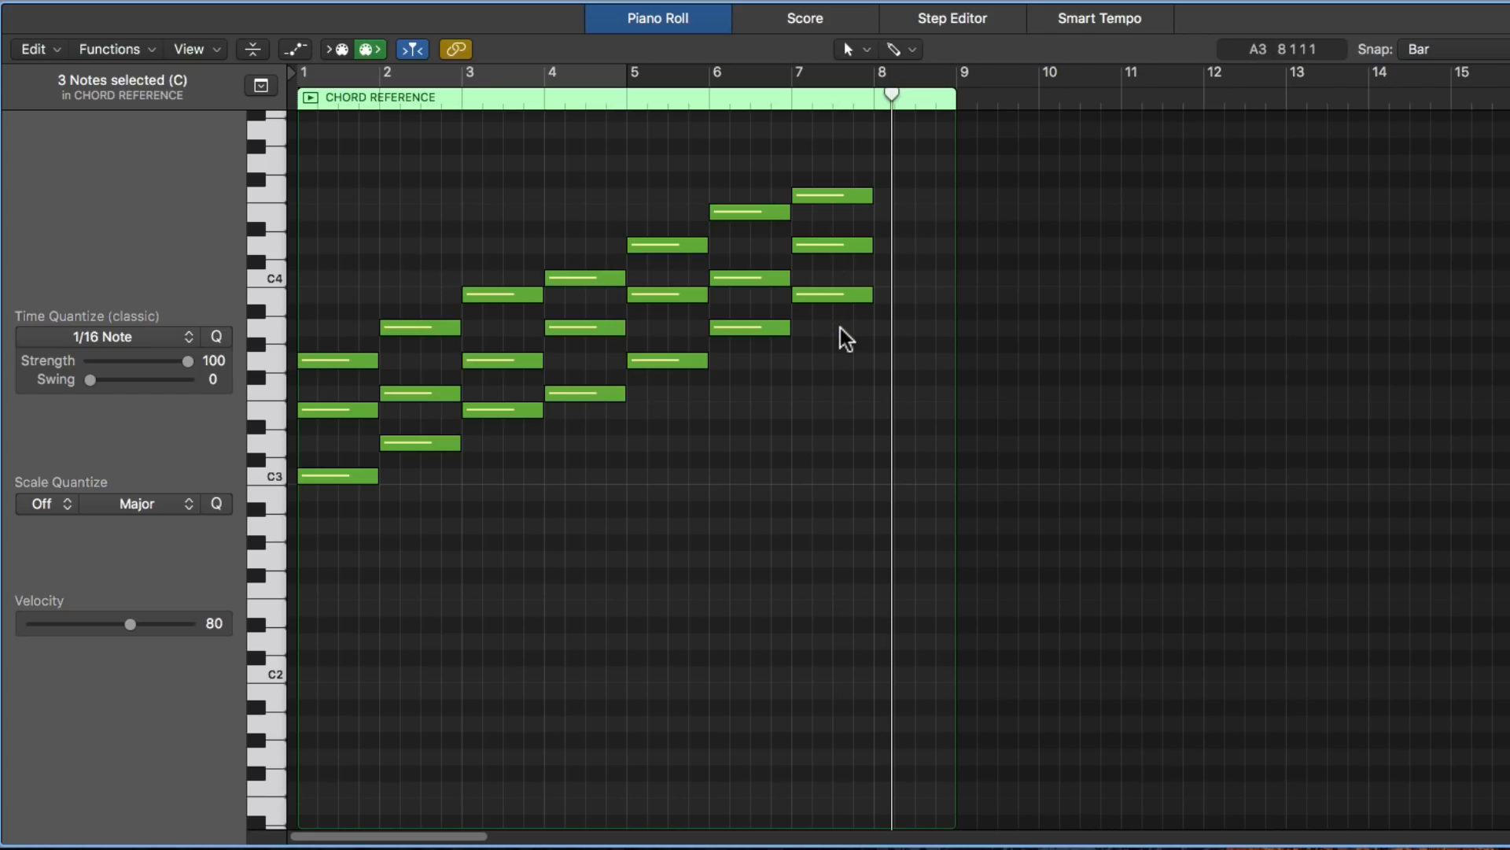
left_click(650, 416)
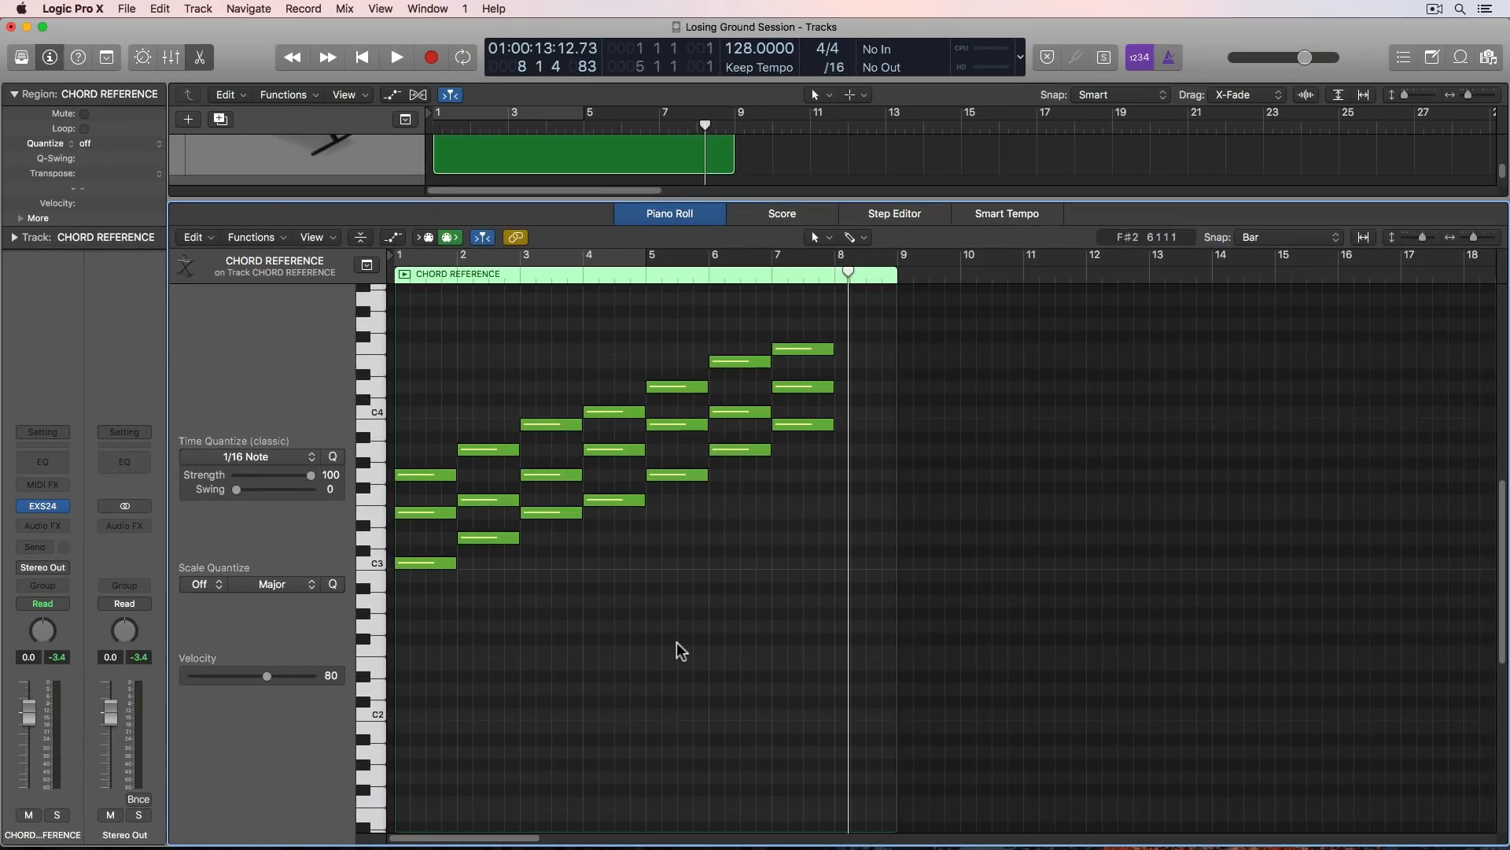
- Close the Piano Roll and shorten the CHORD REFERENCE region to end at the start of bar 8
key("e")
left_click(760, 215)
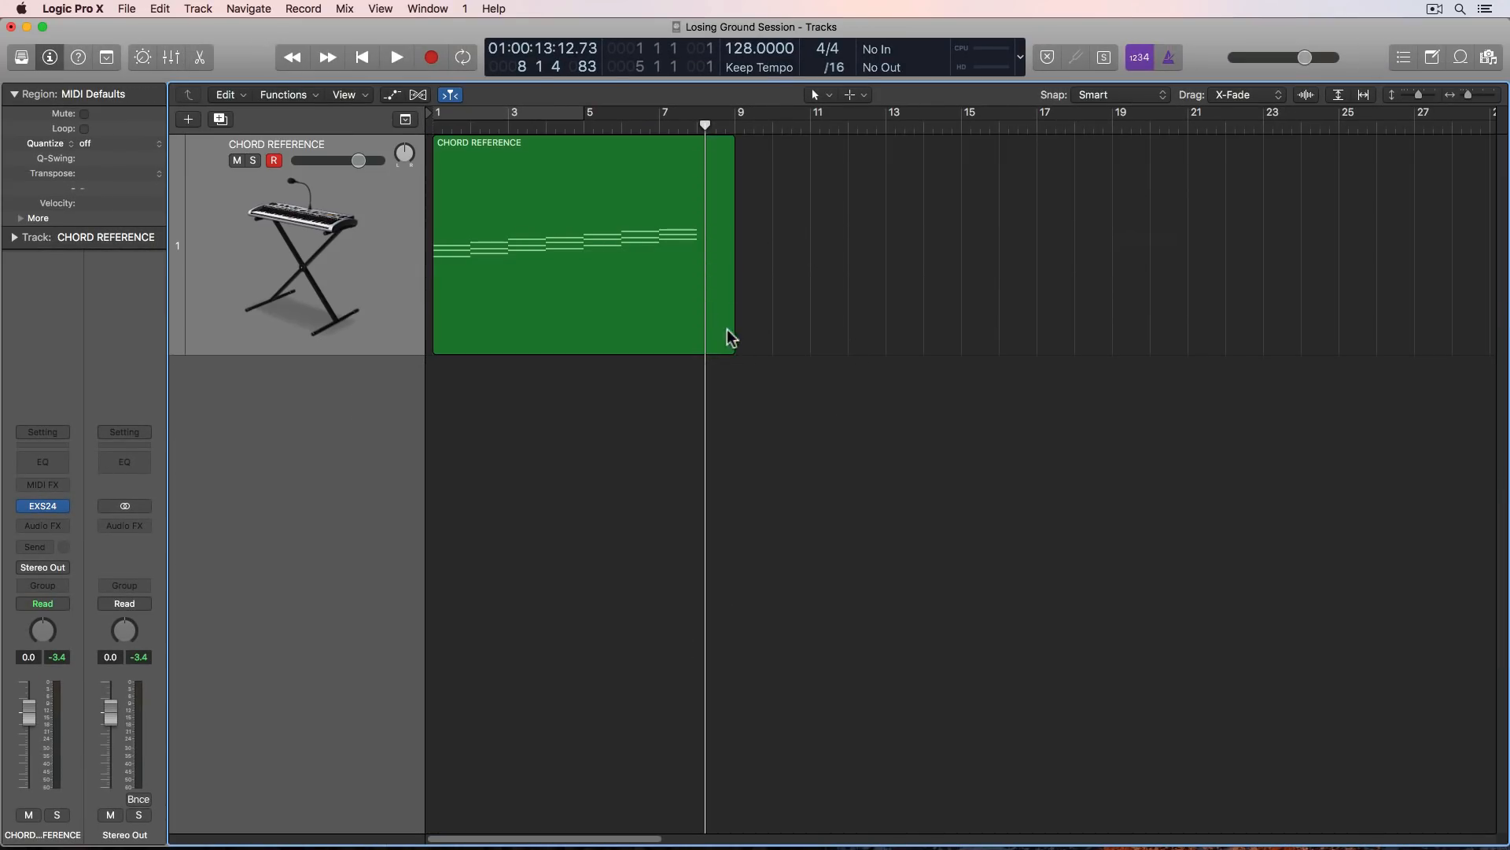
left_click_drag(731, 338, 692, 343)
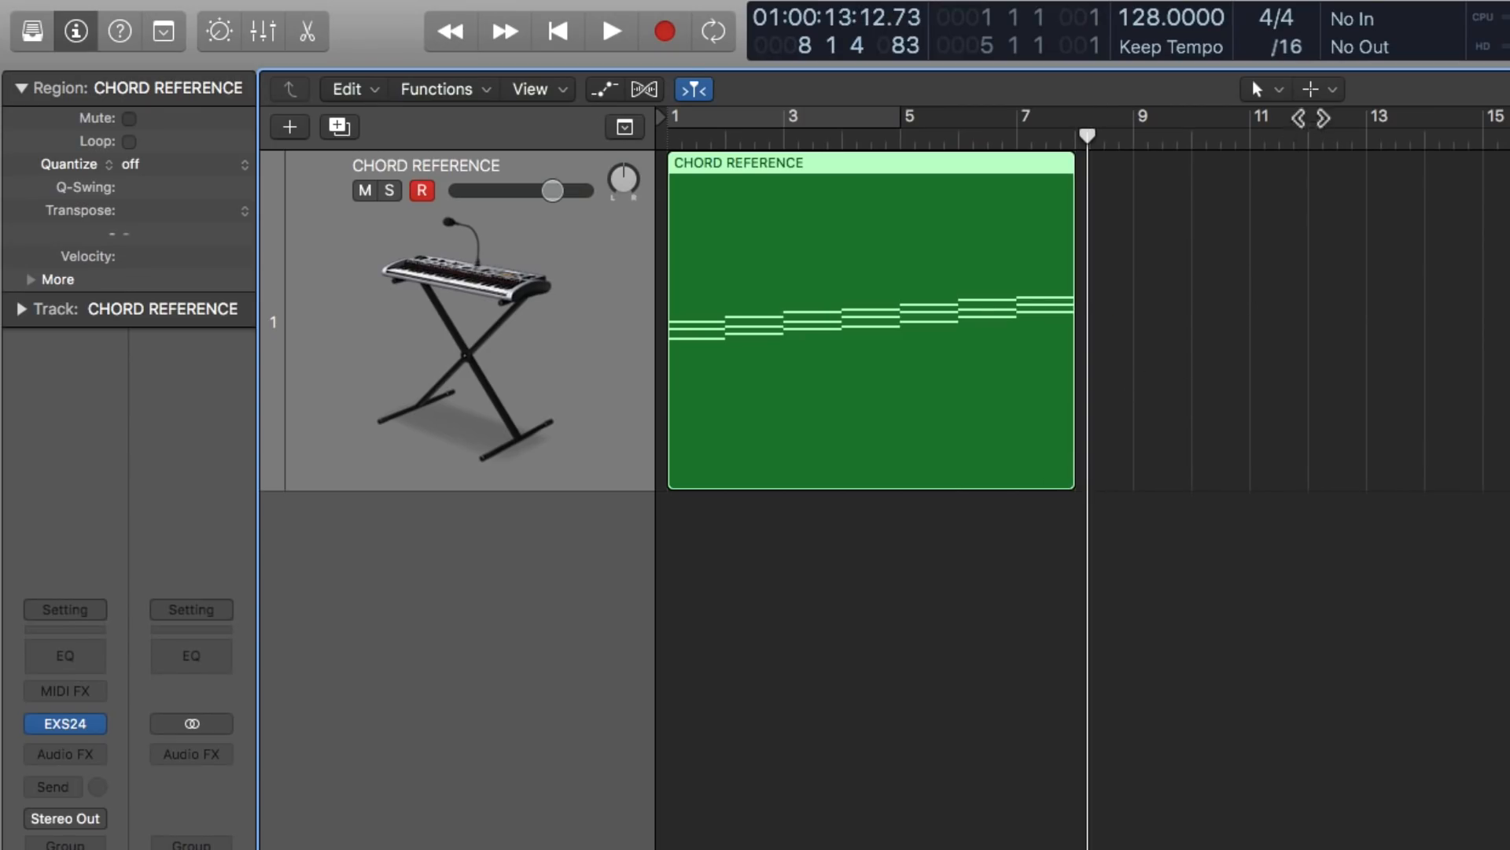
- Split the CHORD REFERENCE region at every bar line with the Scissors tool to make seven one-bar regions
left_click(1324, 89)
left_click(1400, 249)
key("super+Right")
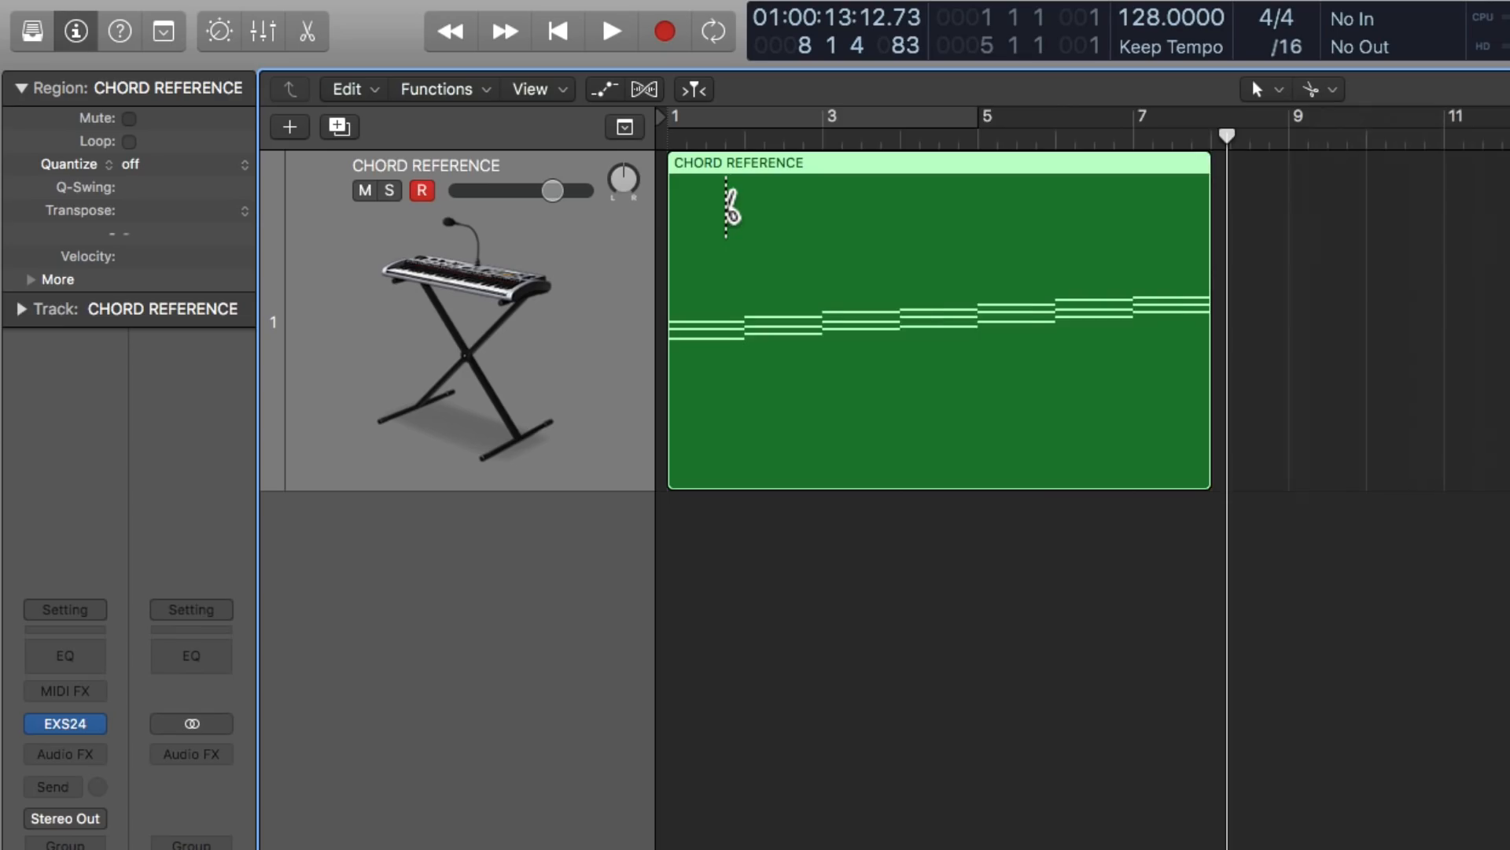
key("super+Right")
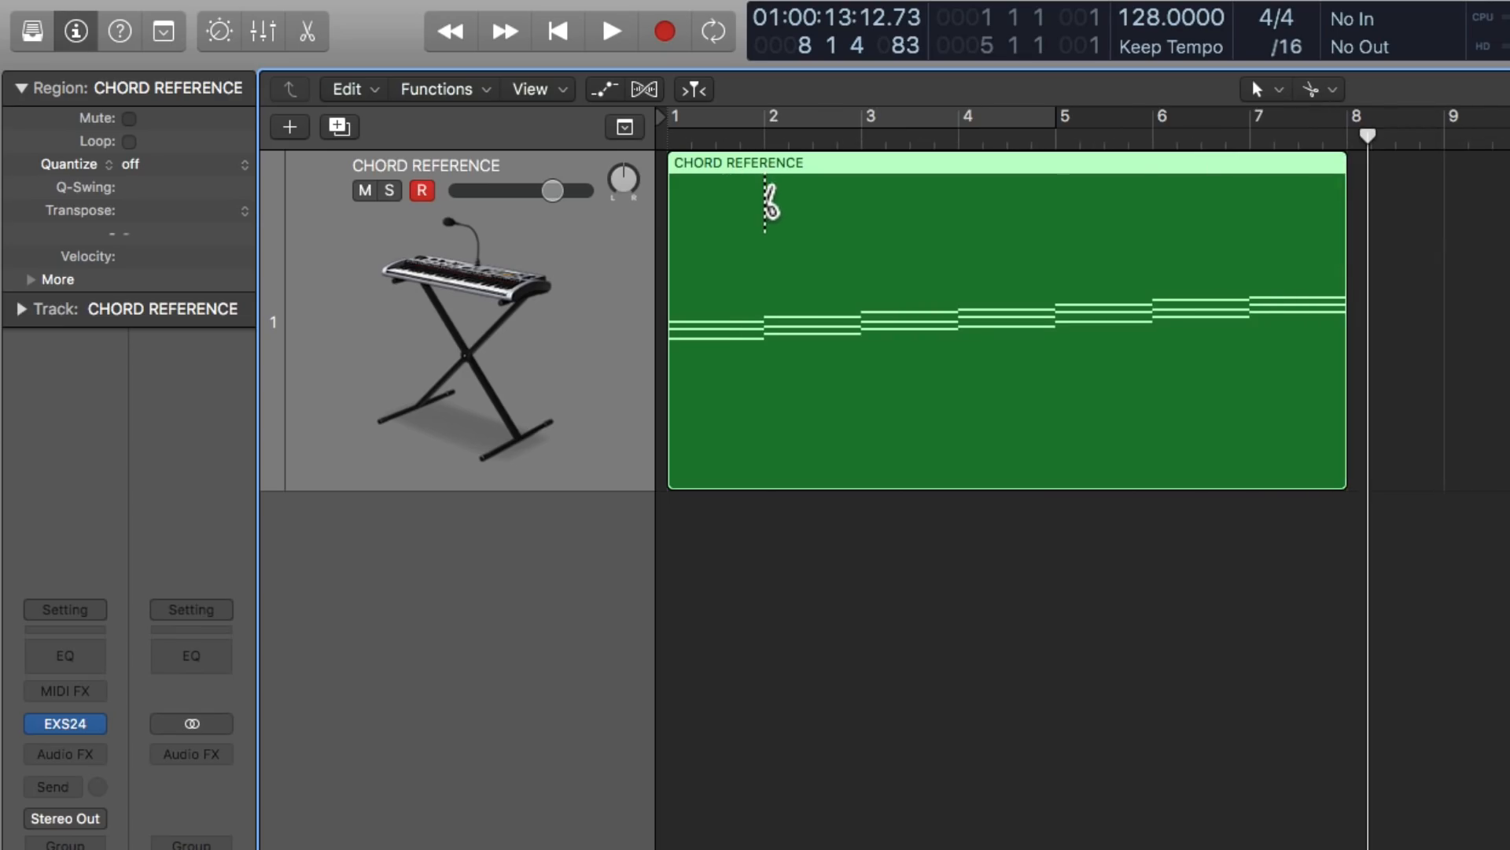
left_click(765, 203, "alt")
left_click(953, 568)
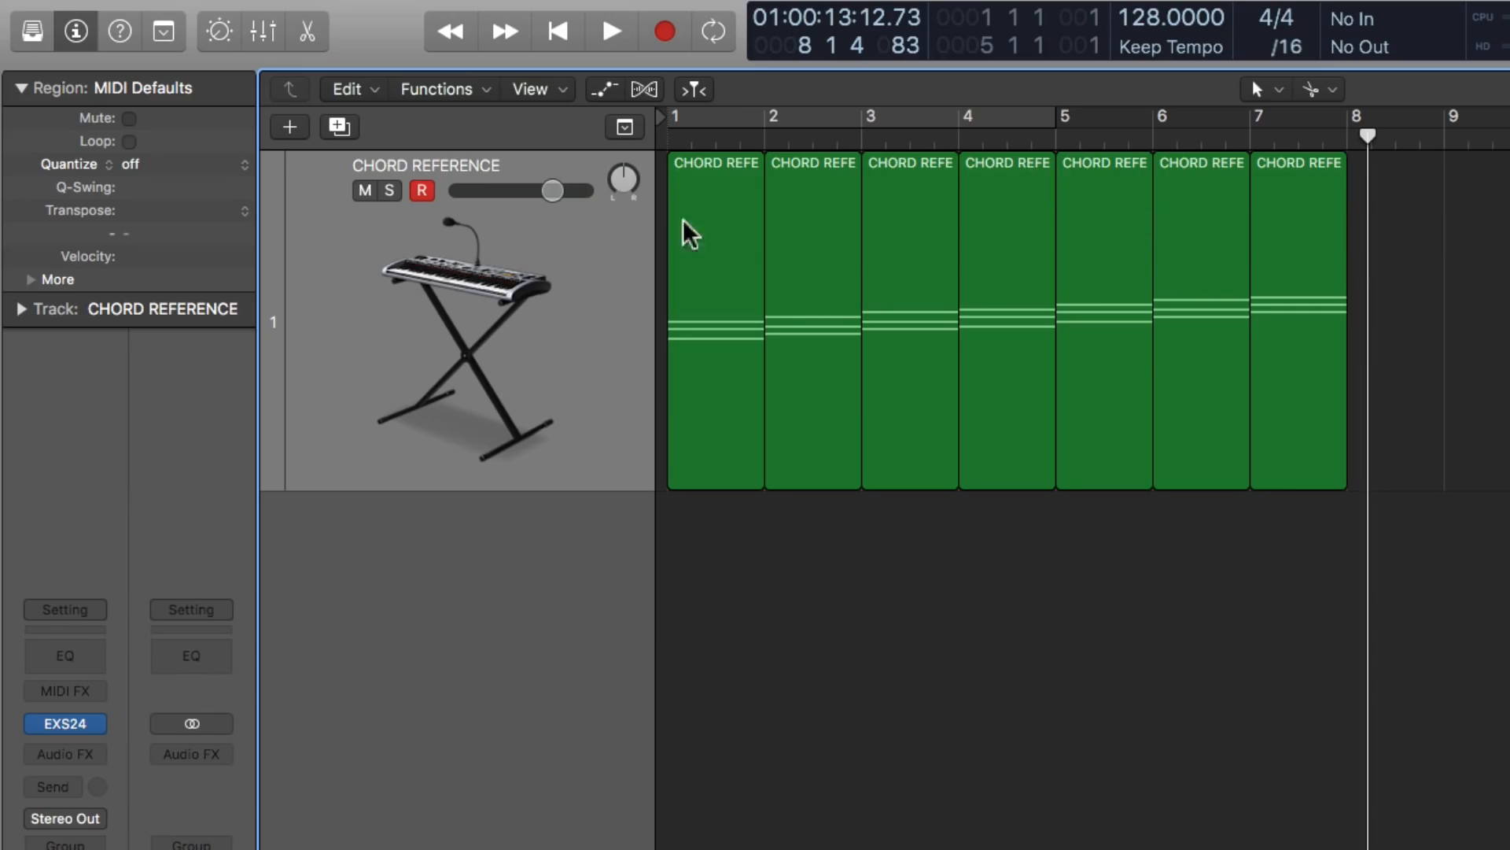
- Select all seven one-bar regions and number their names 1 through 7 with the Text tool
left_click(1330, 89)
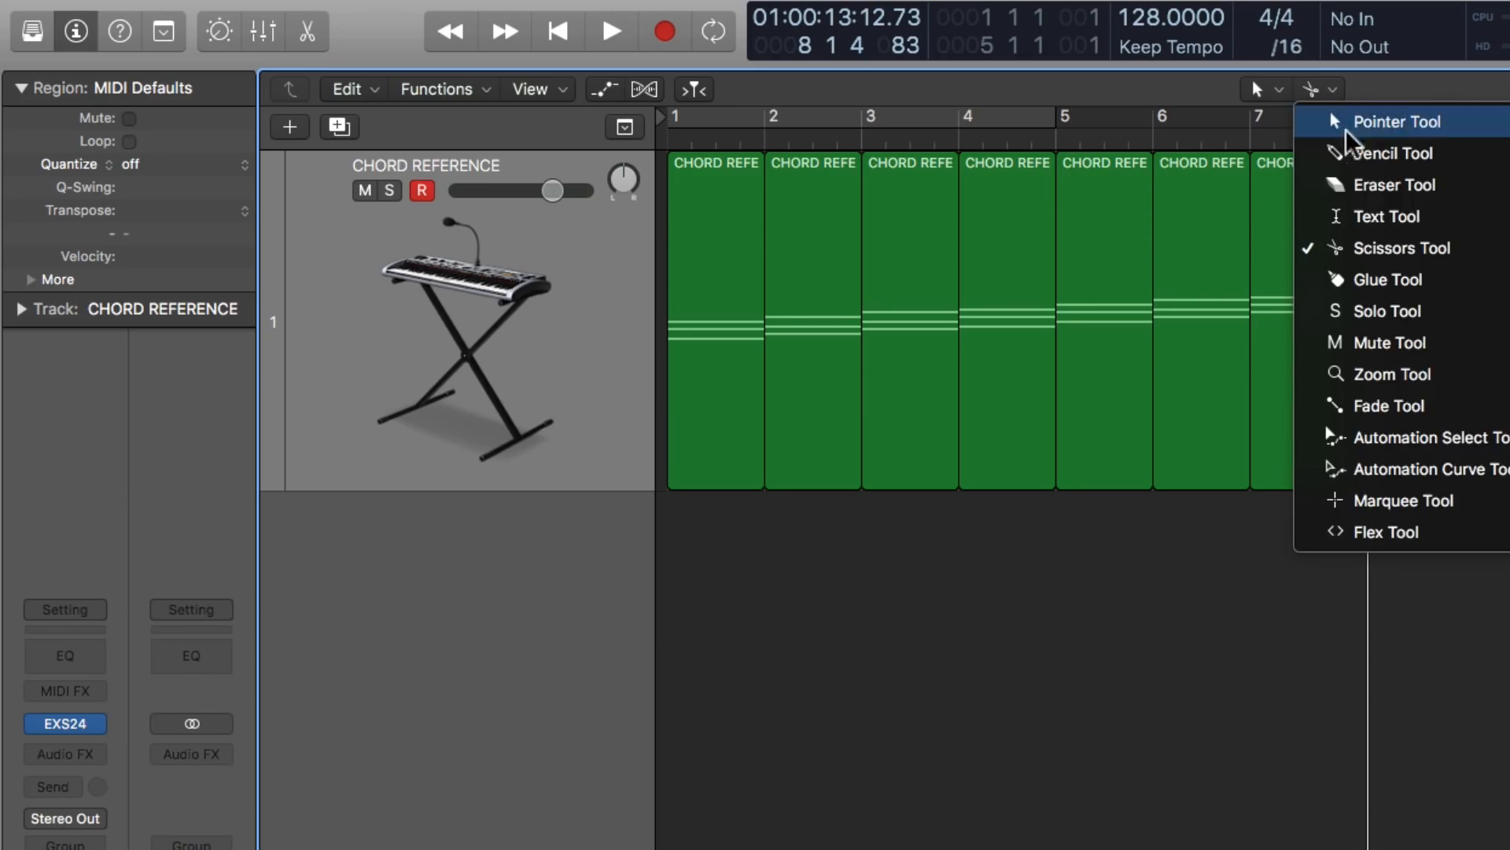
left_click(1405, 221)
left_click_drag(1420, 320, 685, 283)
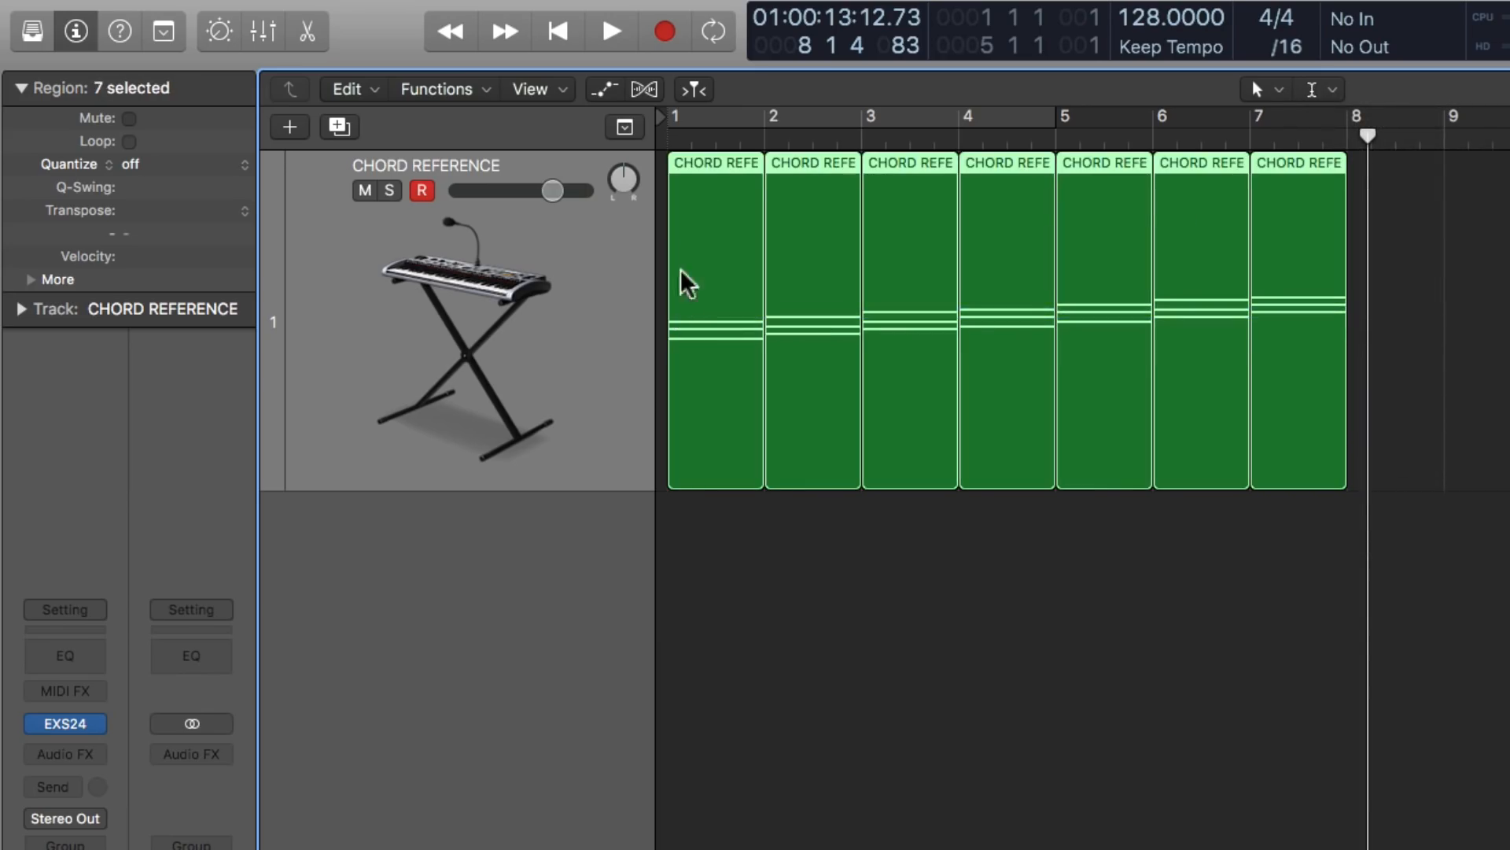
left_click(713, 165, "super")
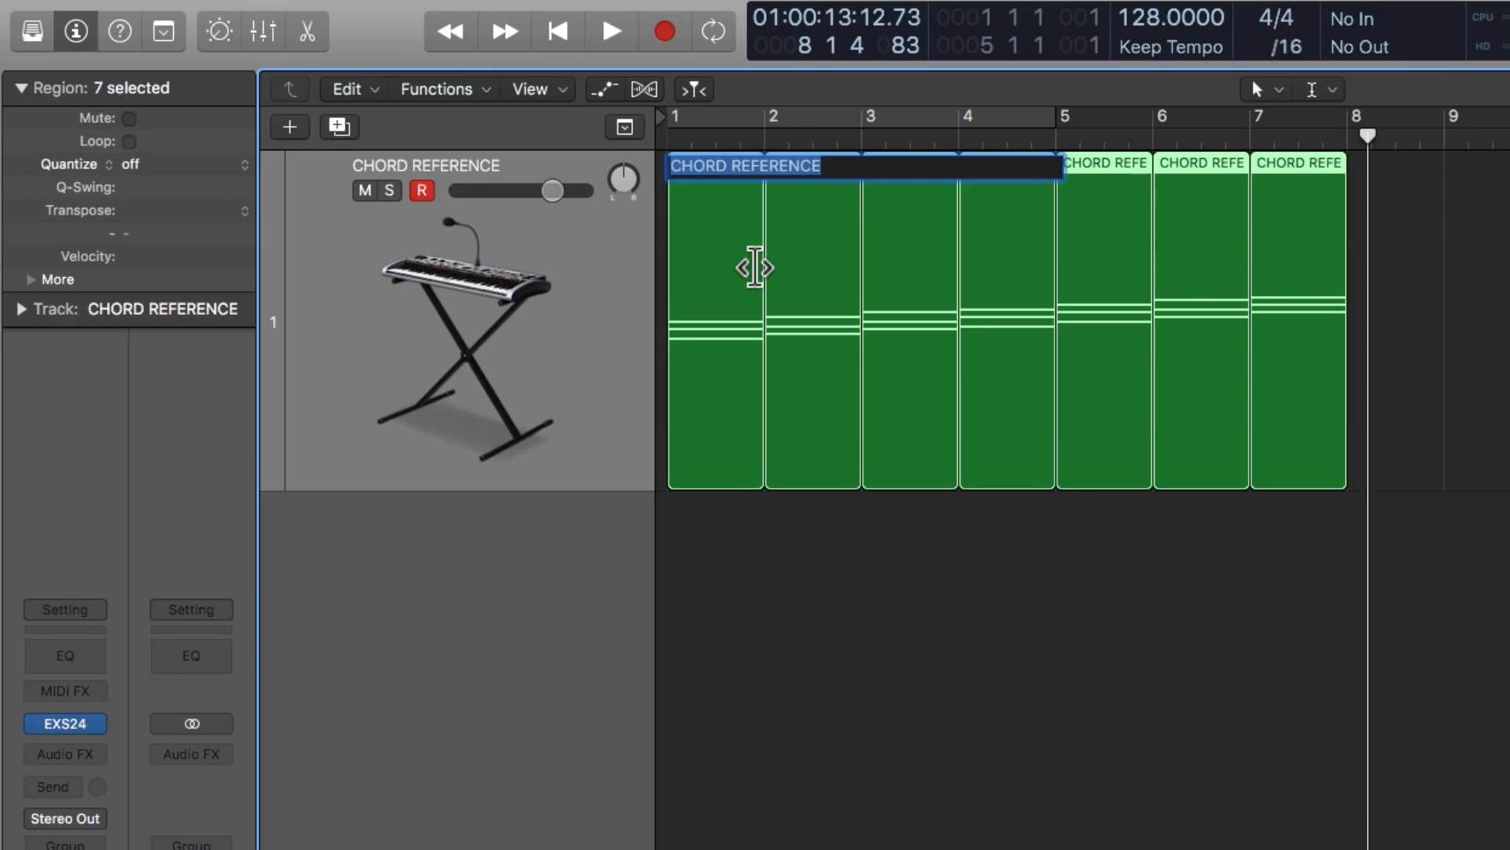
type("1")
key("Return")
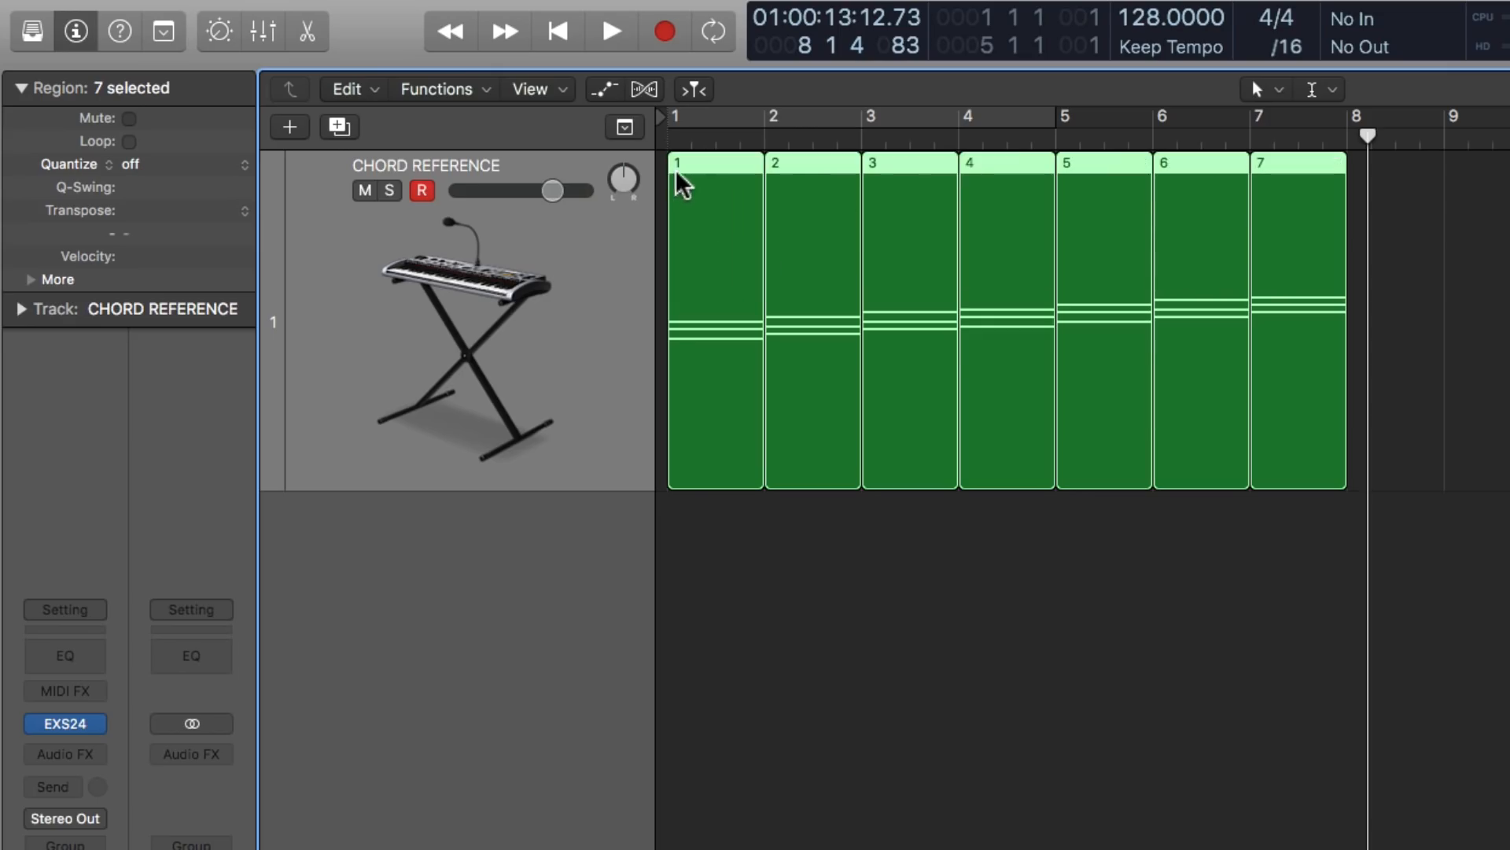
- Try renaming the bar 1 region to C major and the bar 2 region to D minor
left_click(1416, 207)
left_click(716, 165, "super")
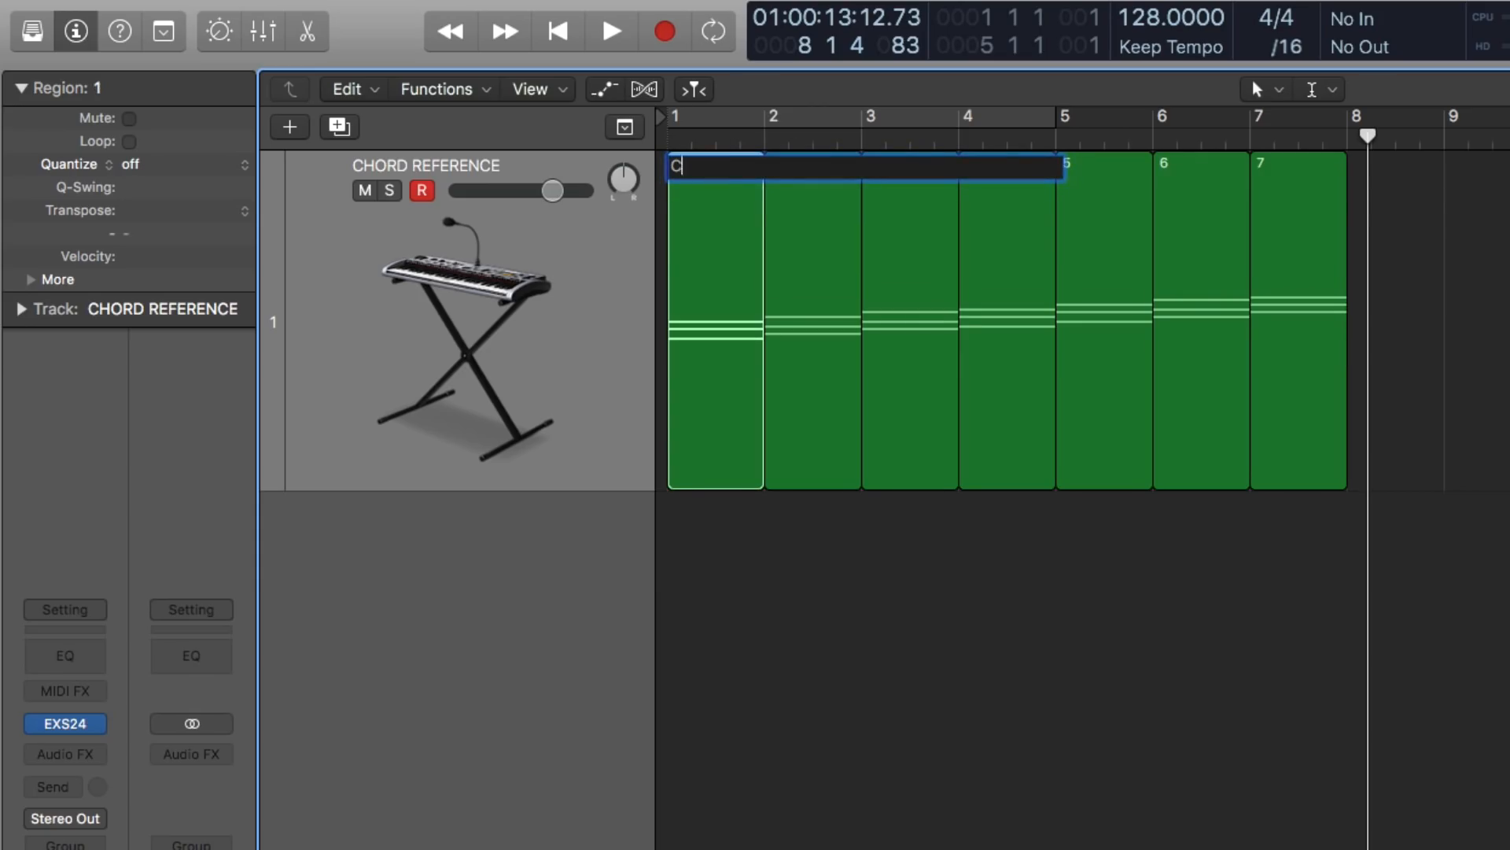
type("C major")
key("Return")
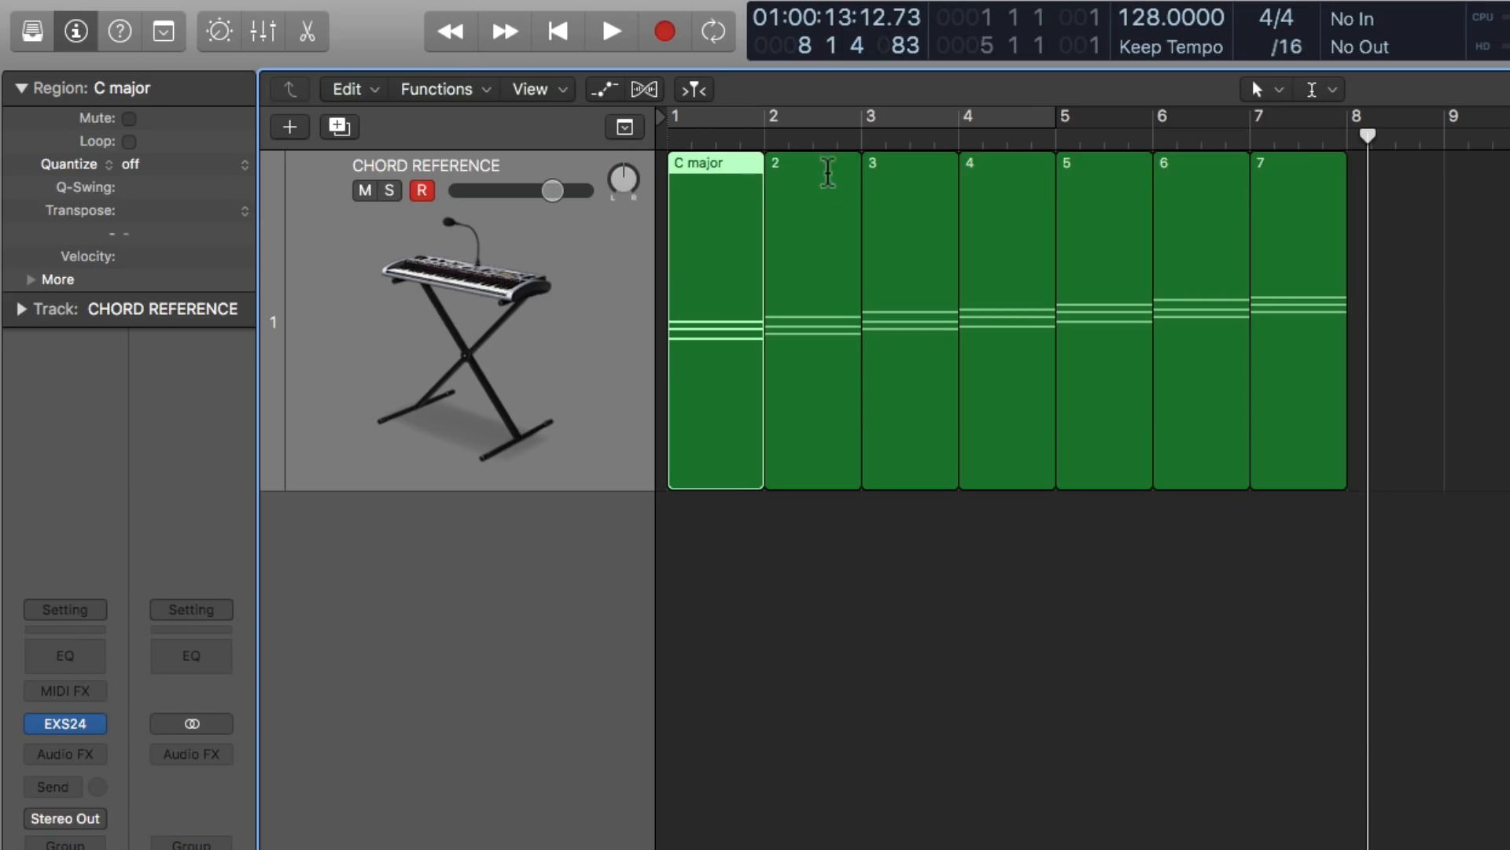
left_click(828, 172, "super")
type("D minor")
key("Return")
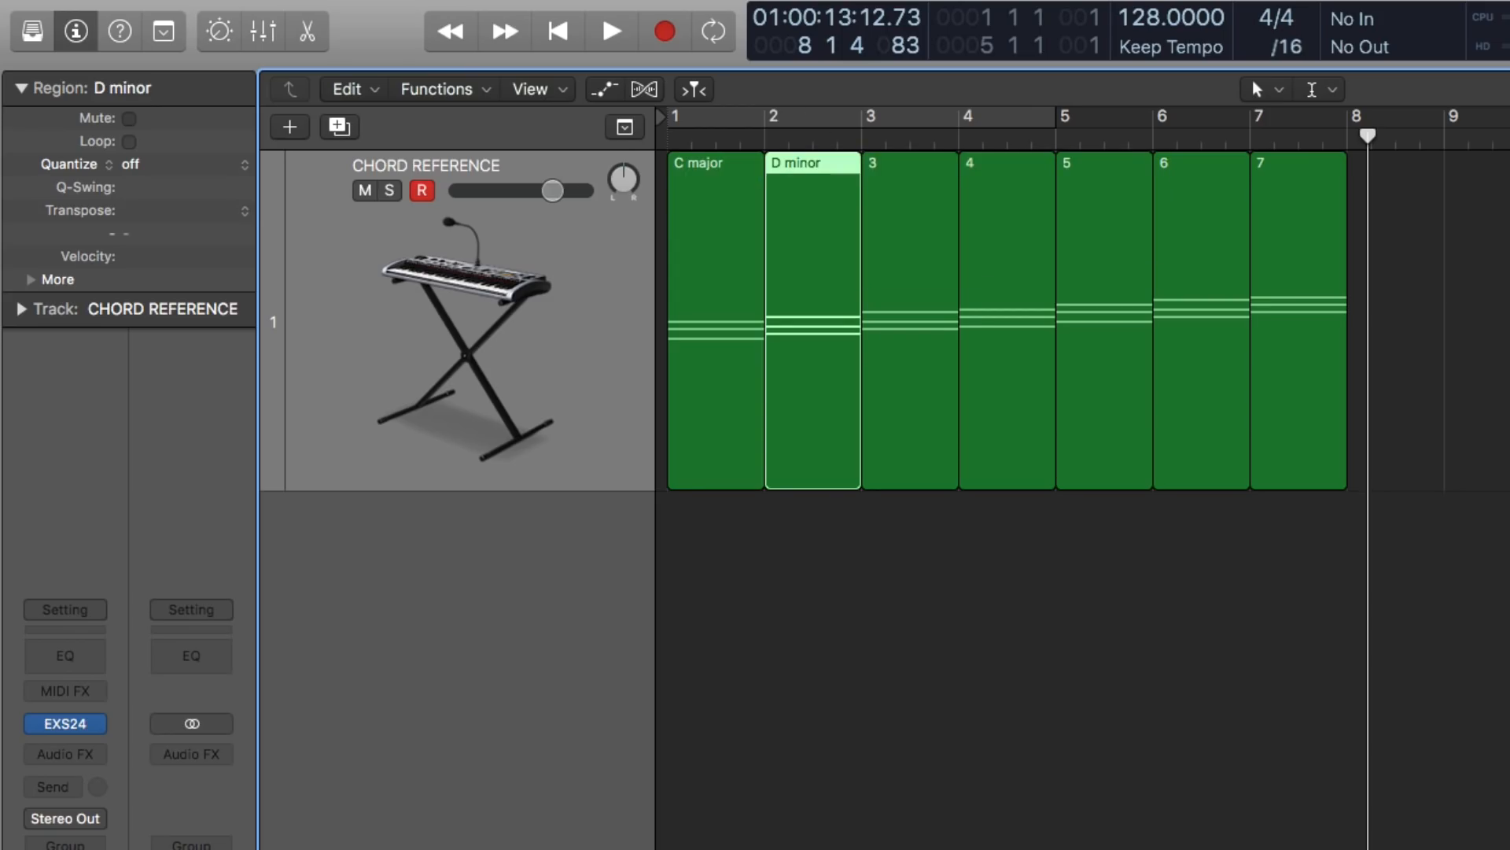
- Undo the last two region renames and clear the region selection
key("super+z")
key("super+z")
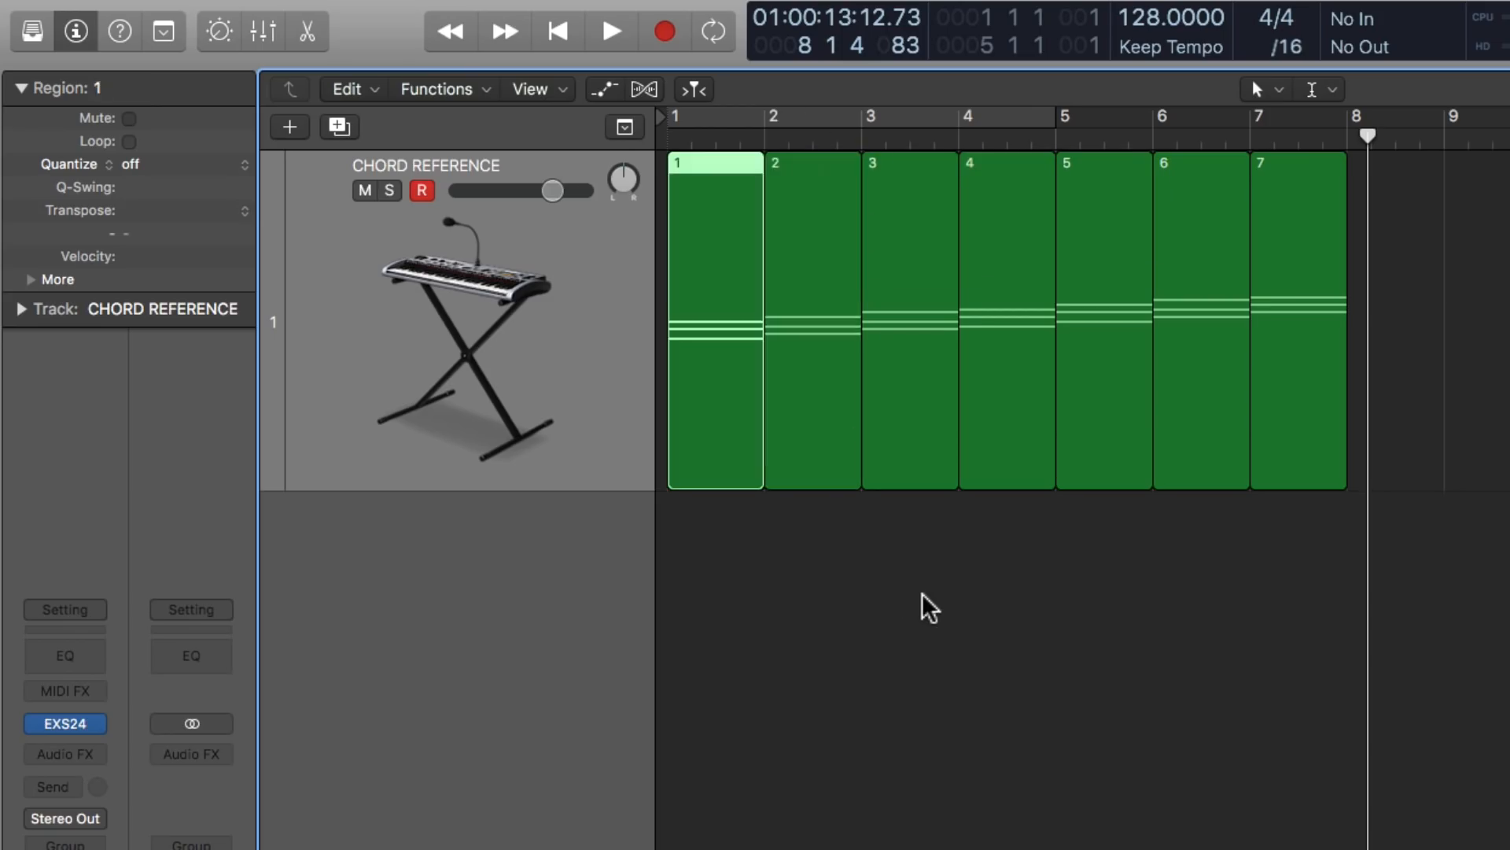
left_click(923, 595)
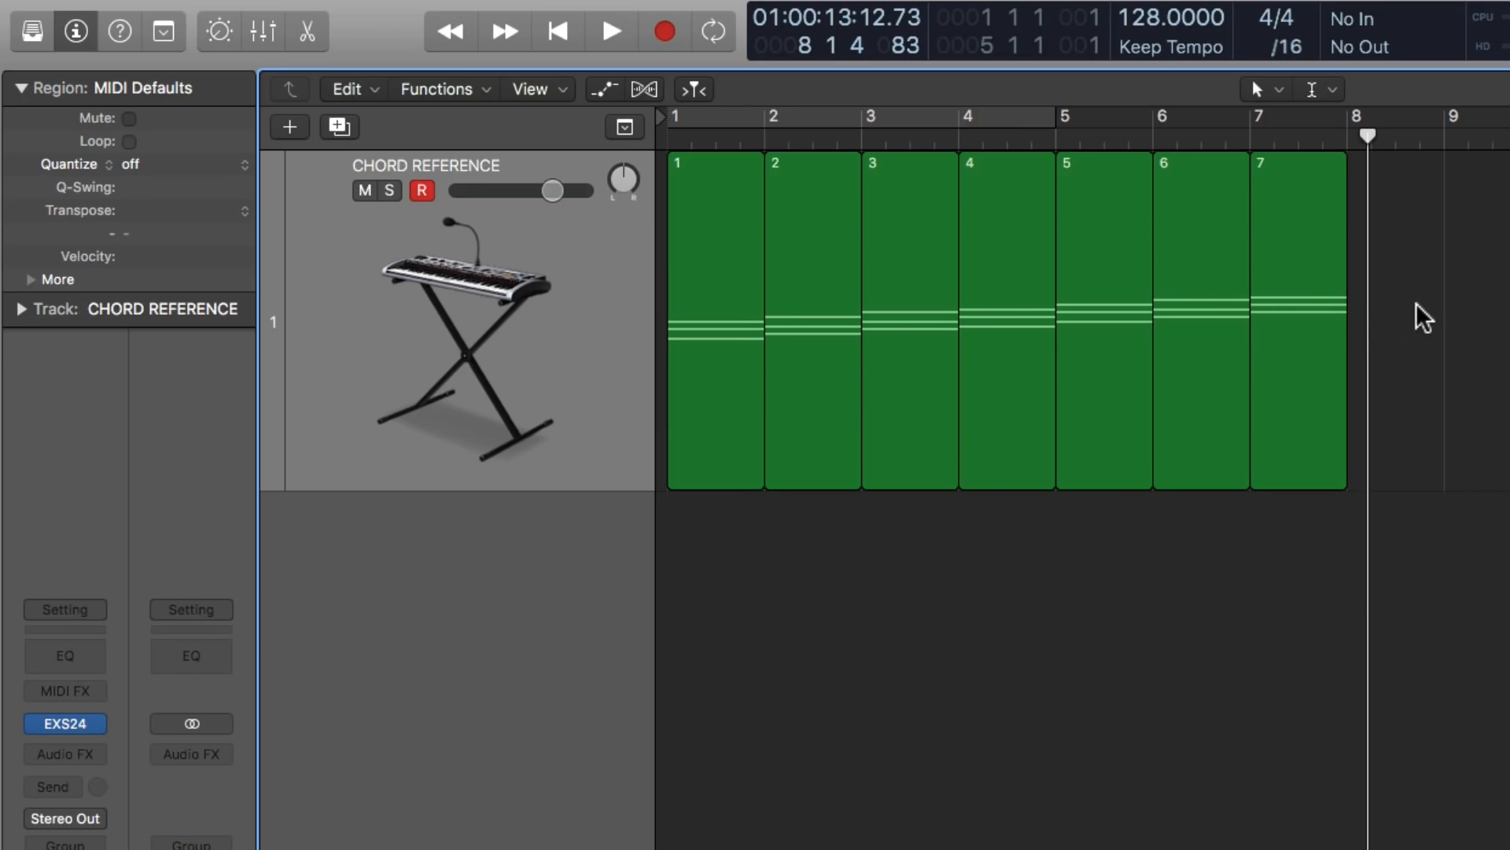
- Add a second software instrument track and load the ES2 synthesizer on it
double_click(524, 719)
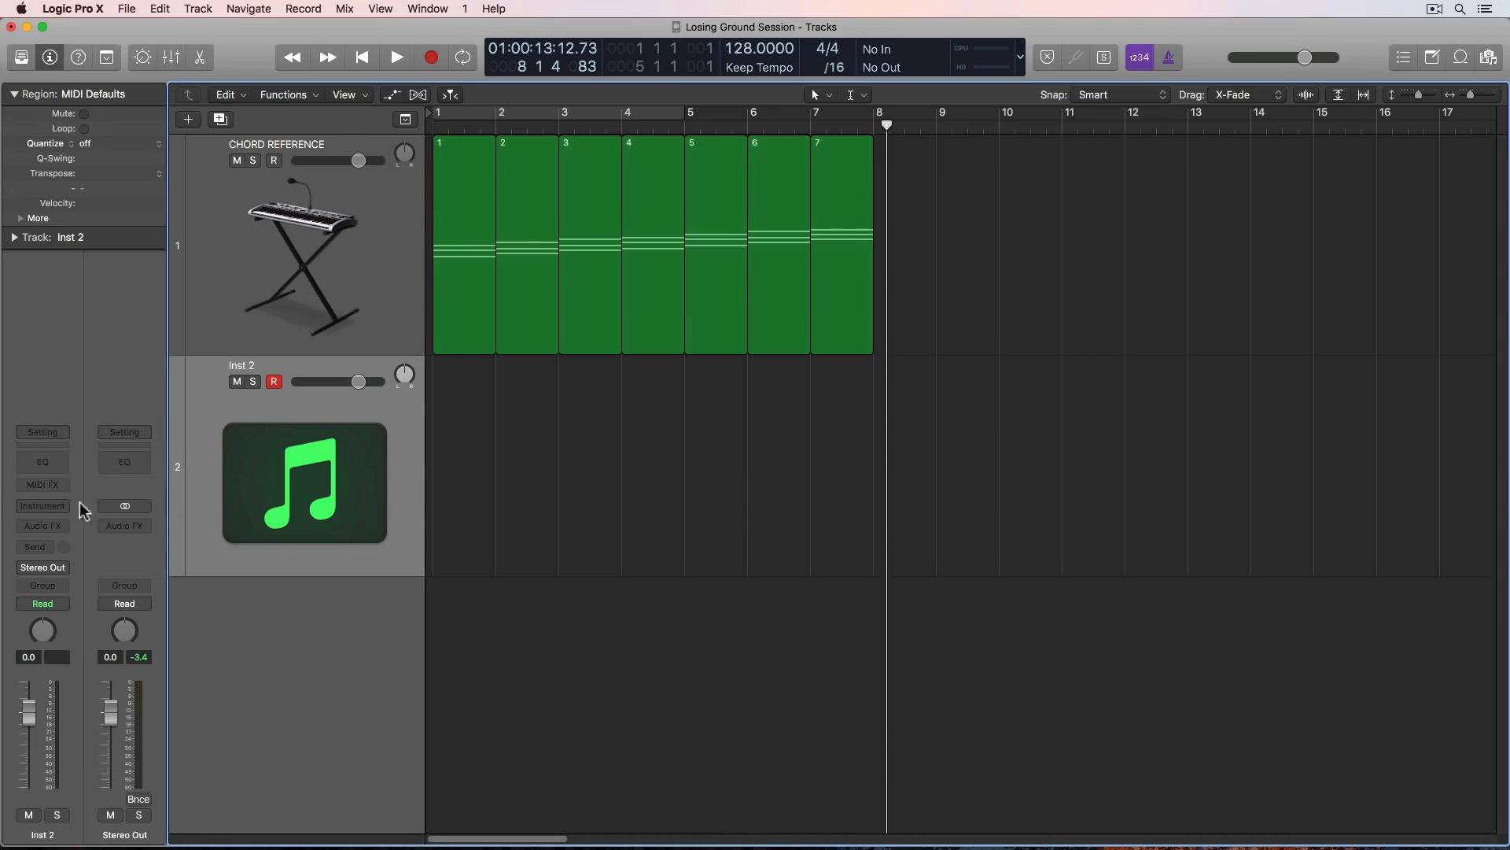
left_click(50, 506)
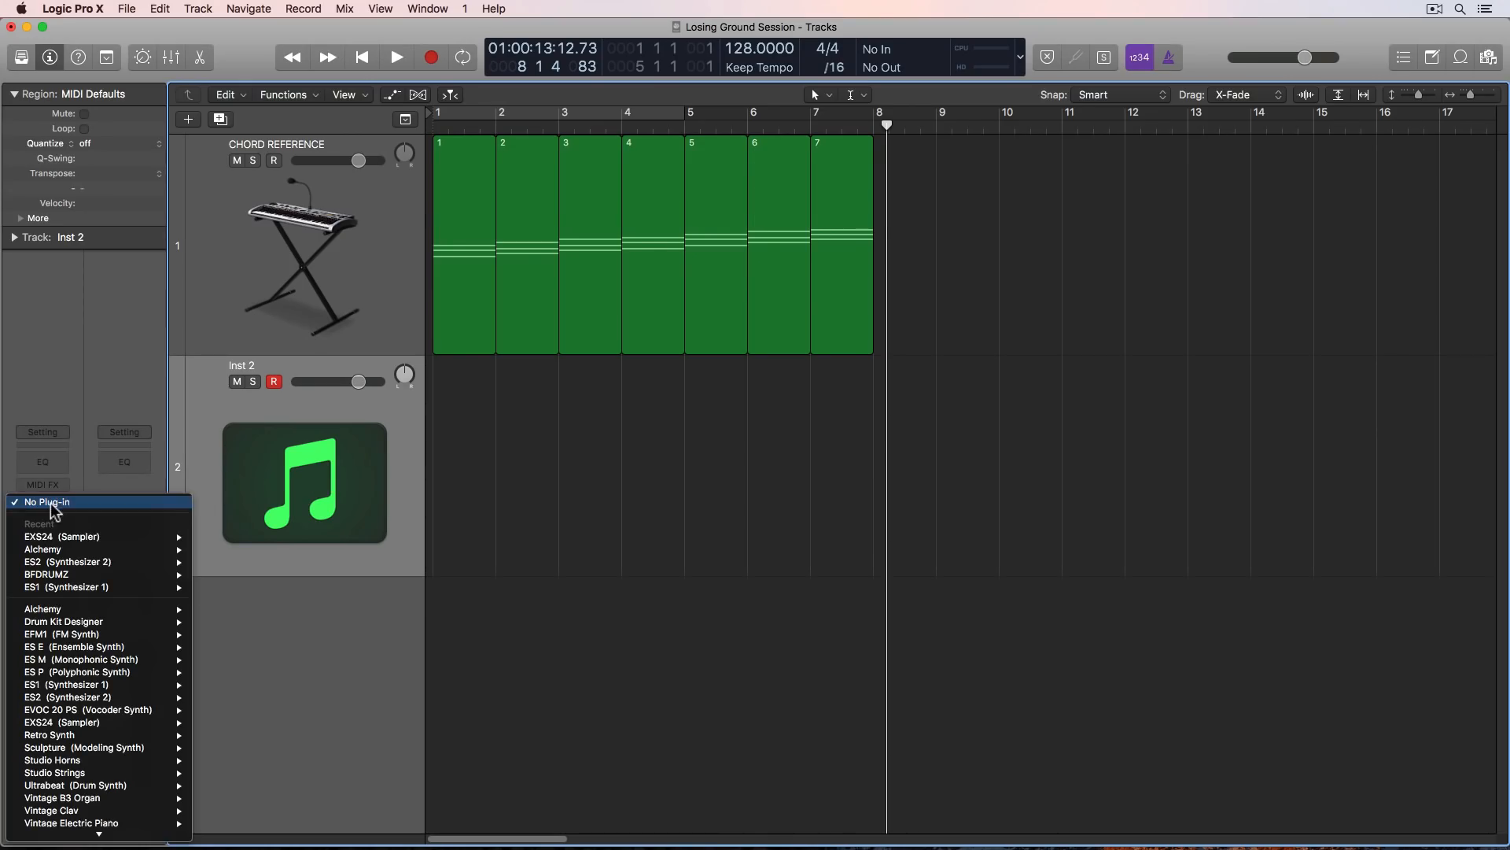
mouse_move(111, 561)
left_click(214, 562)
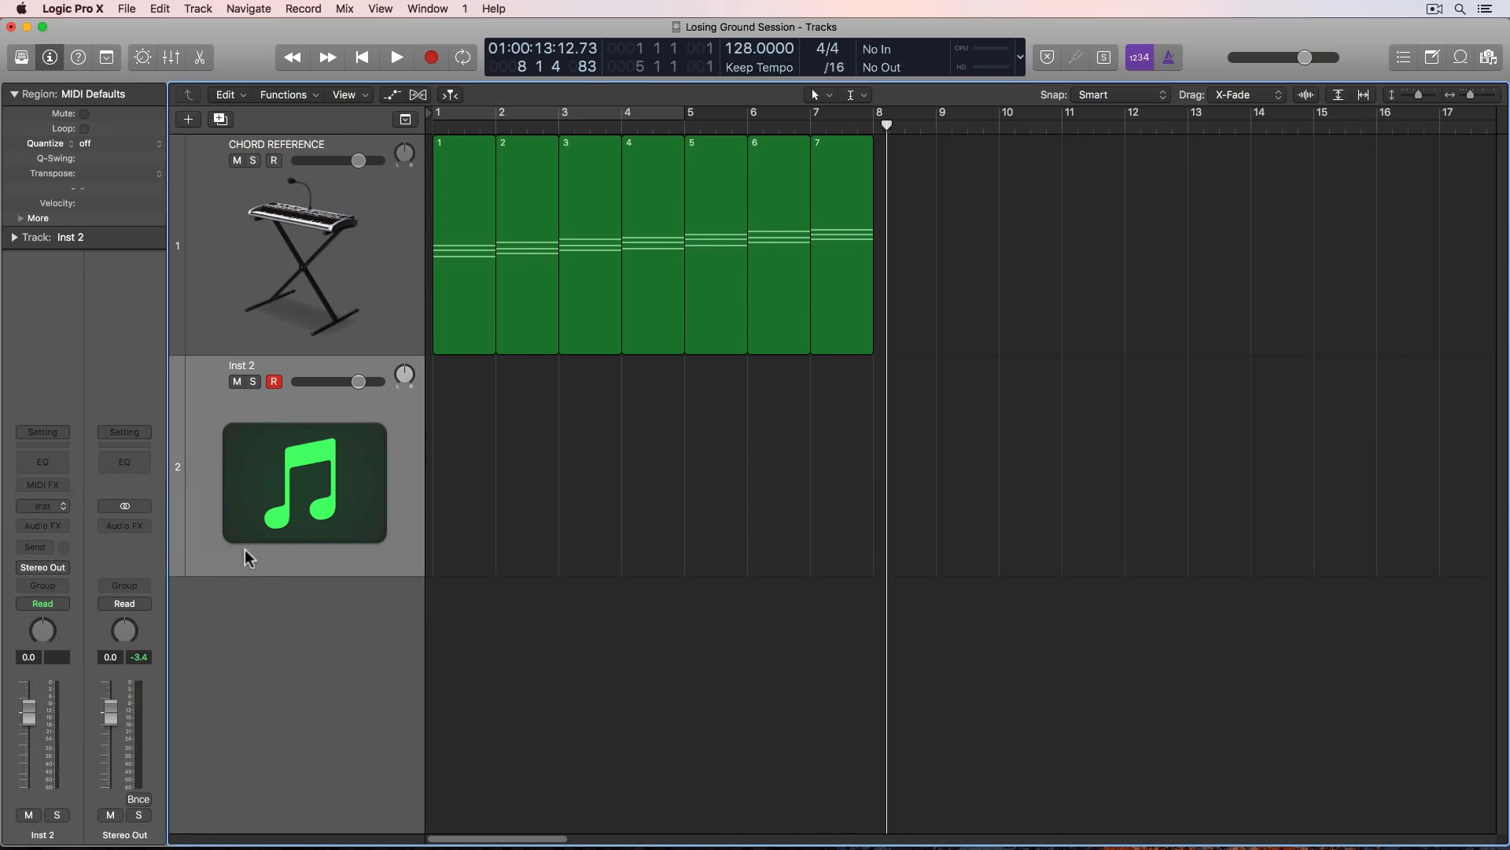
- Load the Super Drive preset from the Synth Pads category in ES2 and close the plug-in window
left_click(194, 65)
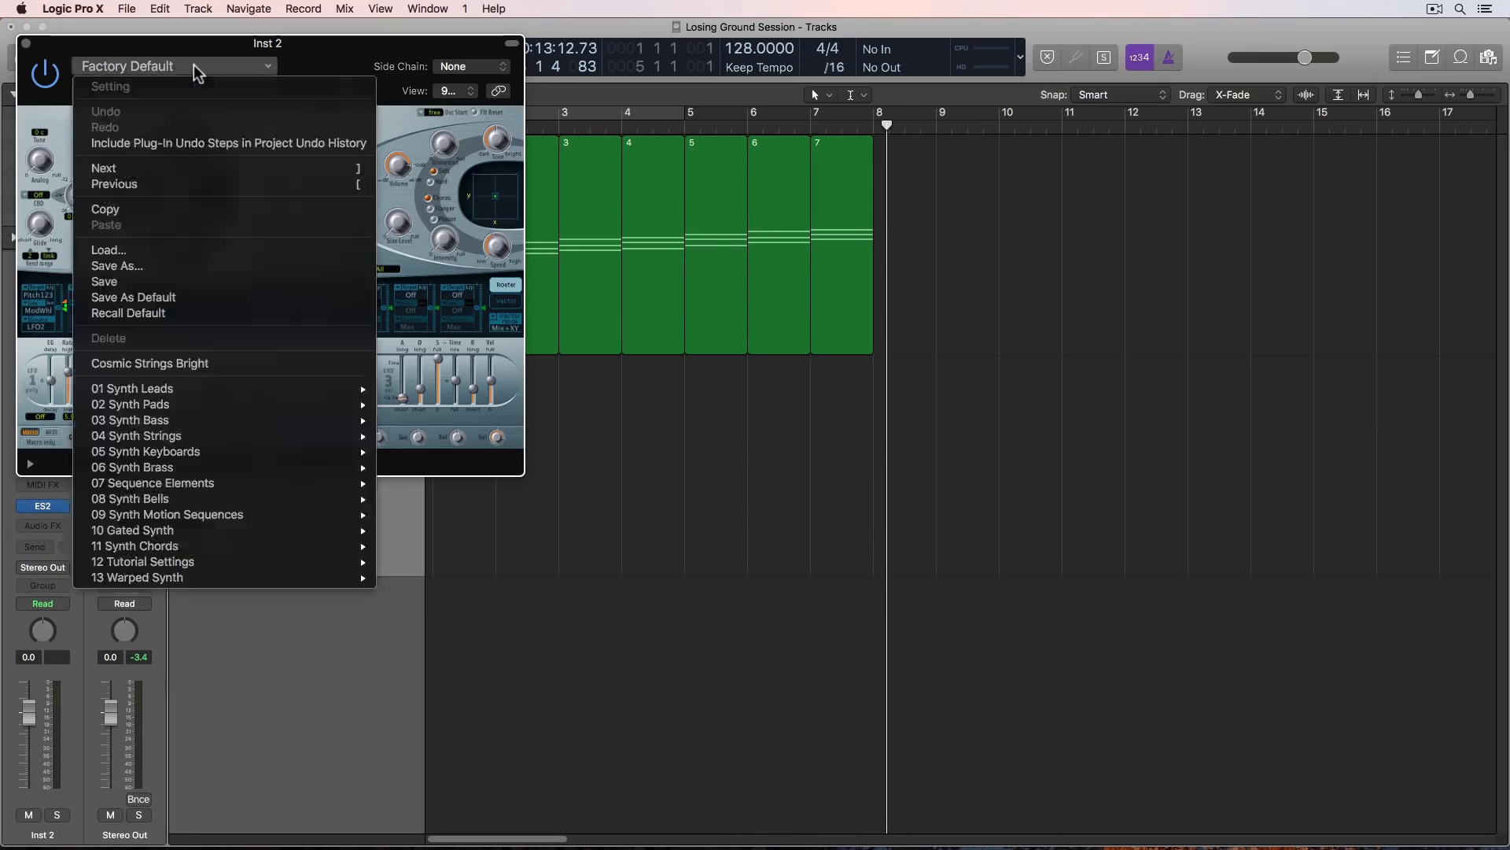
mouse_move(223, 406)
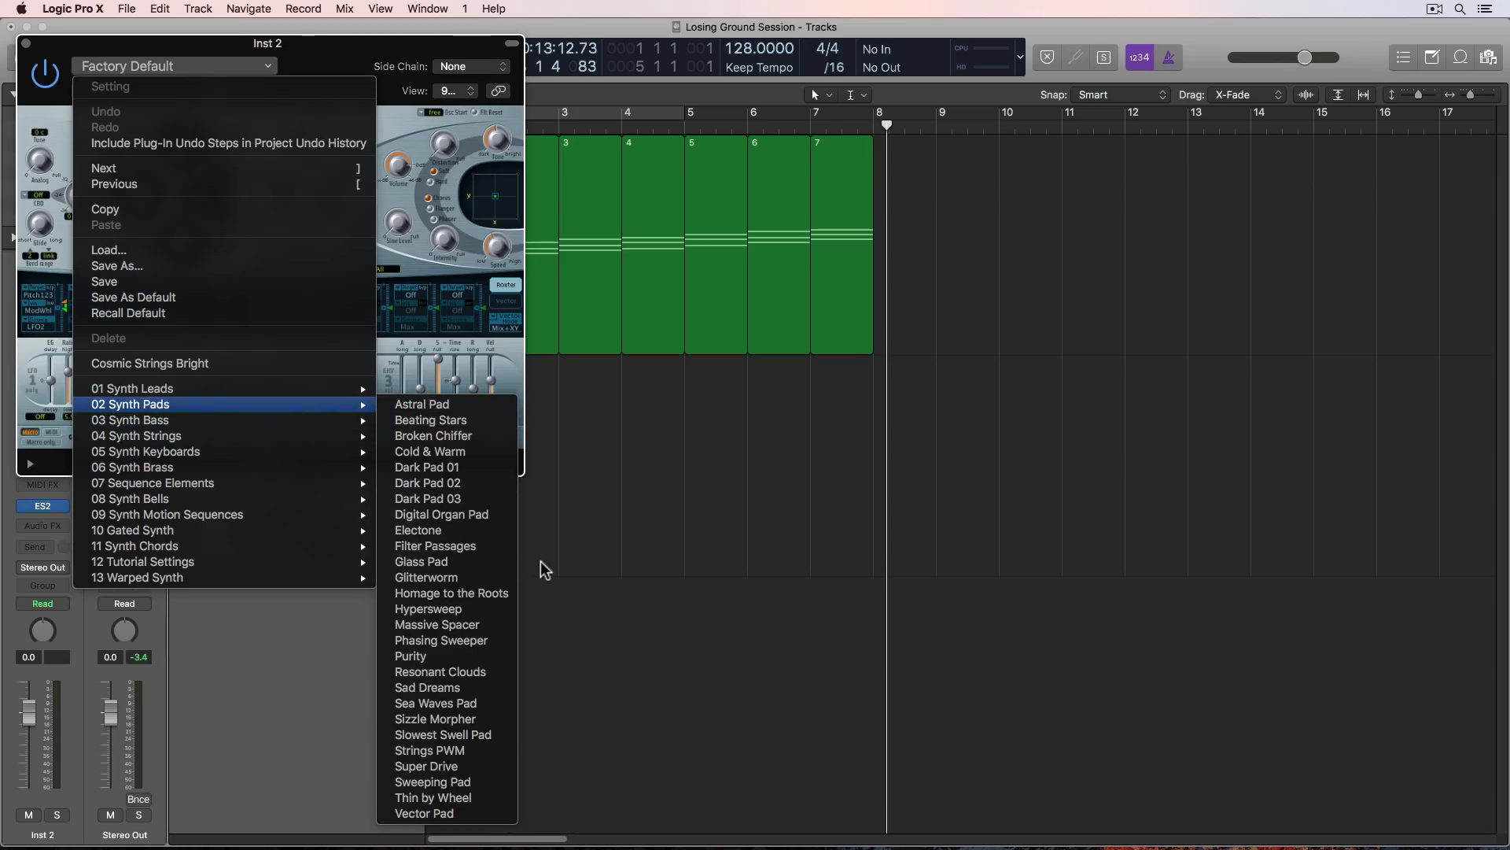
left_click(487, 765)
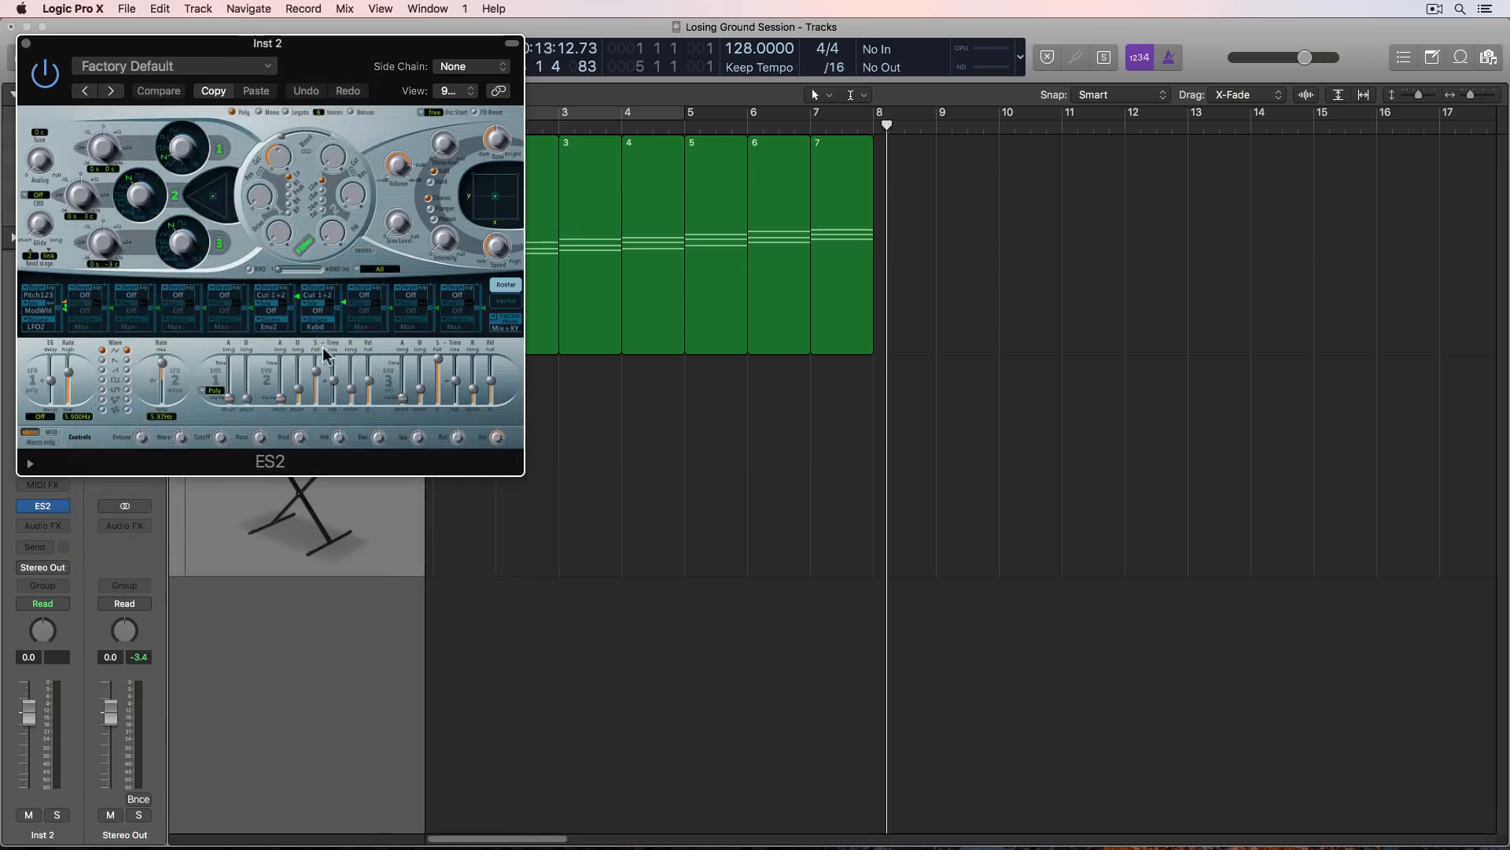
left_click(26, 43)
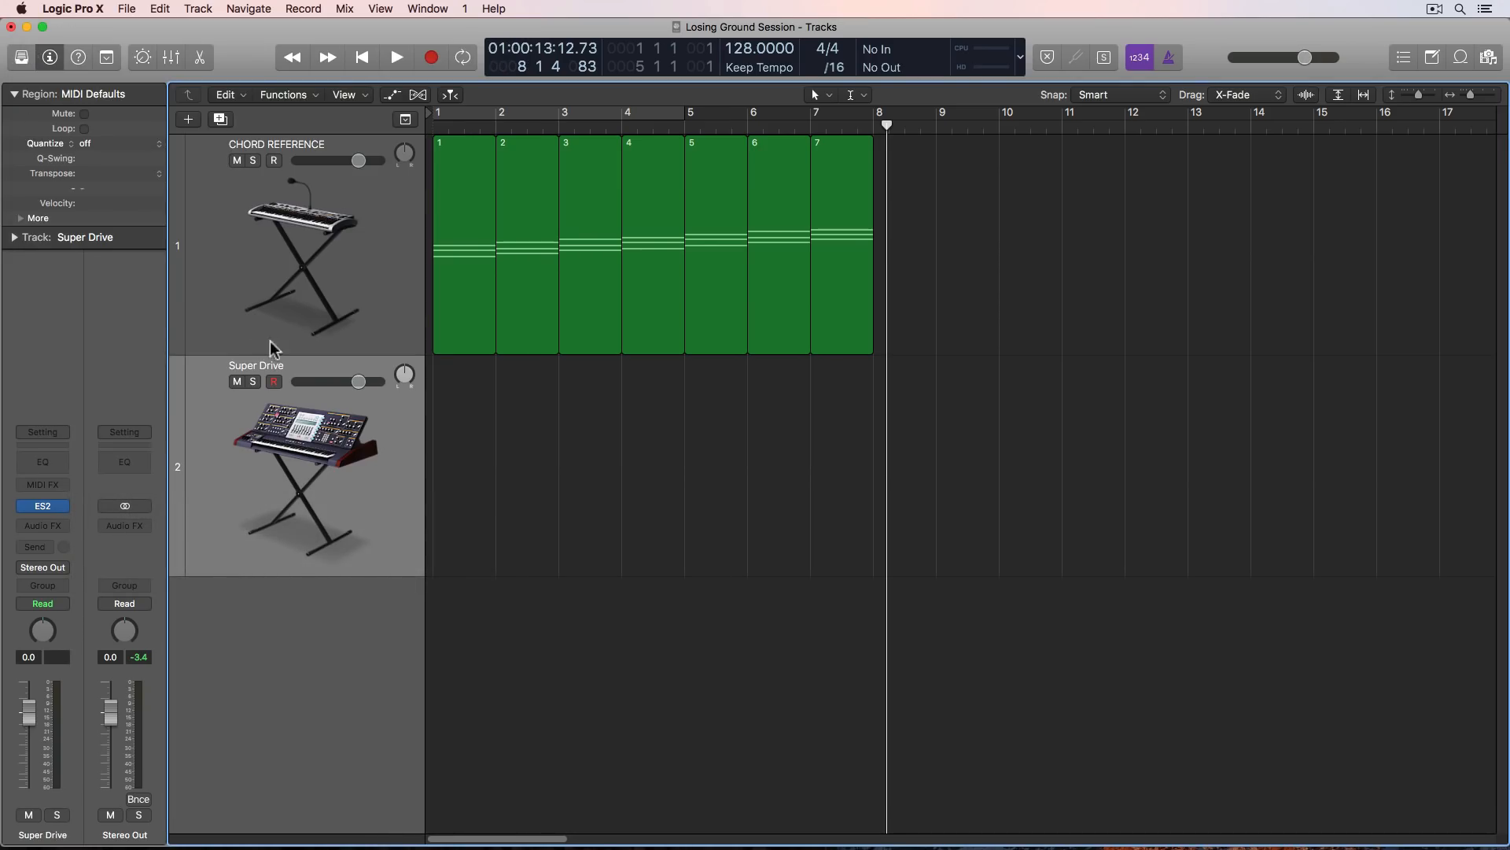
- Add a third software instrument track and load Alchemy in stereo on it
double_click(292, 637)
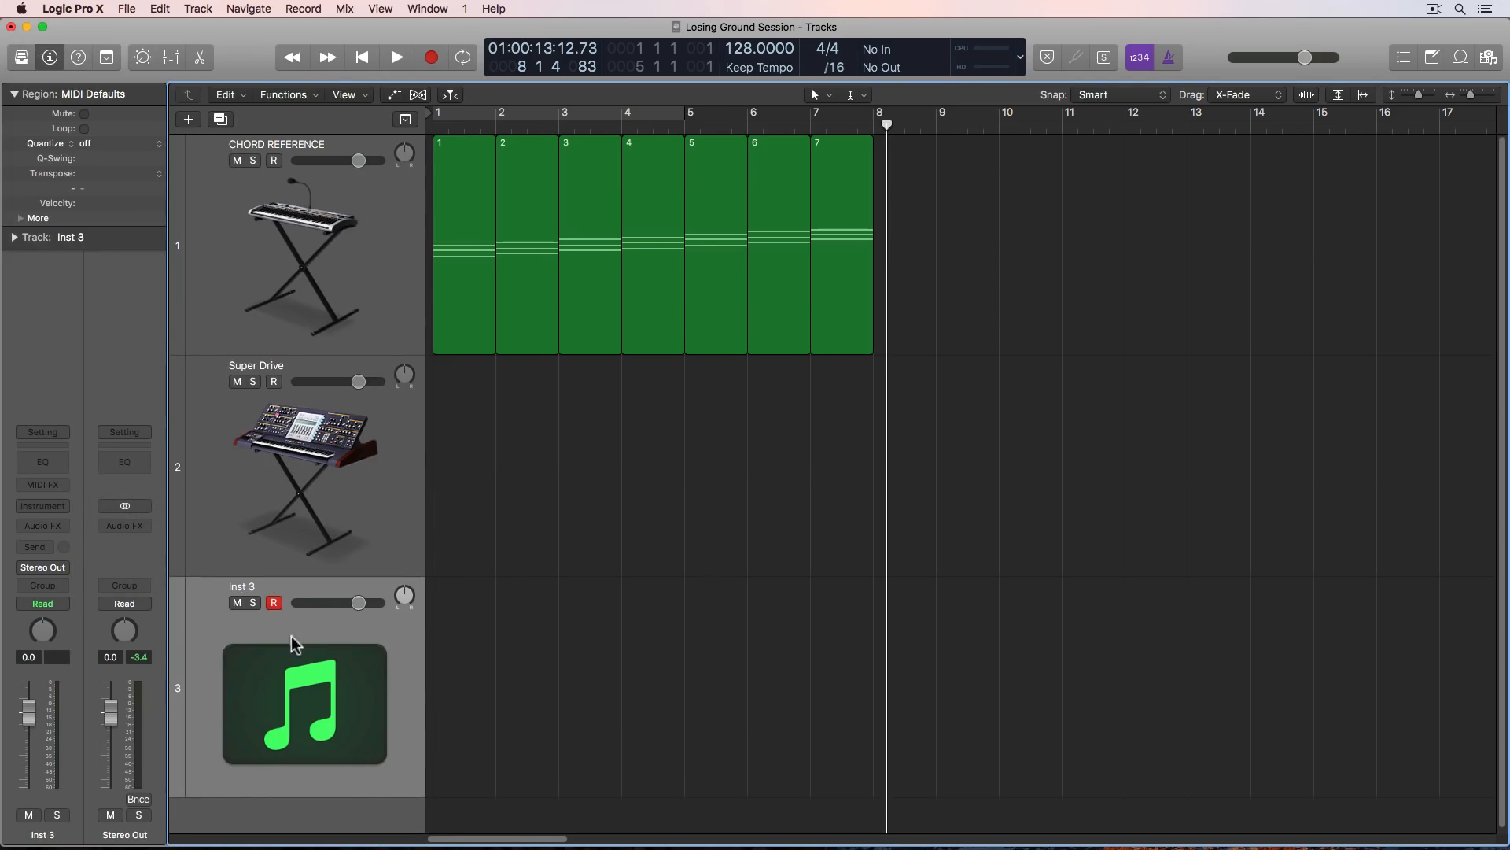
left_click(59, 511)
left_click(182, 614)
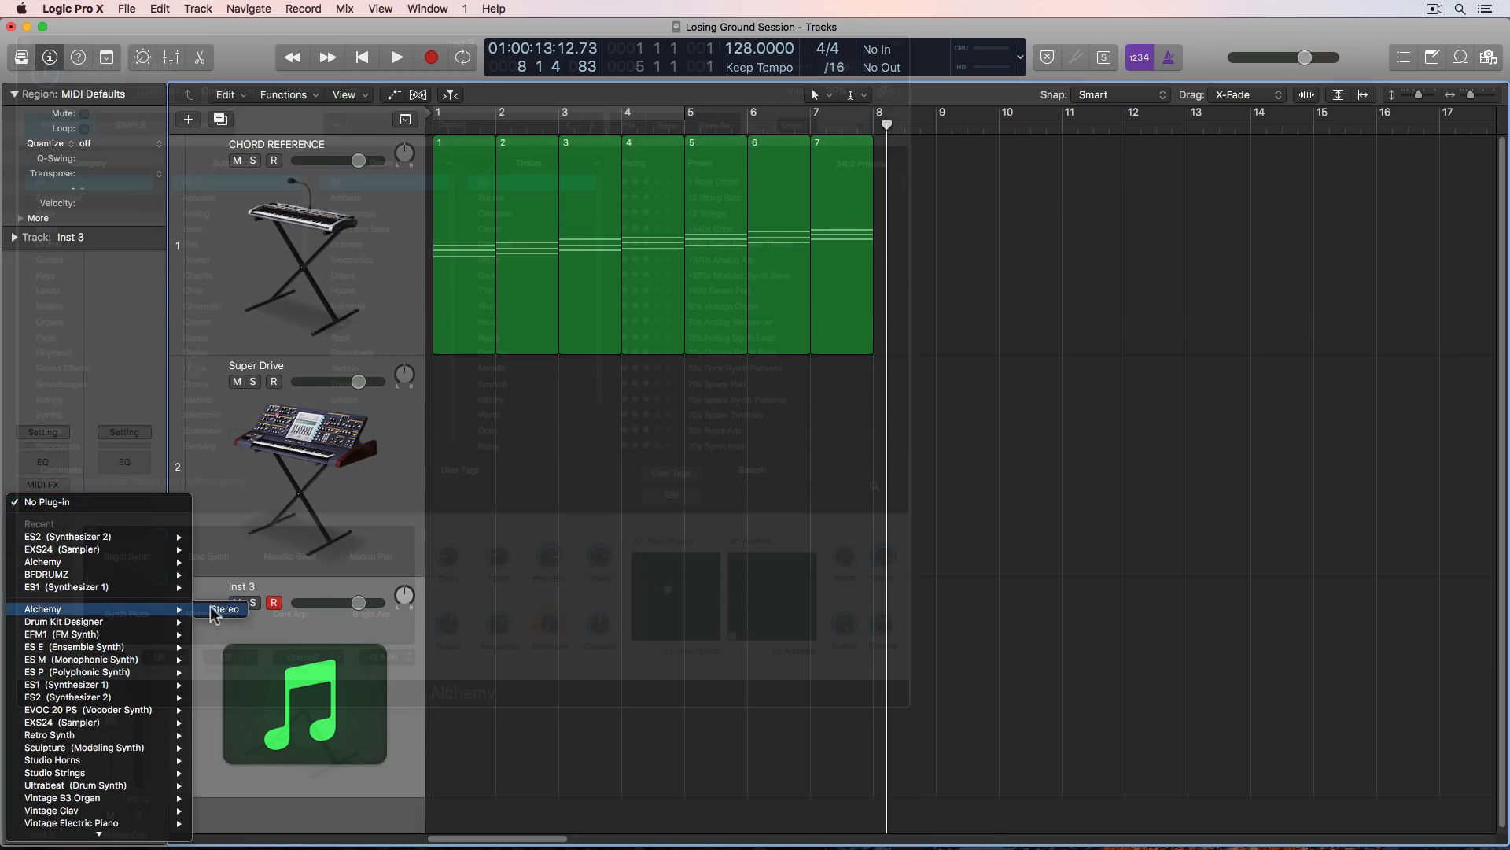
- Load Alchemy's 70s Synth Strings preset from the Strings category, Large Ensemble subcategory, and close the plug-in window
left_click(87, 400)
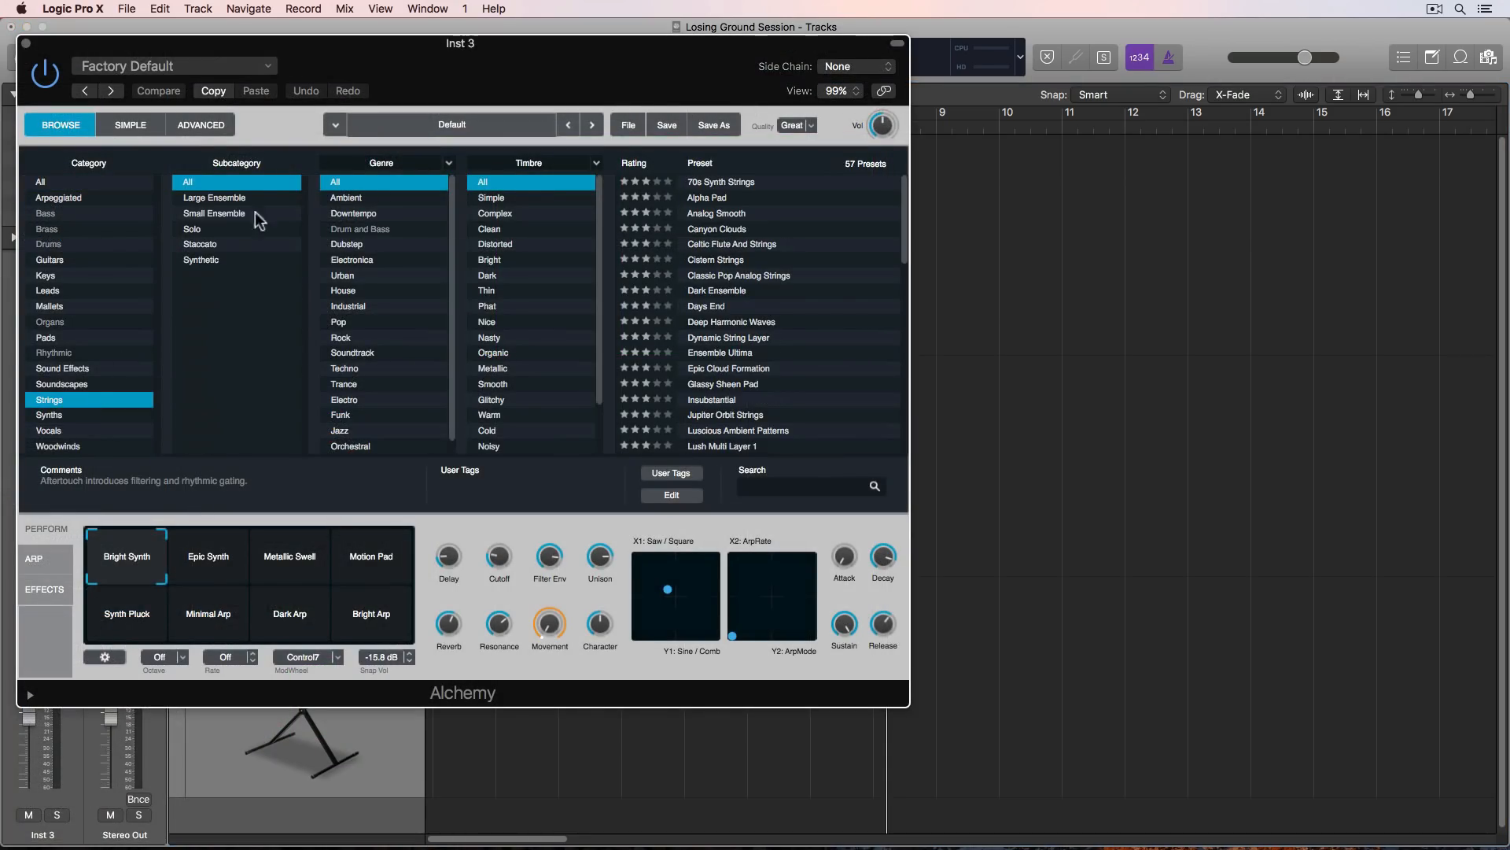
left_click(228, 198)
left_click(753, 184)
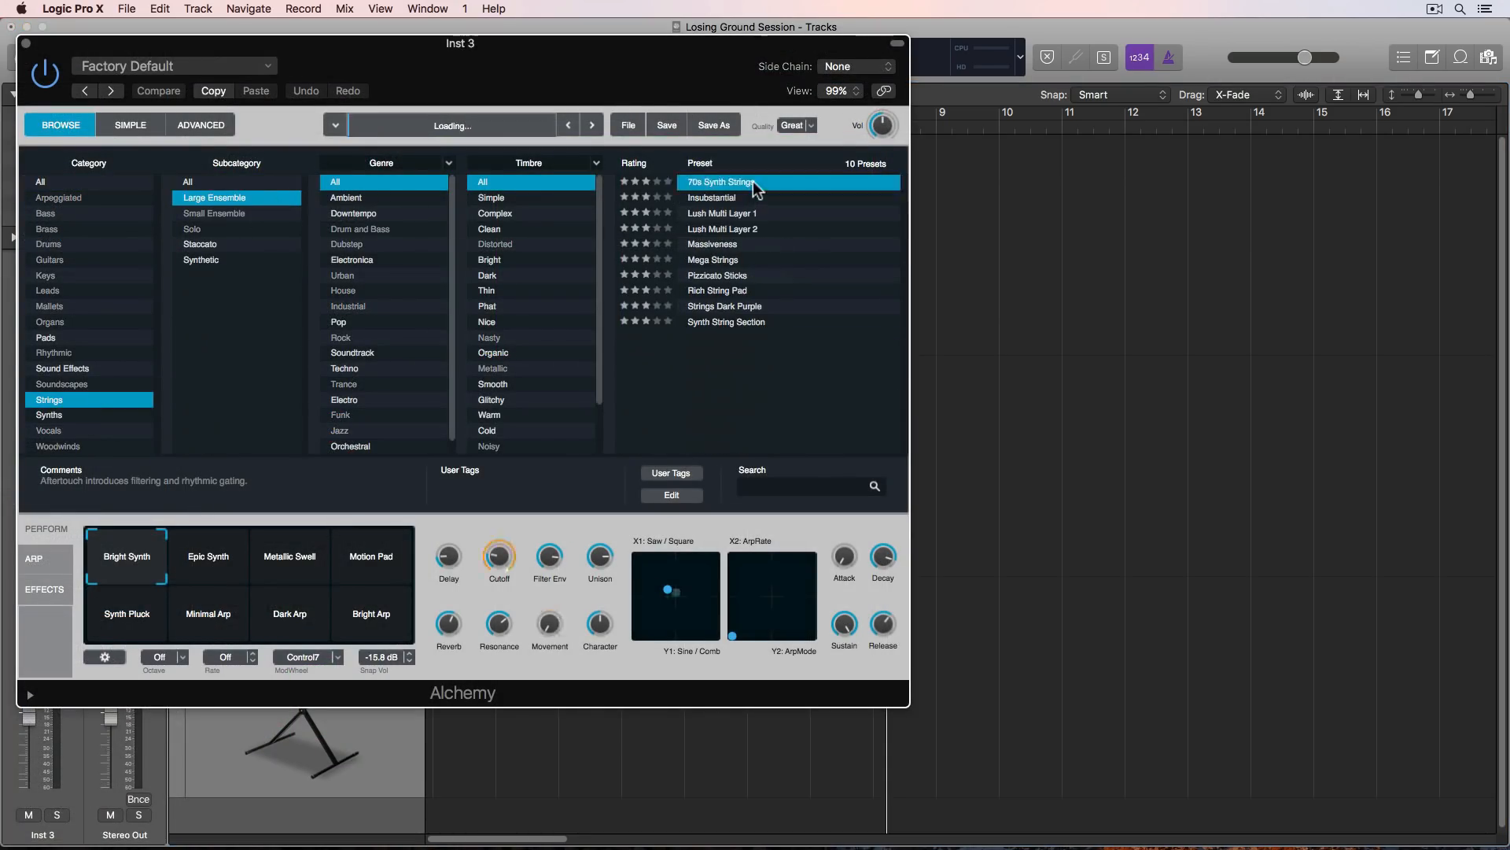
left_click(26, 43)
- Select the Super Drive and 70s Synth Strings tracks in turn to audition their sounds
left_click(291, 431)
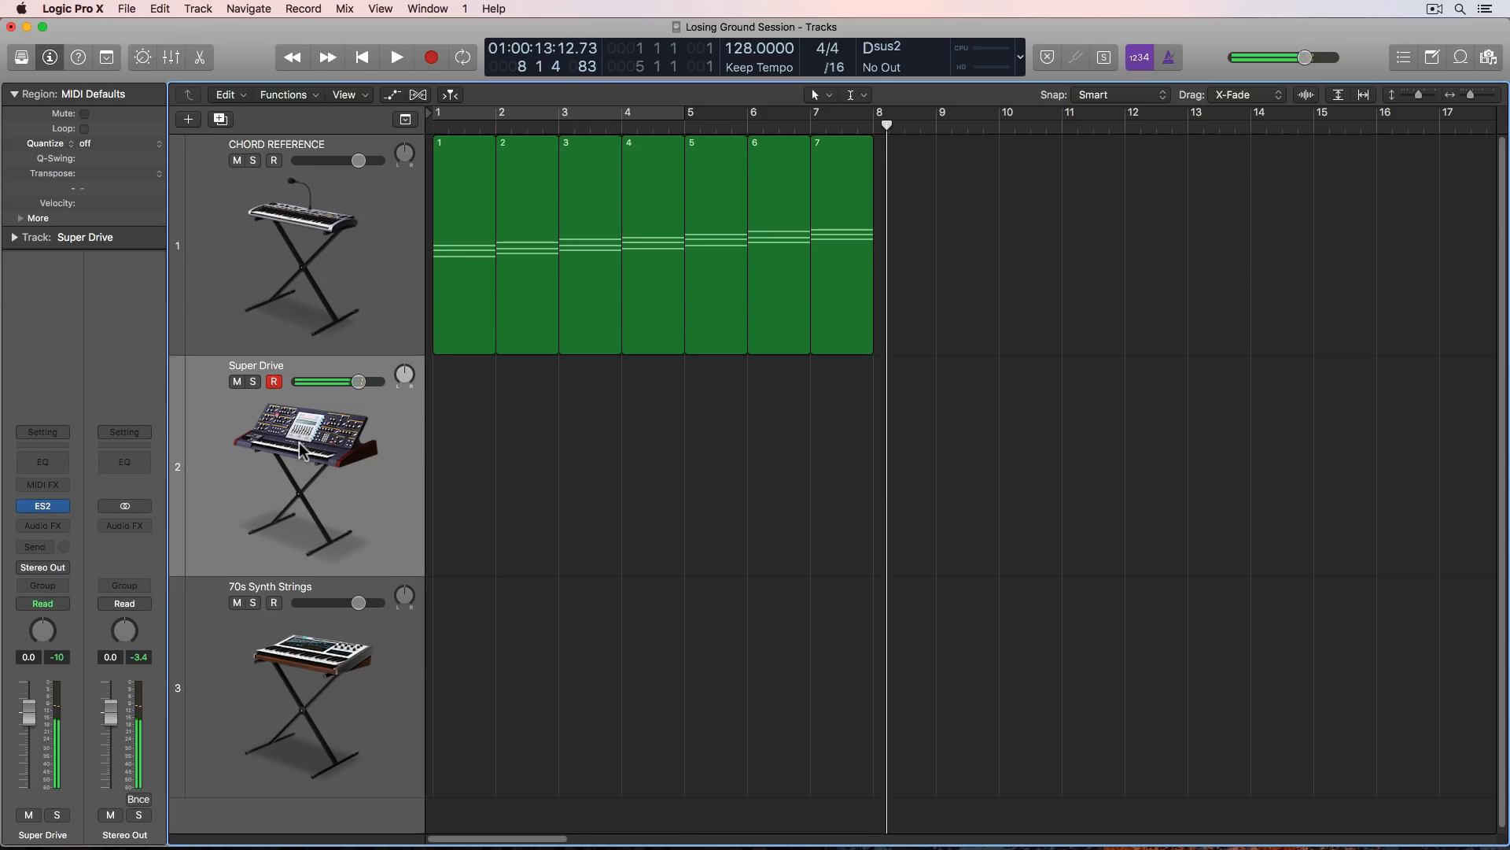
left_click(300, 655)
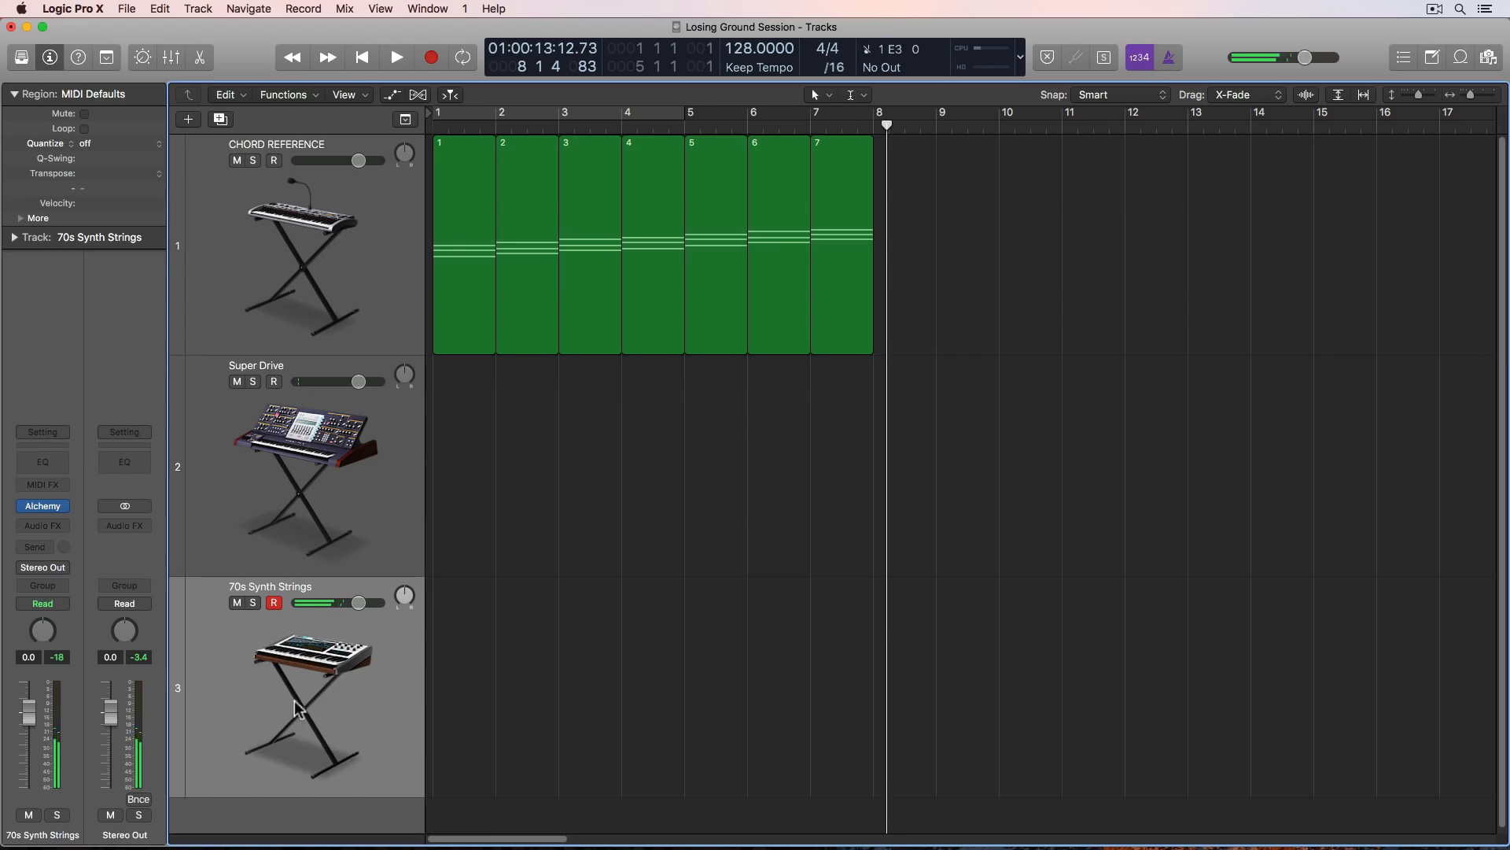
- Adjust the cutoff of both filters in the Super Drive track's ES2 and close the plug-in window
left_click(291, 516)
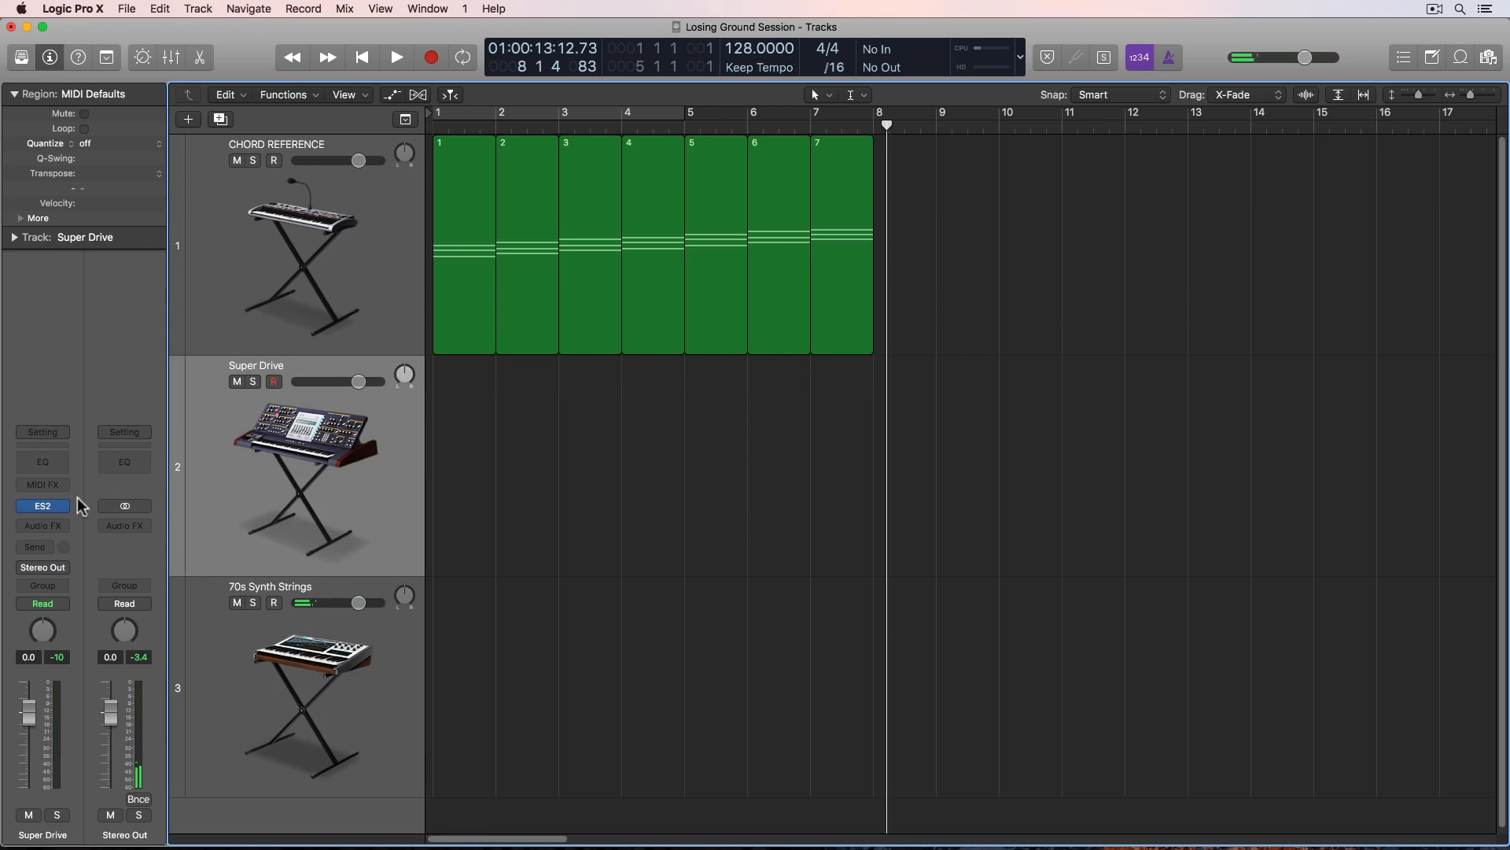
left_click(45, 506)
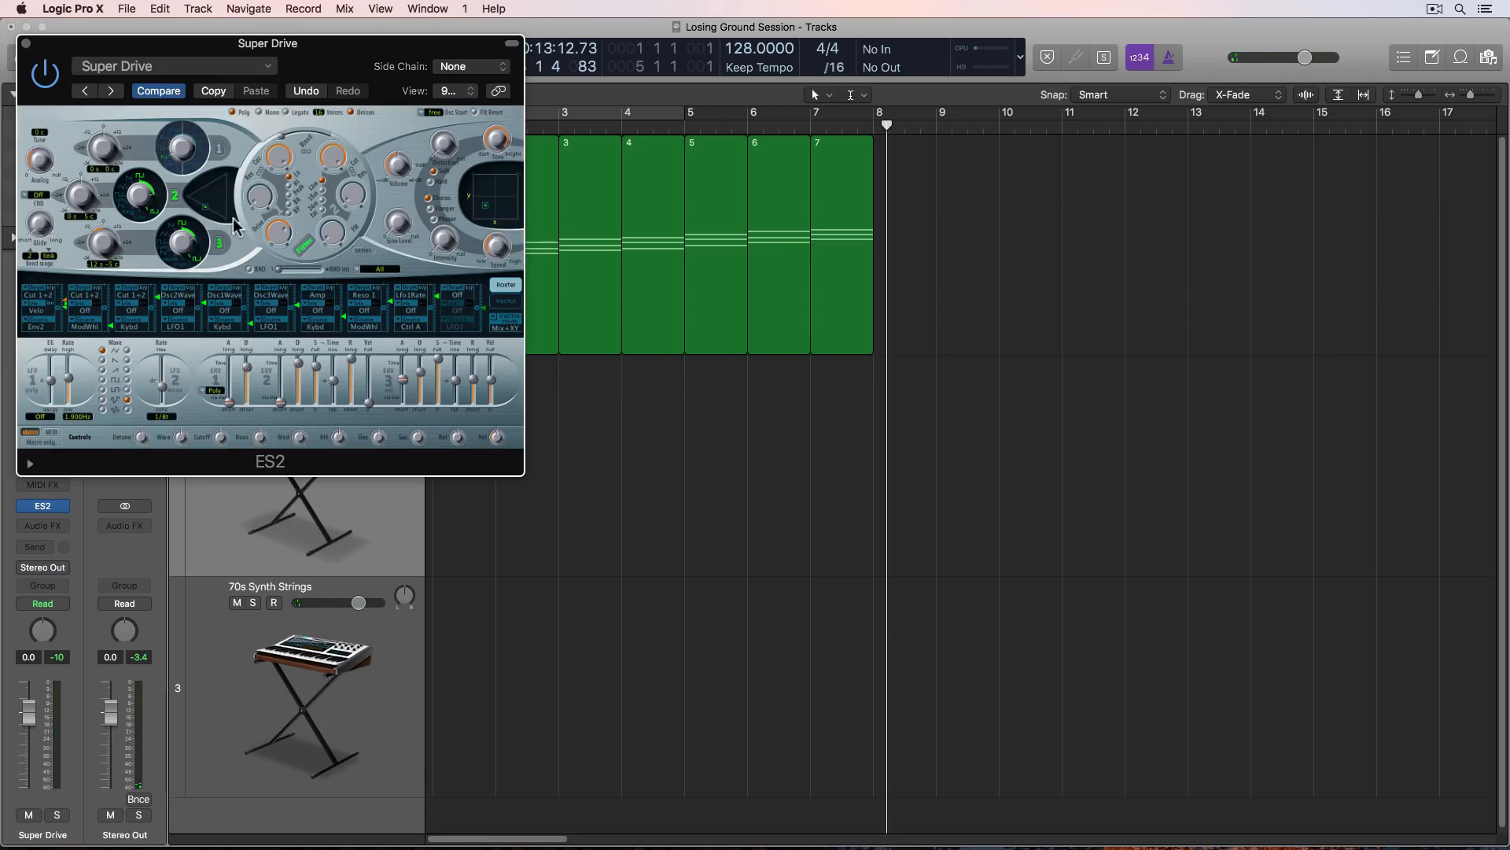
mouse_move(283, 160)
left_mouse_down()
mouse_move(282, 187)
mouse_move(285, 159)
left_mouse_up()
left_click_drag(368, 110, 344, 233)
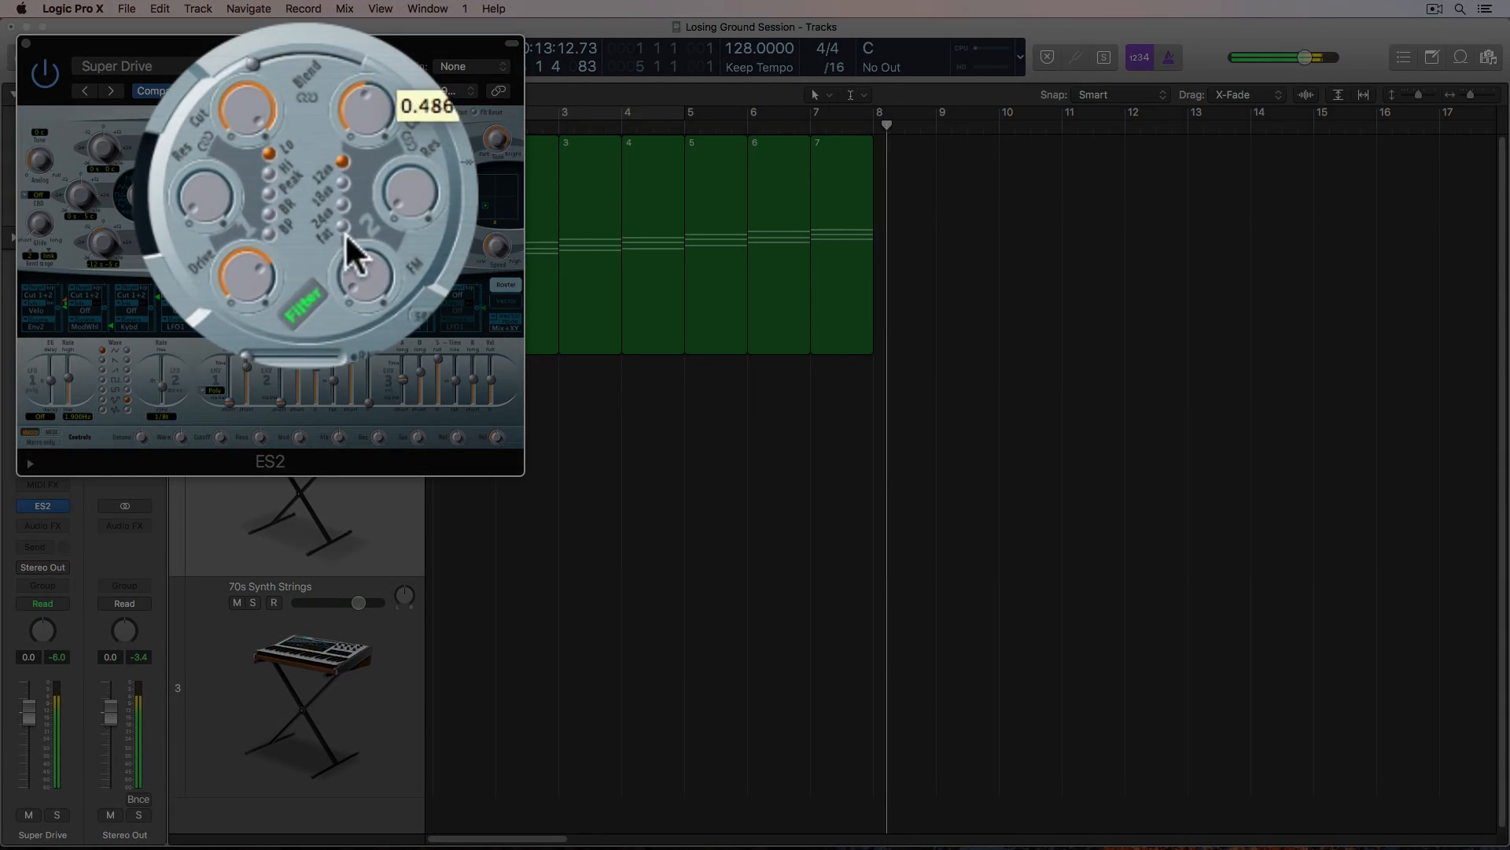
left_click_drag(246, 110, 280, 221)
left_click_drag(374, 105, 378, 24)
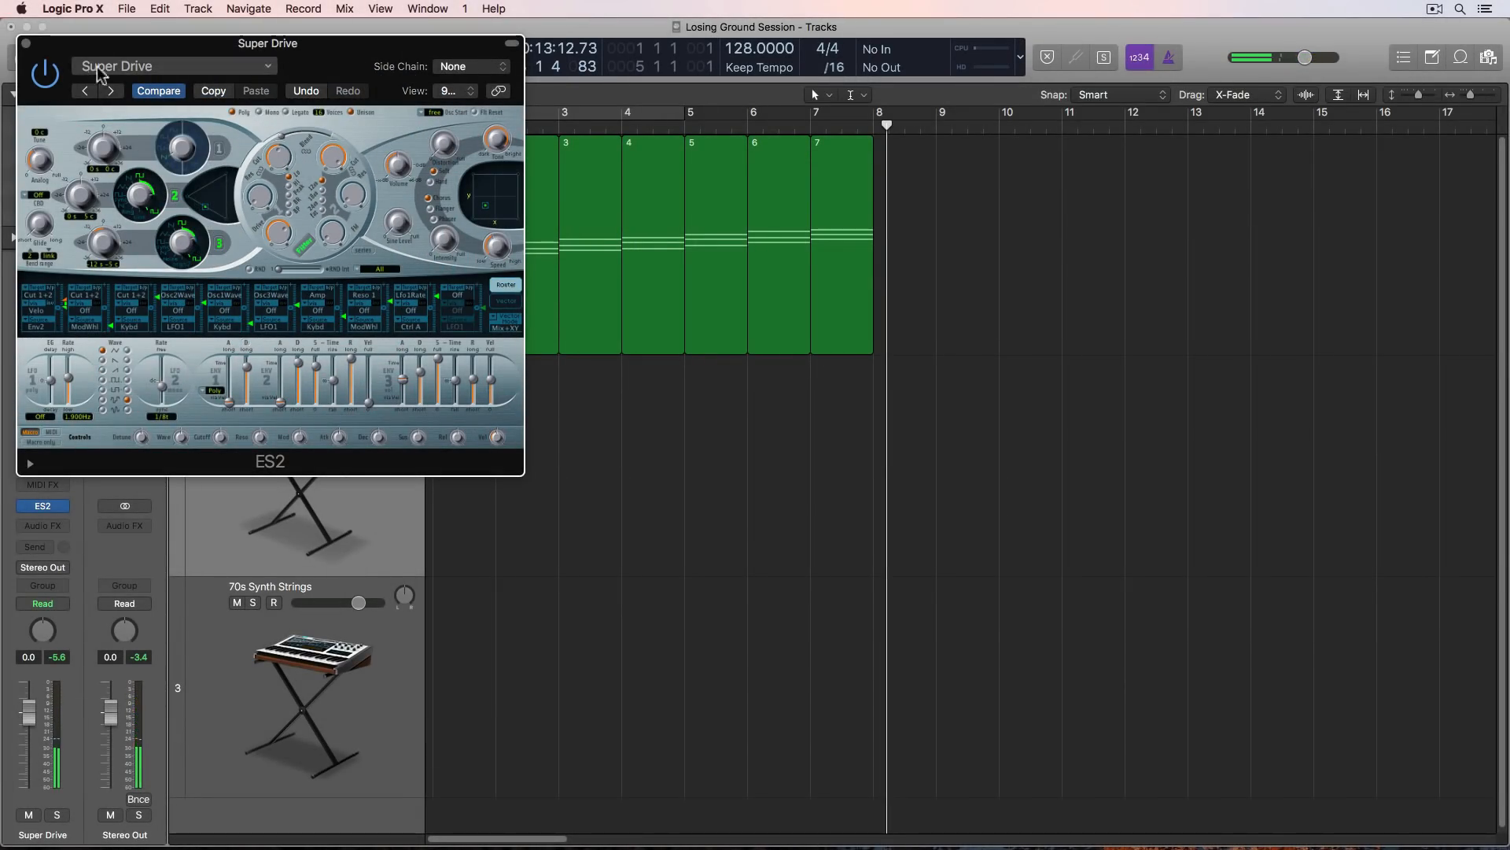
left_click(26, 43)
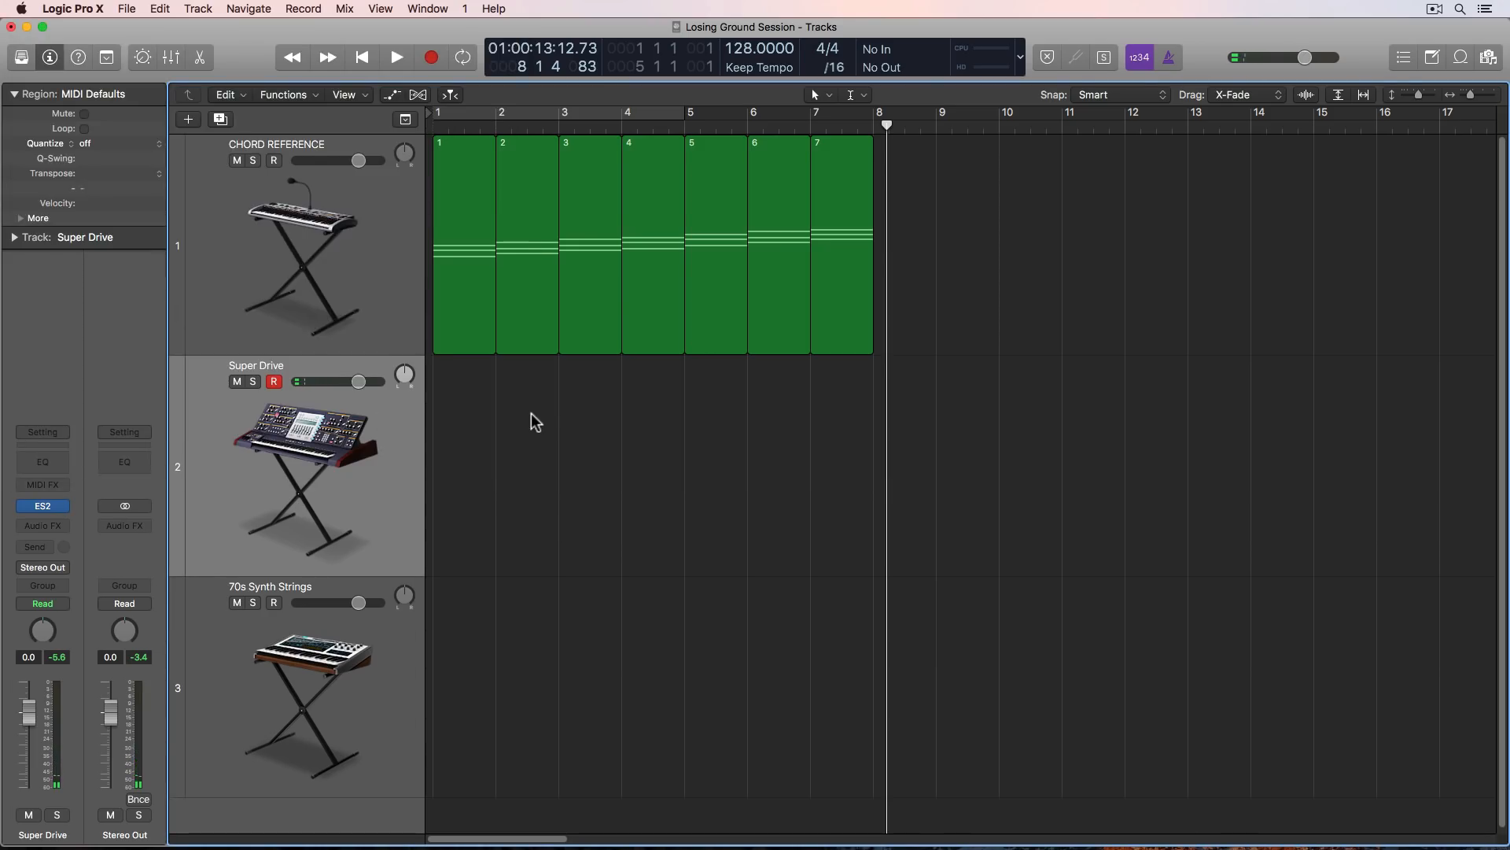
- Add a fourth software instrument track below 70s Synth Strings and load Alchemy on it
key("super+Up")
key("super+Up")
key("super+Up")
key("super+Up")
key("super+Up")
key("super+Up")
key("super+Up")
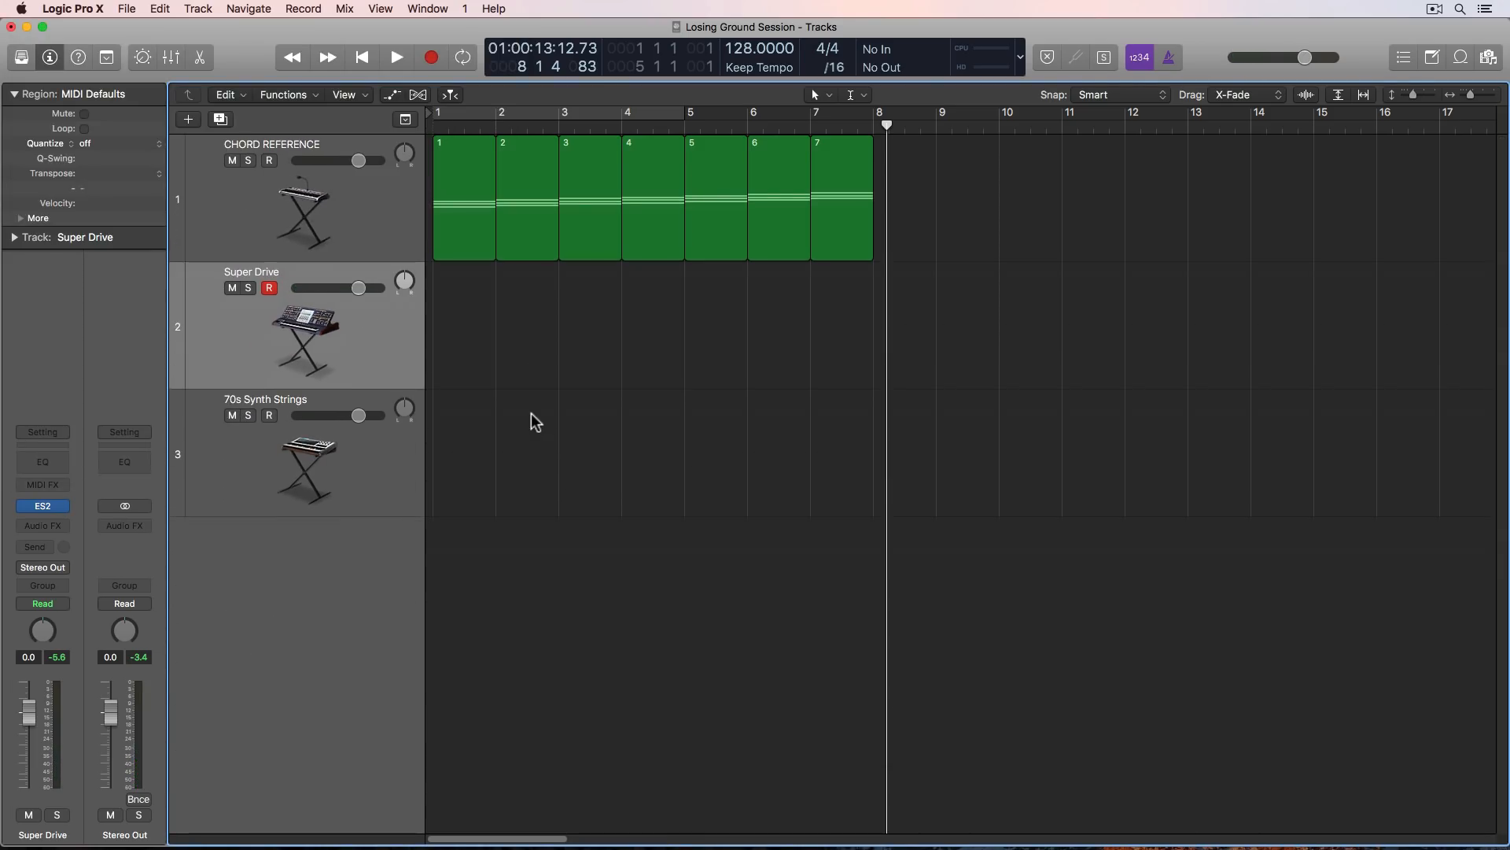
double_click(282, 637)
left_click(42, 508)
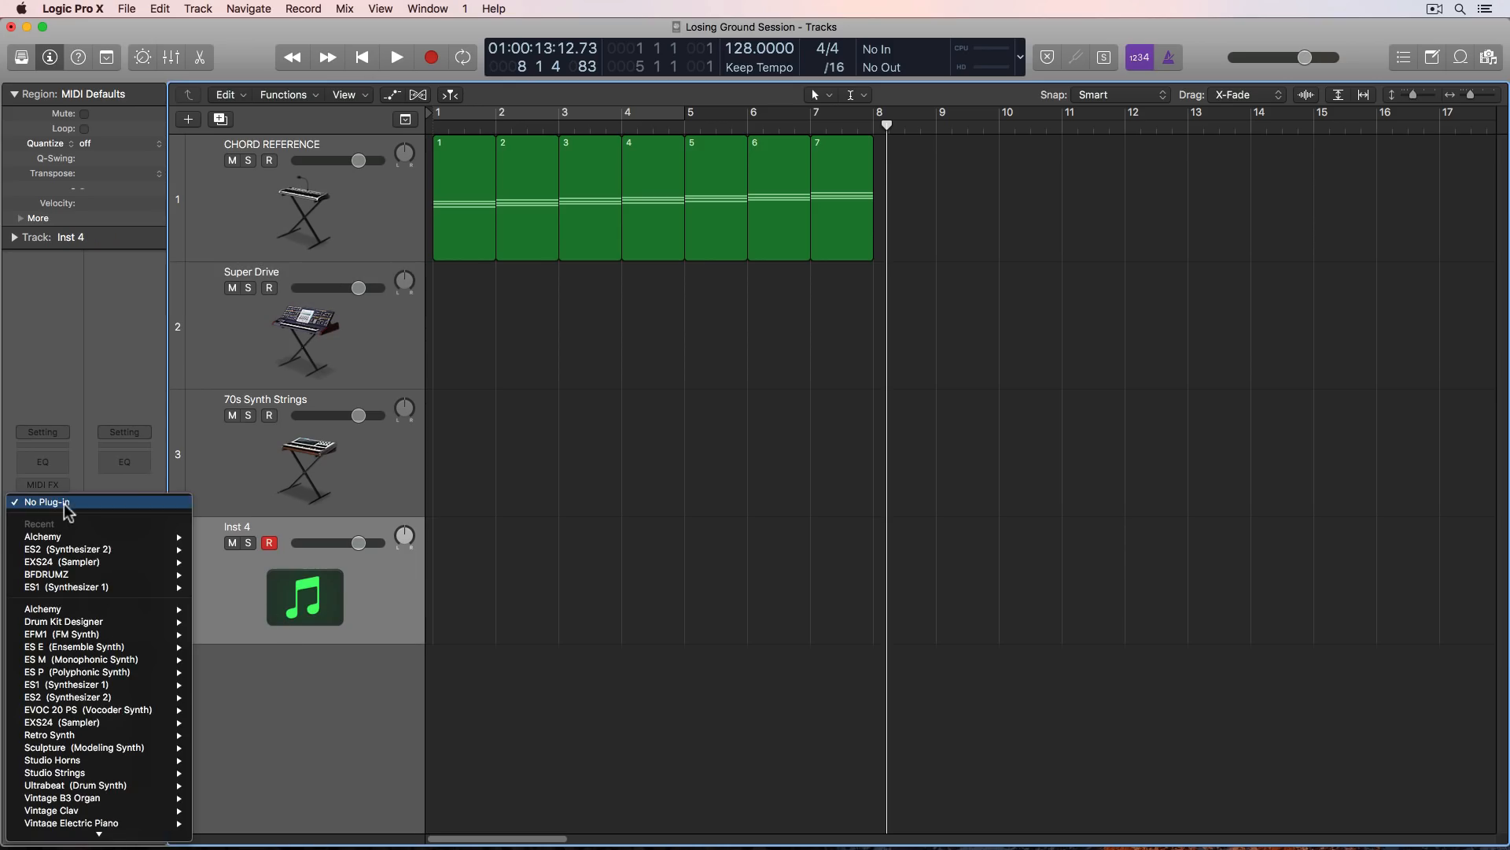
left_click(228, 532)
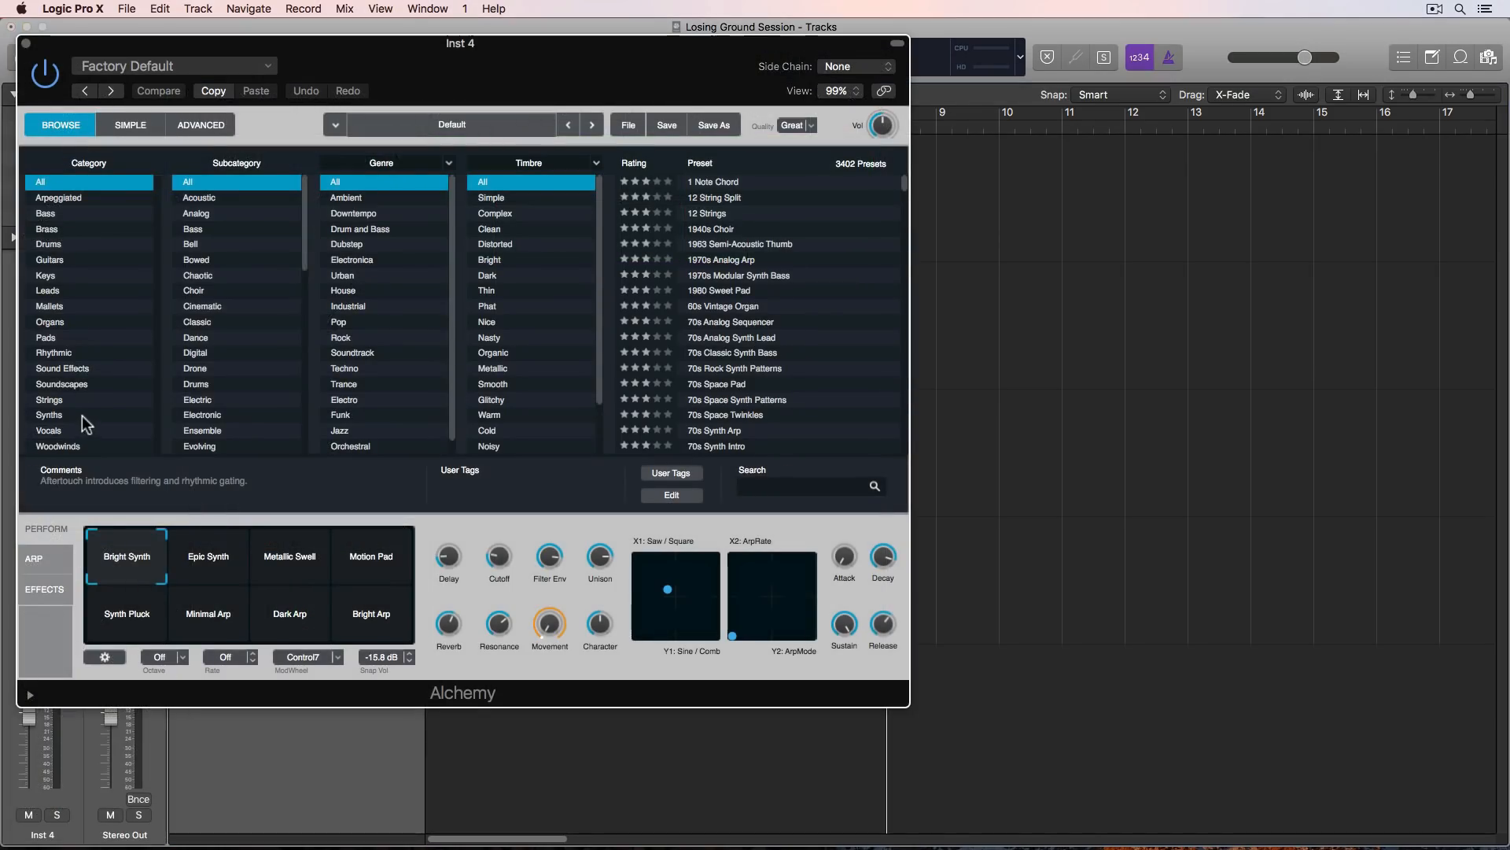
- Load the Lush Multi Layer 1 preset from Alchemy's Strings category, Large Ensemble subcategory
left_click(49, 400)
left_click(218, 199)
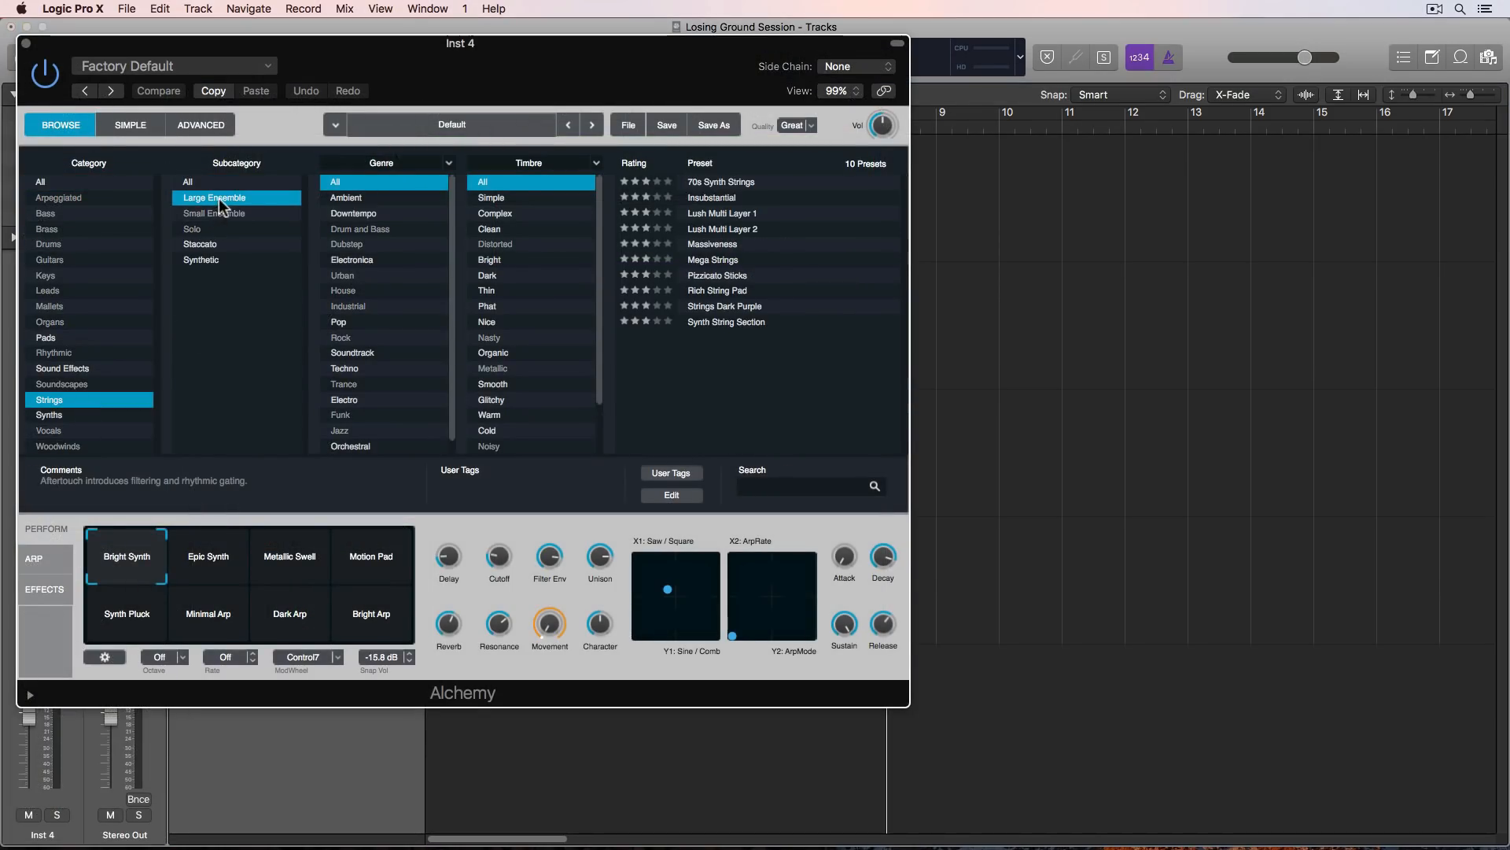
left_click(766, 214)
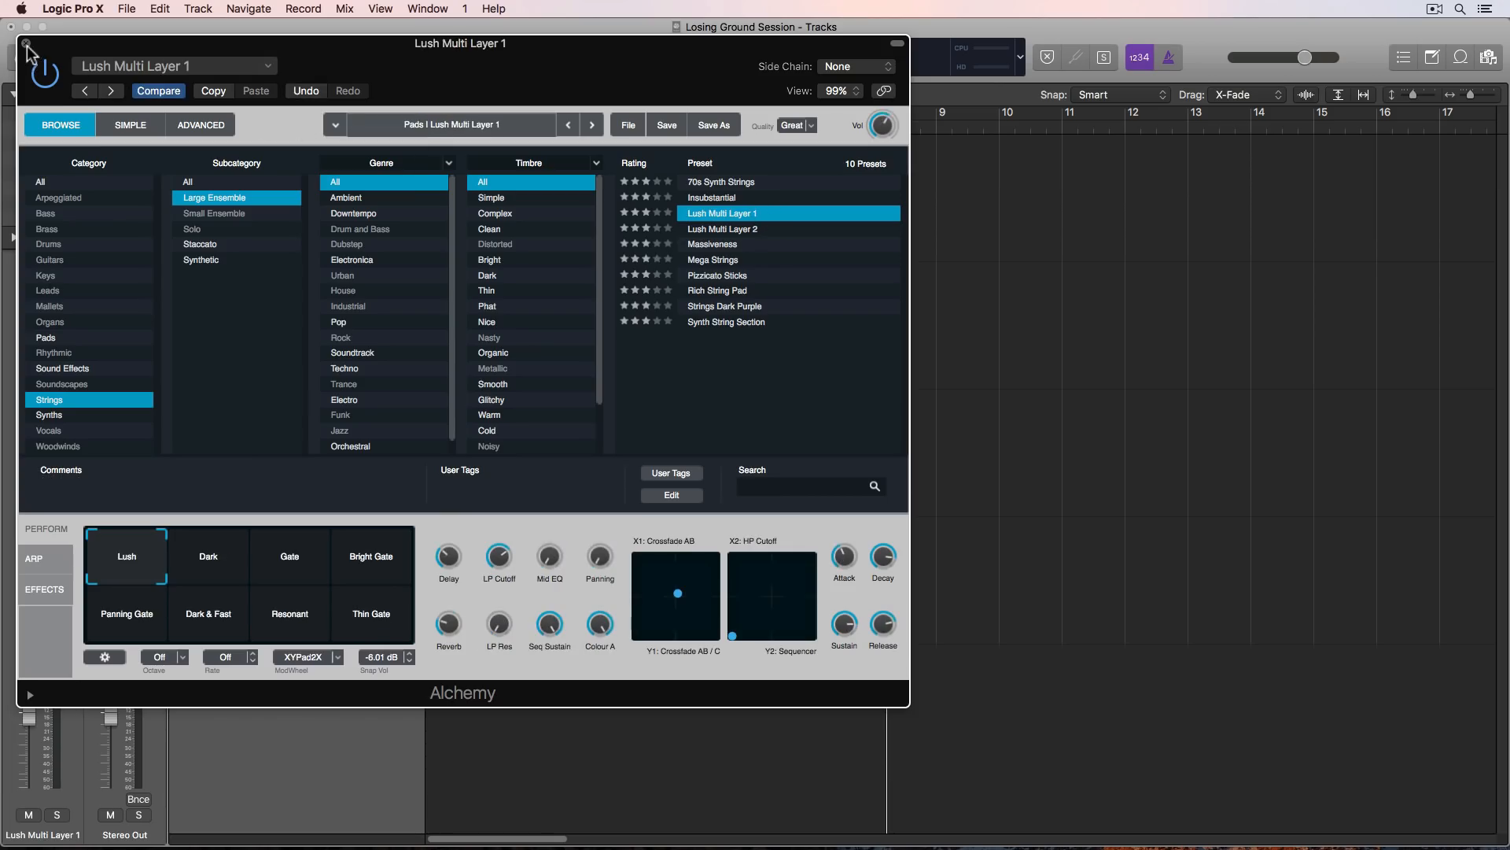
- Close the Alchemy window, then add a fifth software instrument track below Lush Multi Layer 1 with Retro Synth loaded
key("super+w")
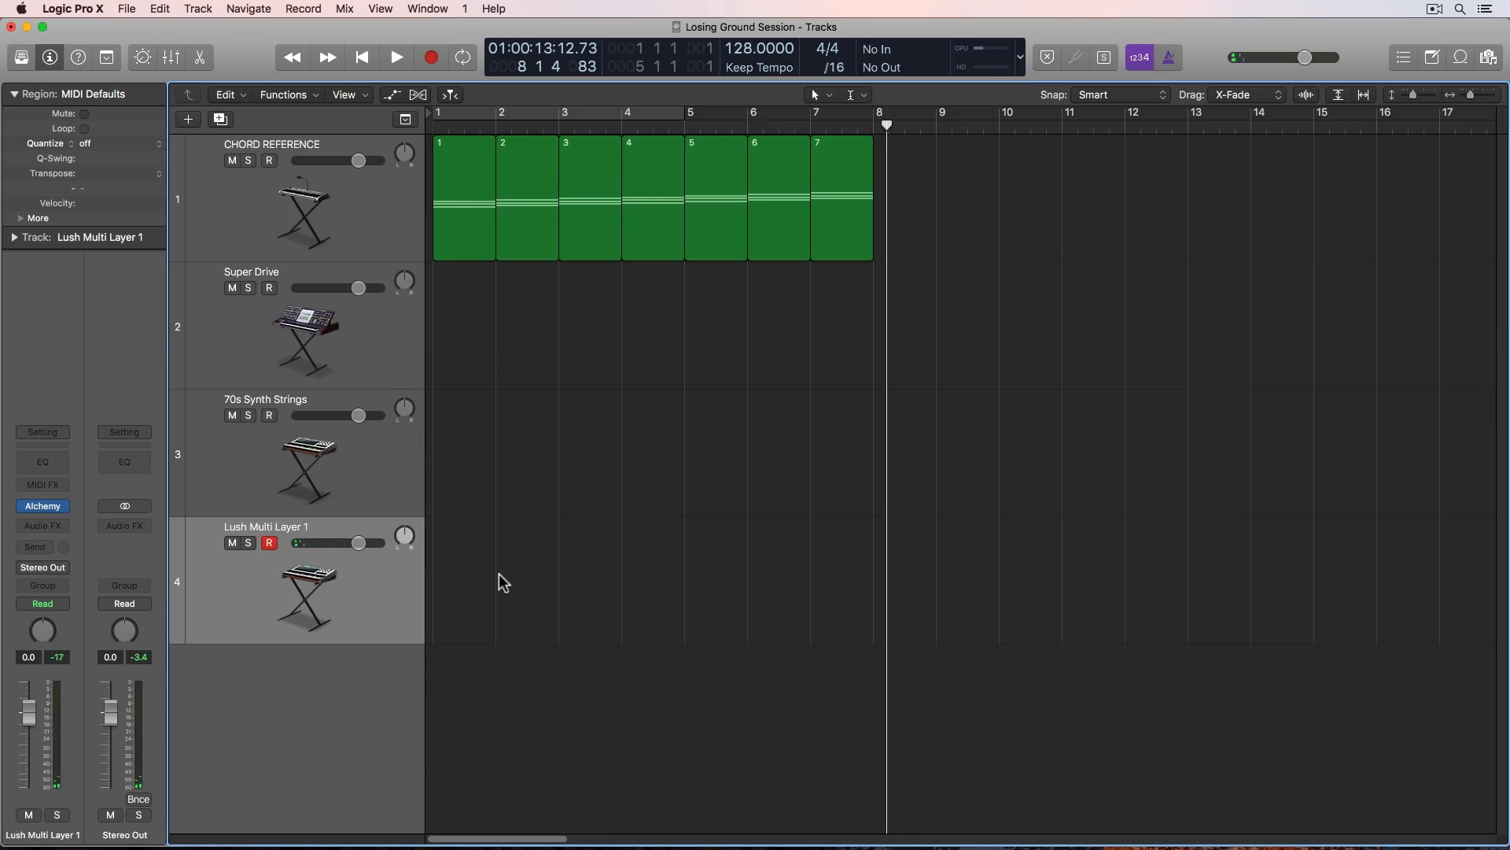
key("super+Up")
double_click(323, 625)
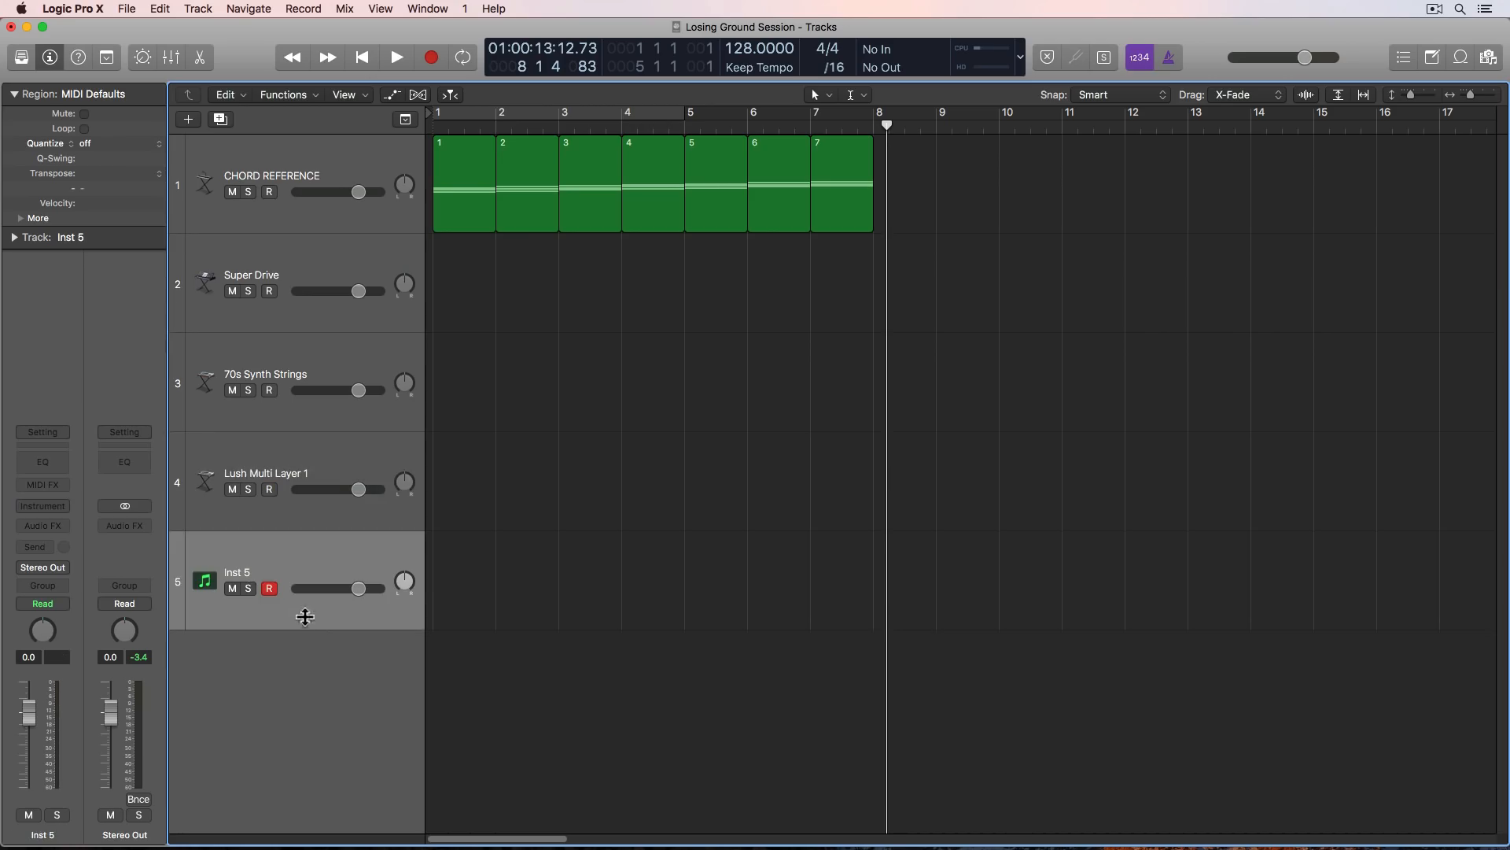
left_click(52, 506)
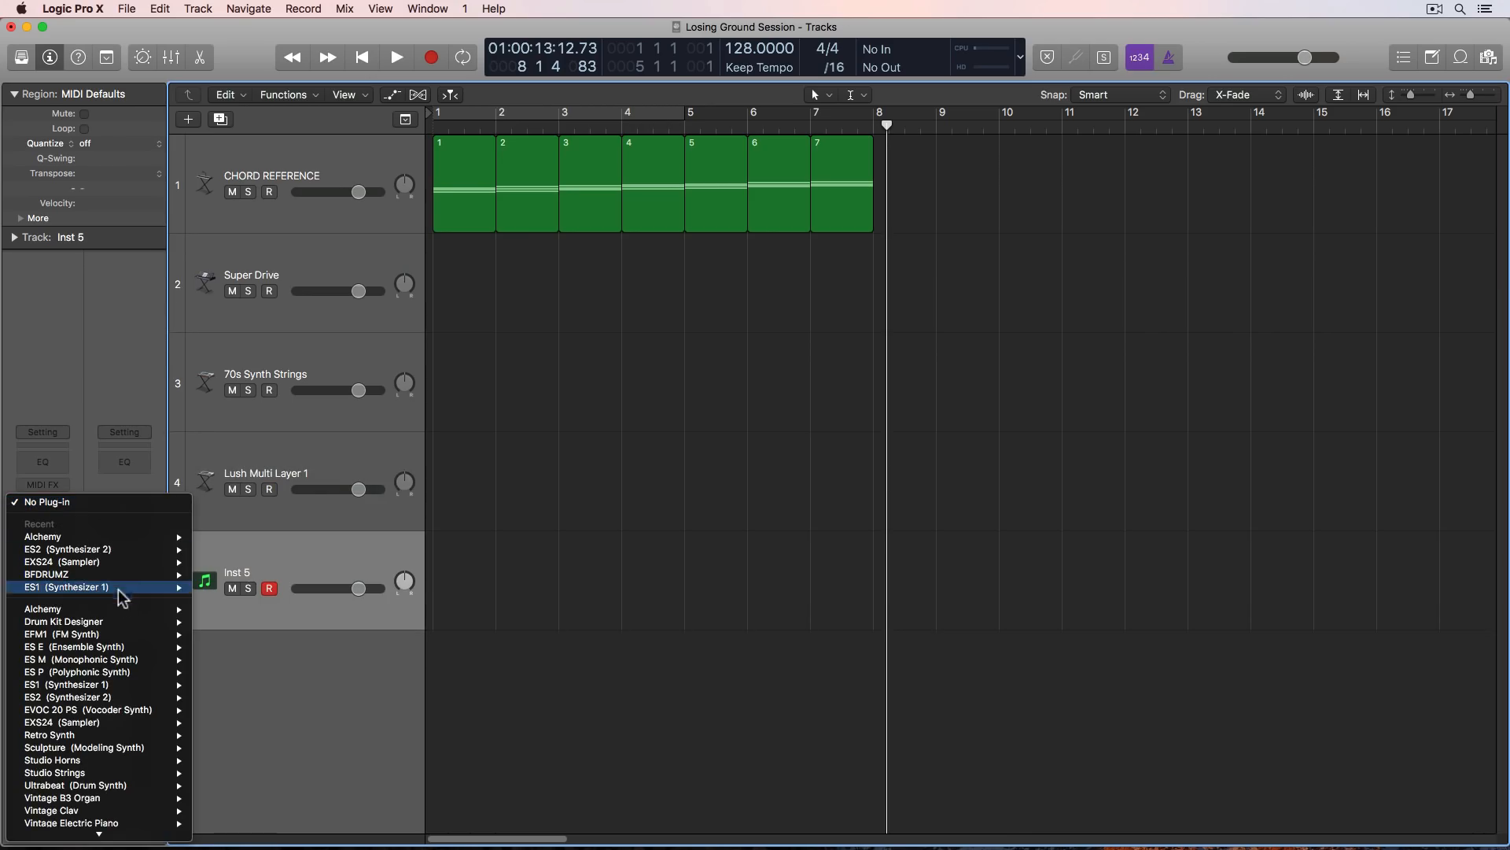
left_click(111, 735)
- Load the Punchy Electro preset from Retro Synth's 03 Synth Bass category and close the plug-in window
left_click(197, 66)
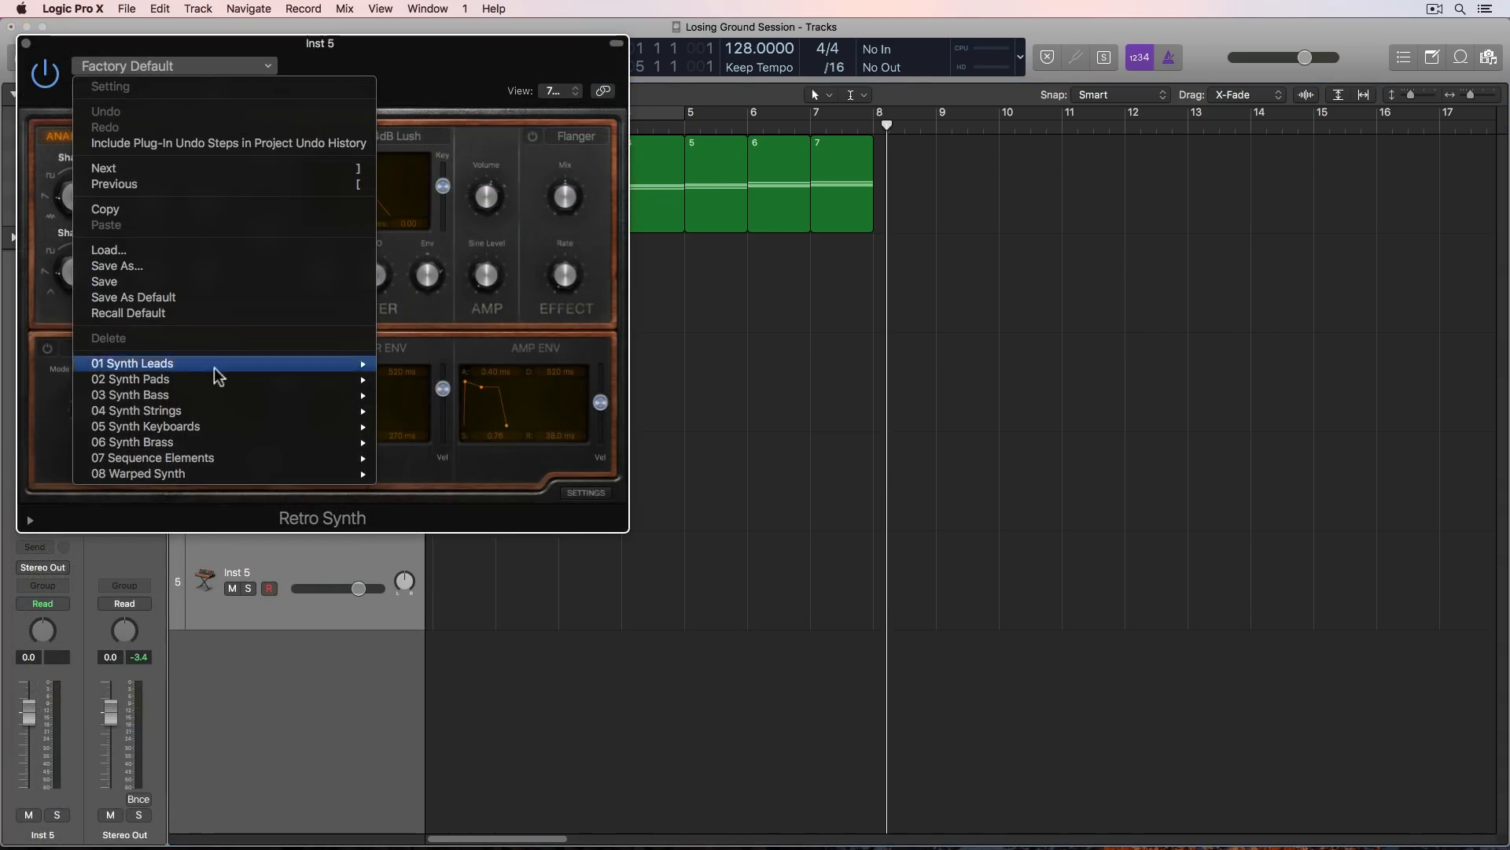
mouse_move(218, 406)
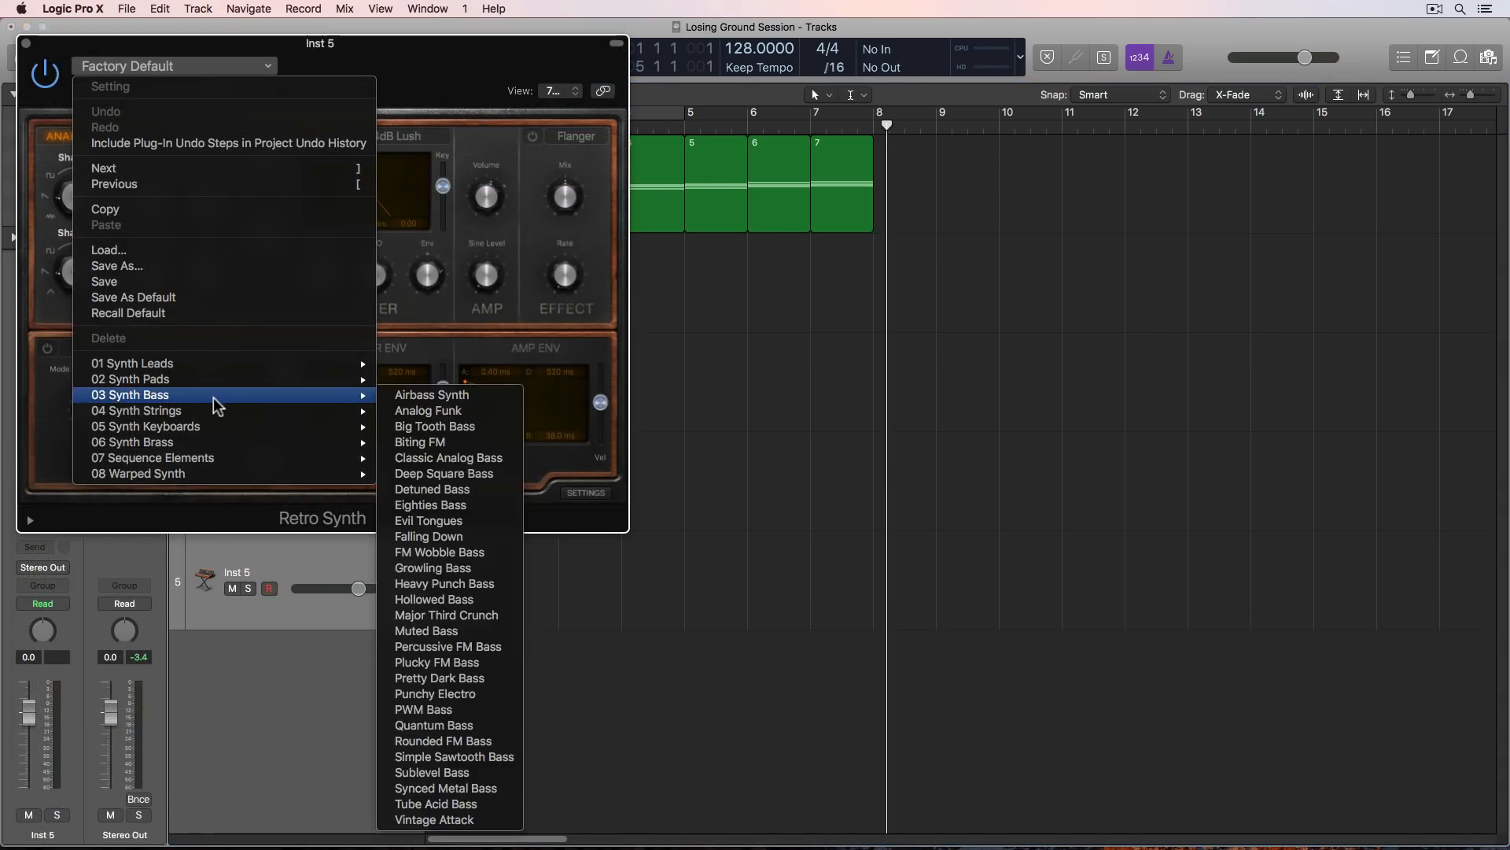
left_click(475, 692)
key("super+w")
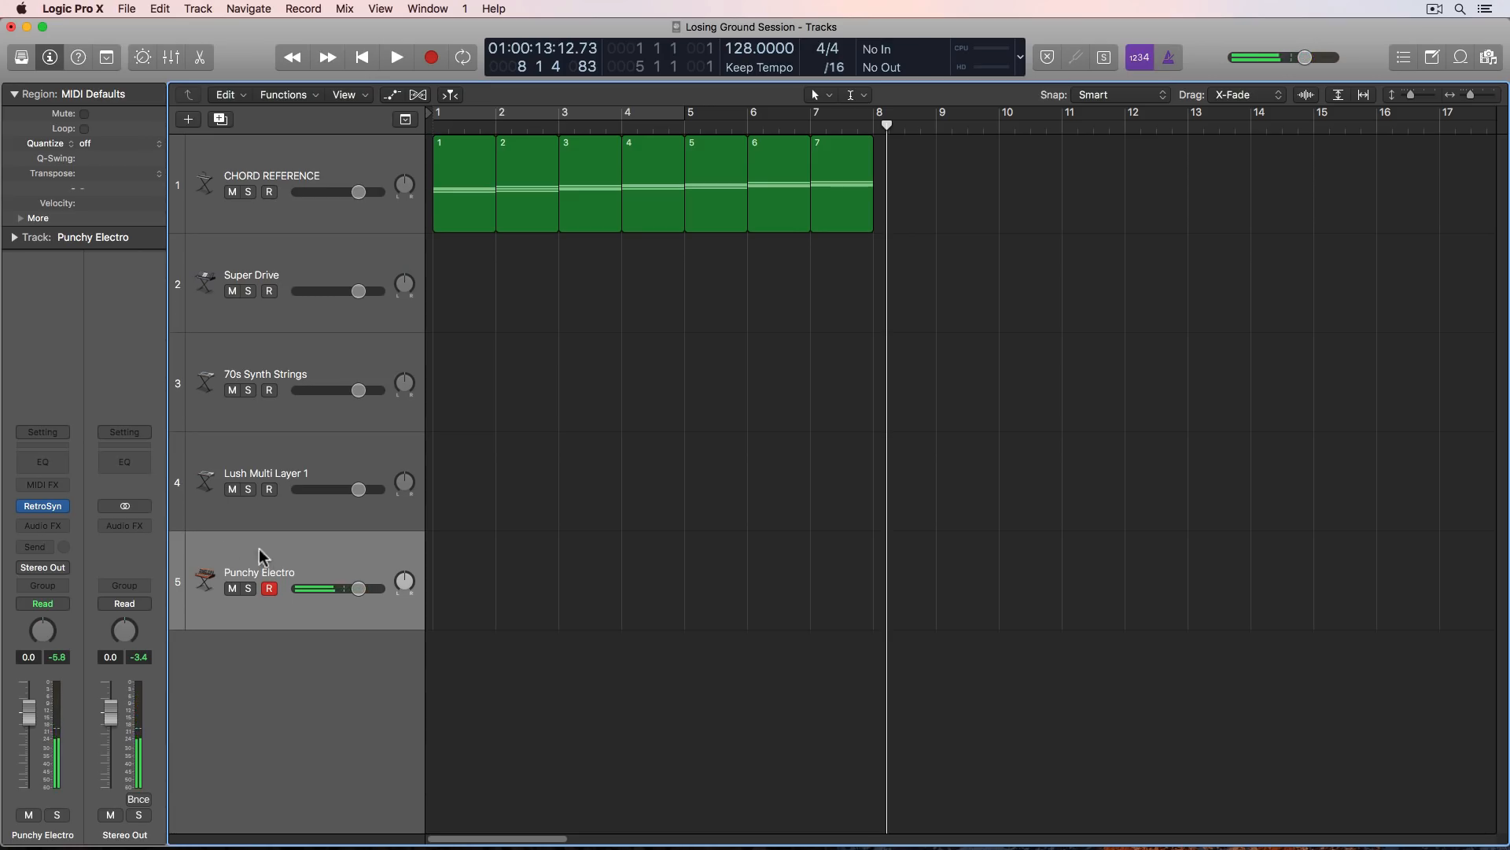
- Insert an Arpeggiator MIDI effect on the Punchy Electro track with note length 41% and octave range 2
left_click(63, 486)
key("Escape")
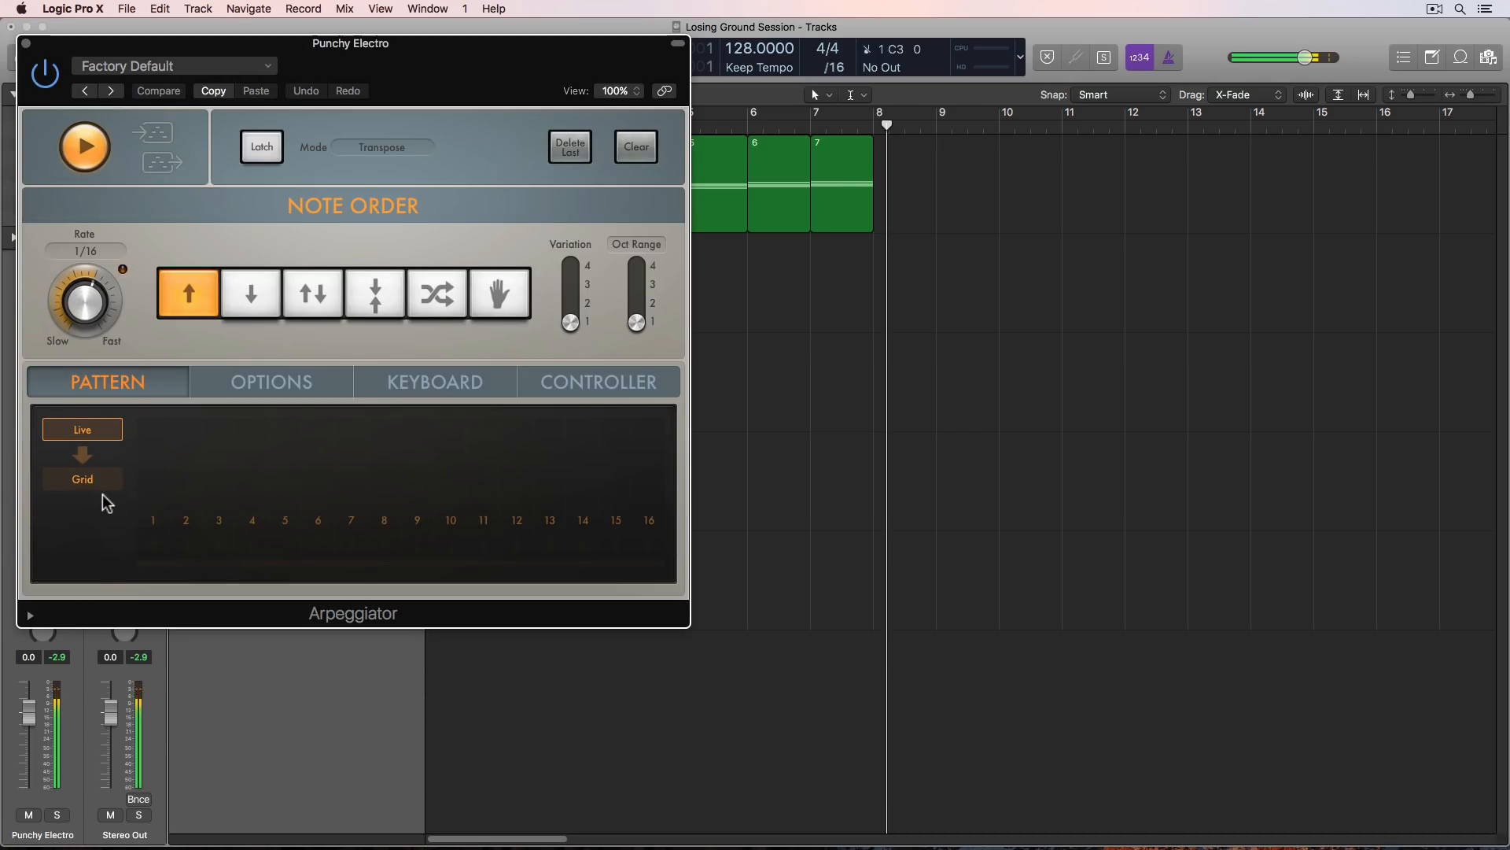
left_click(222, 385)
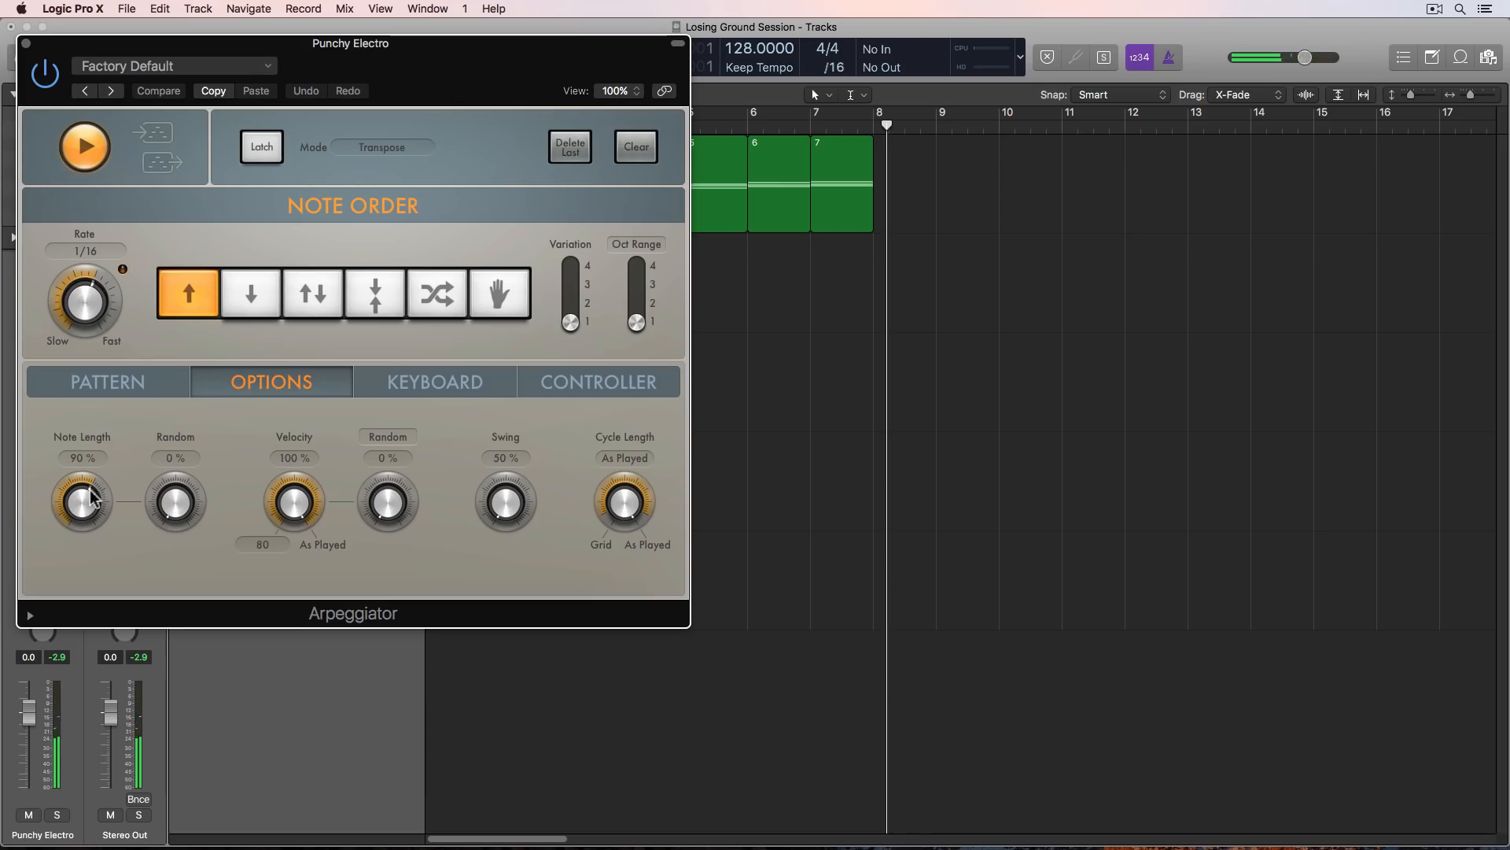
left_click_drag(85, 497, 80, 538)
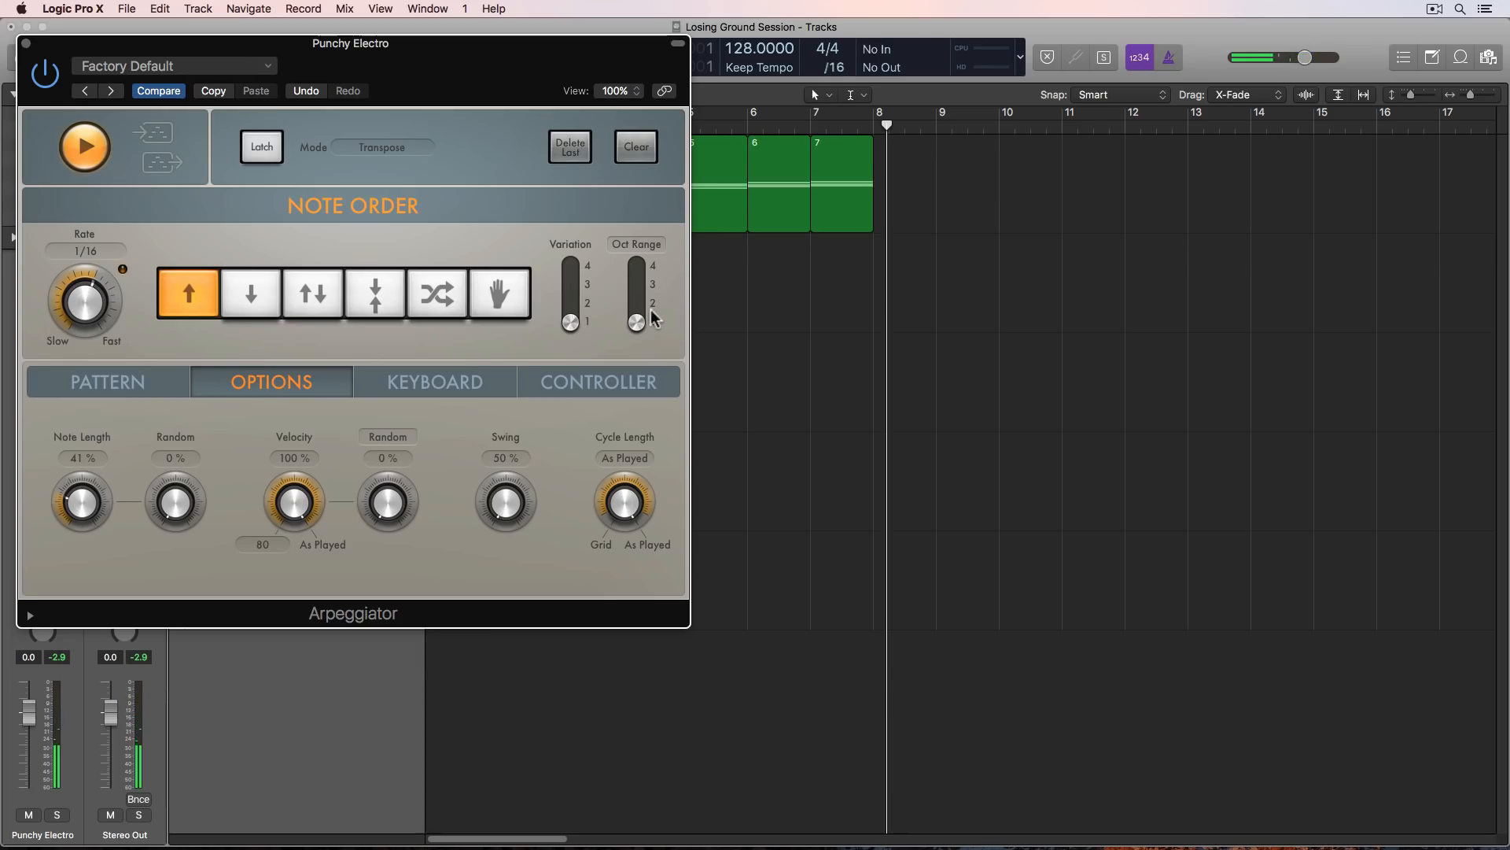
left_click_drag(637, 319, 631, 306)
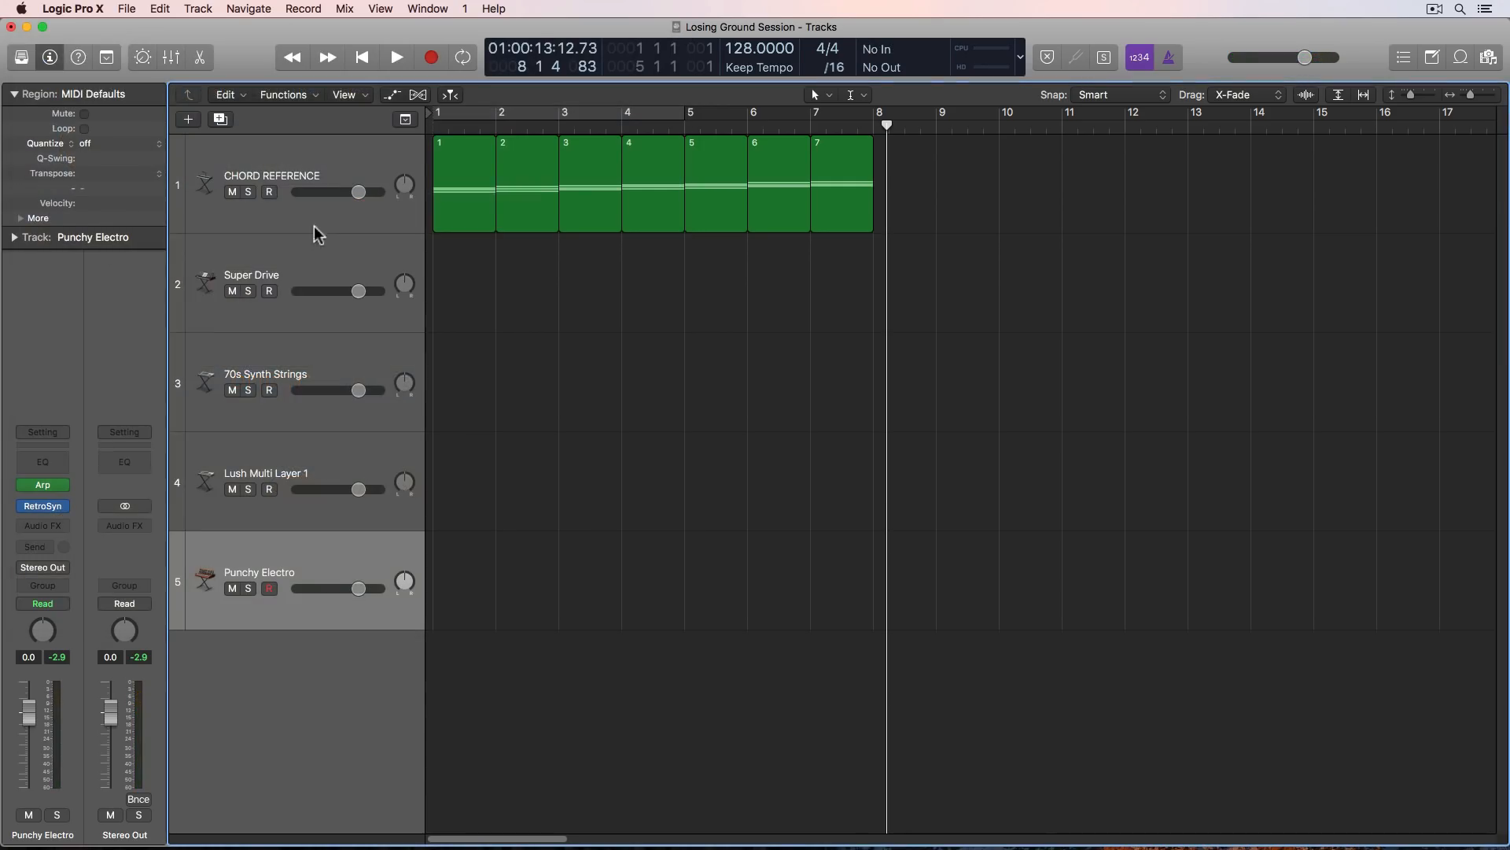
- Group the Super Drive, 70s Synth Strings, Lush Multi Layer 1 and Punchy Electro tracks into a summing stack
left_click(310, 257, "shift")
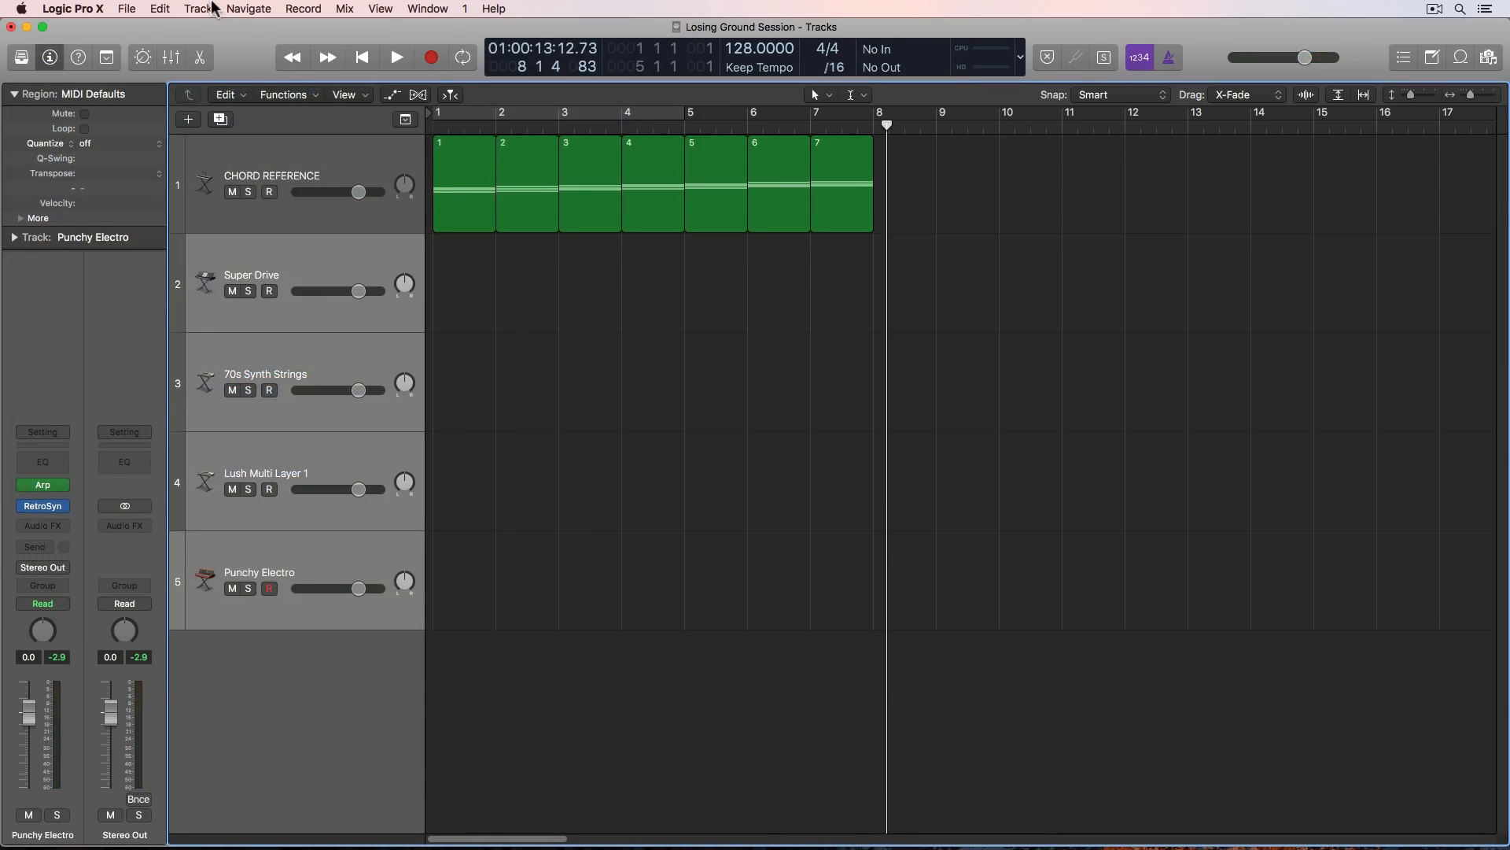
left_click(212, 7)
left_click(323, 182)
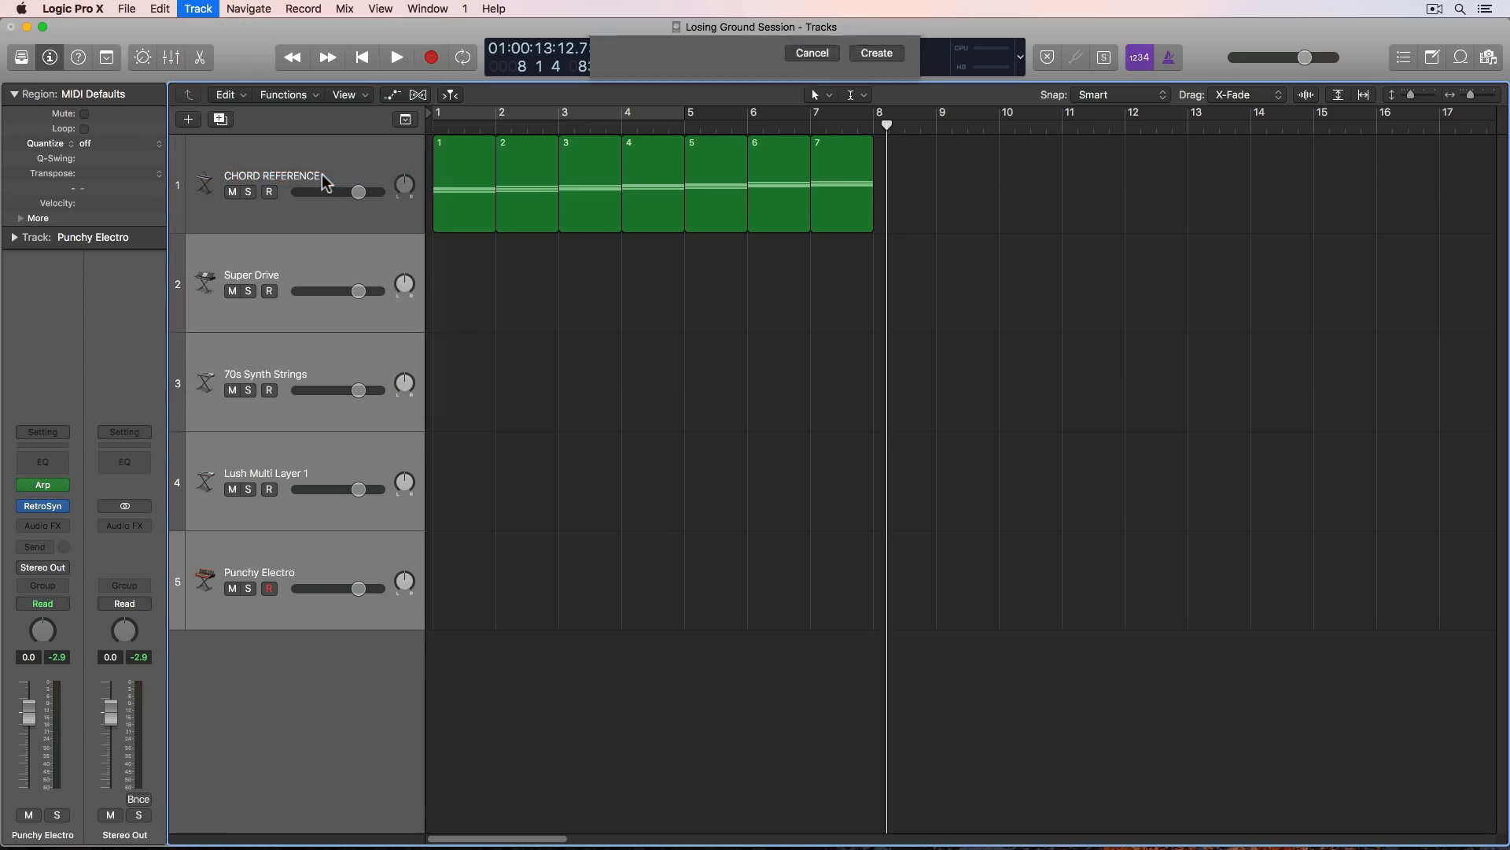
left_click(878, 152)
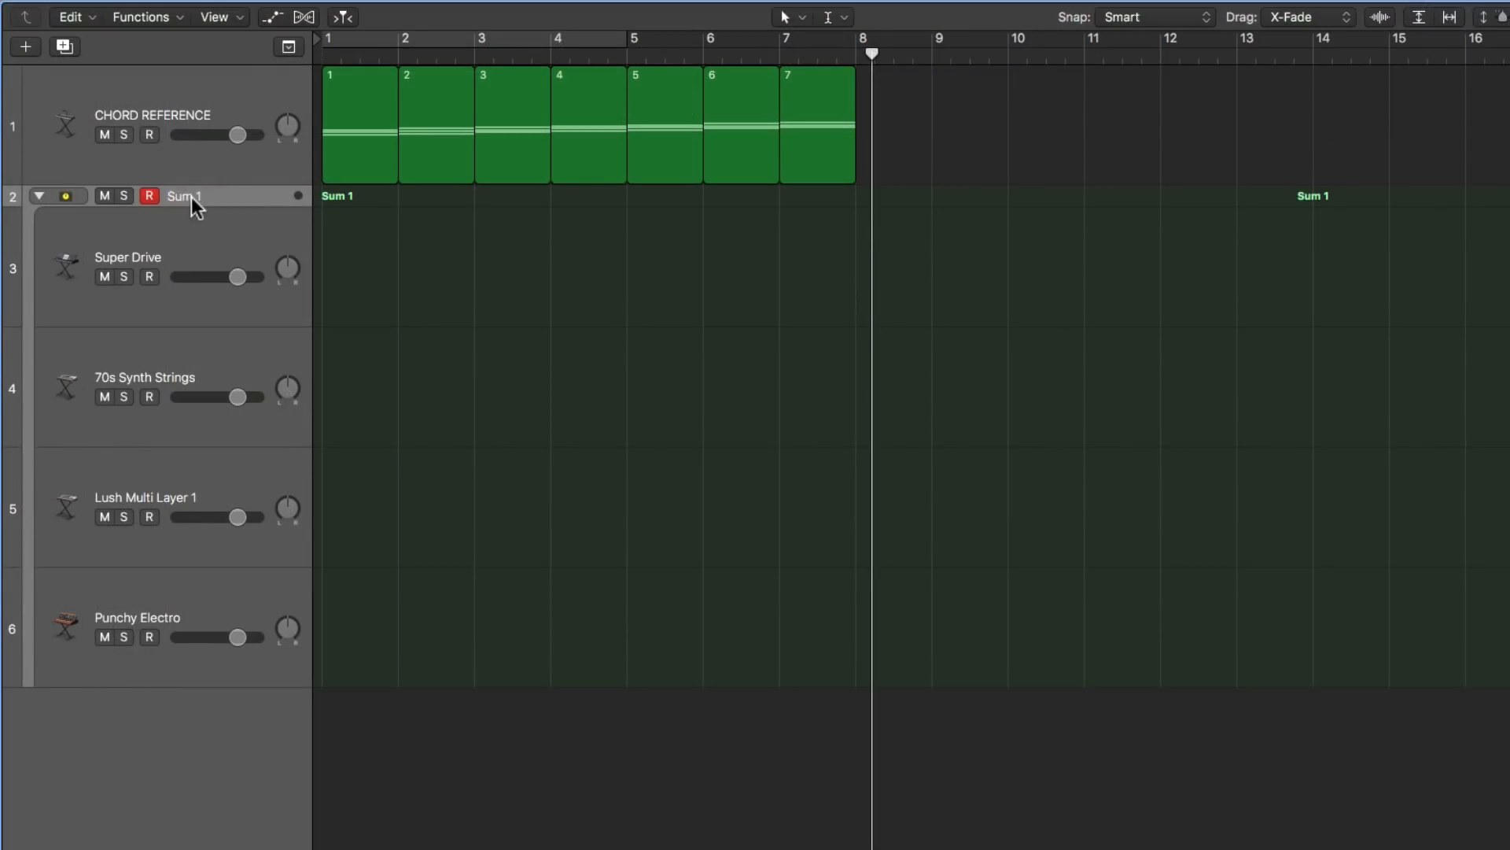
- Rename the summing stack's main track as Synth Layer 1
double_click(325, 243)
type("Synth L")
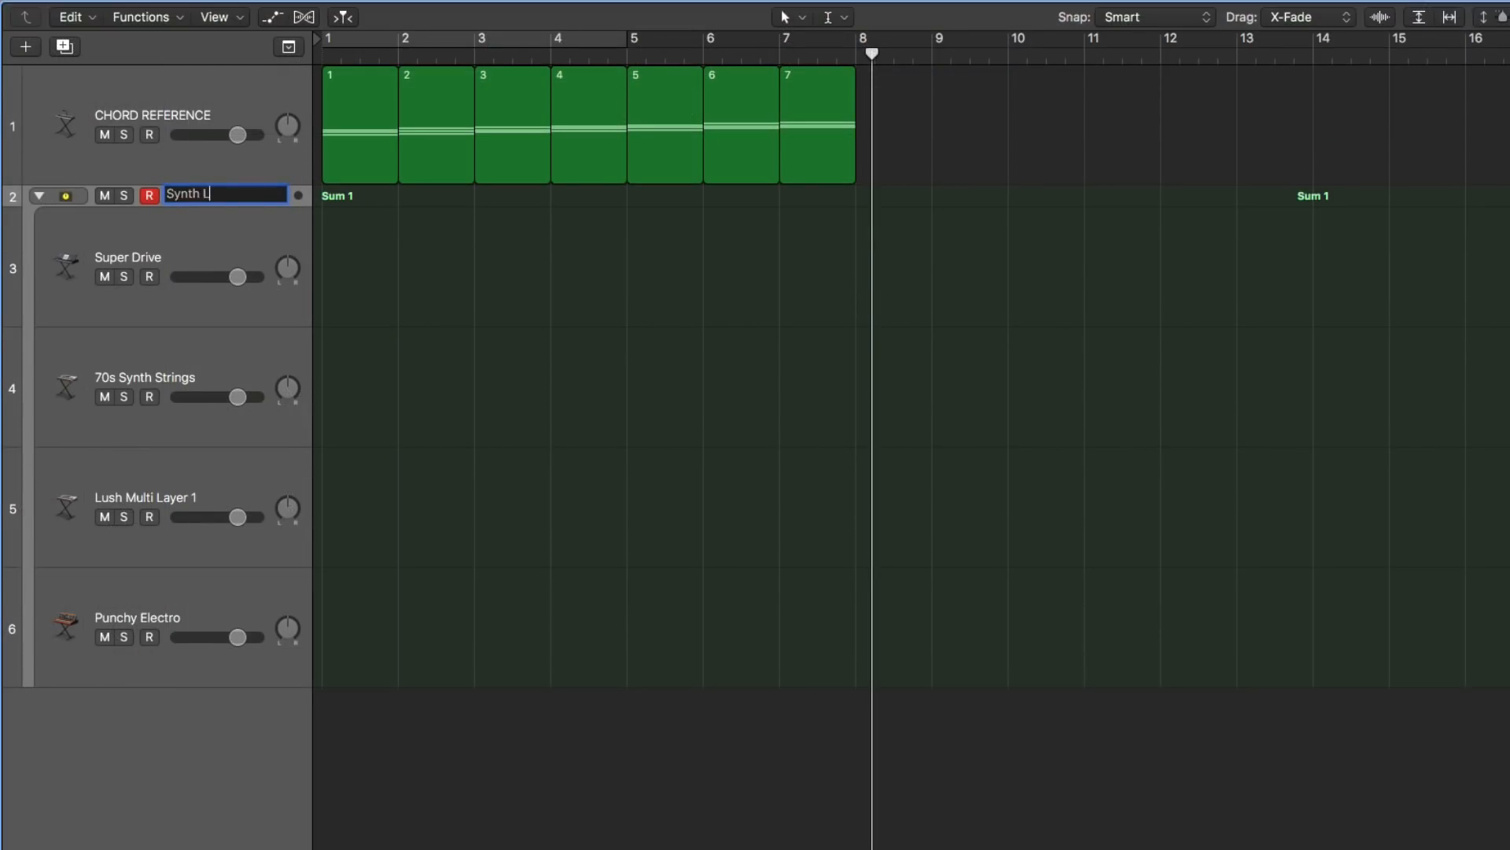
type("ayer 1")
key("Return")
- Mute the CHORD REFERENCE track while the Synth Layer 1 stack is collapsed, and expand the stack again
left_click(39, 196)
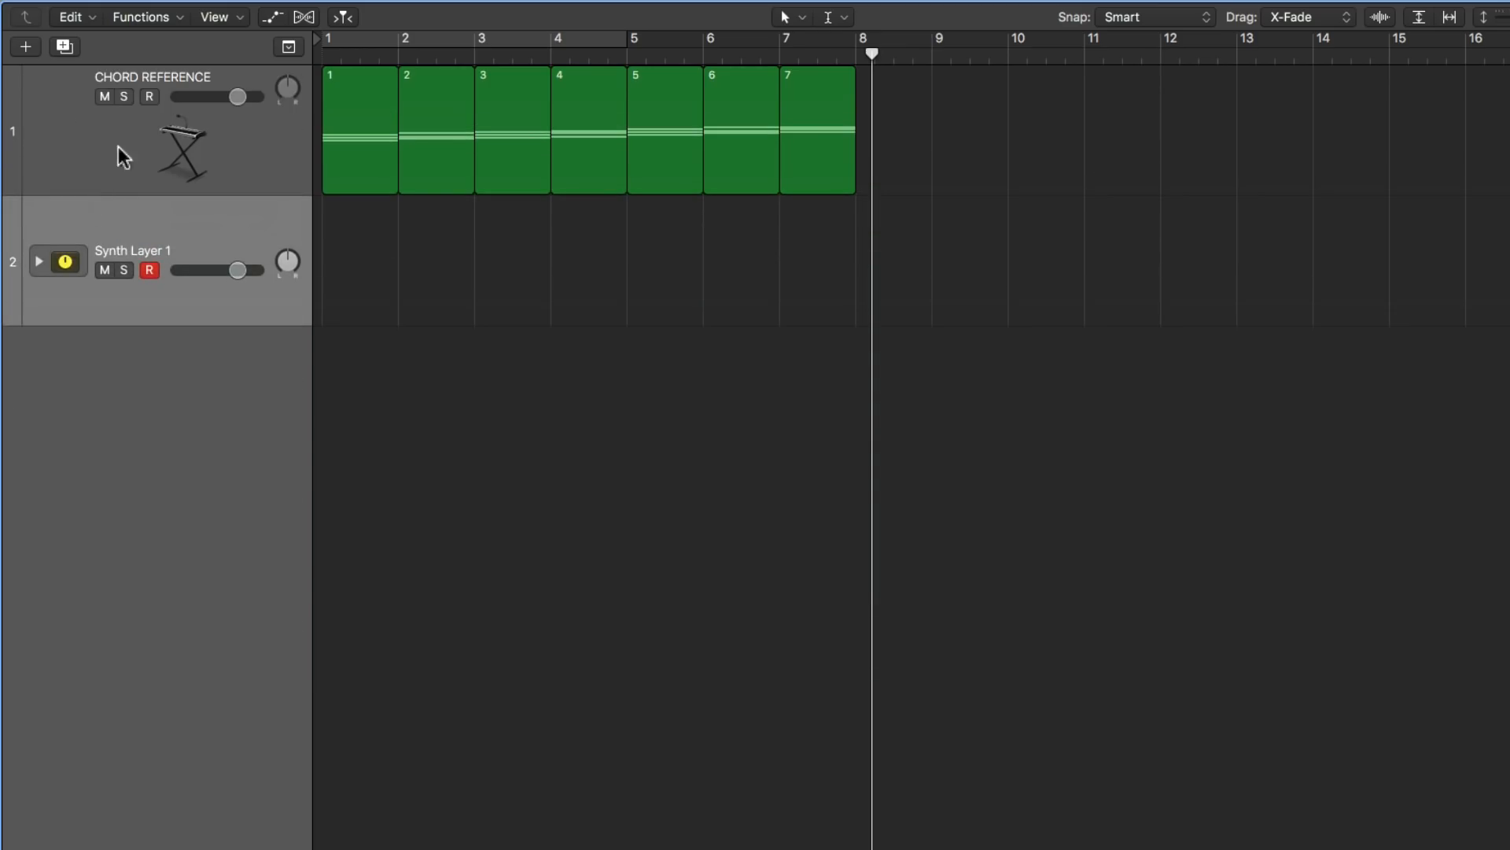
left_click(105, 97)
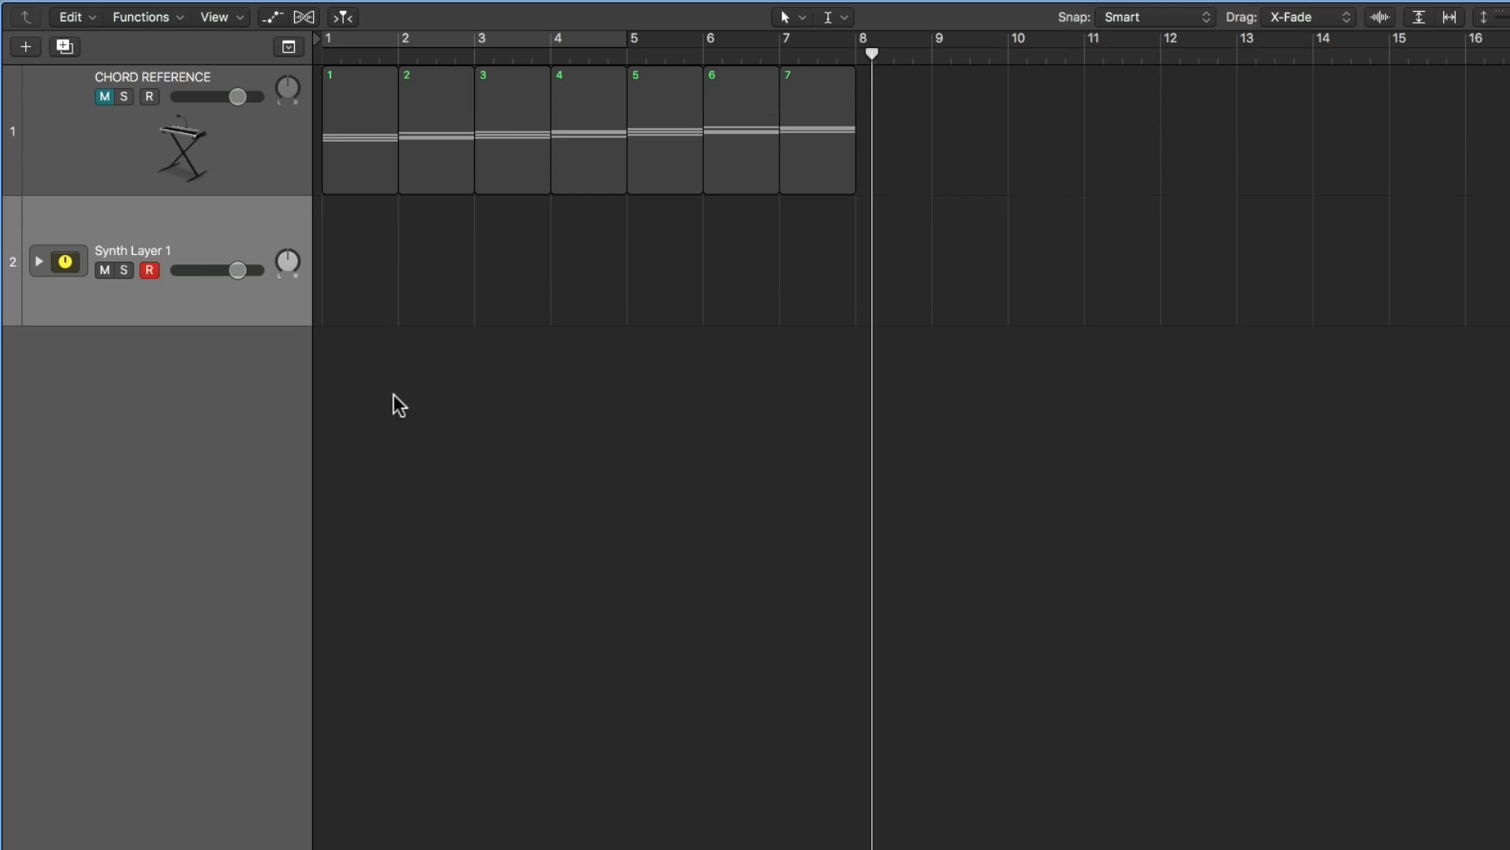
left_click(38, 261)
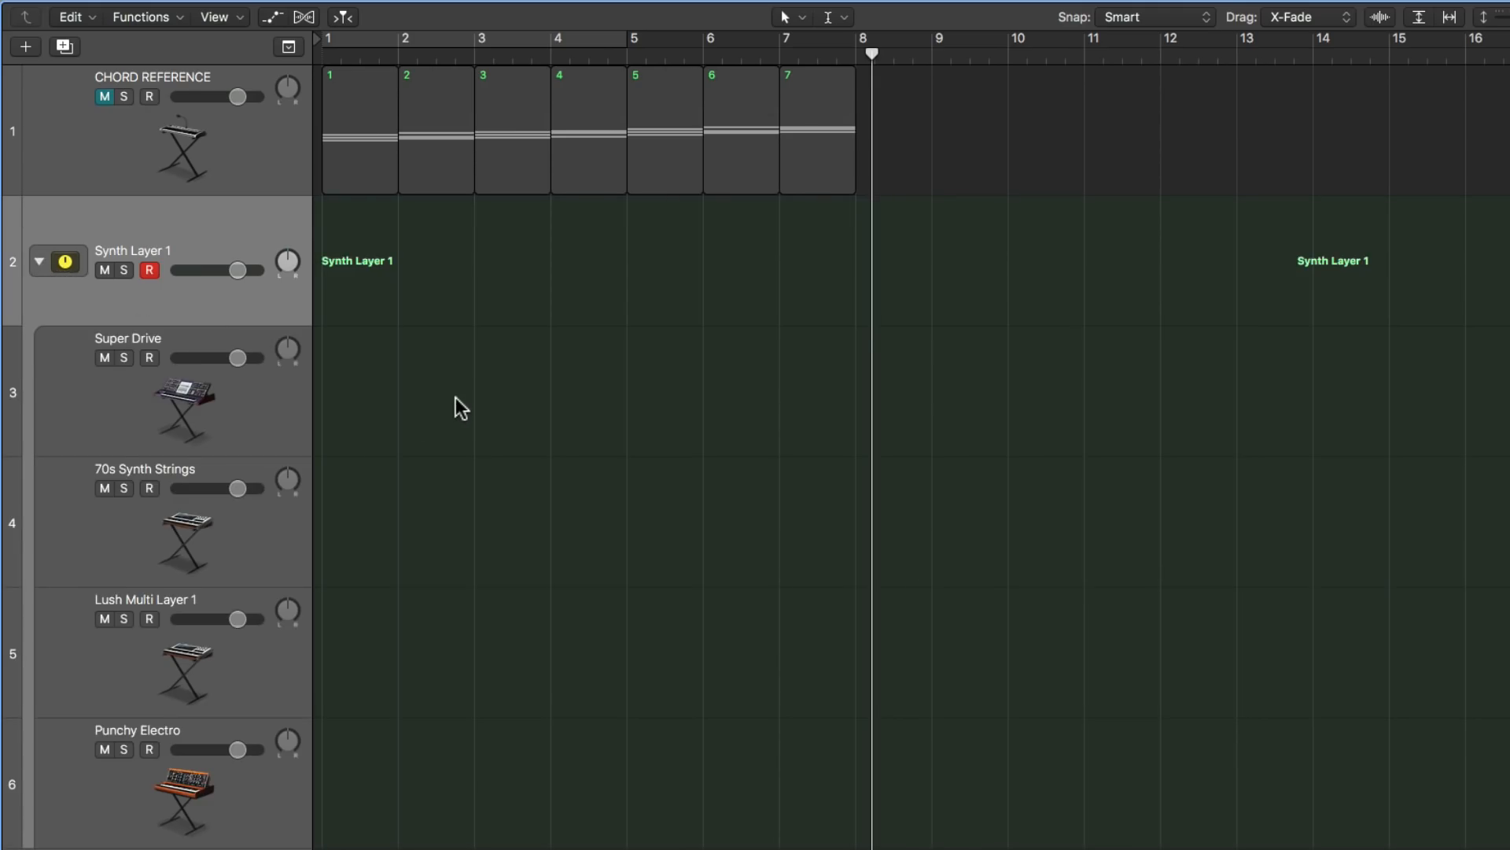
- Copy chord regions 1, 6, 4, 5 and 1 in that order to bars 1 to 5 of Synth Layer 1 and play them
left_click(359, 90)
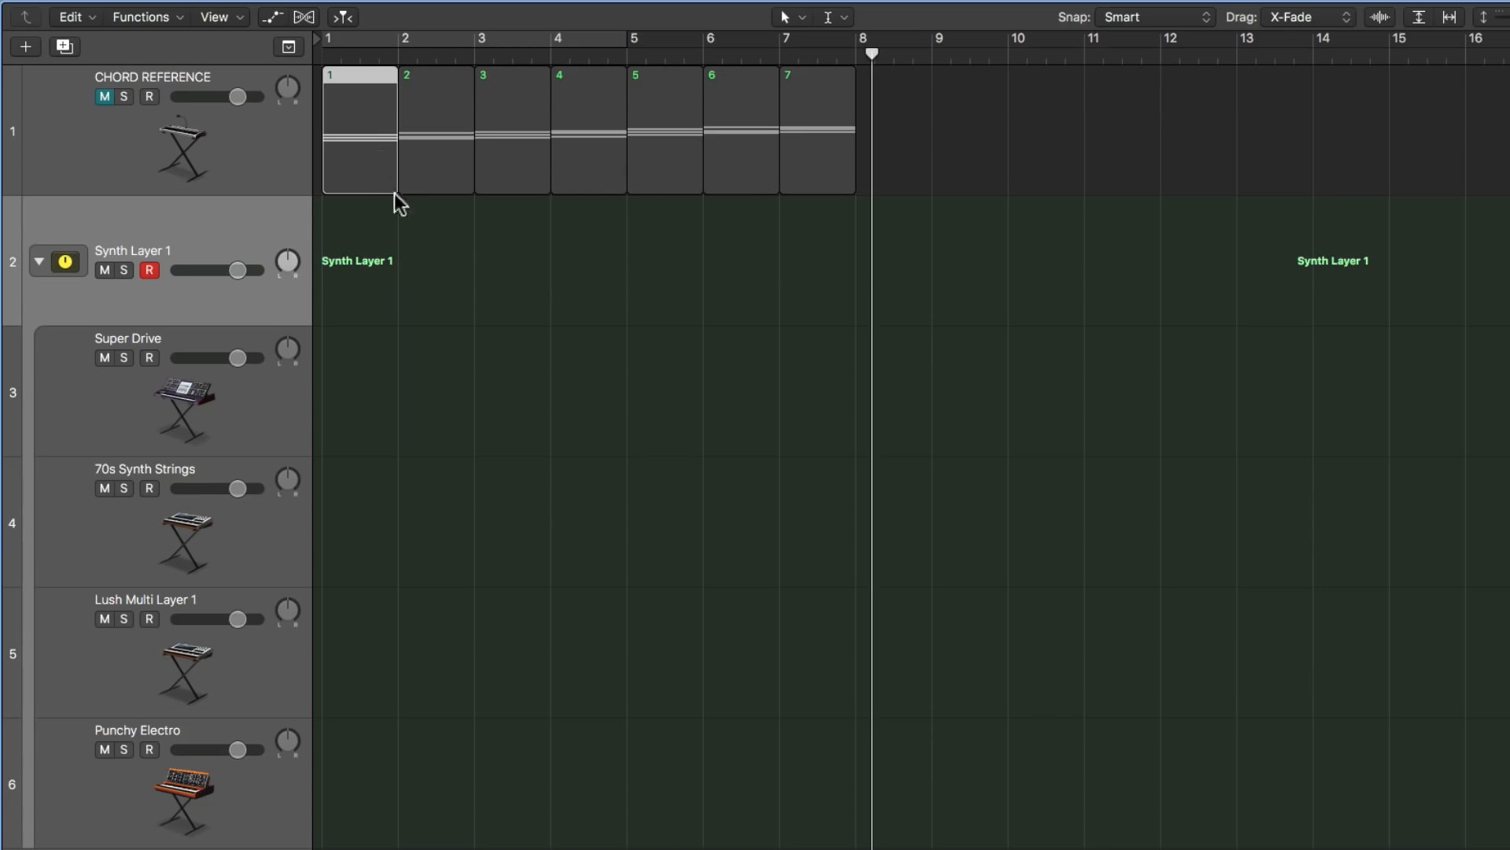
left_click_drag(366, 130, 361, 249)
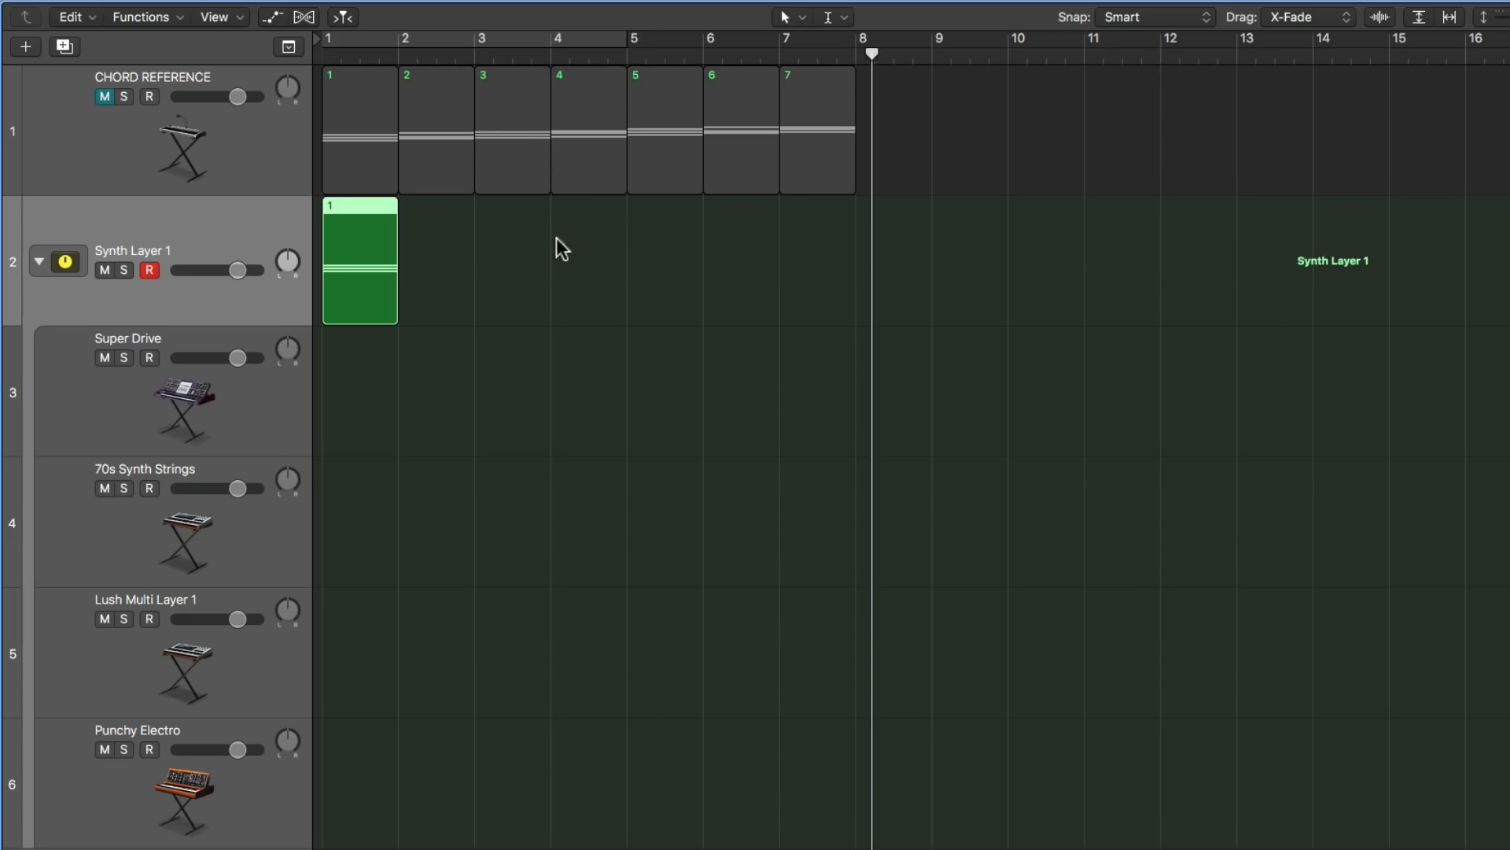
left_click_drag(719, 137, 431, 236)
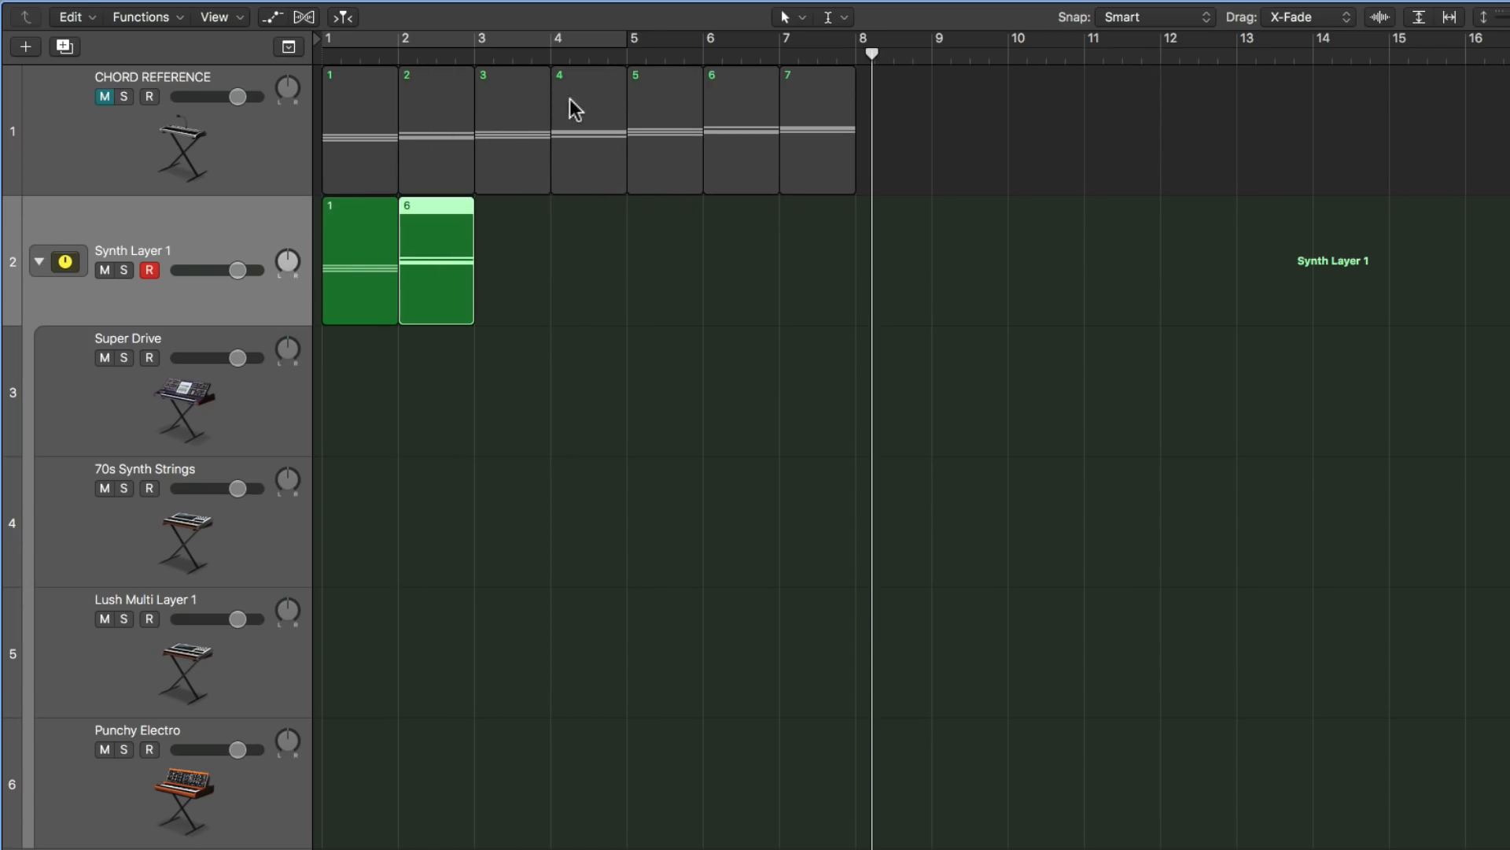
left_click_drag(553, 114, 499, 233)
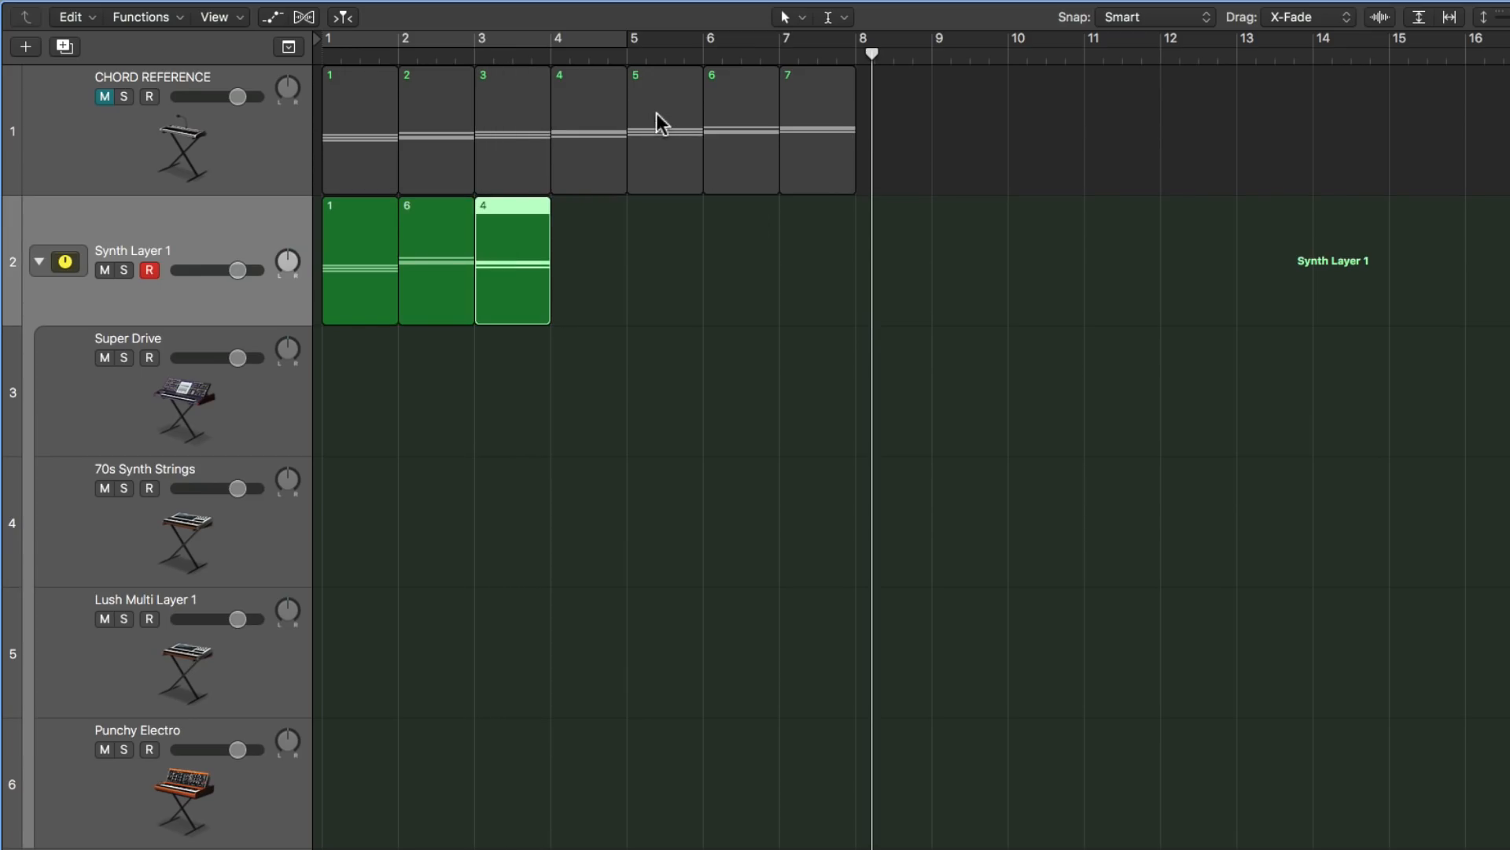
left_click_drag(656, 112, 579, 233)
left_click_drag(376, 227, 669, 271)
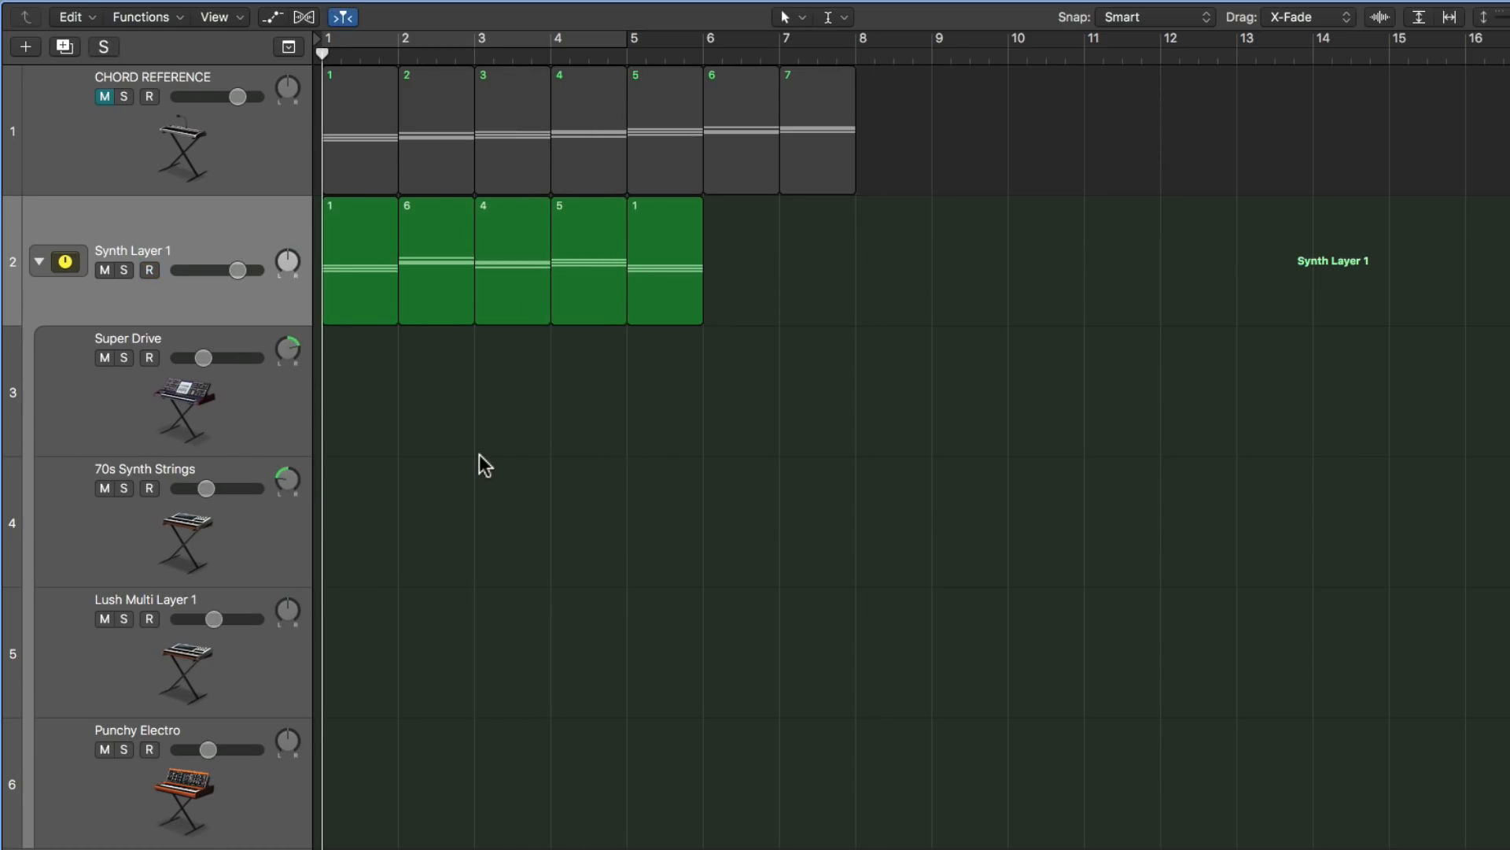
key("super+Right")
key("space")
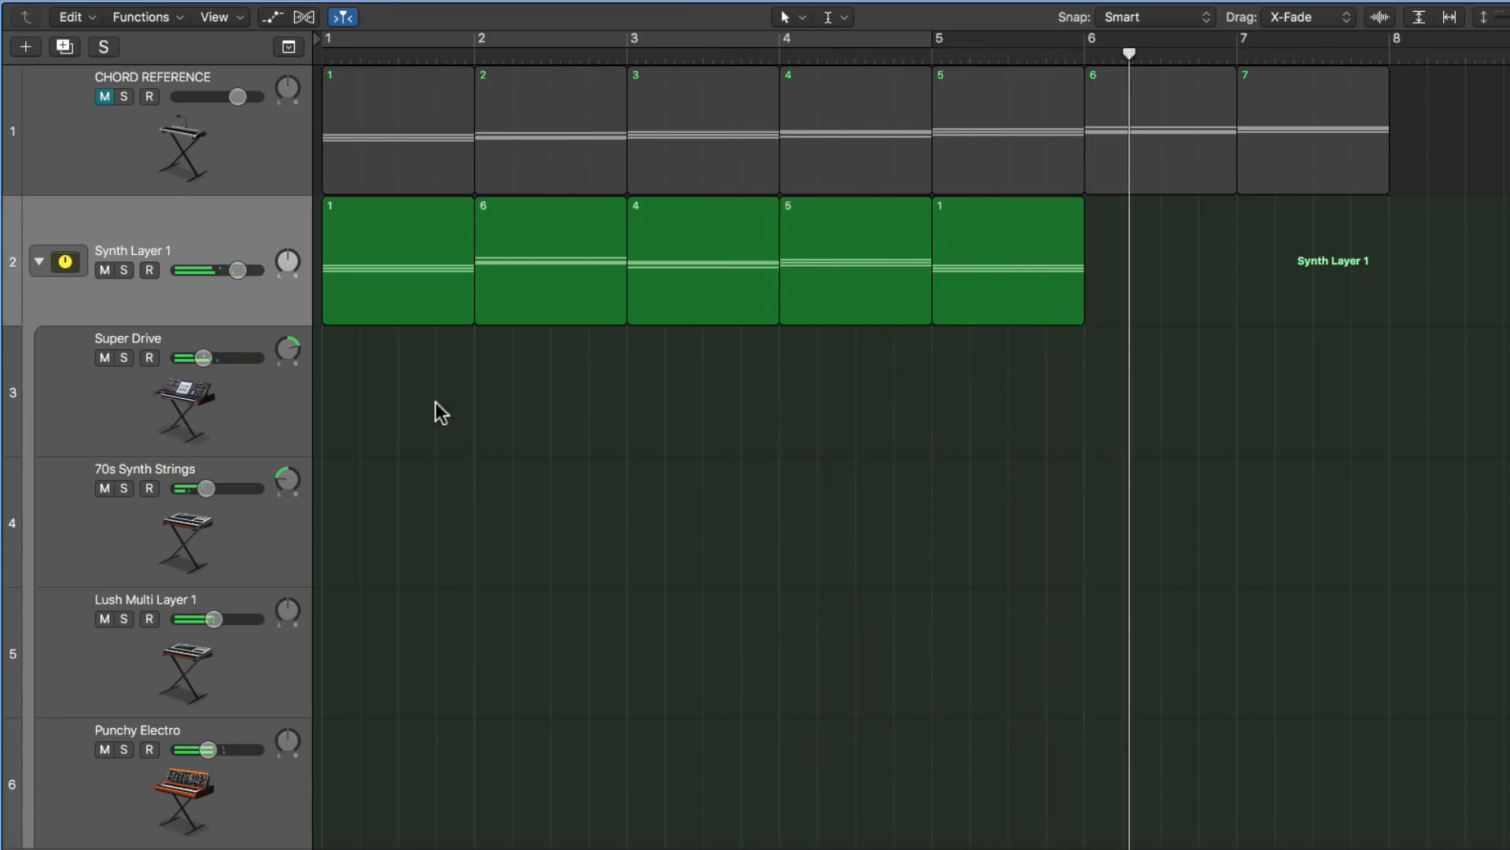
- Join the five chord regions on the Synth Layer 1 track into a single region
left_click_drag(436, 404, 1021, 286)
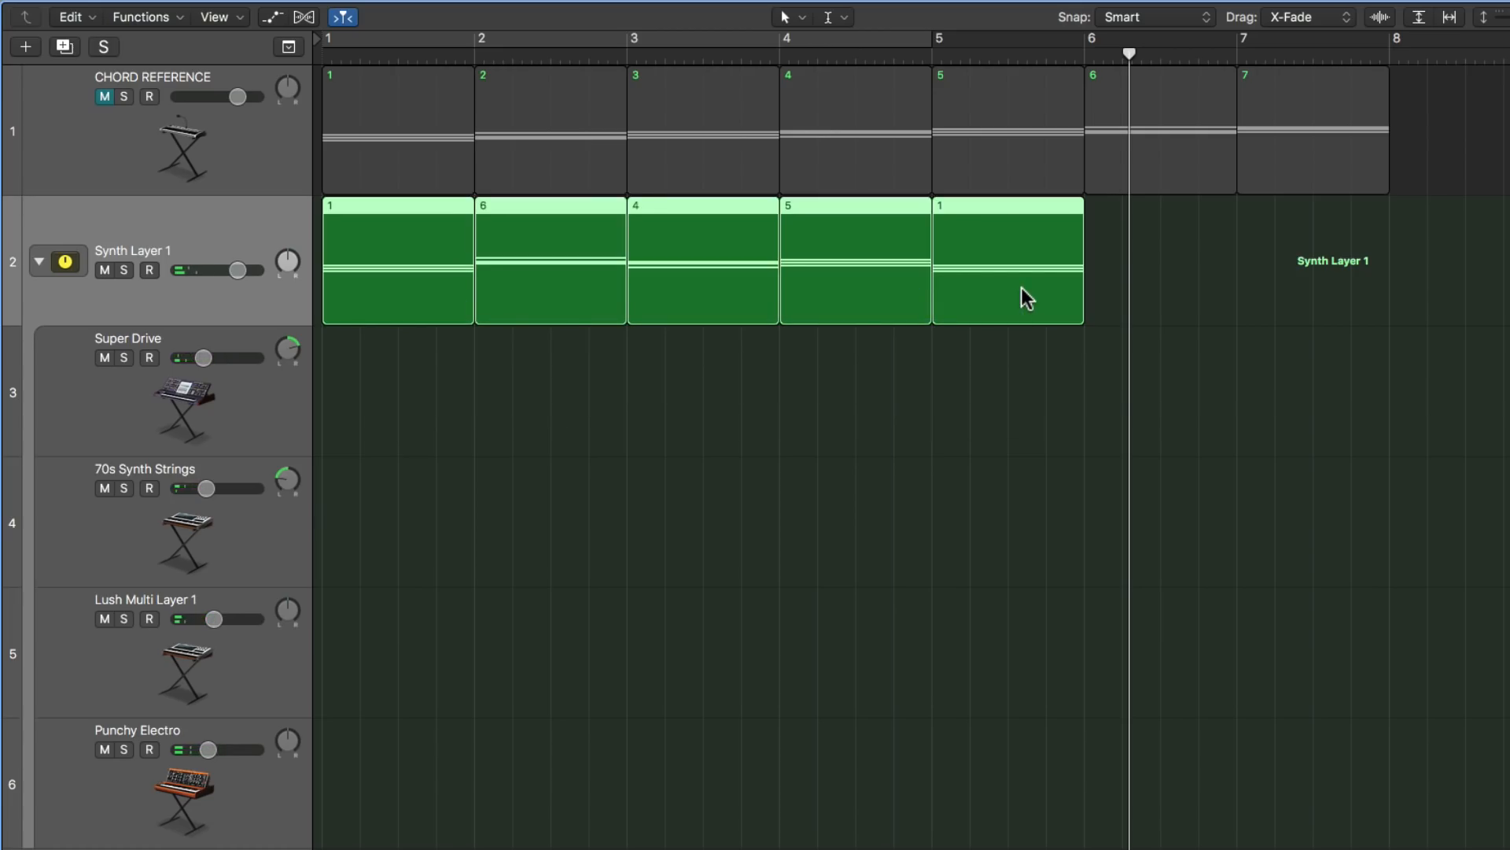
left_click(902, 404)
left_click_drag(984, 396, 398, 306)
key("super+j")
left_click(530, 414)
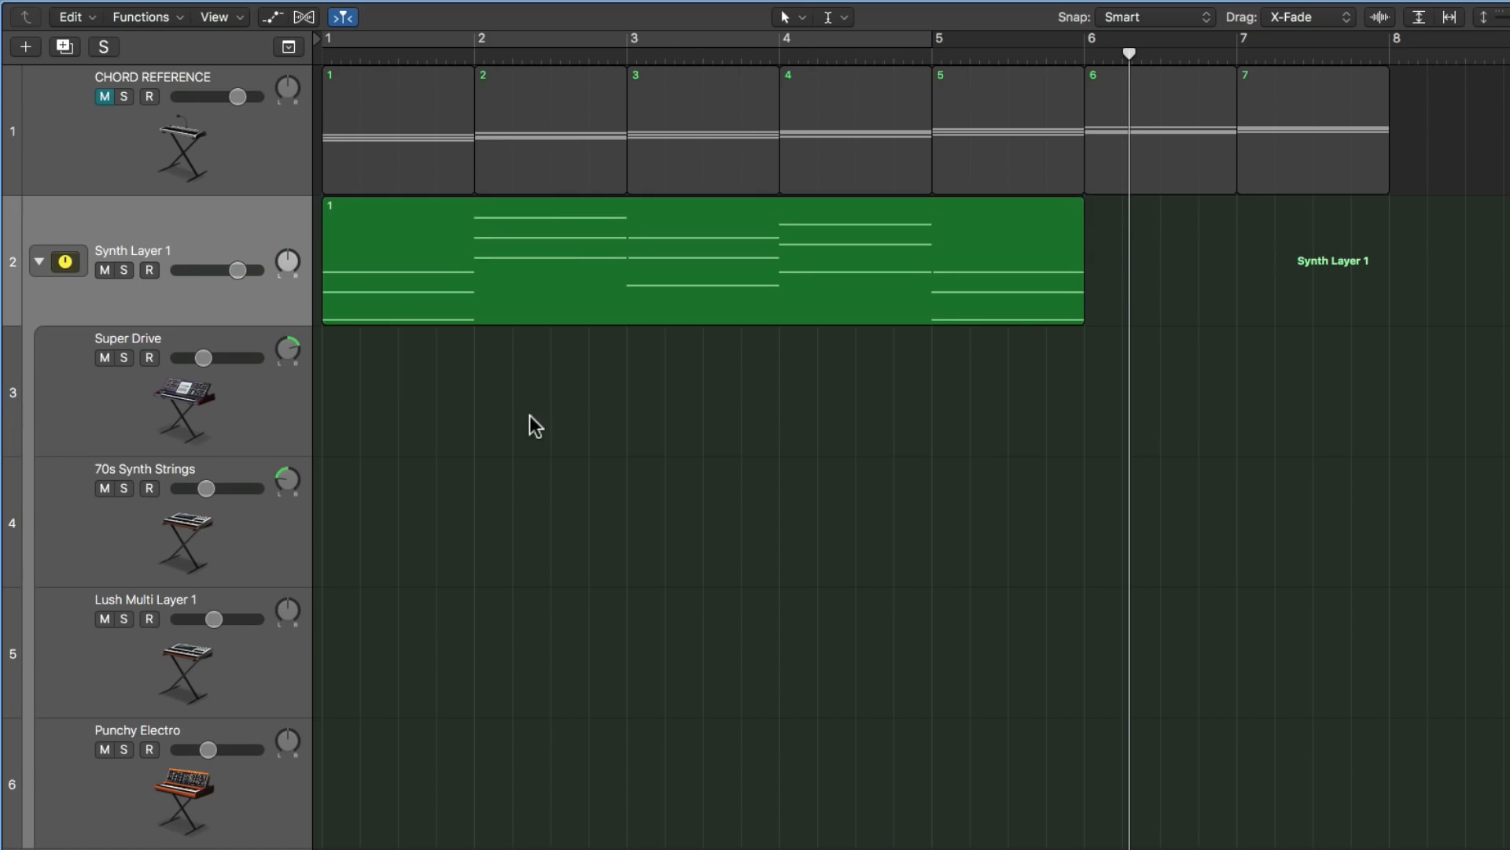
- Open the joined Synth Layer 1 region in the Piano Roll, return the playhead to bar 1 and turn off MIDI Out
double_click(571, 261)
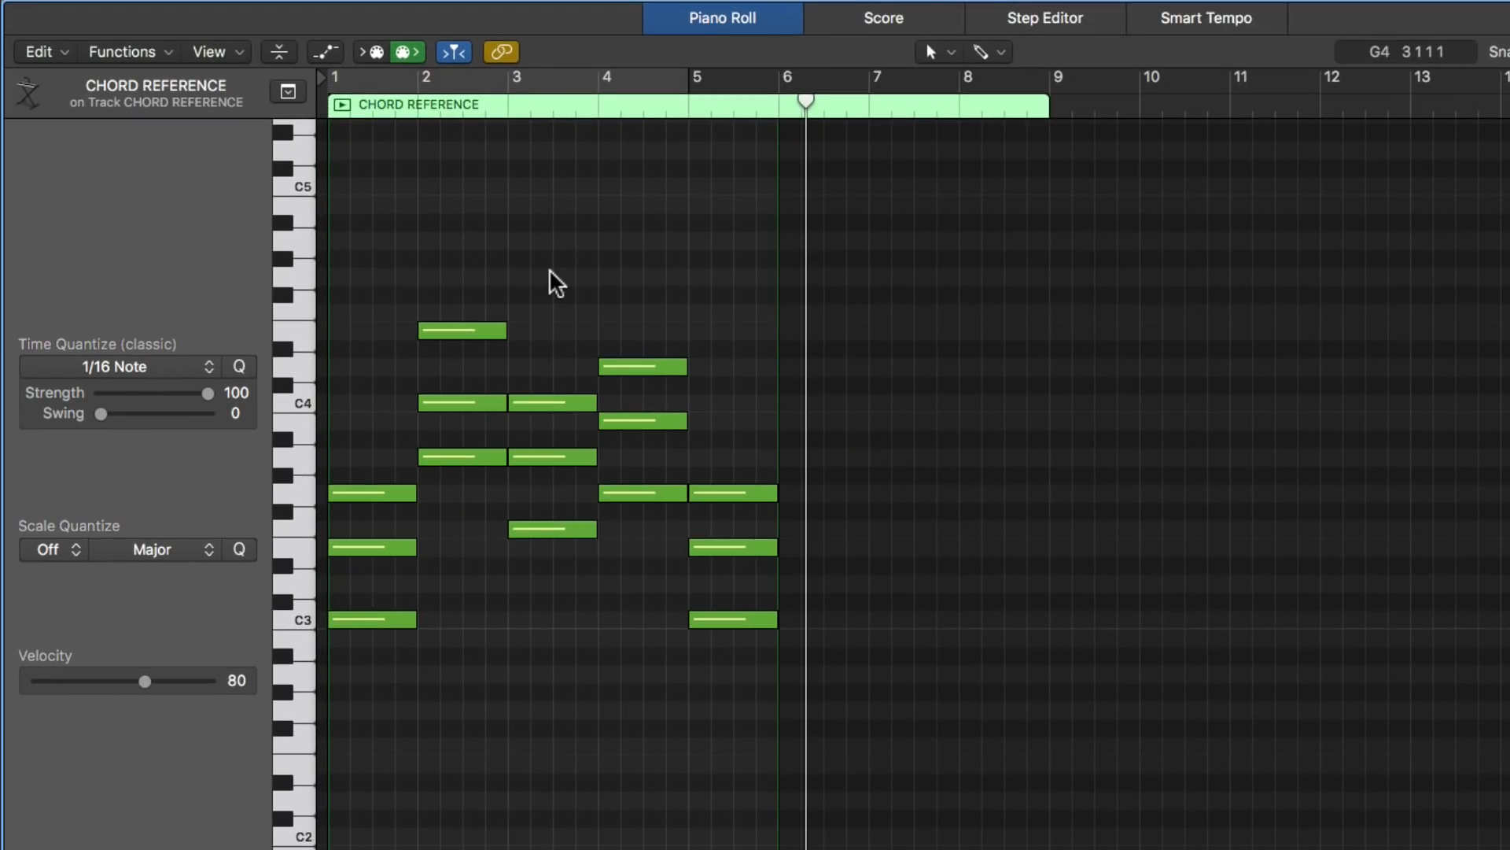
key("super+Right")
key("Return")
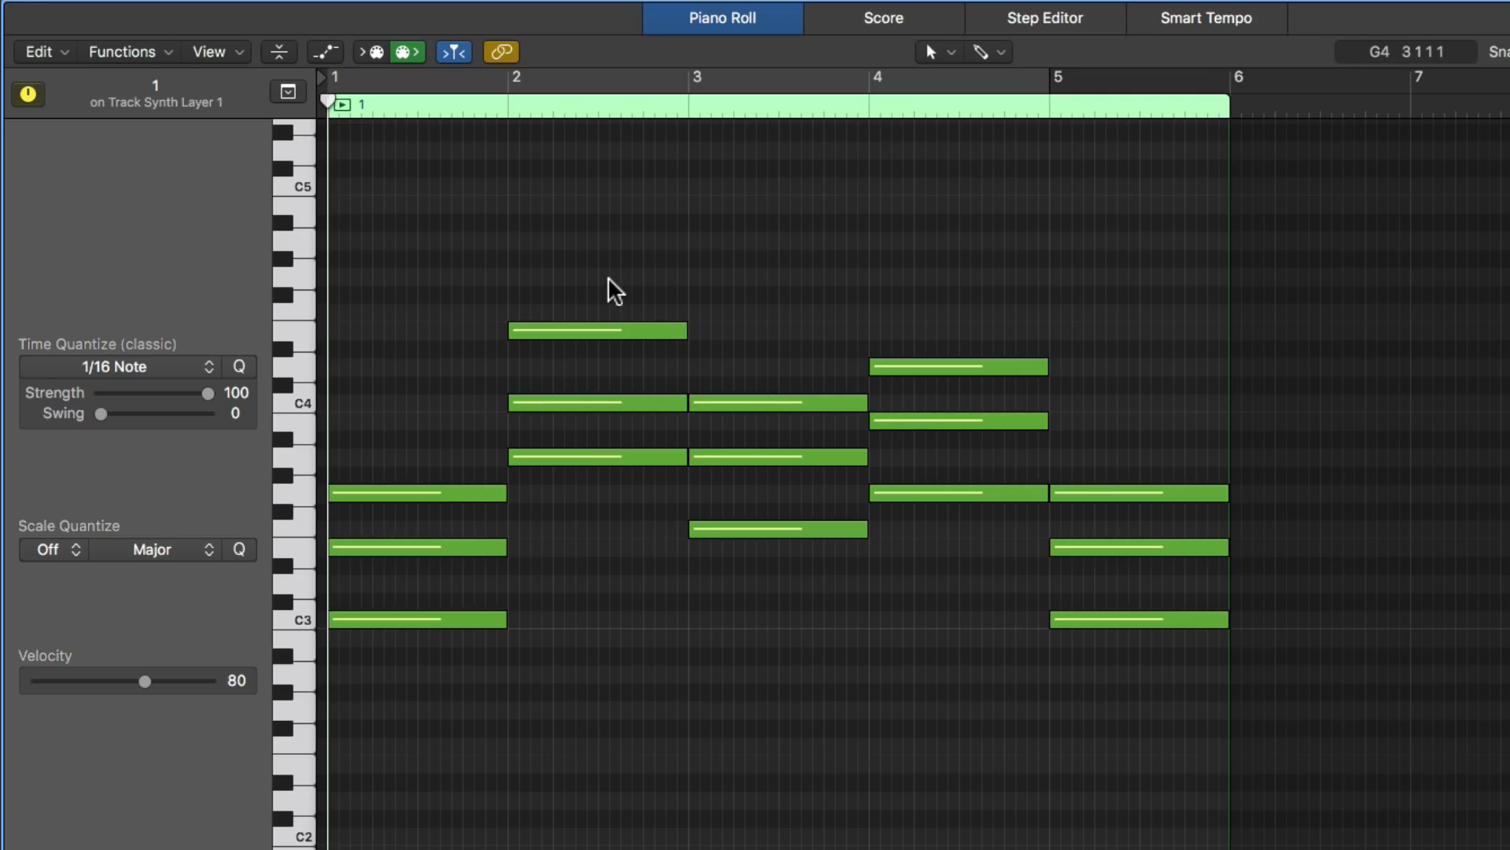
left_click(409, 52)
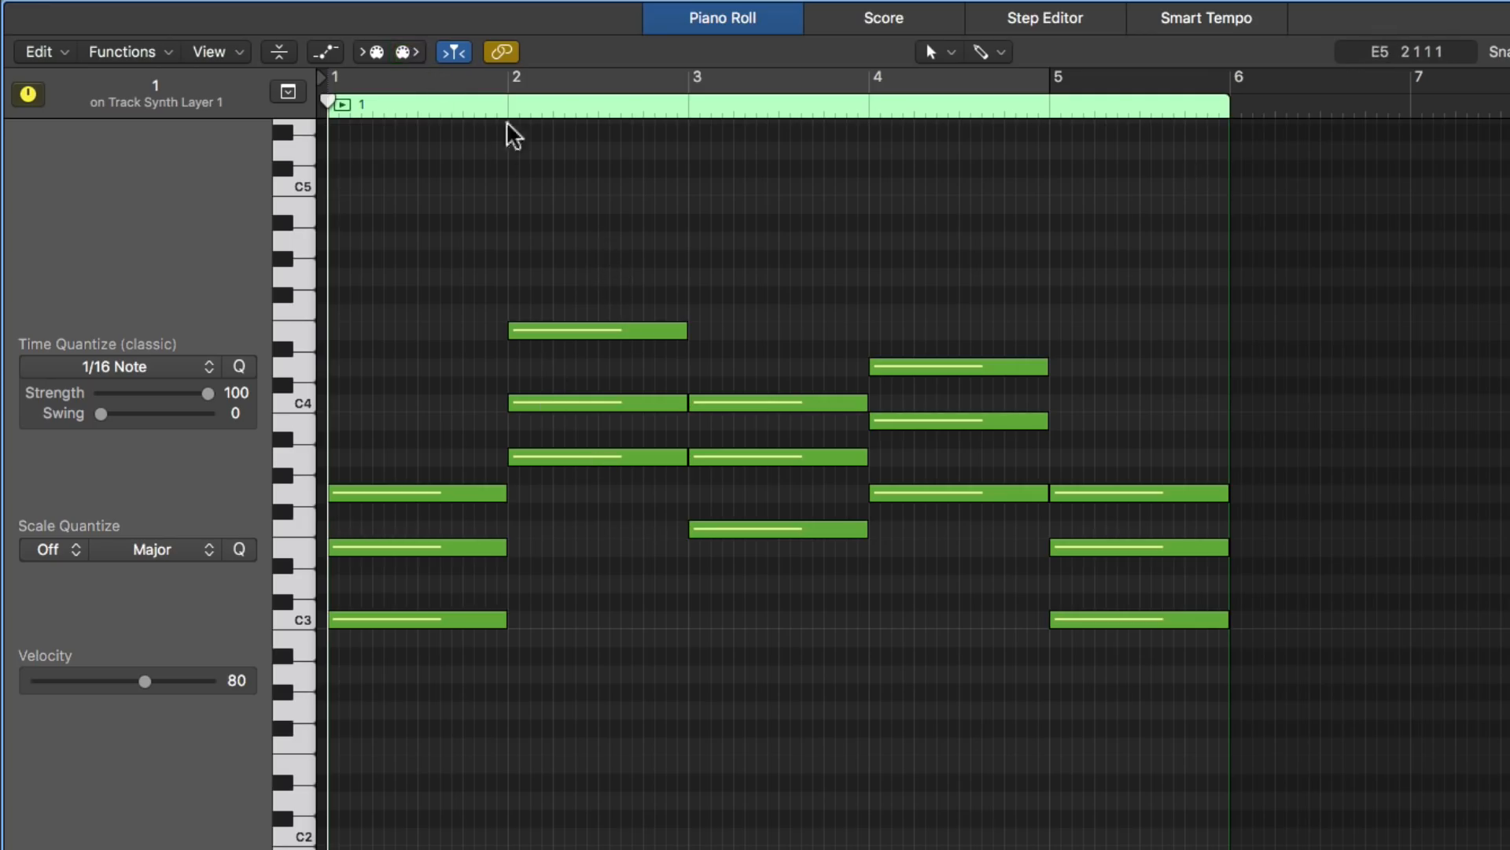
- Lower the top notes of the bar 2 and bar 4 chords, E4 and D4, by one octave and play the progression
left_click(610, 332)
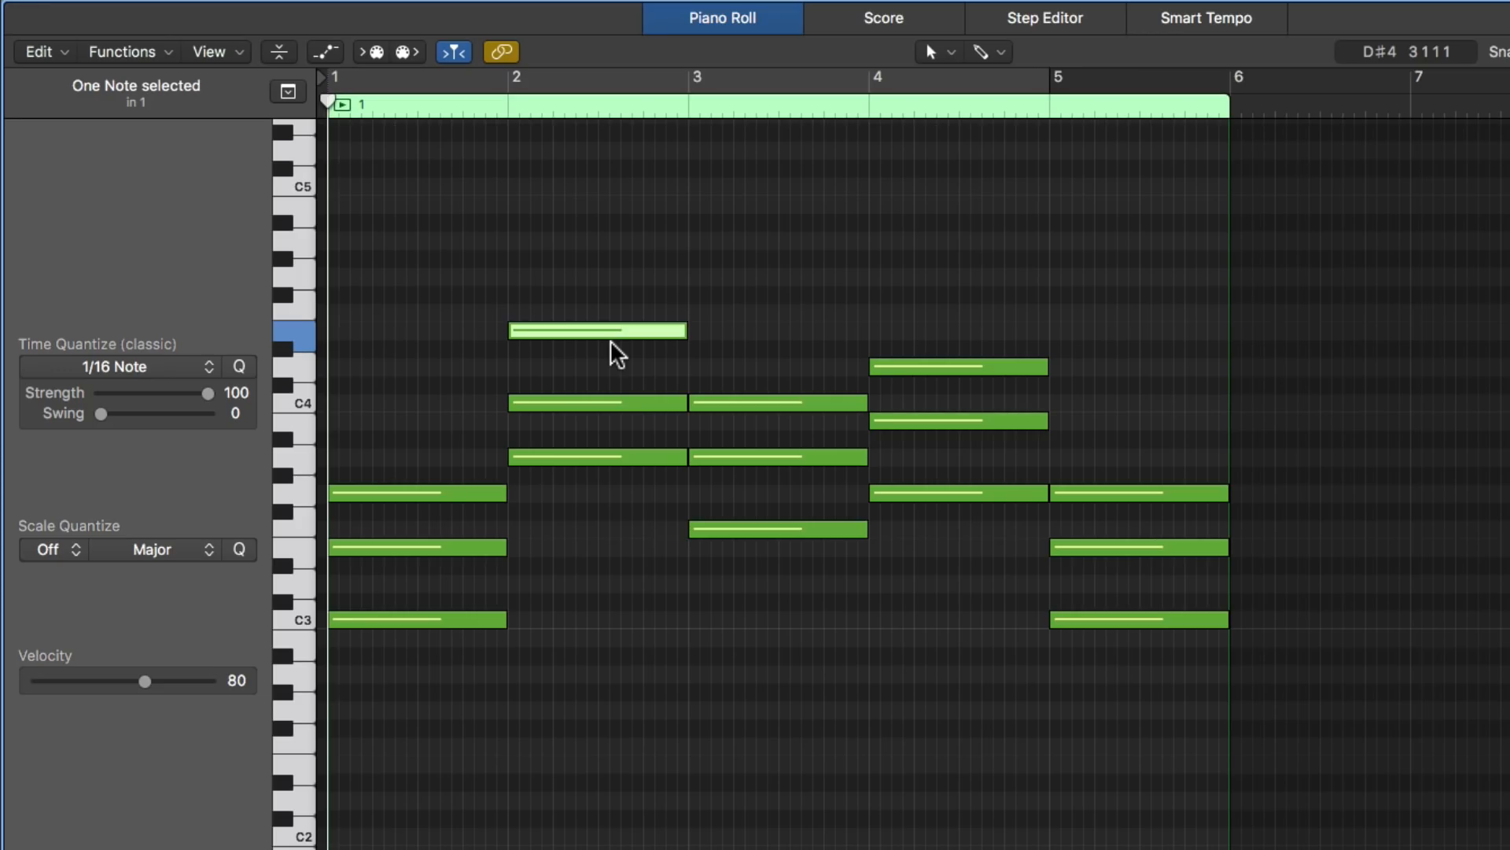
key("shift+alt+Down")
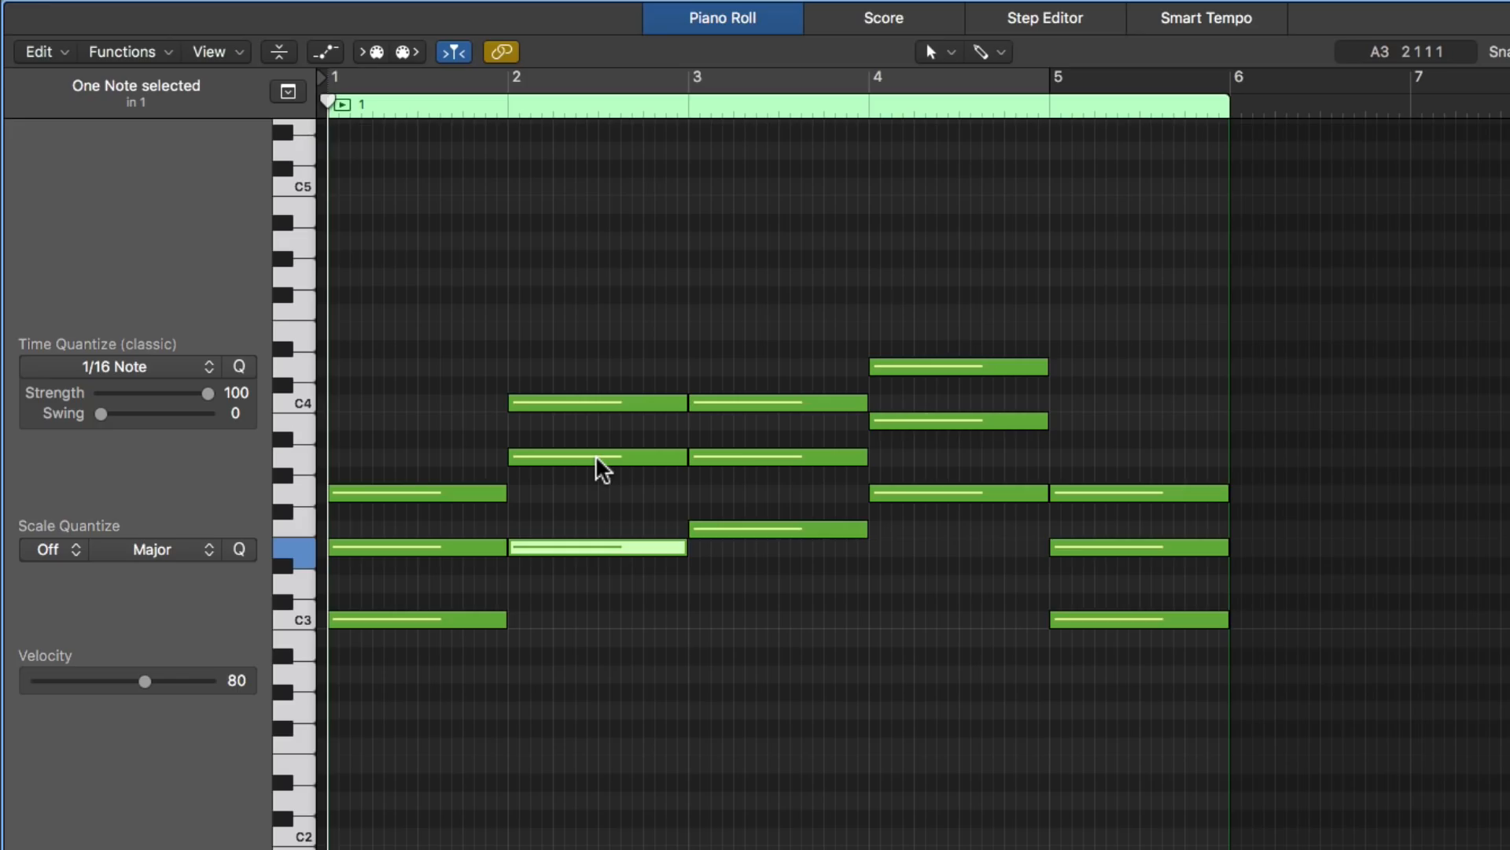
left_click(963, 367)
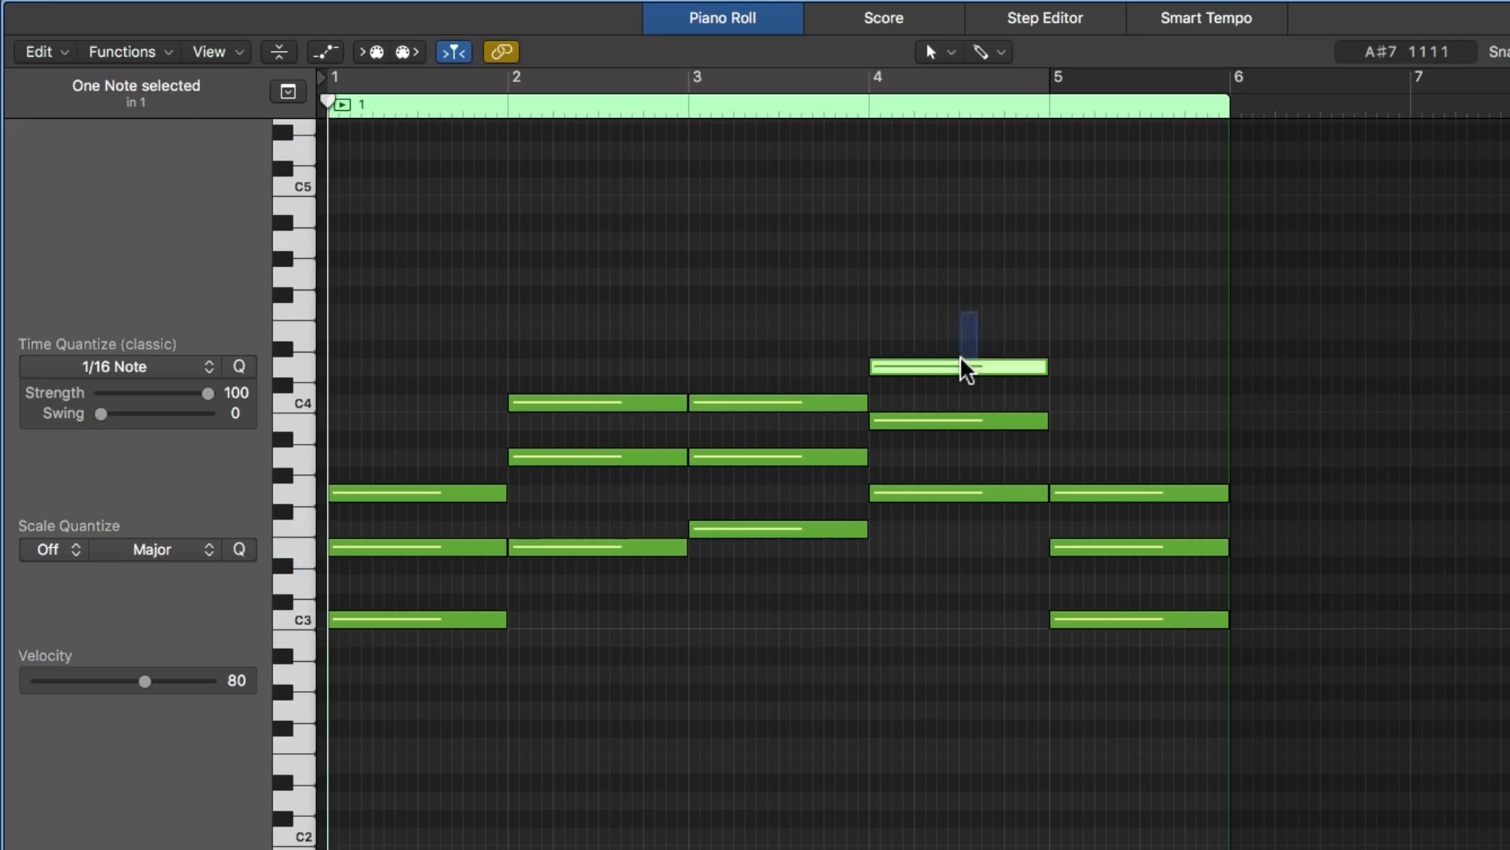
key("shift+alt+Down")
left_click(992, 348)
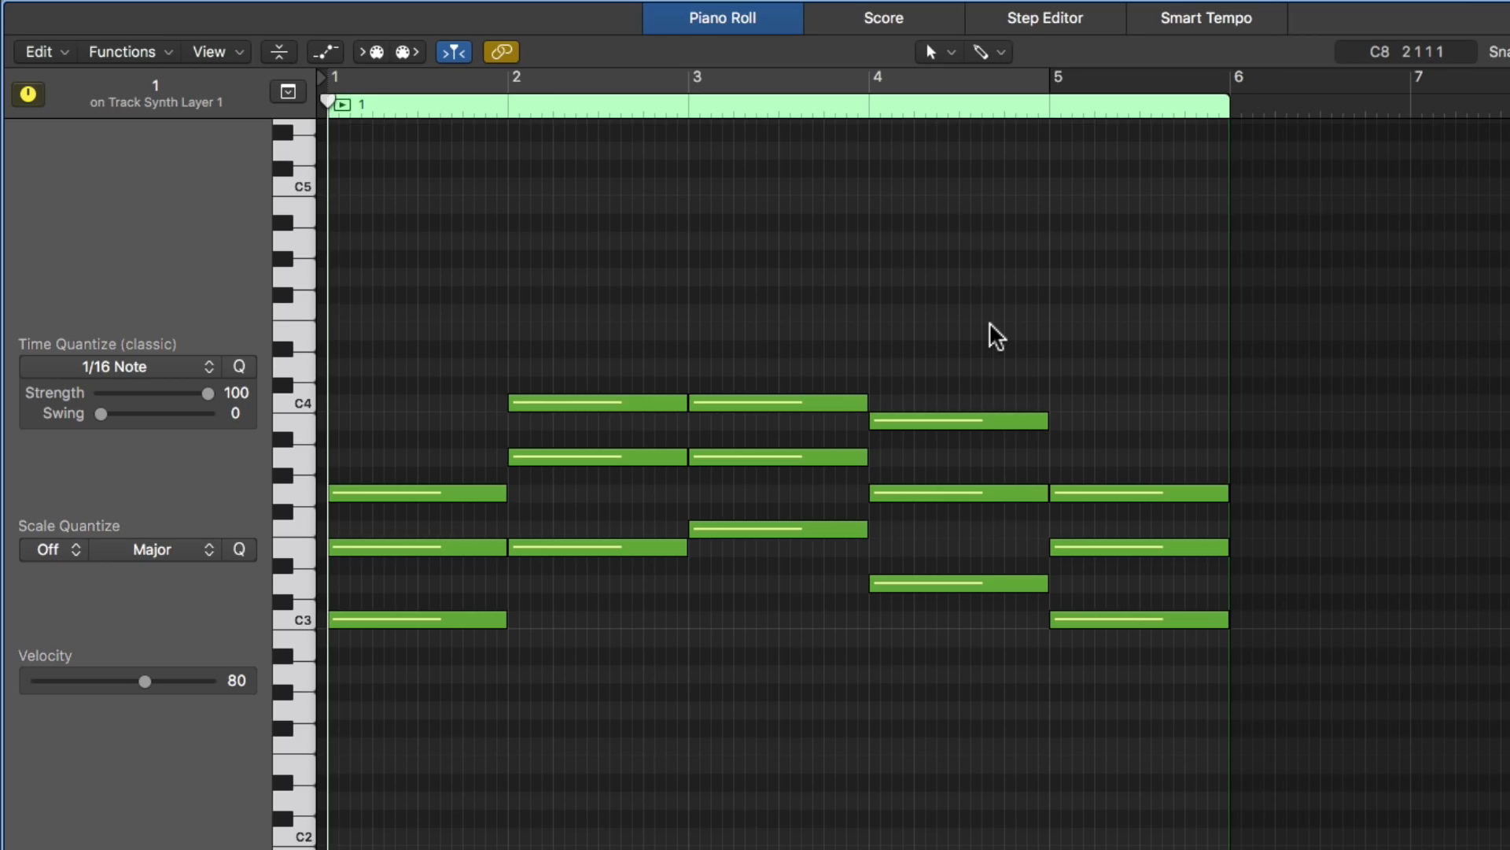
key("space")
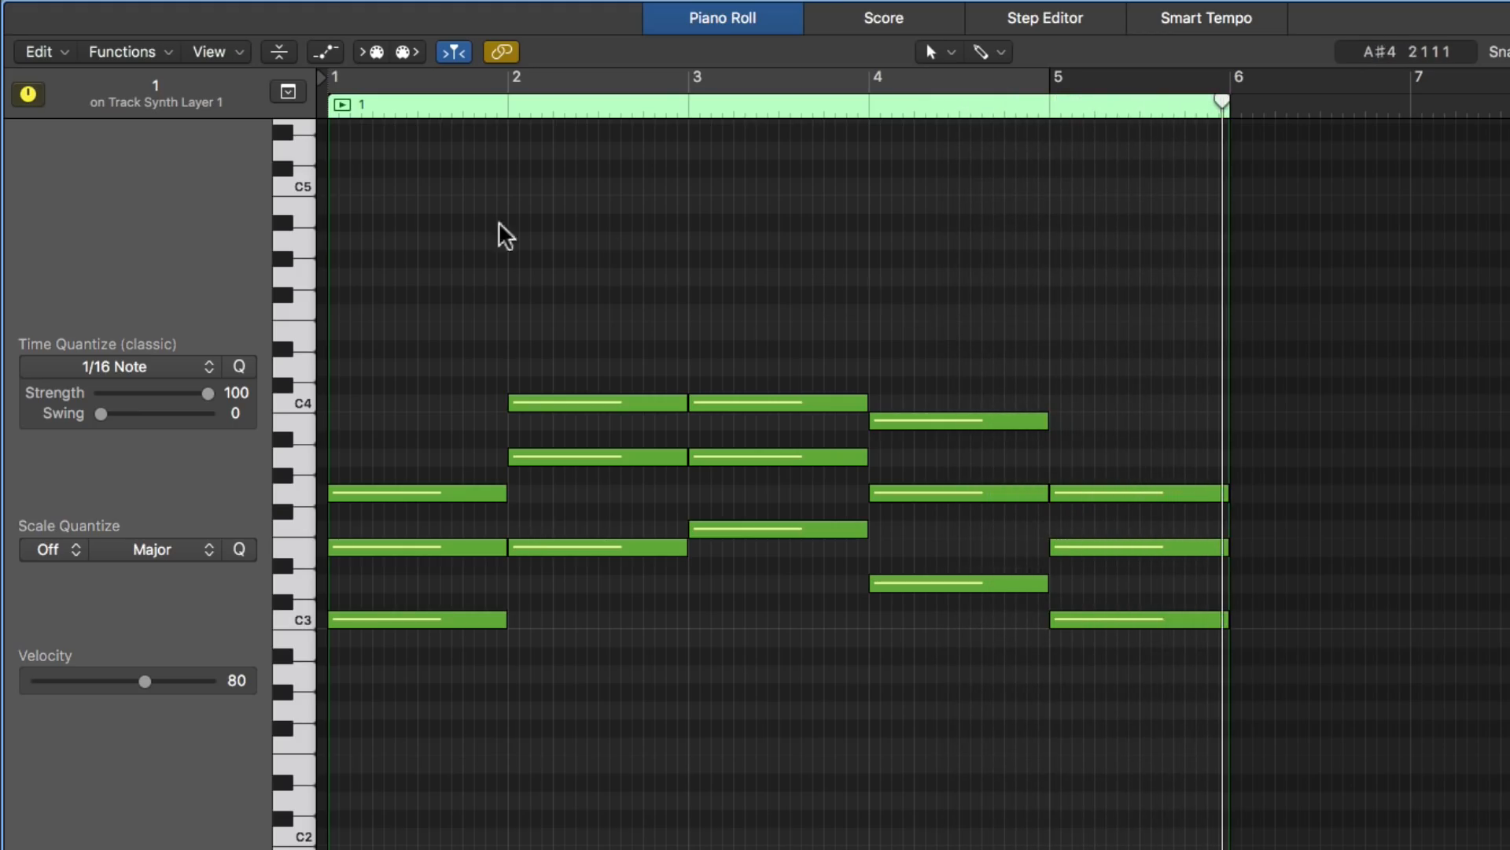
- Transpose all the notes in the region up one octave and return the playhead to bar 1
left_click_drag(438, 227, 1066, 775)
key("shift+alt+Up")
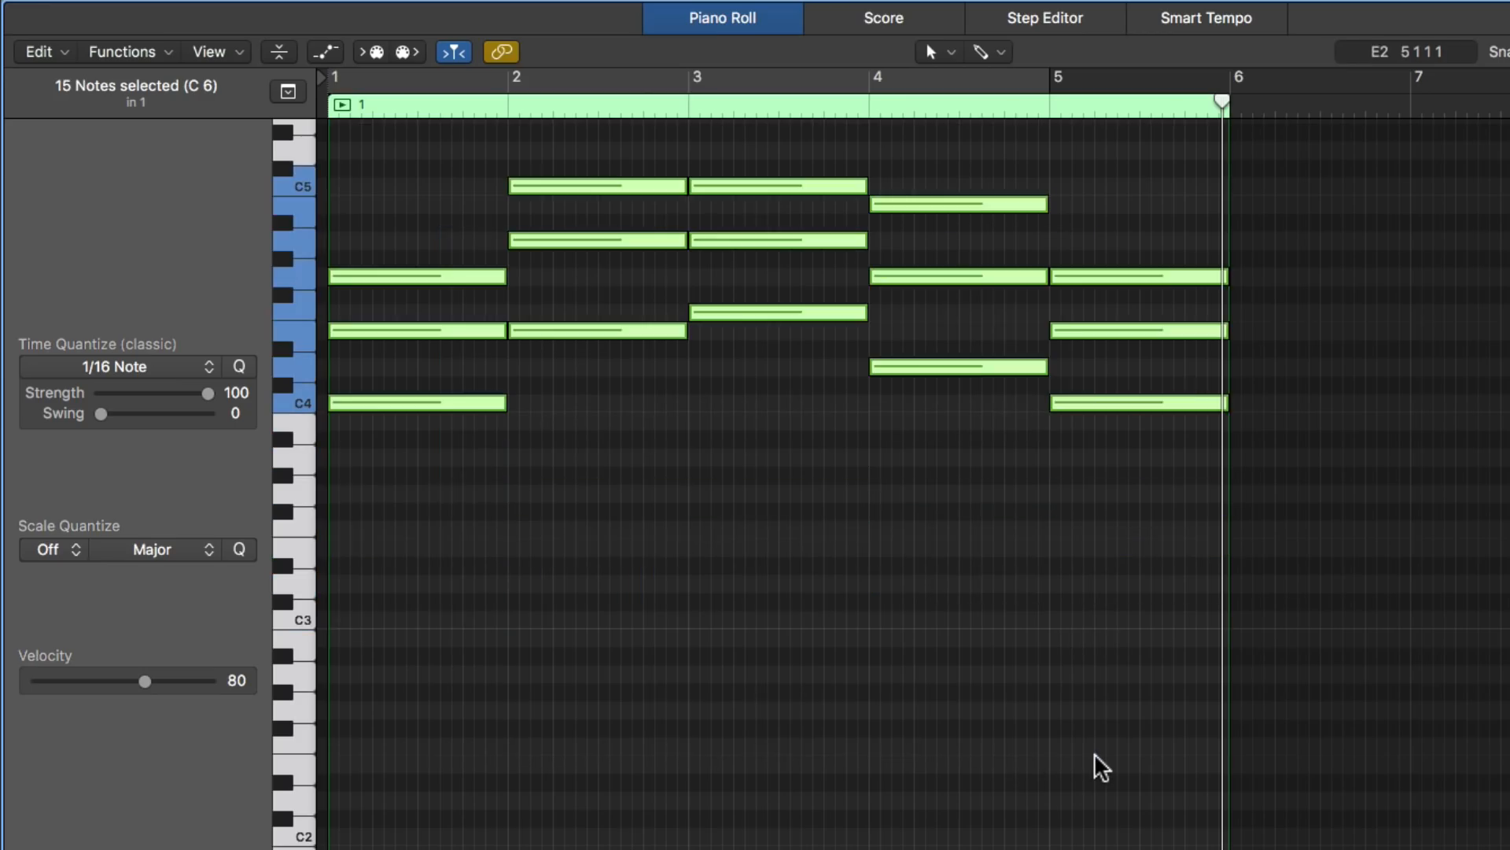
key("Return")
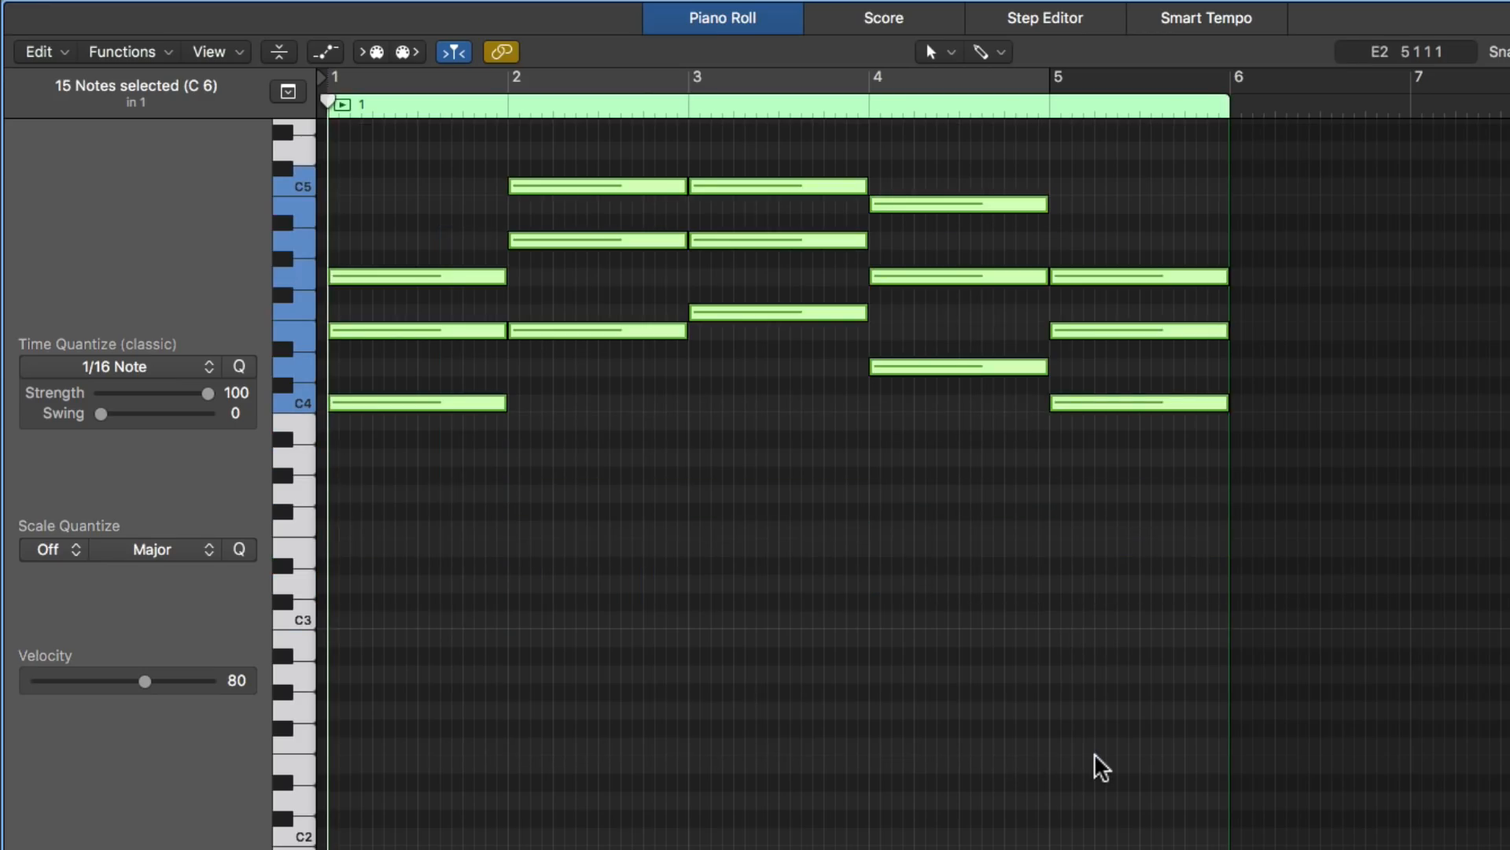
- Play the progression and lower the top notes of the bar 2, 3 and 4 chords, C5, C5 and B4, by one octave
left_click(940, 703)
key("space")
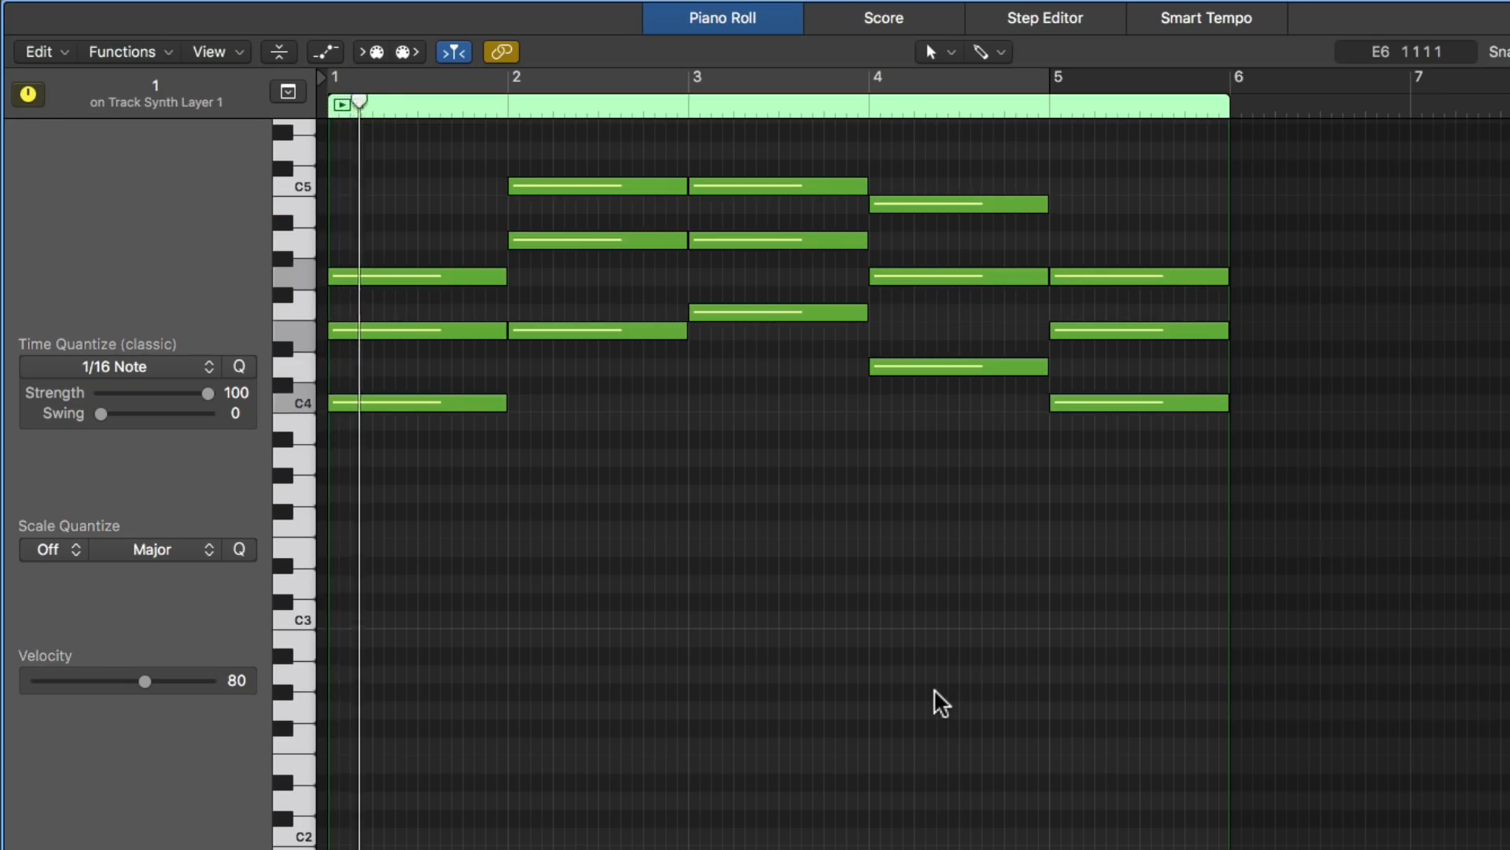
scroll(936, 692, "up", 3)
scroll(940, 690, "up", 2)
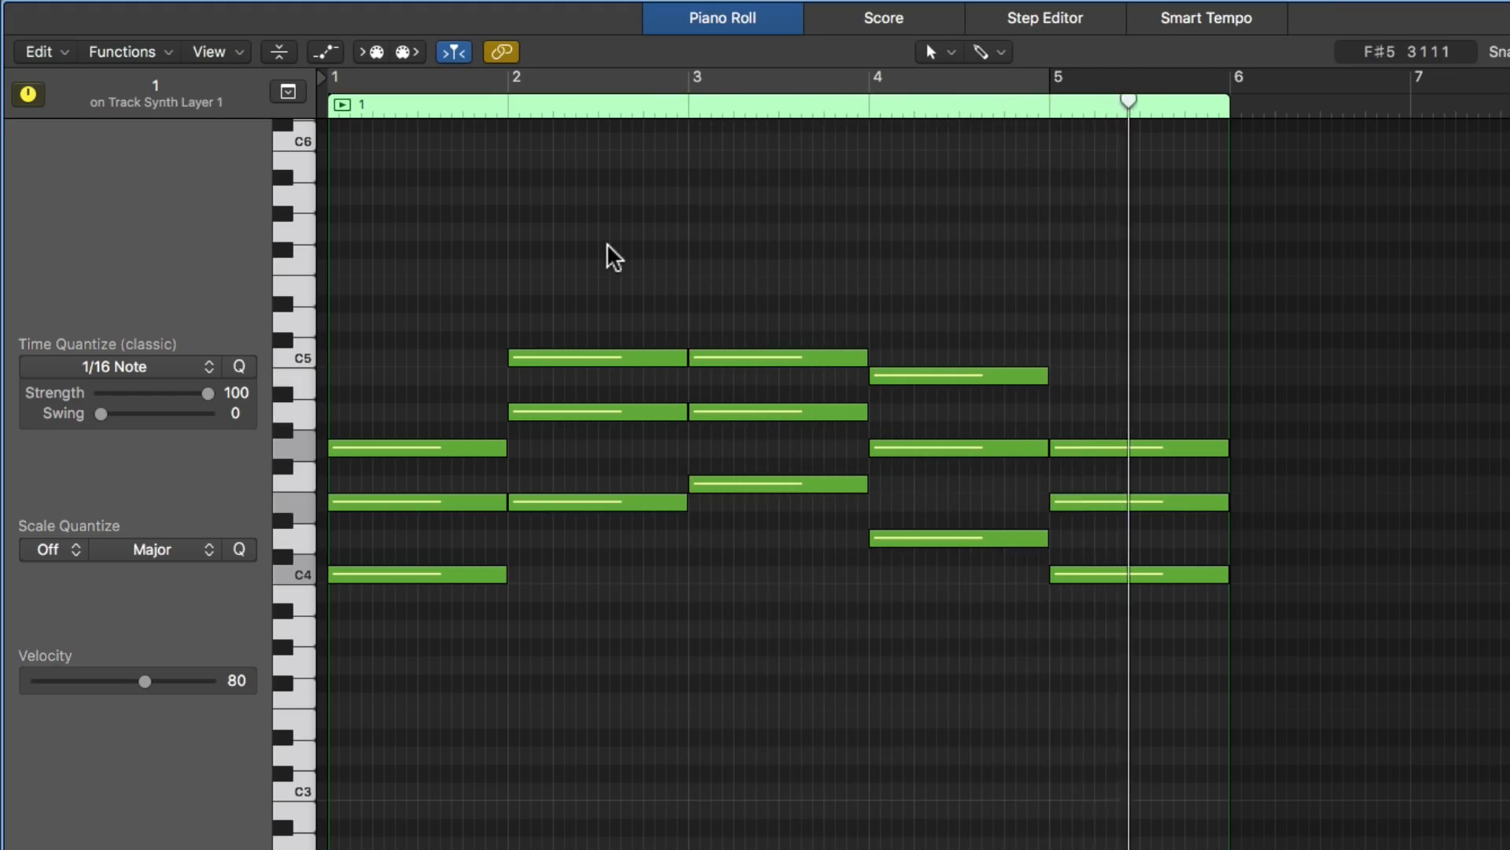
left_click_drag(608, 248, 968, 371)
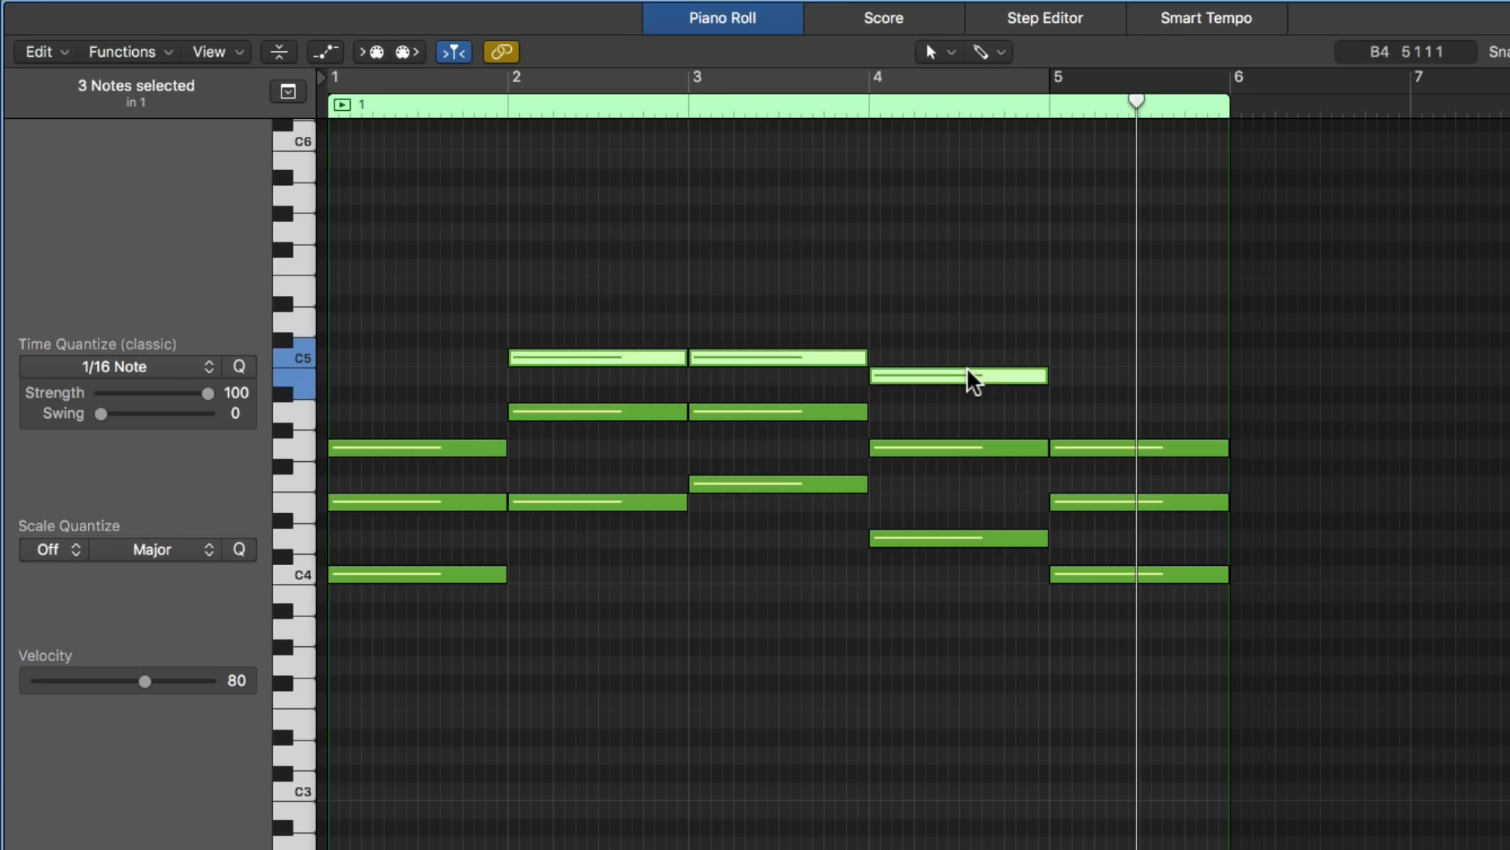
key("alt+shift+Down")
left_click(905, 268)
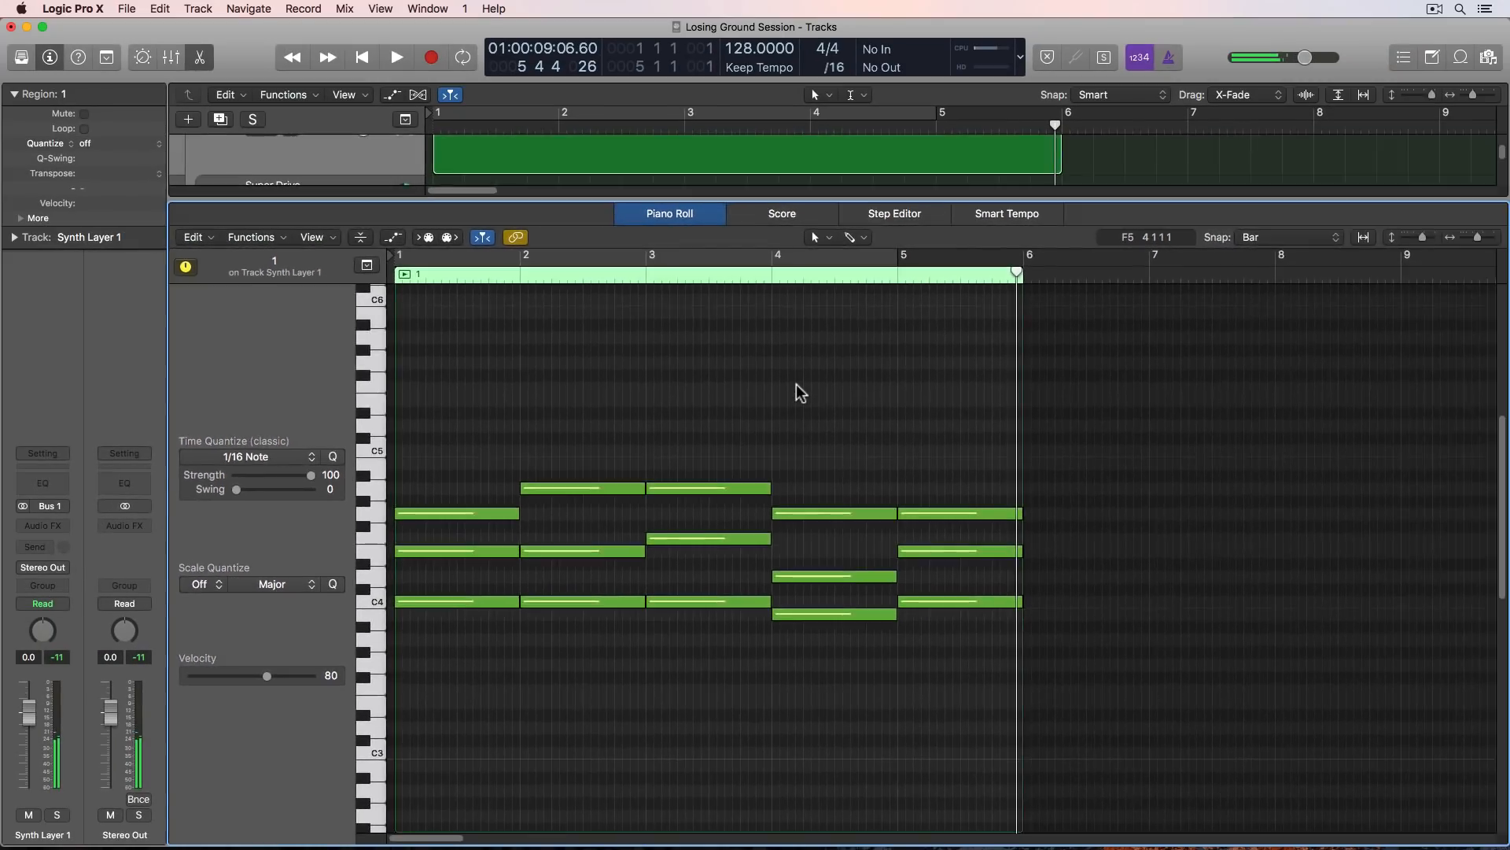
- Delete the Synth Layer 1 region from the arrangement and unmute the CHORD REFERENCE track
key("e")
left_click(782, 399)
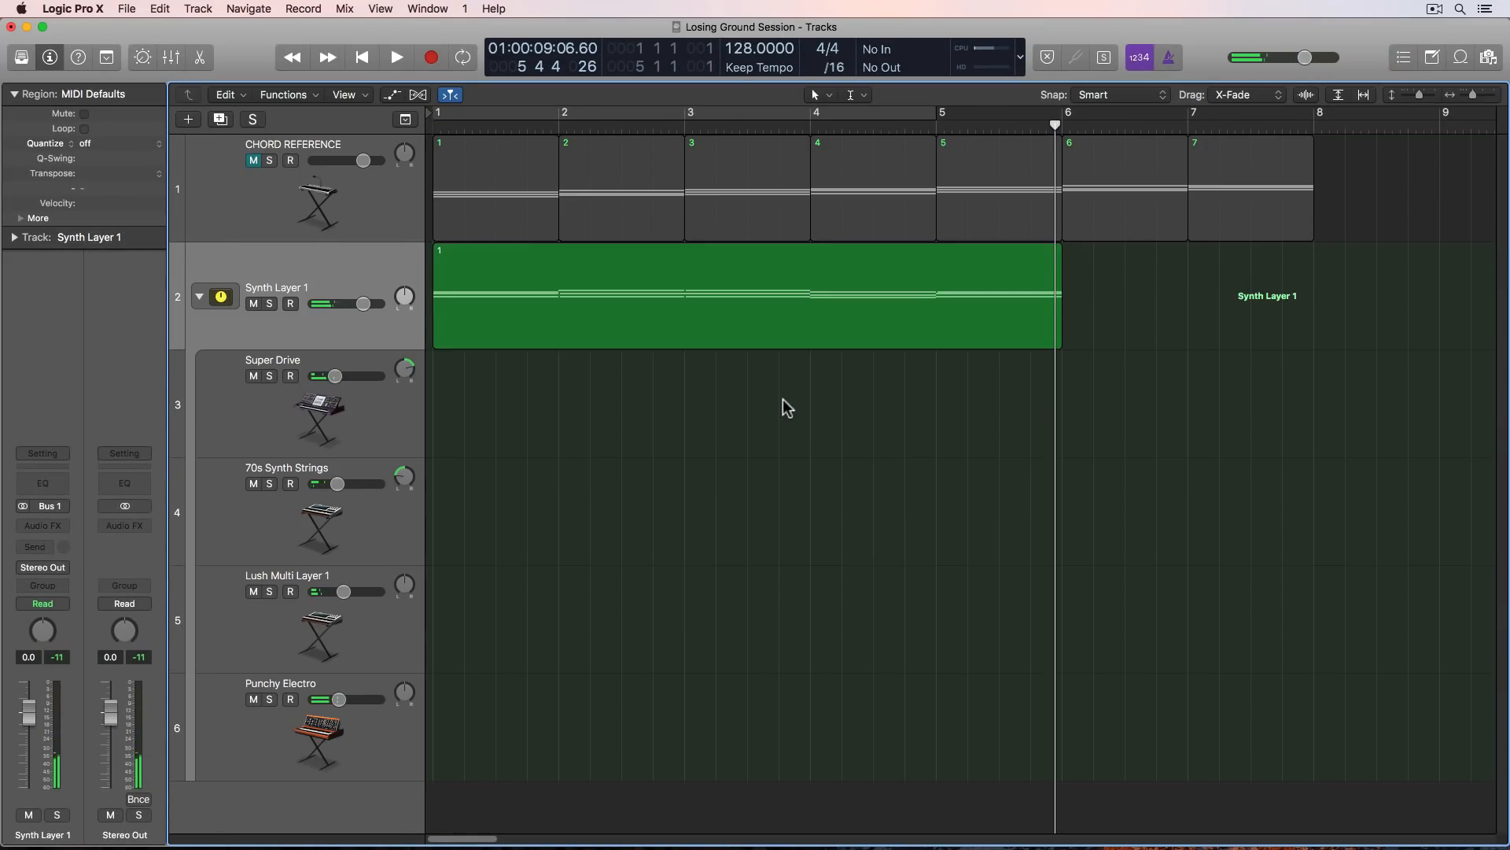
left_click(697, 303)
key("Delete")
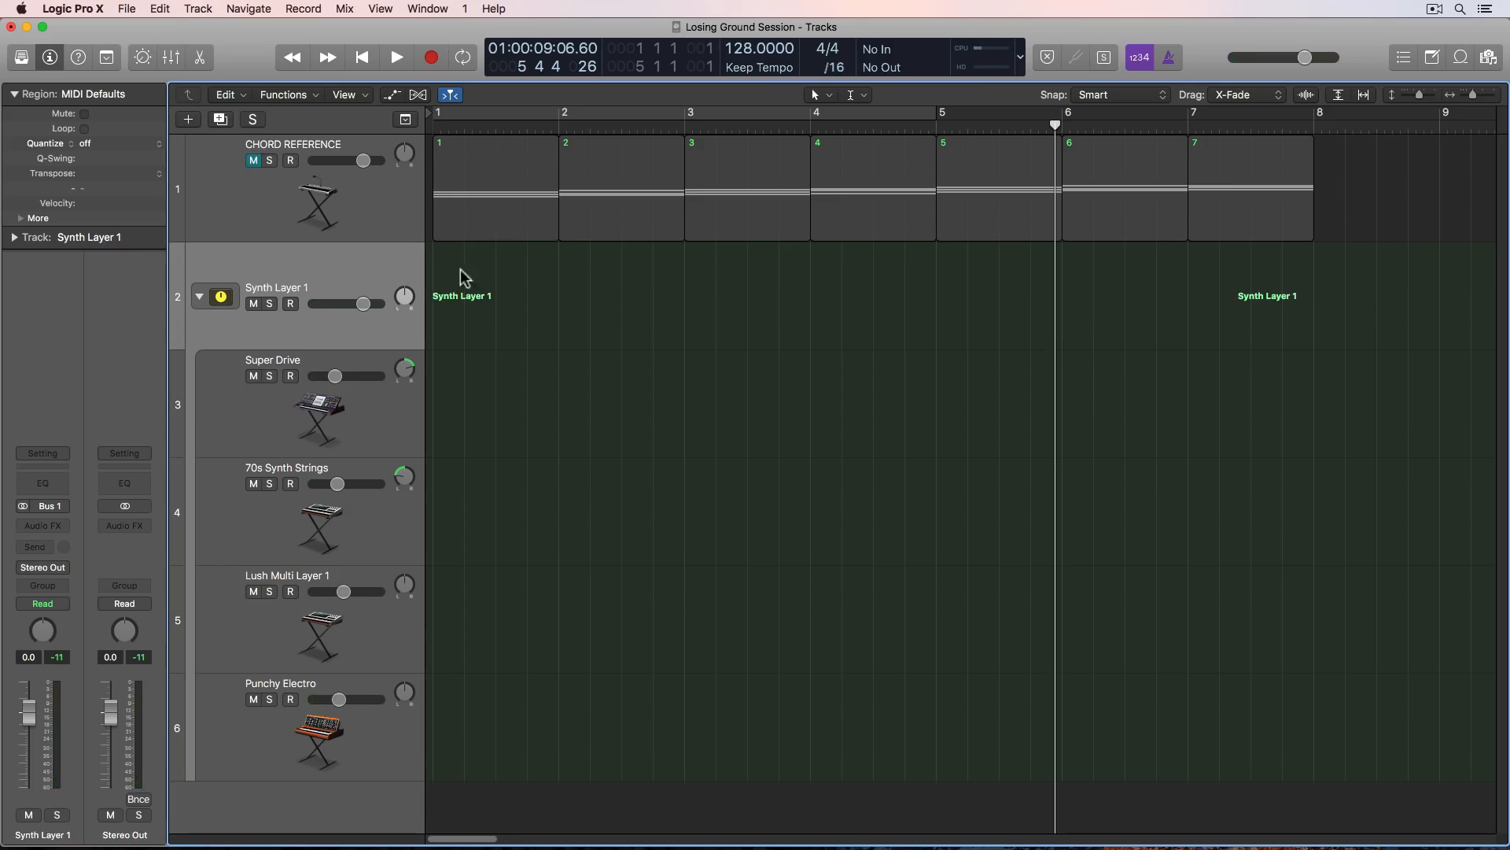
left_click(254, 161)
left_click(313, 211)
left_click(523, 301)
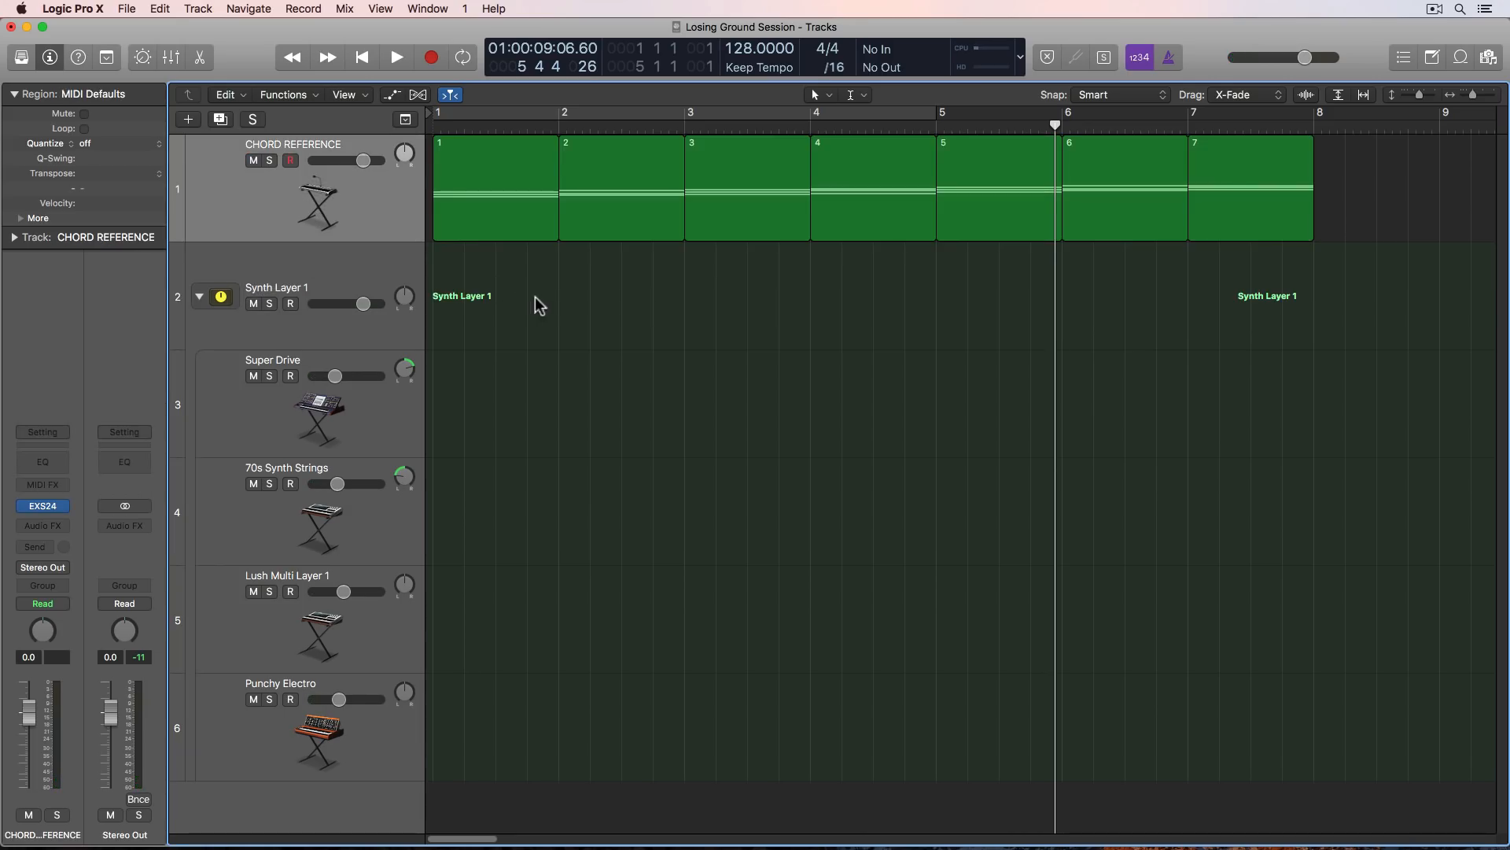
- Join the seven CHORD REFERENCE regions into a single region and open it in the Piano Roll
left_click_drag(561, 295, 1247, 227)
key("super+j")
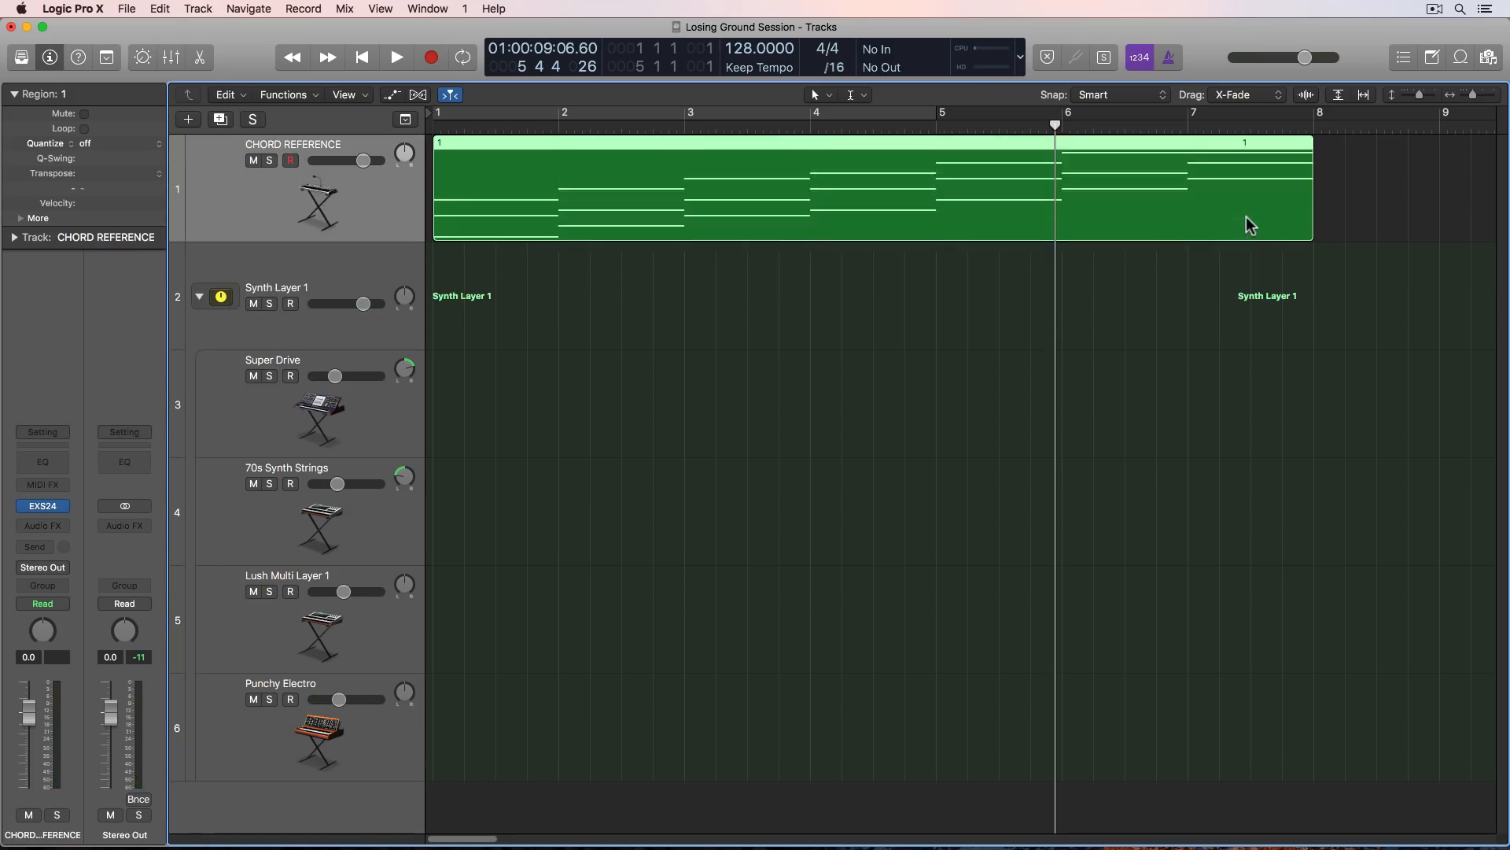
double_click(896, 175)
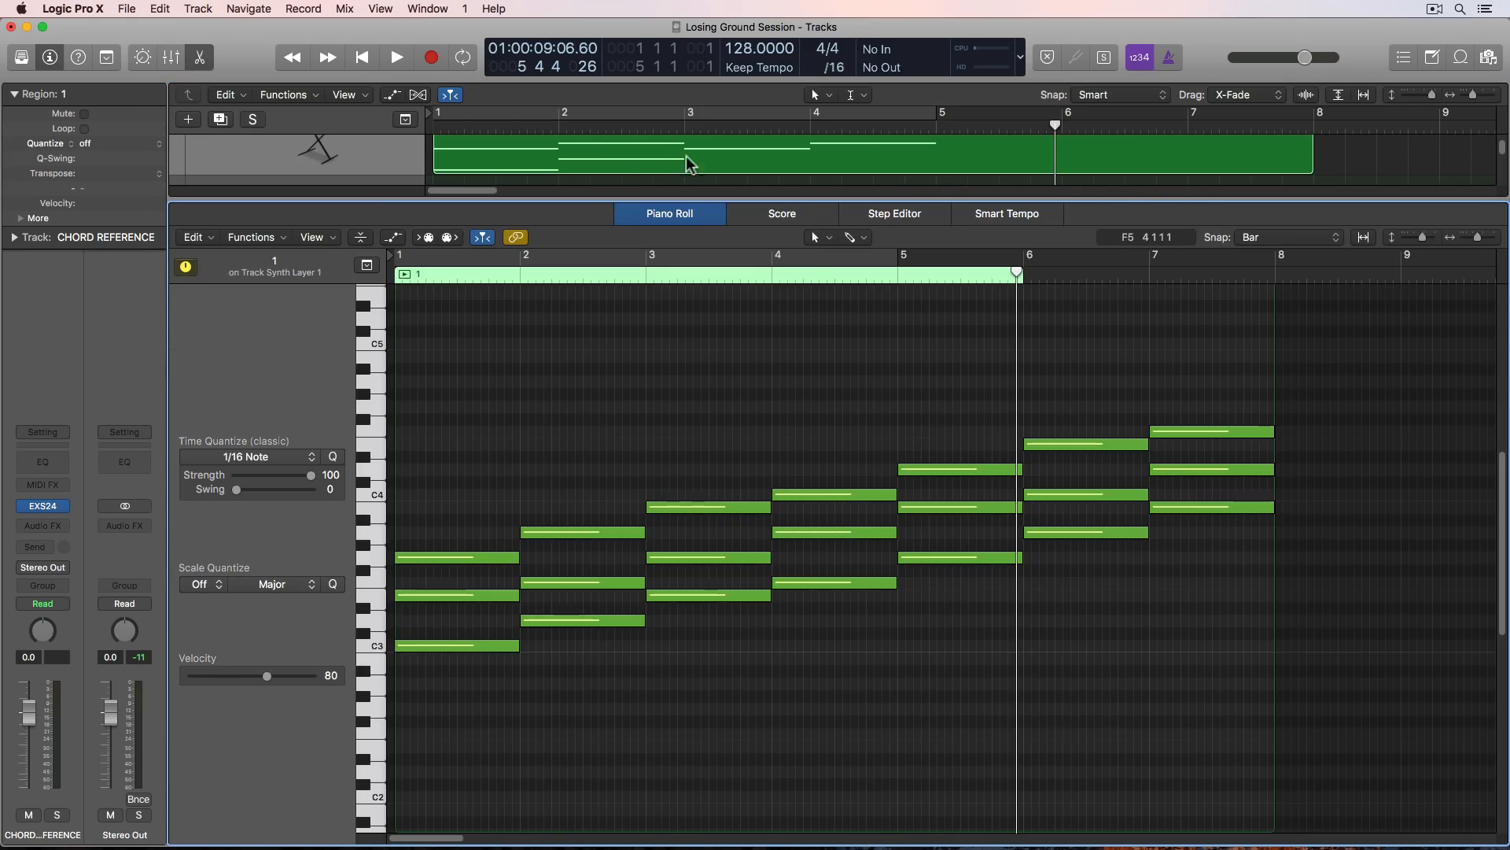
left_click(561, 420)
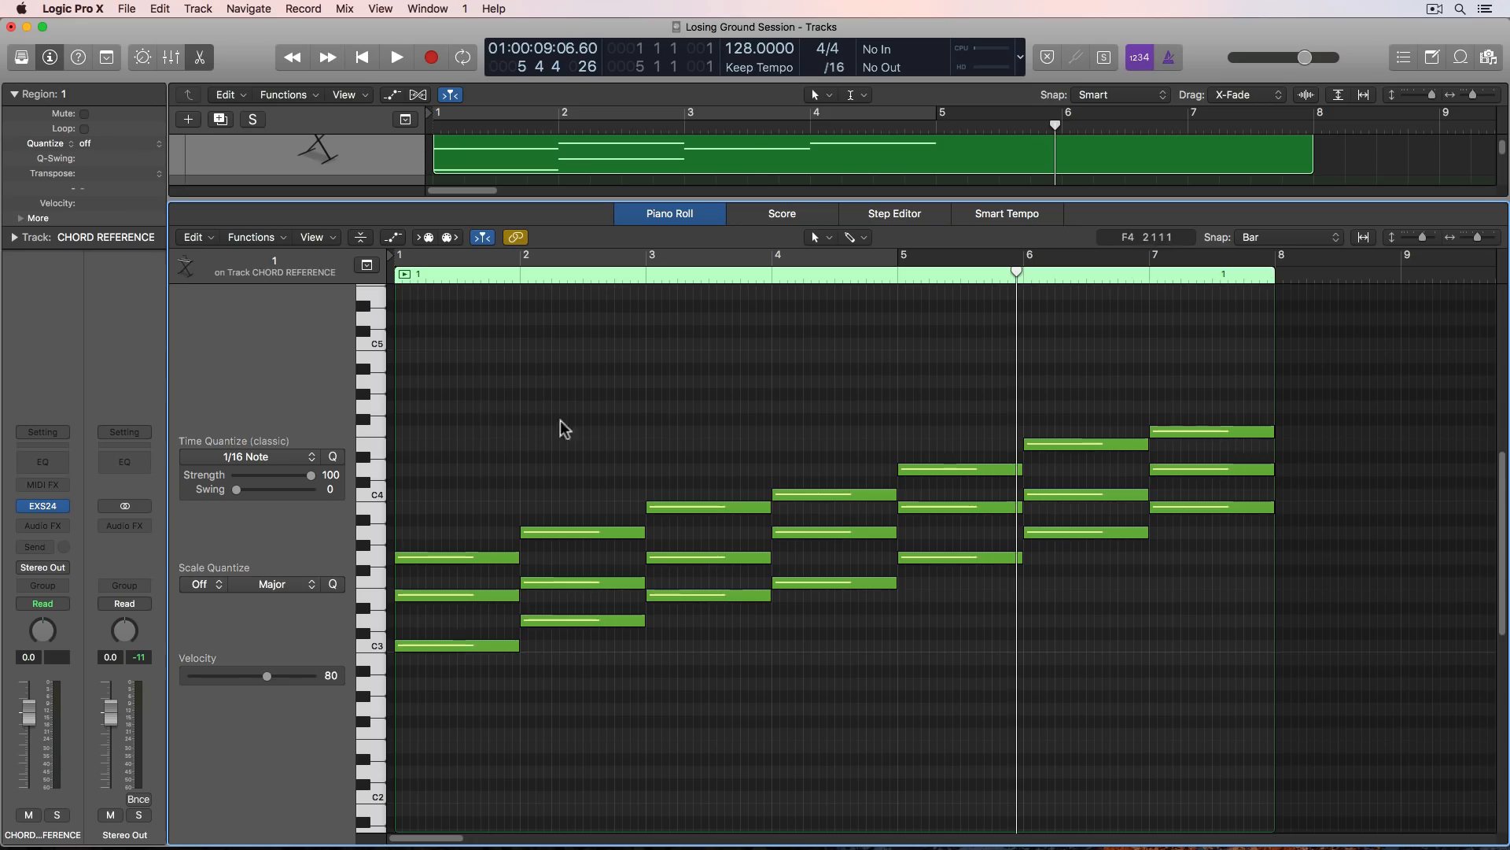
- Transpose all 21 notes of the reference chords up four semitones, from C major to E major
left_click_drag(455, 413, 1231, 680)
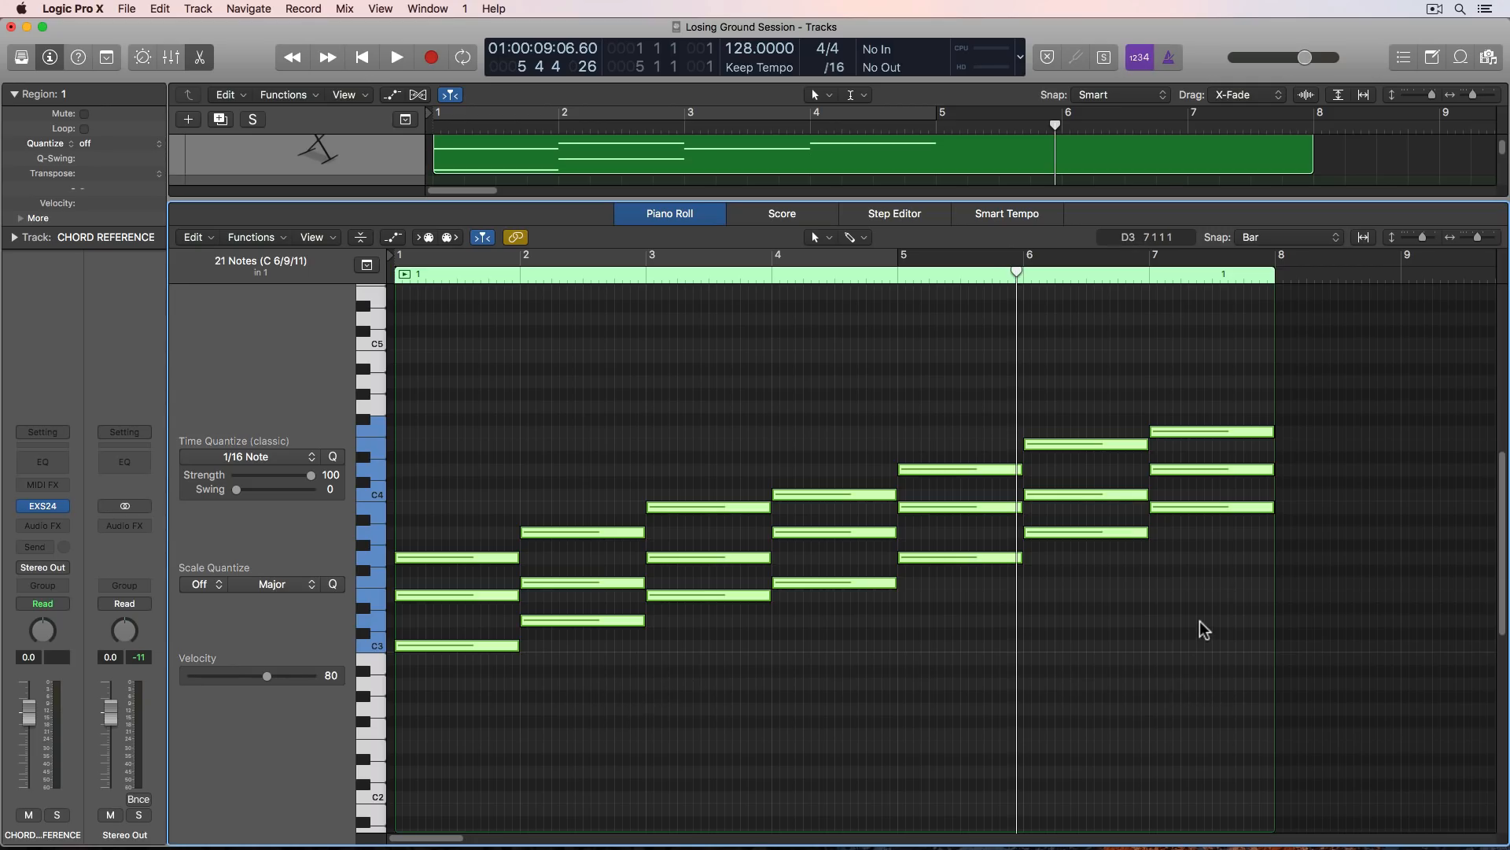
left_click(936, 644)
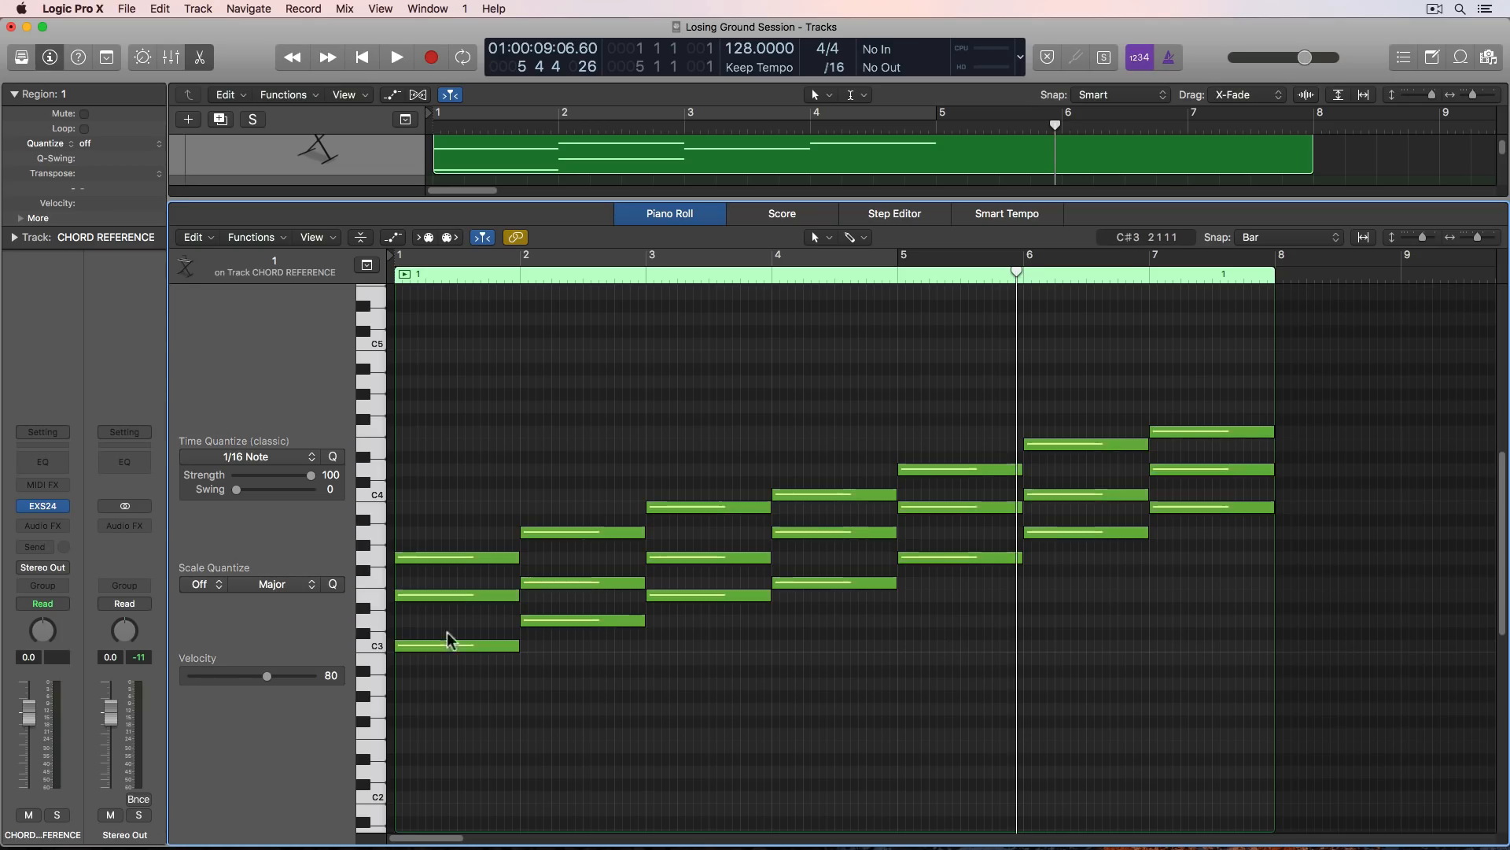
left_click(410, 645)
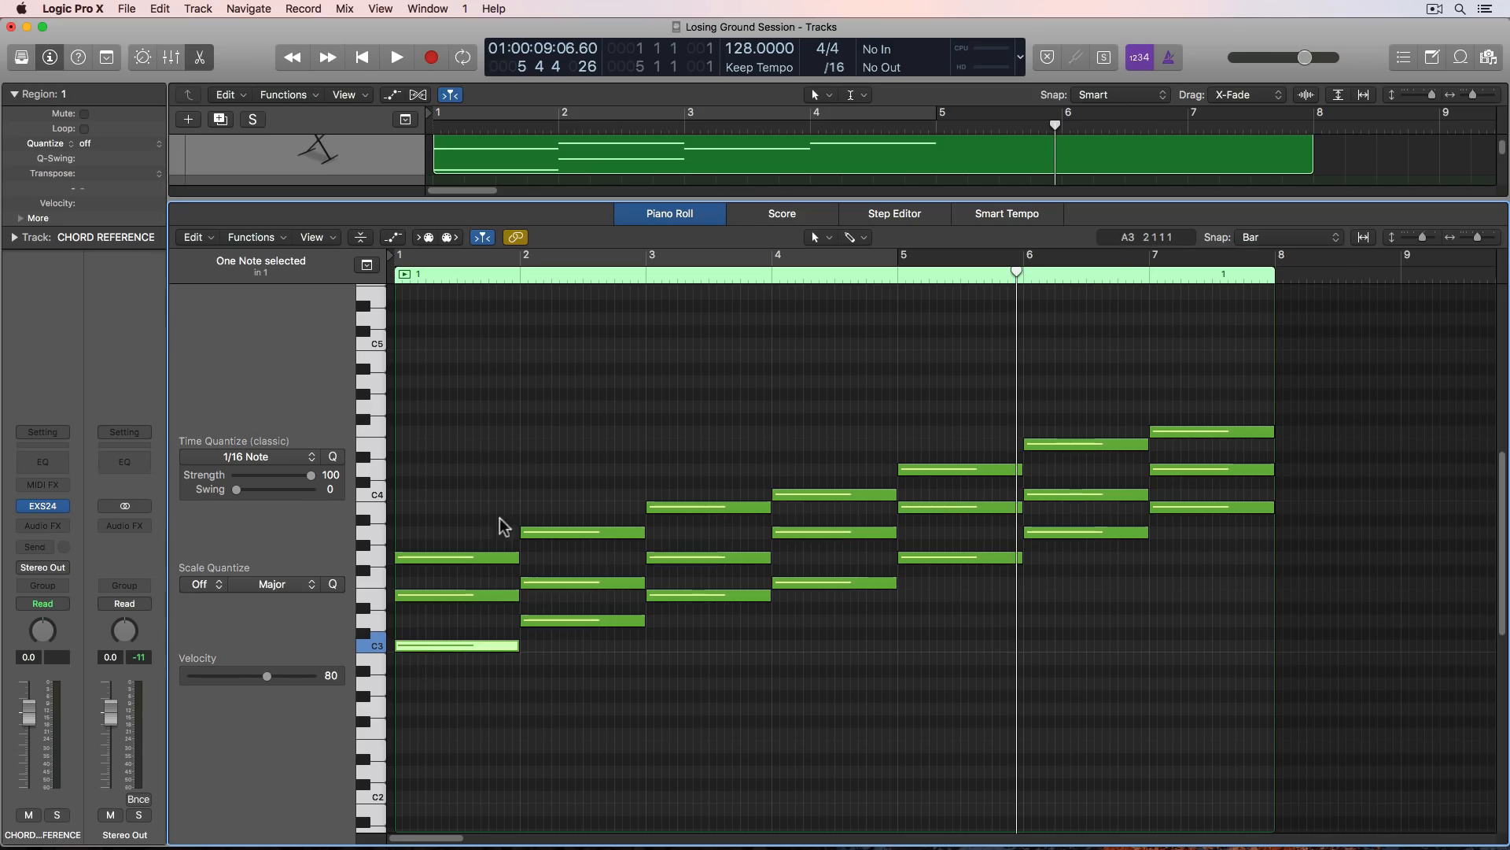
left_click_drag(475, 411, 1177, 711)
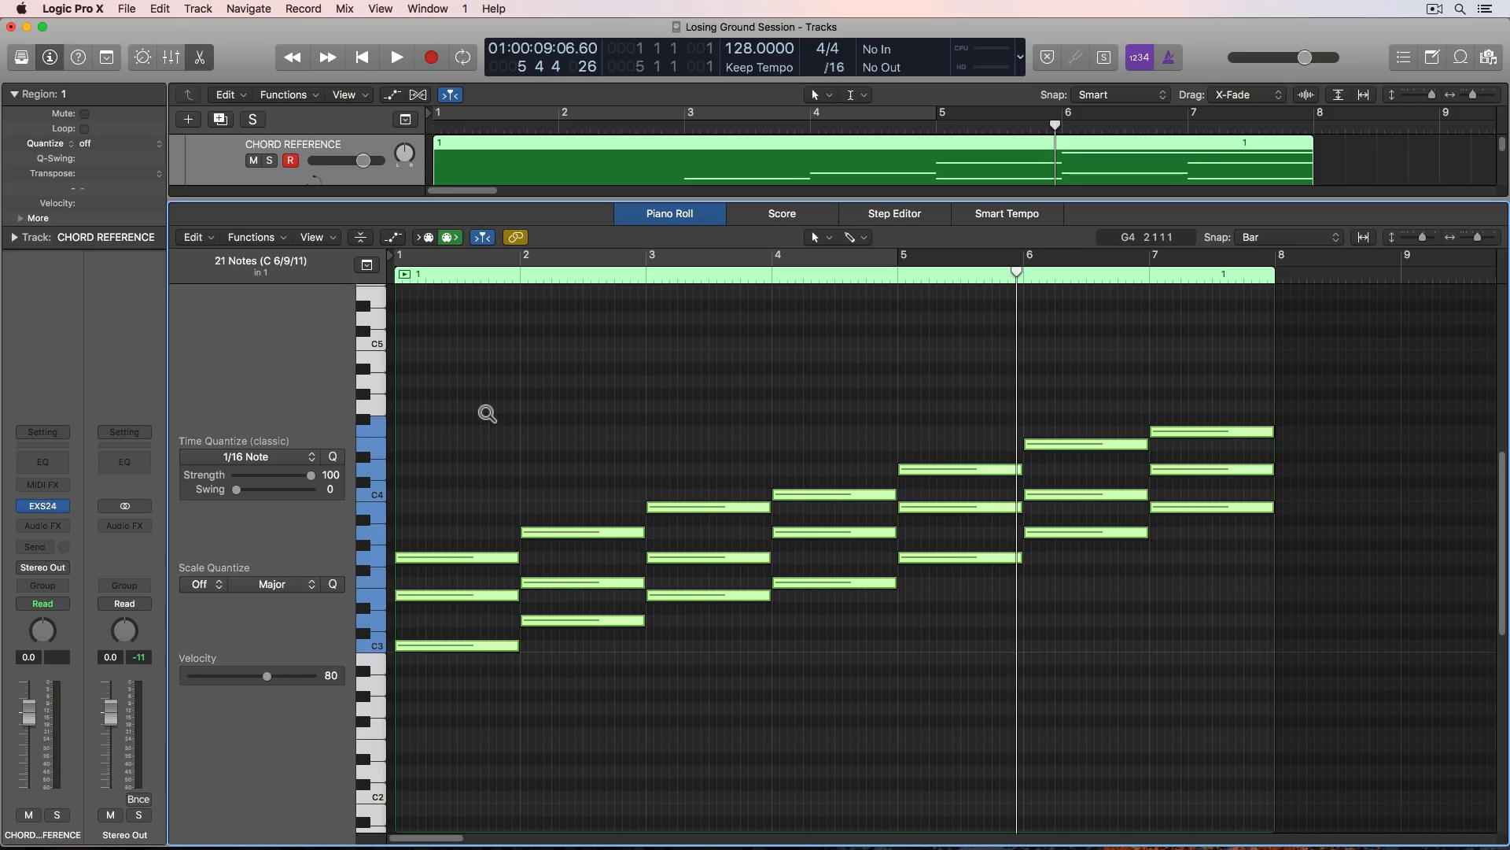
key("alt+Up")
key("alt+Up")
key("alt+Up")
key("alt+Up")
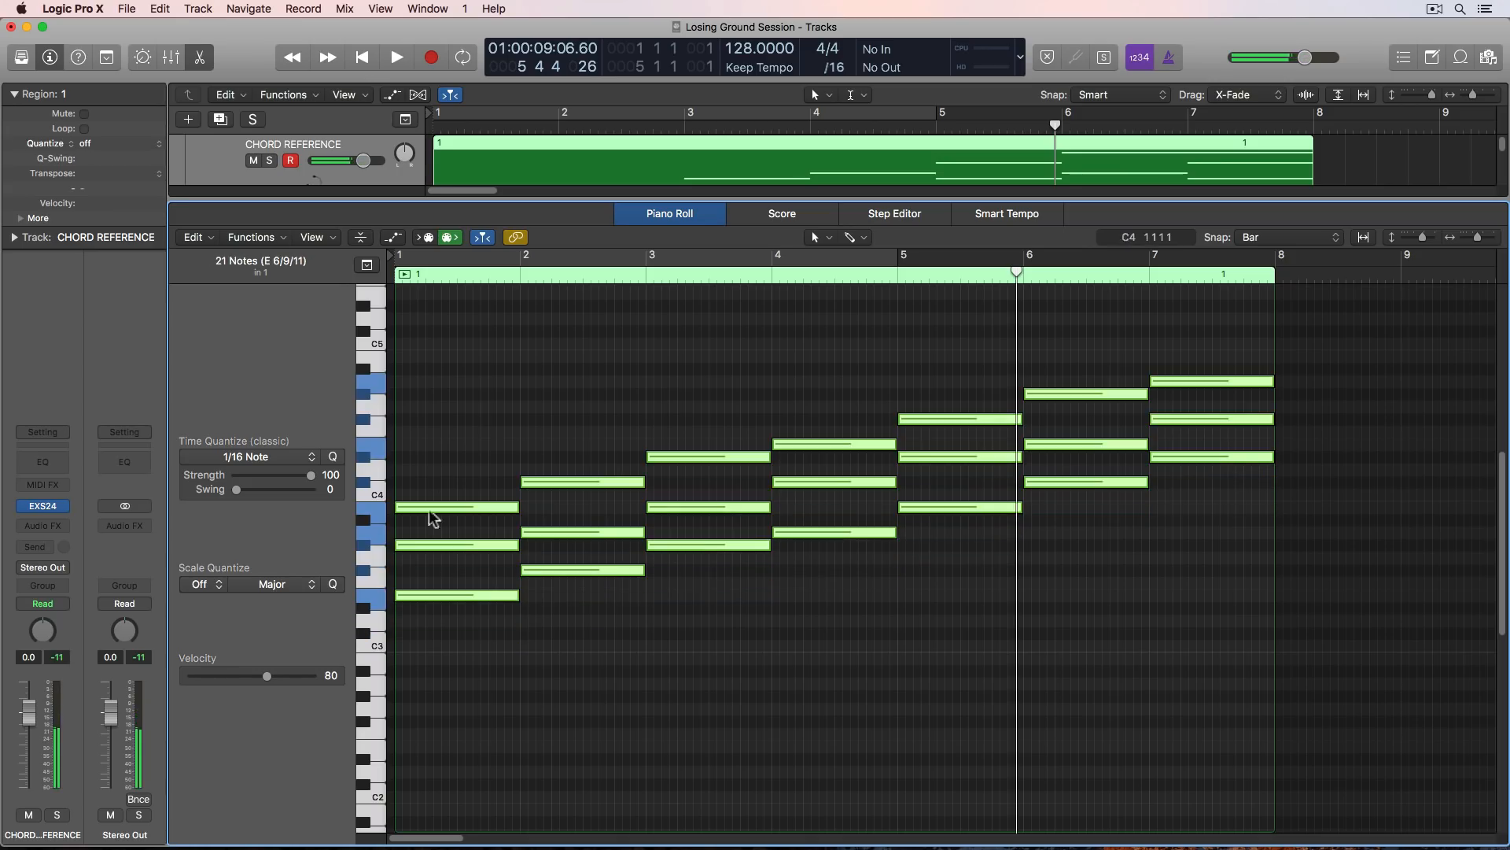
left_click(451, 618)
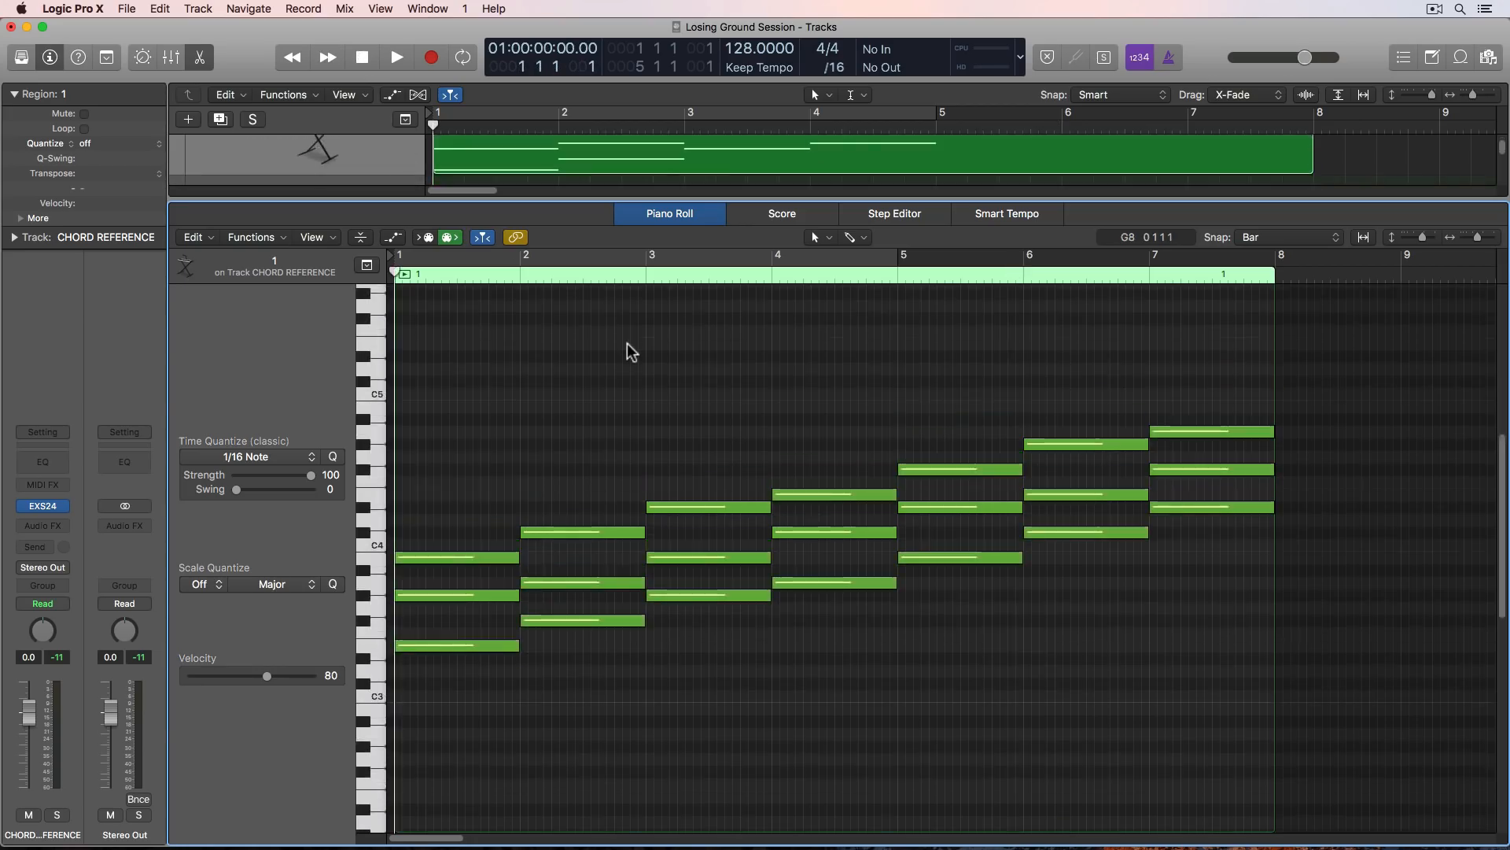
- Return to the arrangement and delete the joined region from the CHORD REFERENCE track
key("p")
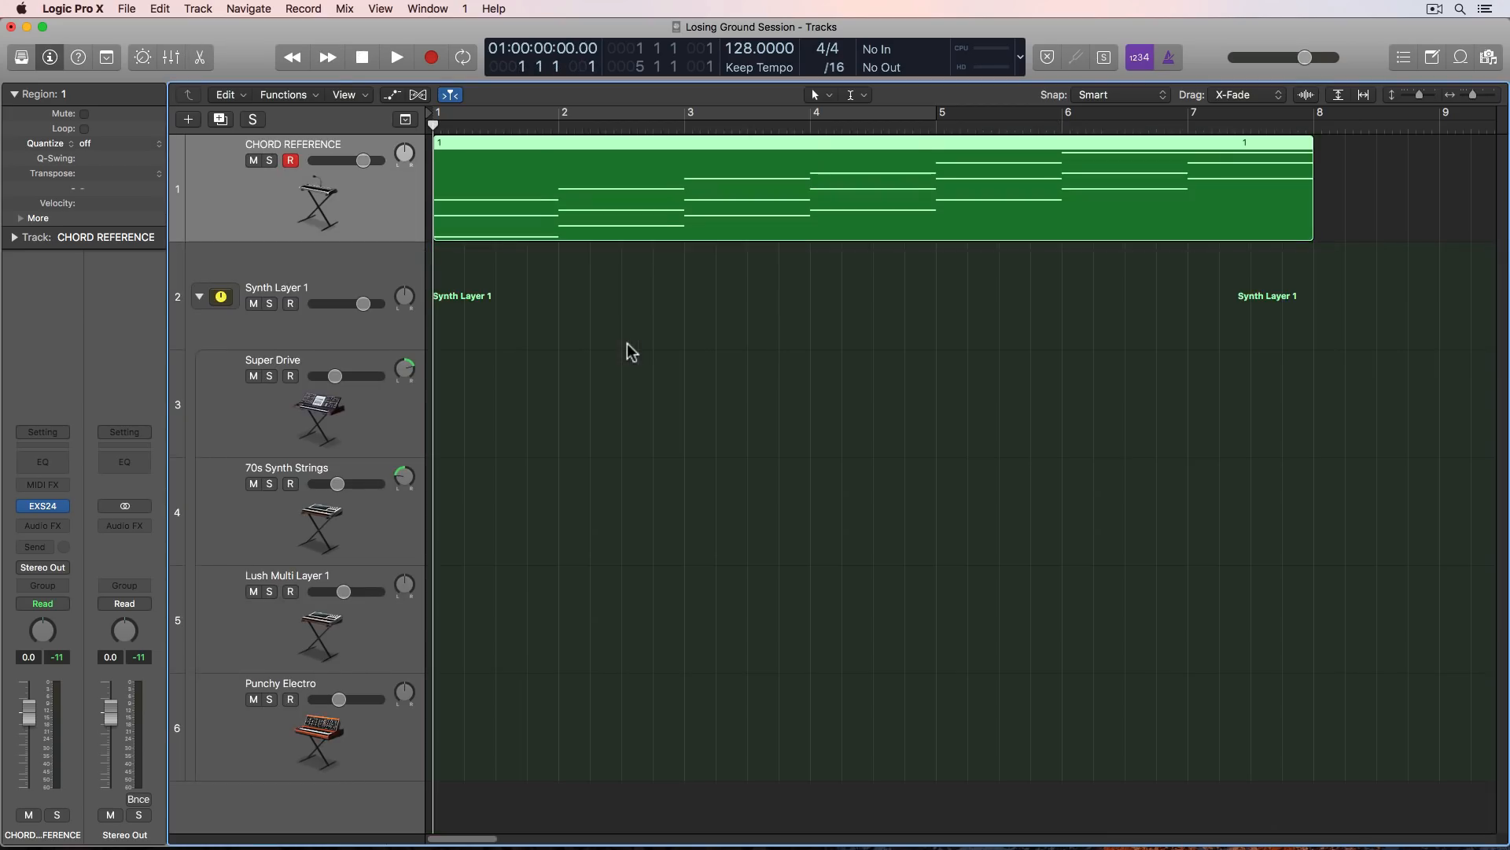
left_click(659, 293)
left_click(693, 202)
key("Delete")
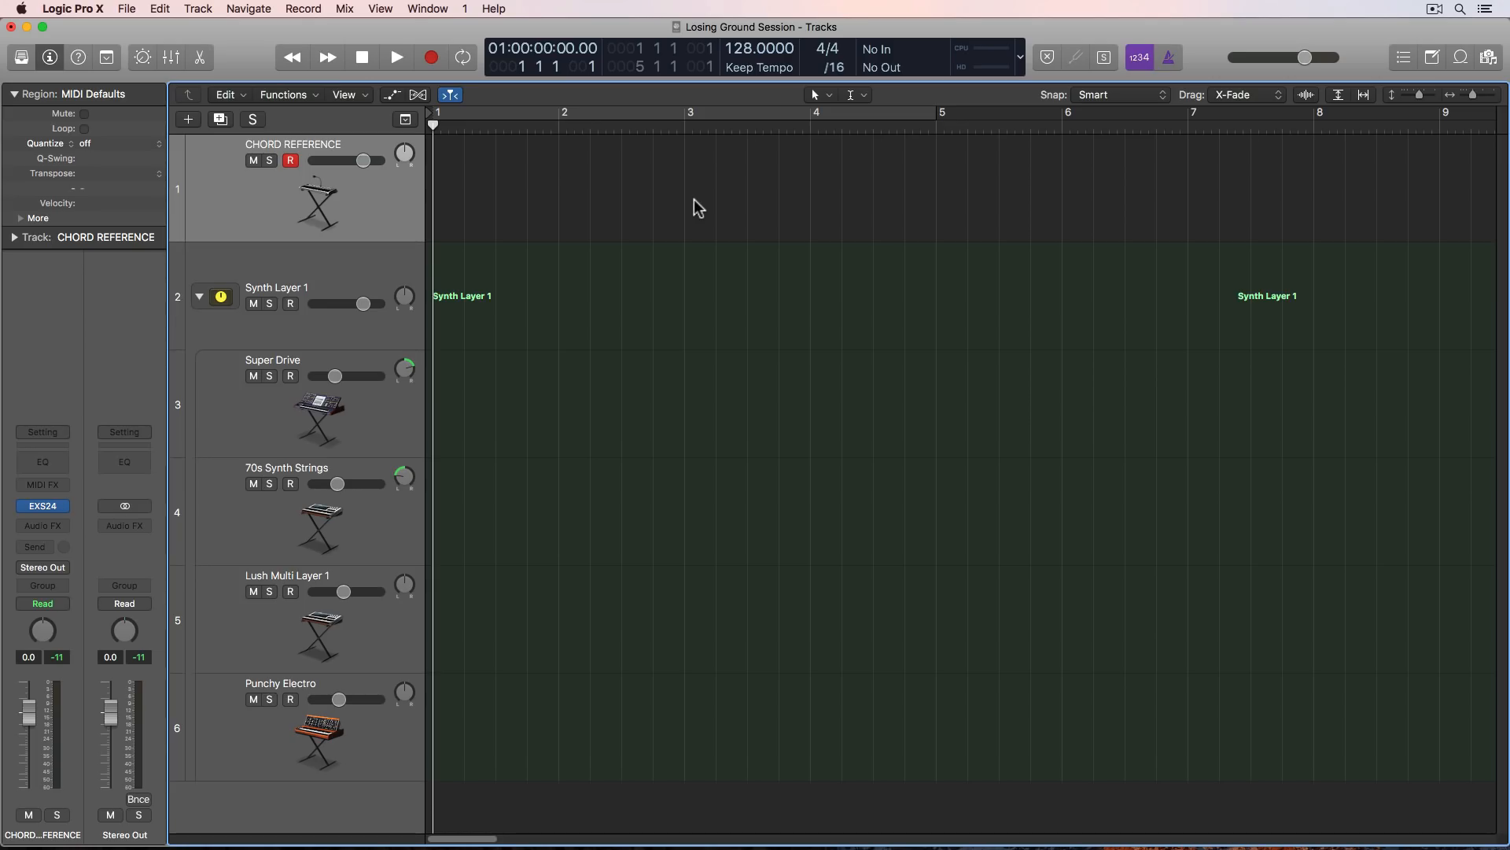
- Create an empty MIDI region at bar 1 of CHORD REFERENCE, extend it to bar 7 and open it in the Piano Roll
right_click(451, 171)
left_click(472, 178)
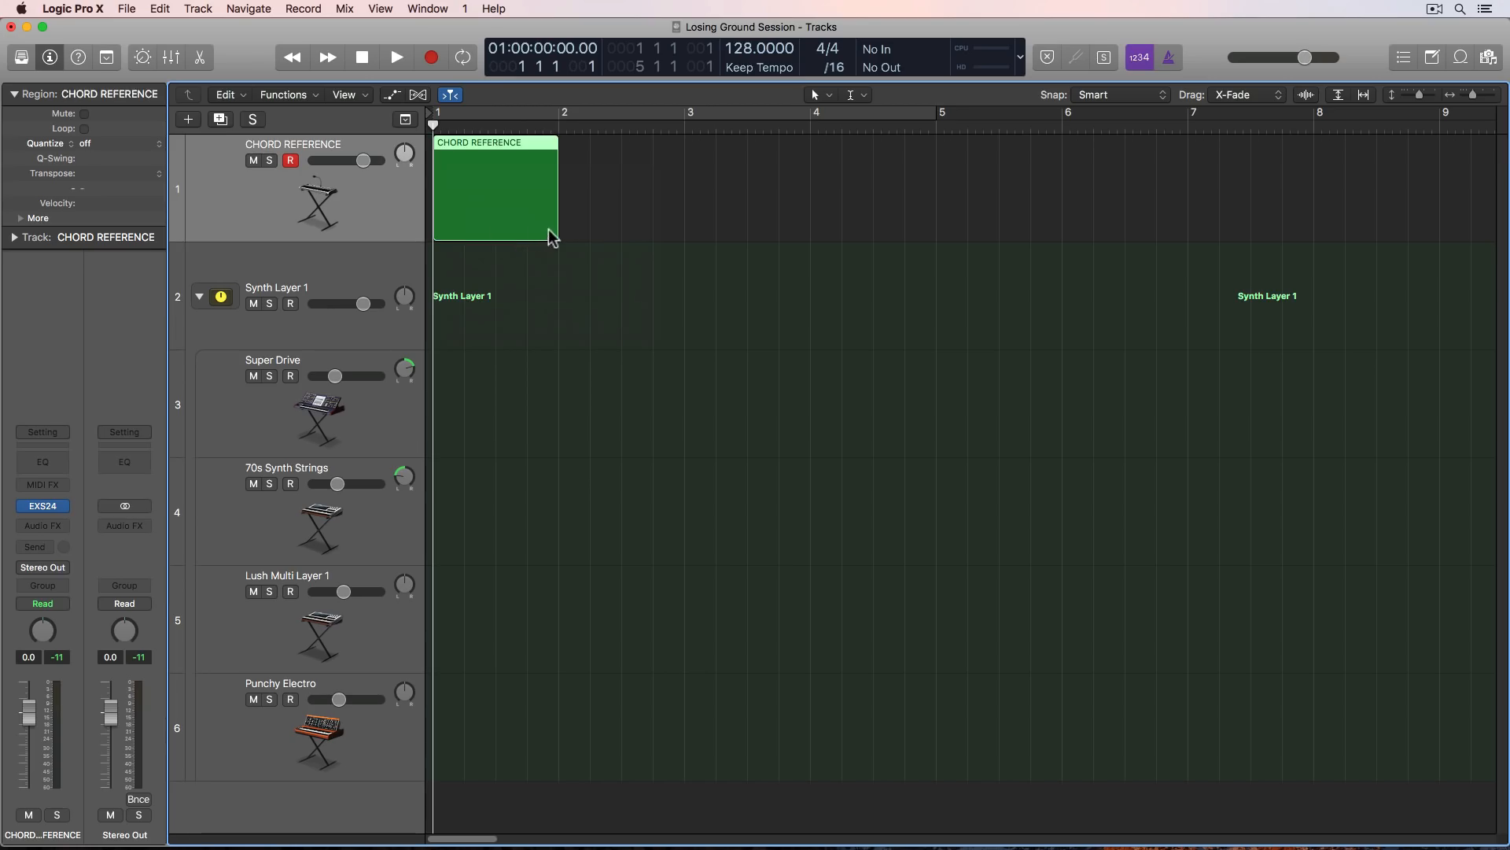
left_click_drag(552, 229, 1189, 298)
double_click(957, 230)
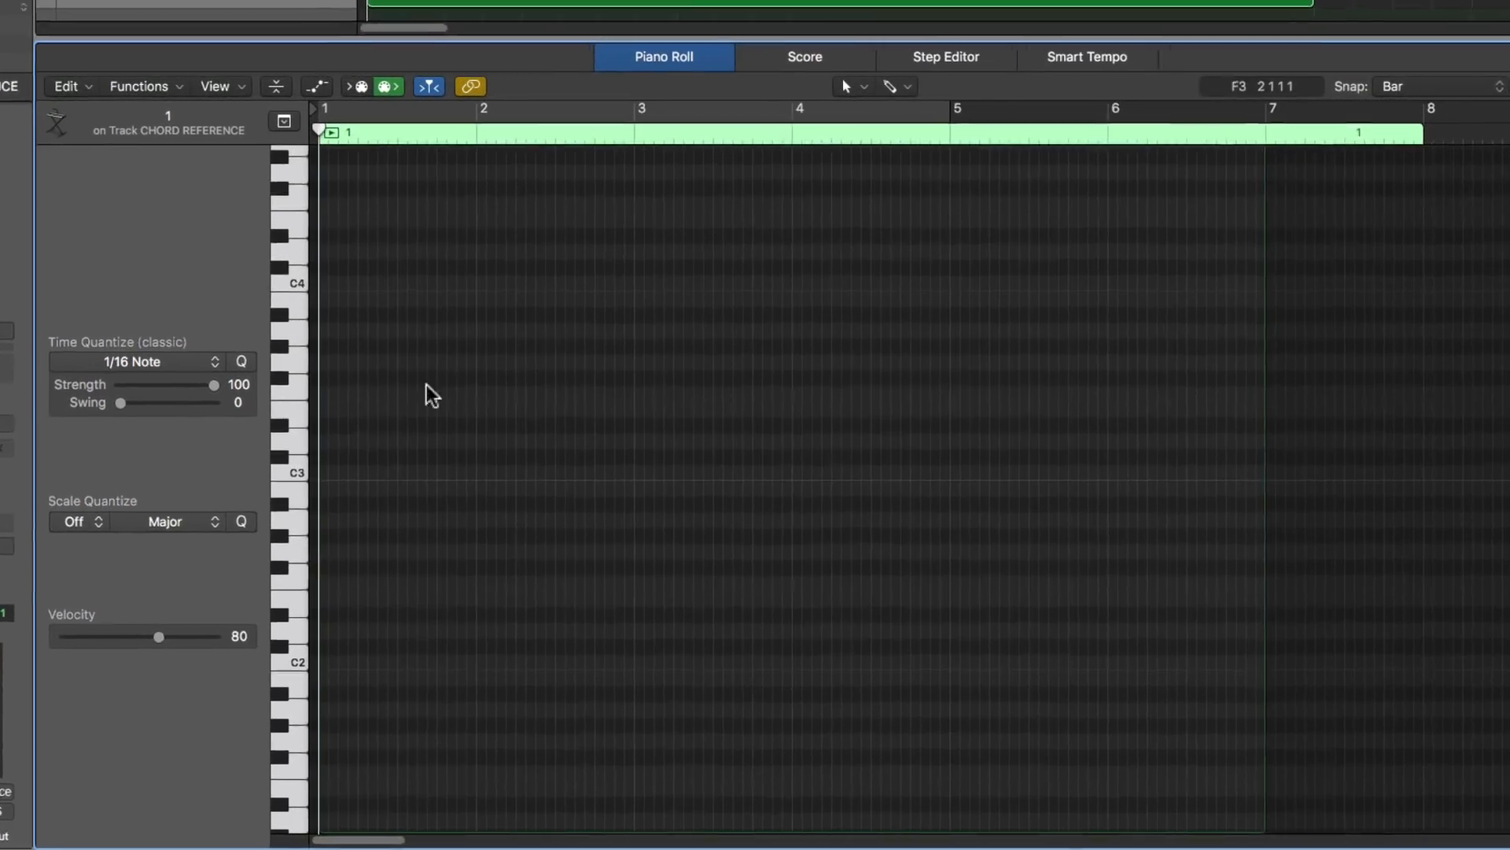
- Draw one-bar root notes A2, B2, C3, D3, E3, F3 and G3 in bars 1 to 7
left_click(277, 516)
left_click(276, 516)
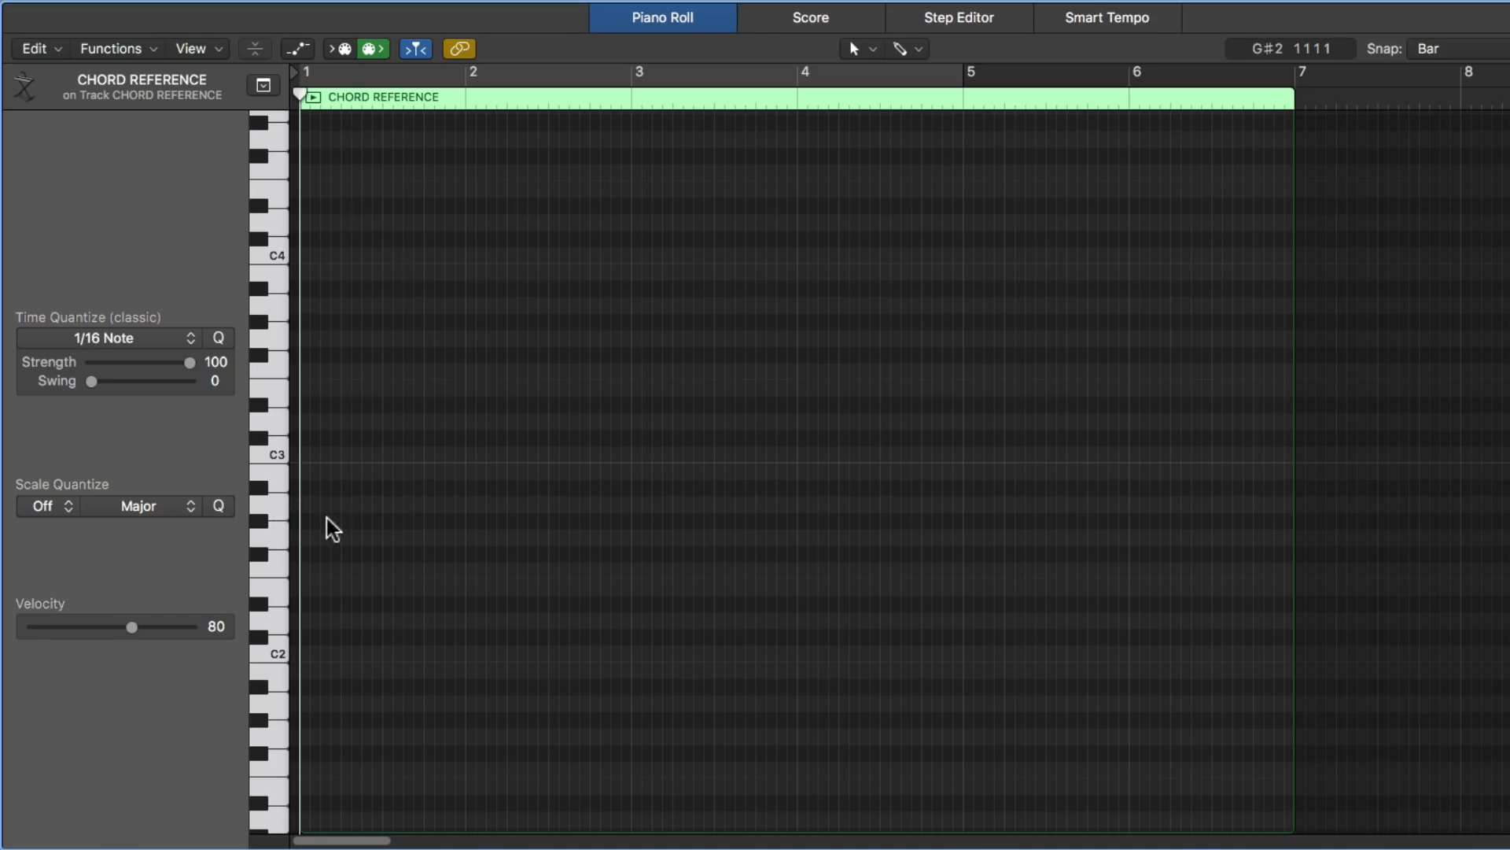
key("super+Right")
left_click_drag(309, 508, 540, 503)
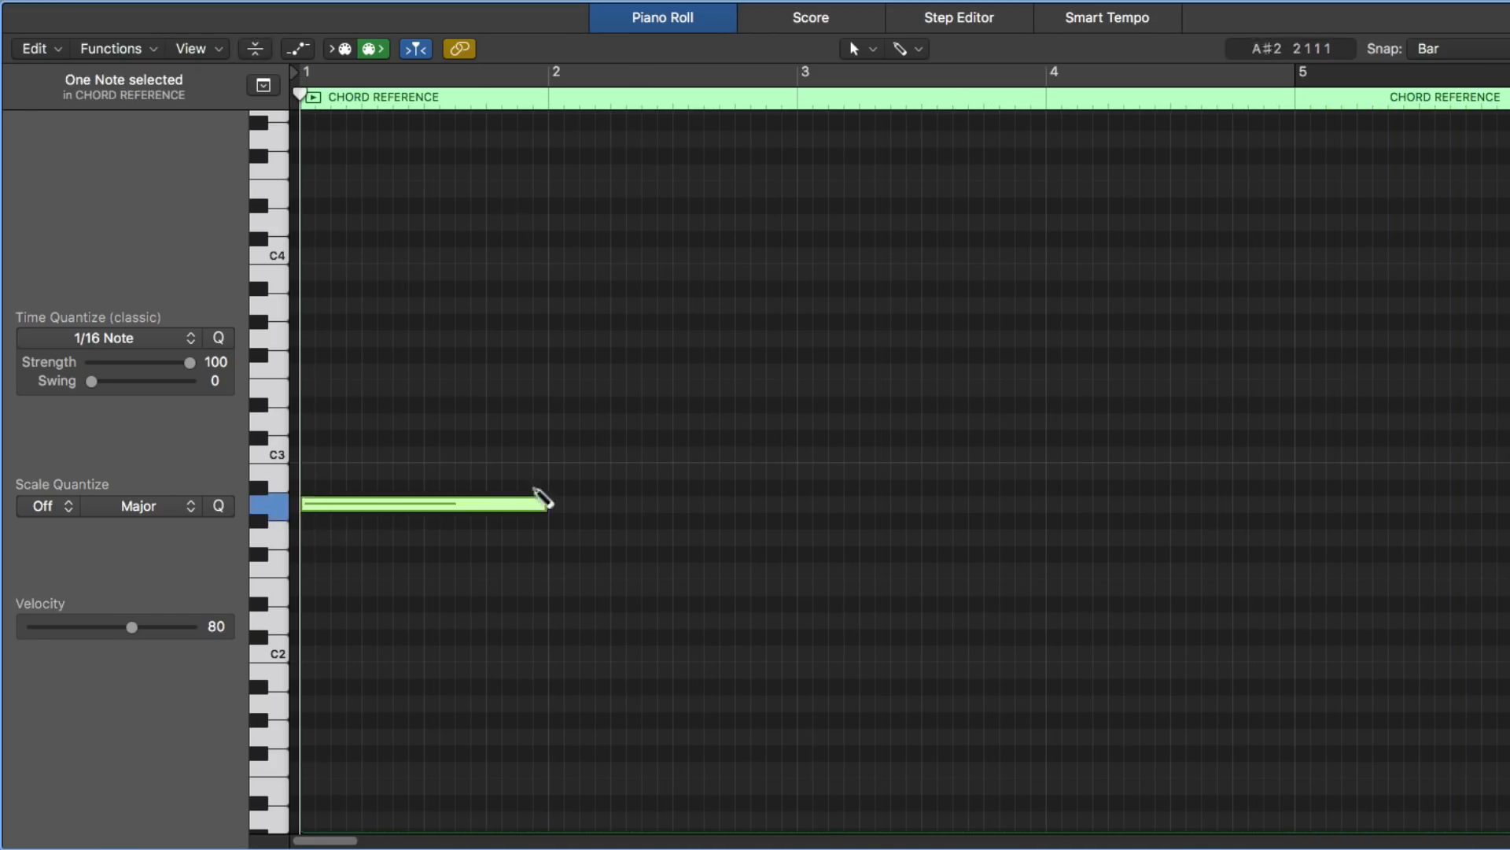
left_click(562, 472)
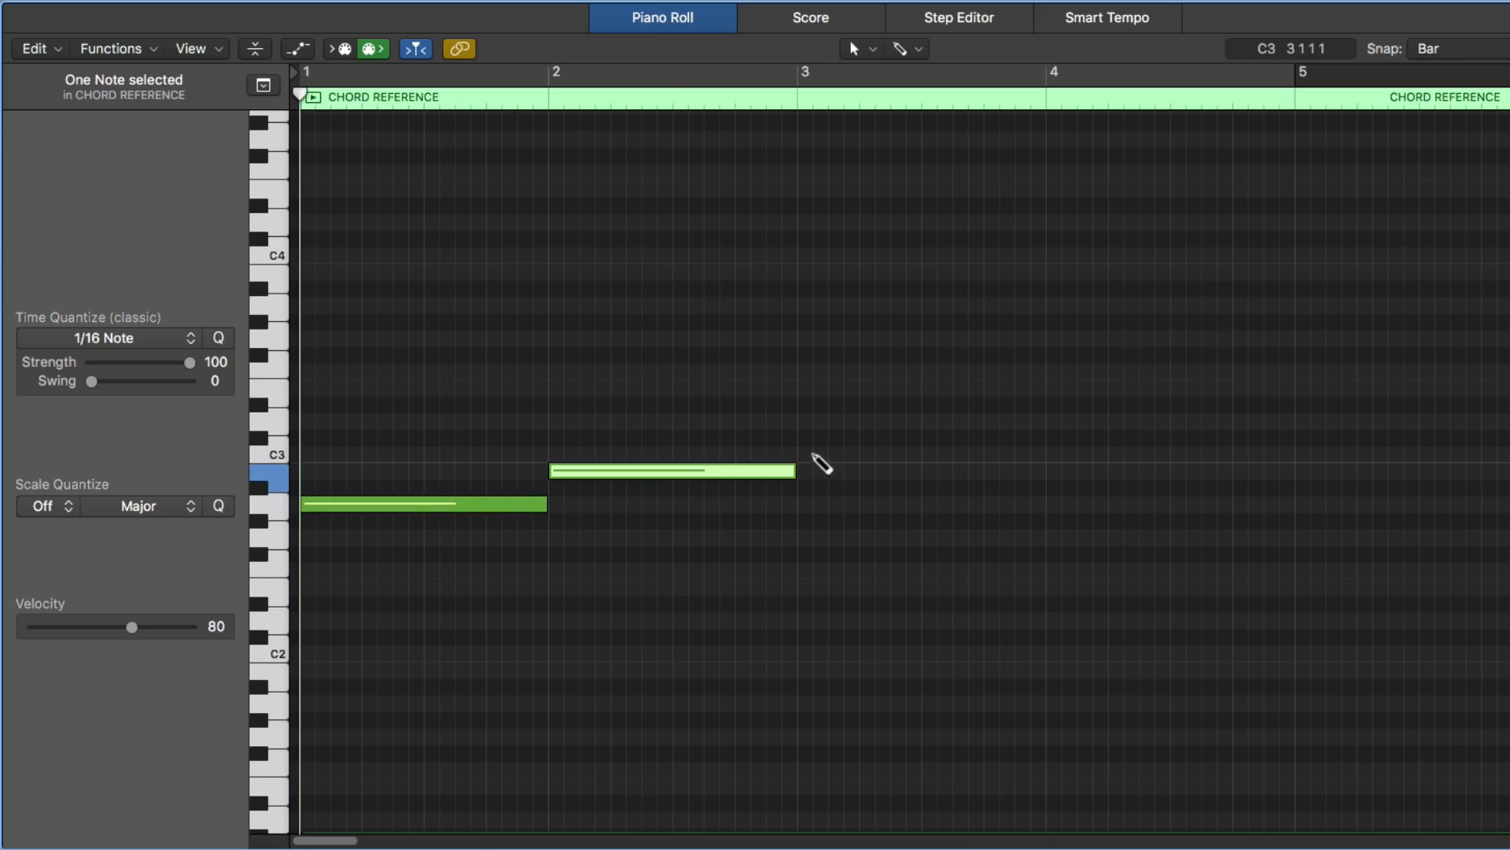
left_click(814, 454)
key("super+Left")
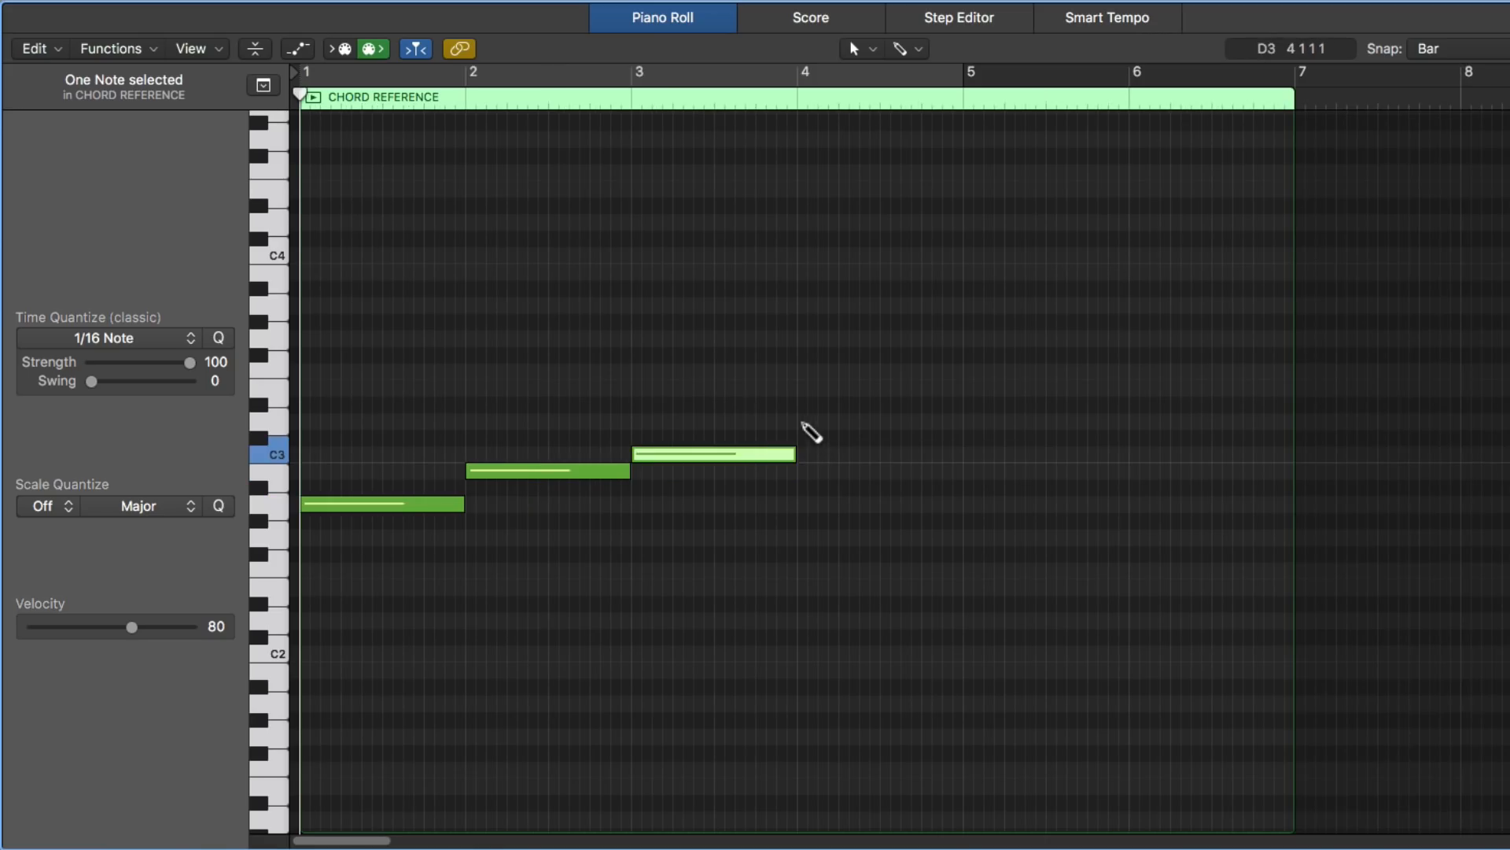
left_click(810, 421)
left_click(1054, 389)
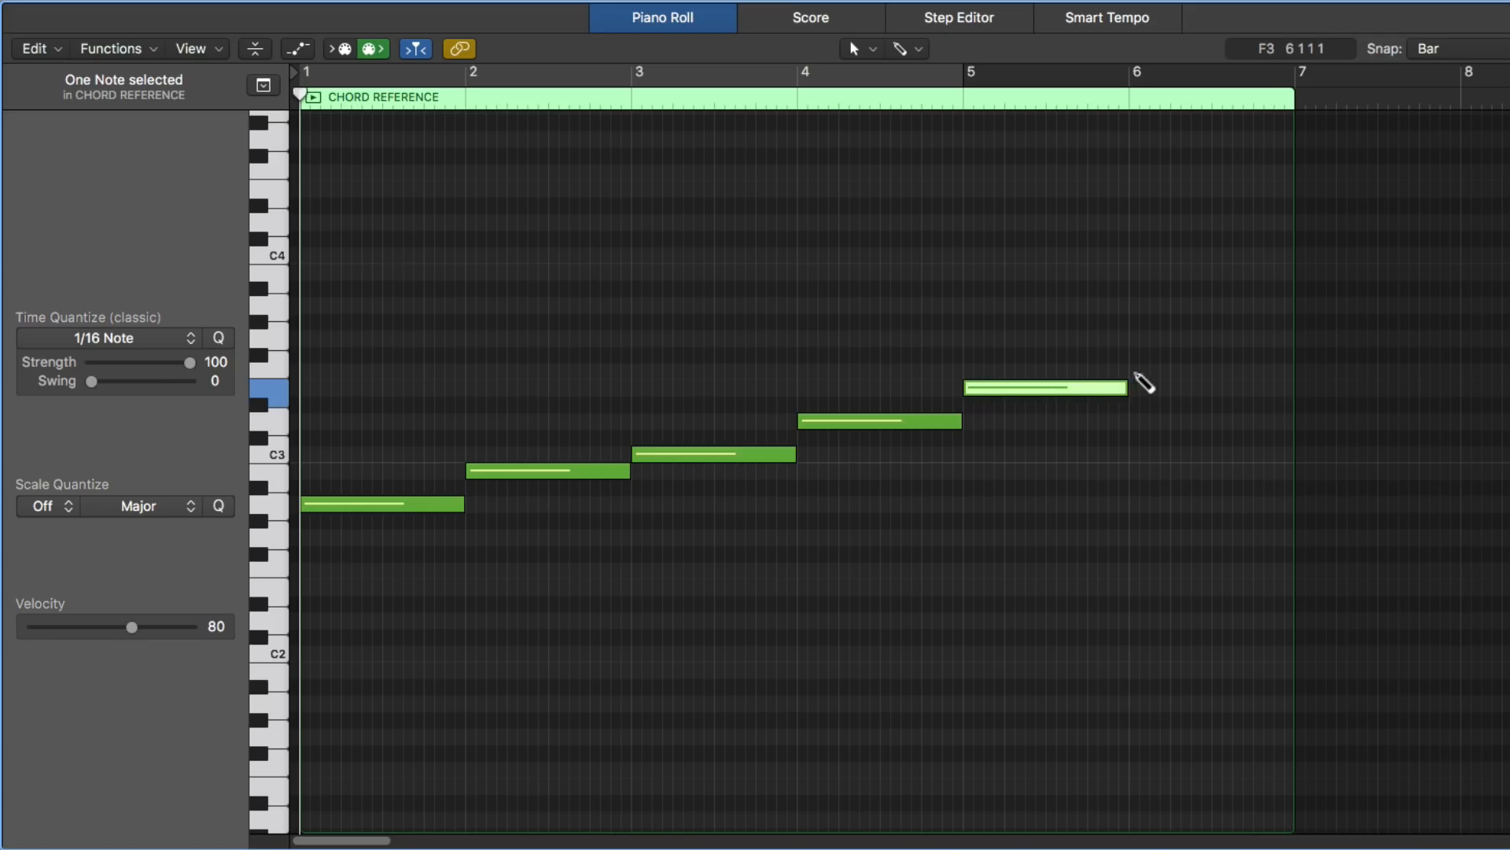
left_click(1170, 371)
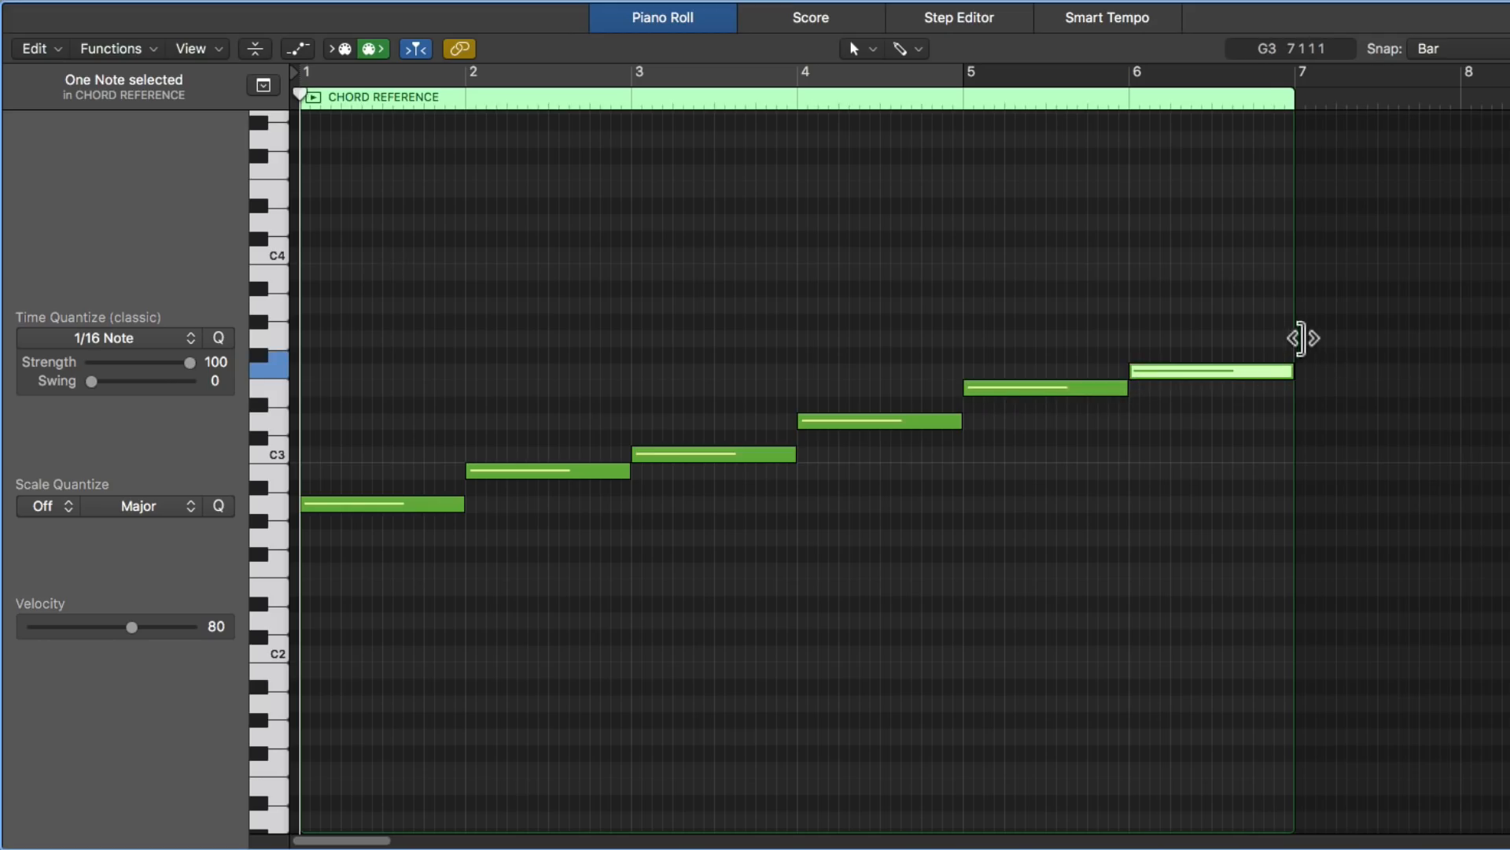
left_click(1307, 339)
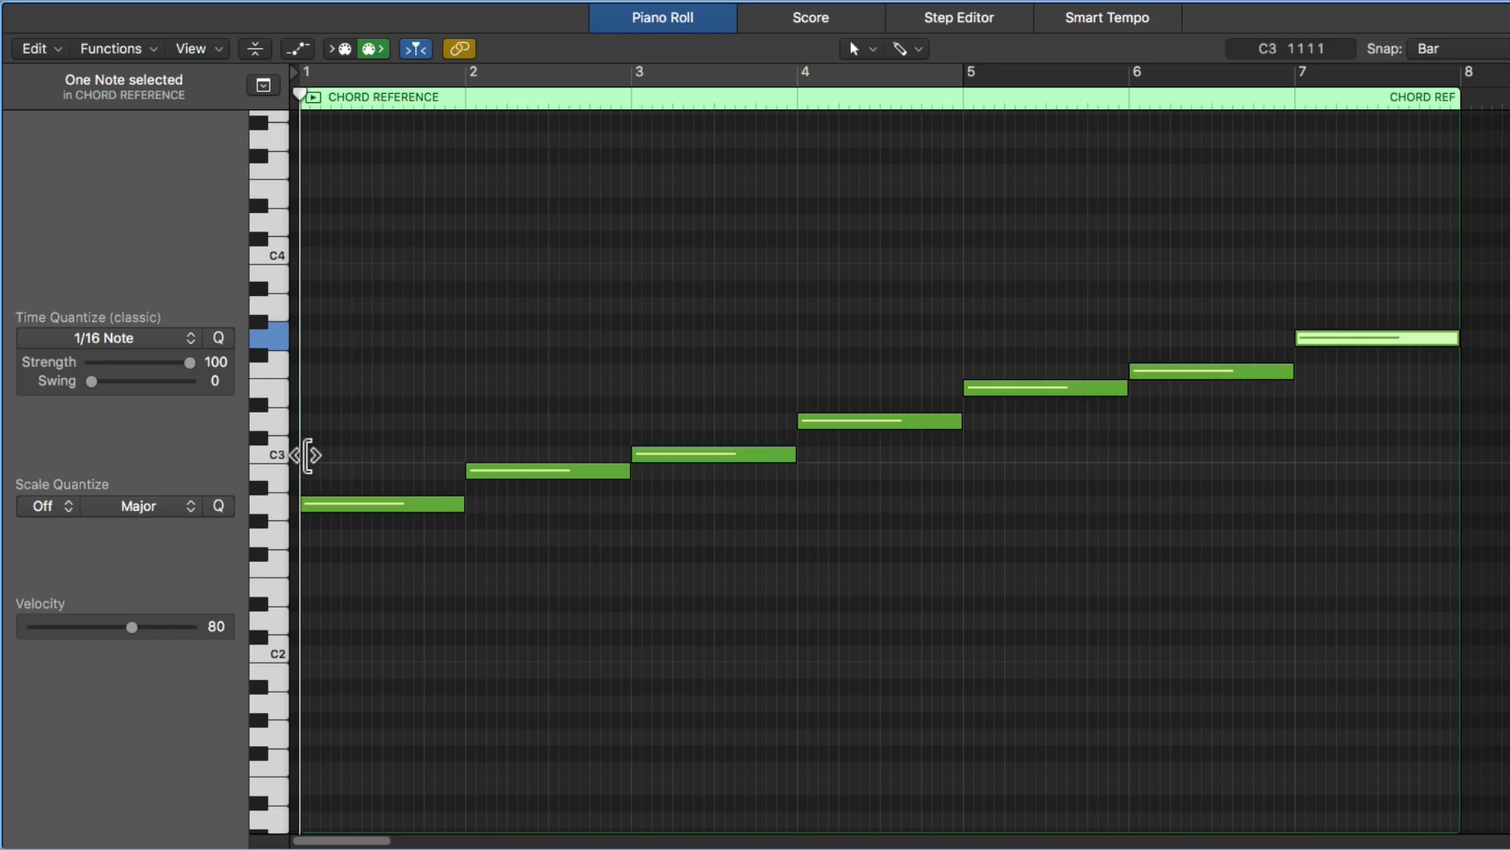
- Complete the triads in bars 1 to 3 by adding C3 and E3, D3 and F3, and E3 and G3 above the roots
left_click(307, 455)
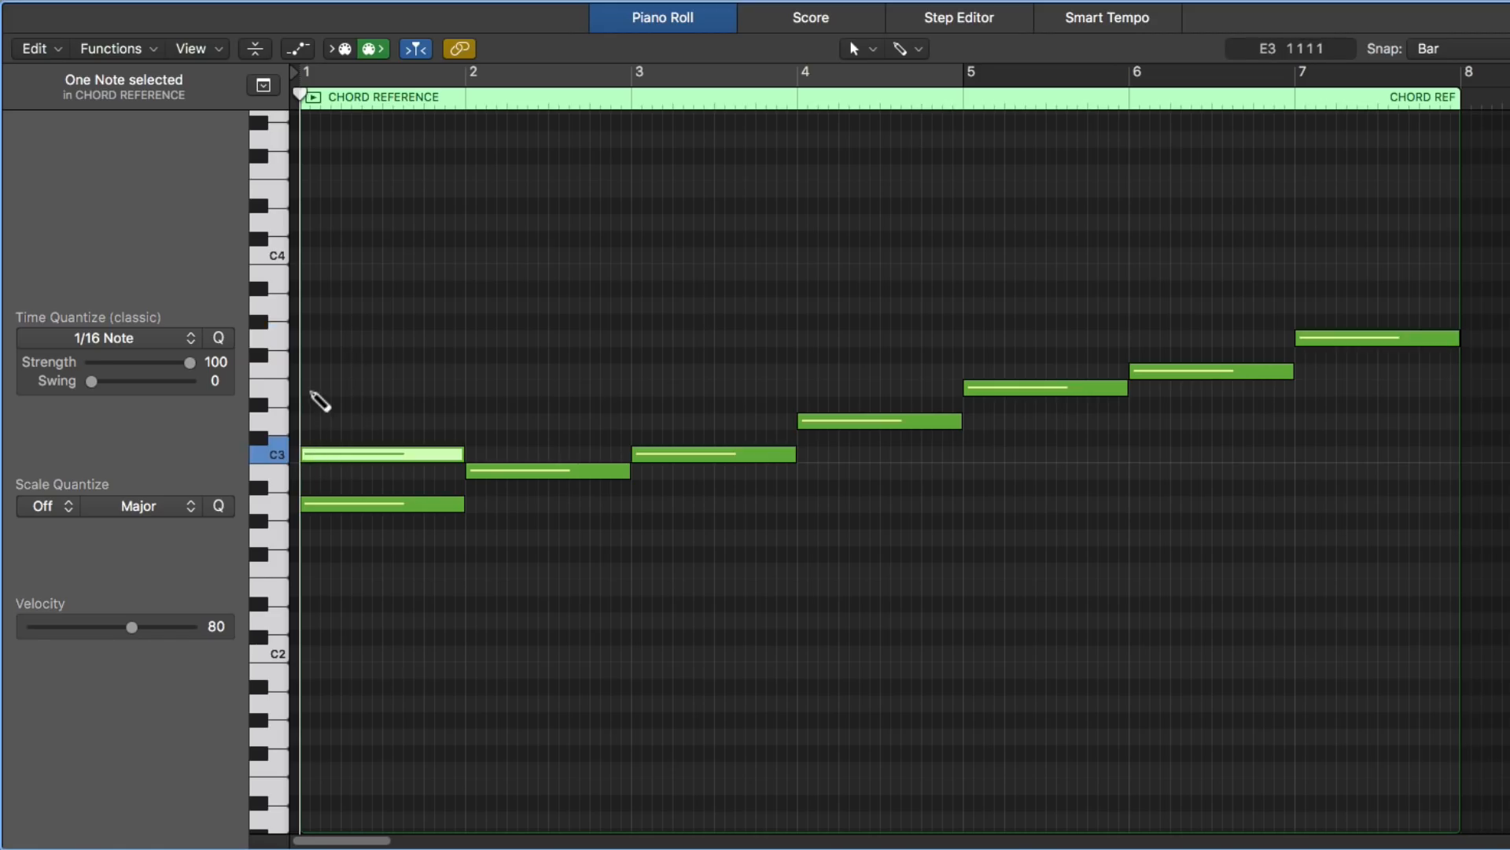
left_click(316, 388)
left_click(484, 421)
left_click(520, 371)
left_click(645, 388)
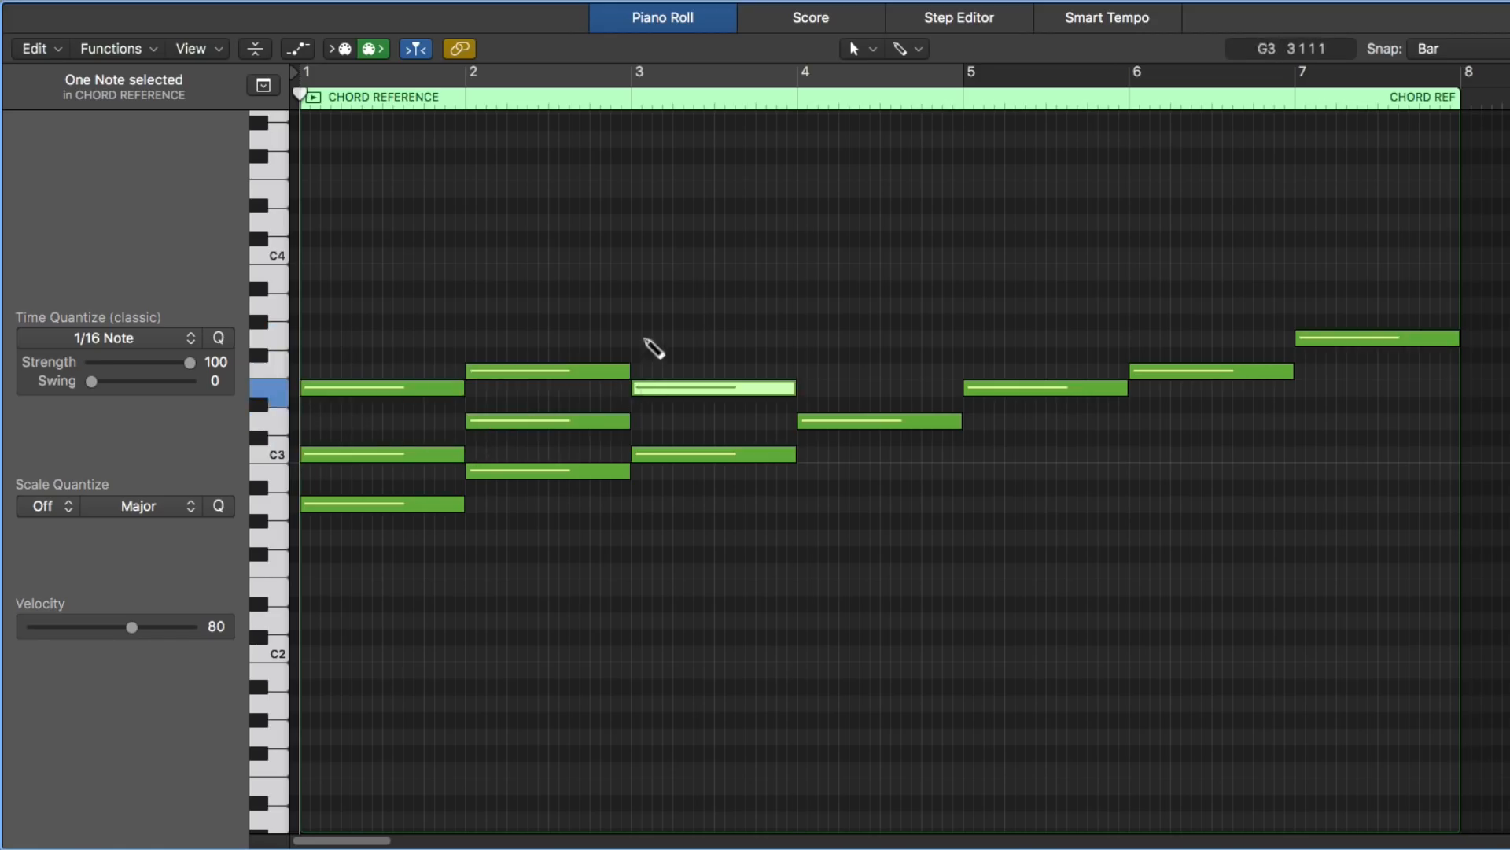
left_click(650, 338)
- Complete the triads in bars 4 to 7 with F3/A3, G3/B3, A3/C4 and B3/D4, and play the seven chords
left_click(810, 370)
left_click(810, 304)
left_click(975, 338)
left_click(980, 271)
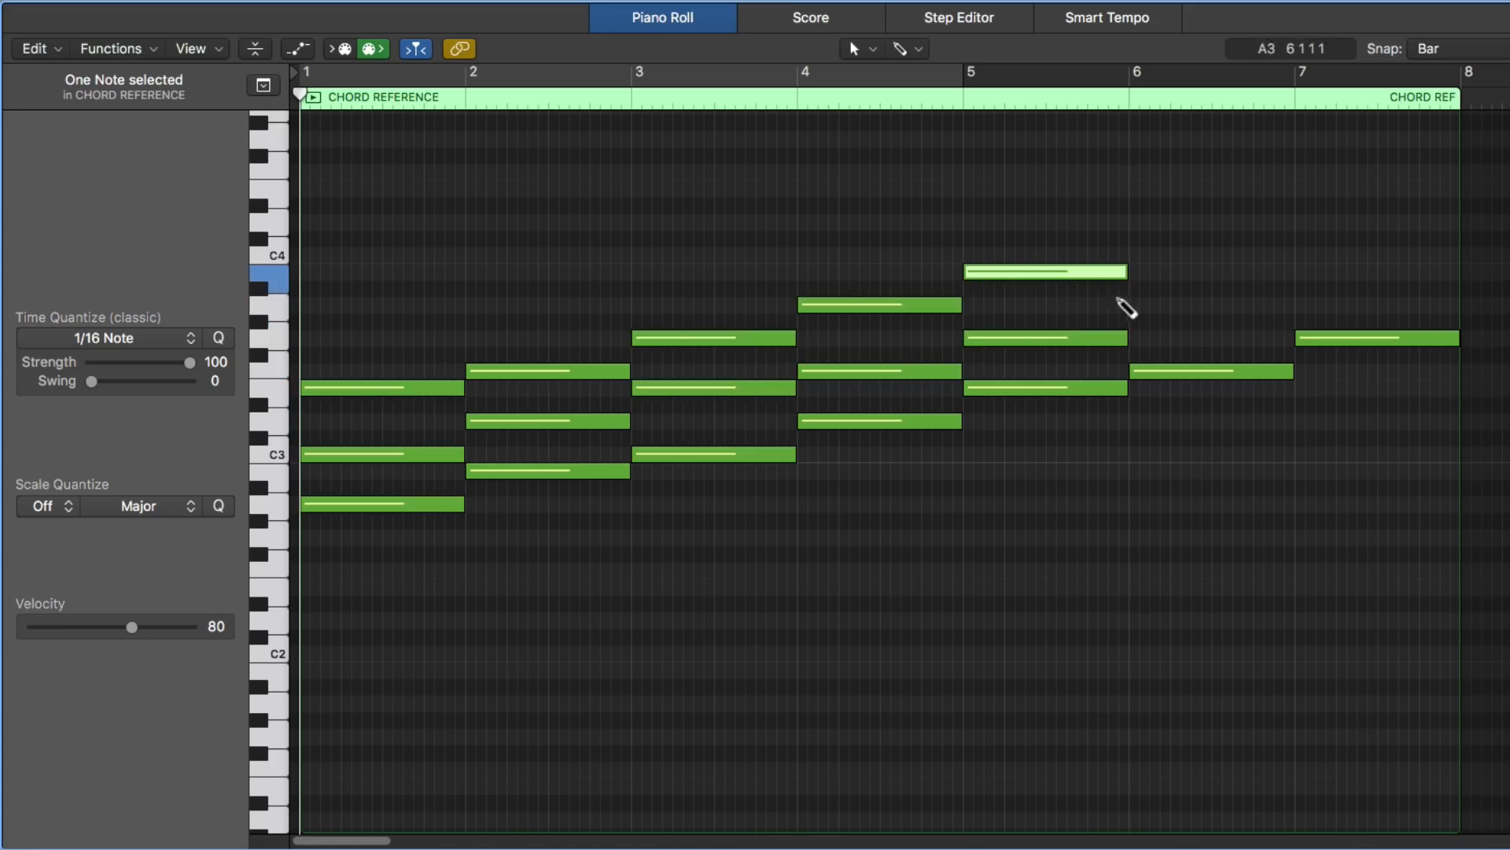
left_click(1141, 304)
left_click(1141, 255)
left_click(1310, 272)
left_click(1309, 222)
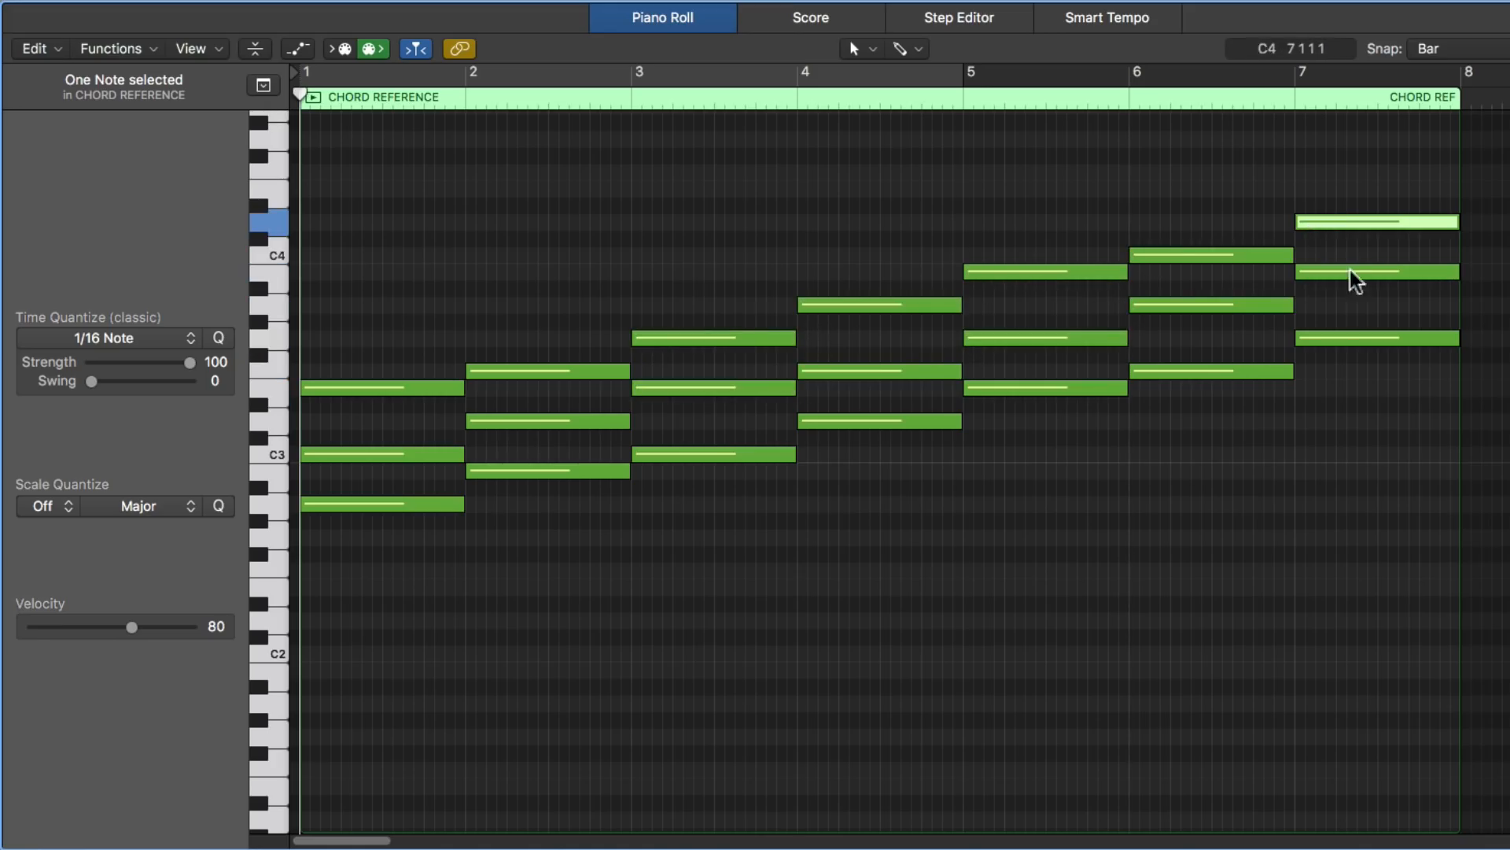
left_click(840, 543)
key("space")
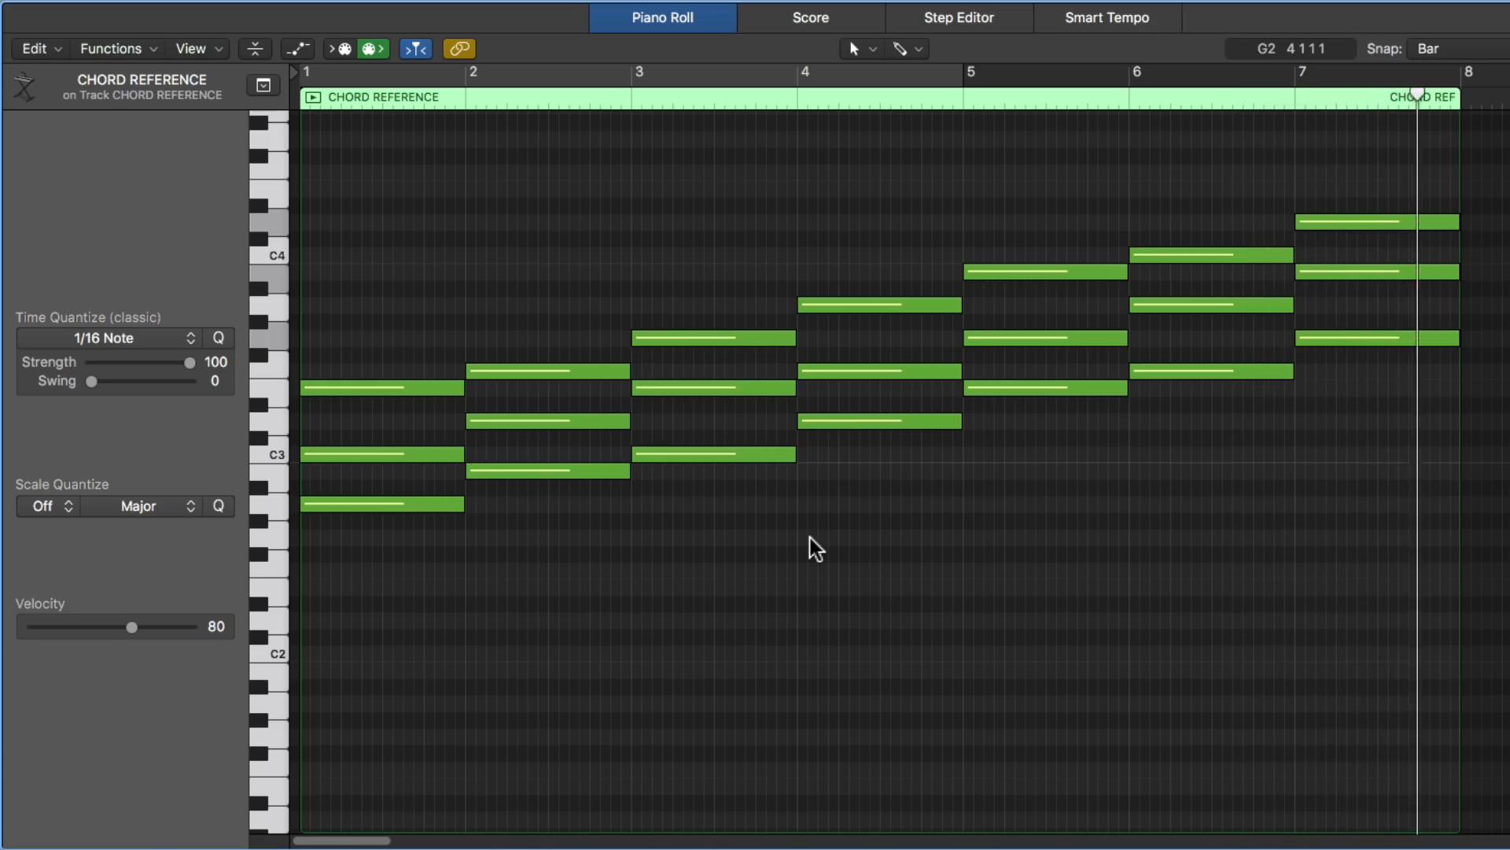
- Transpose all the notes in the A minor chord reference region up six semitones
key("super+a")
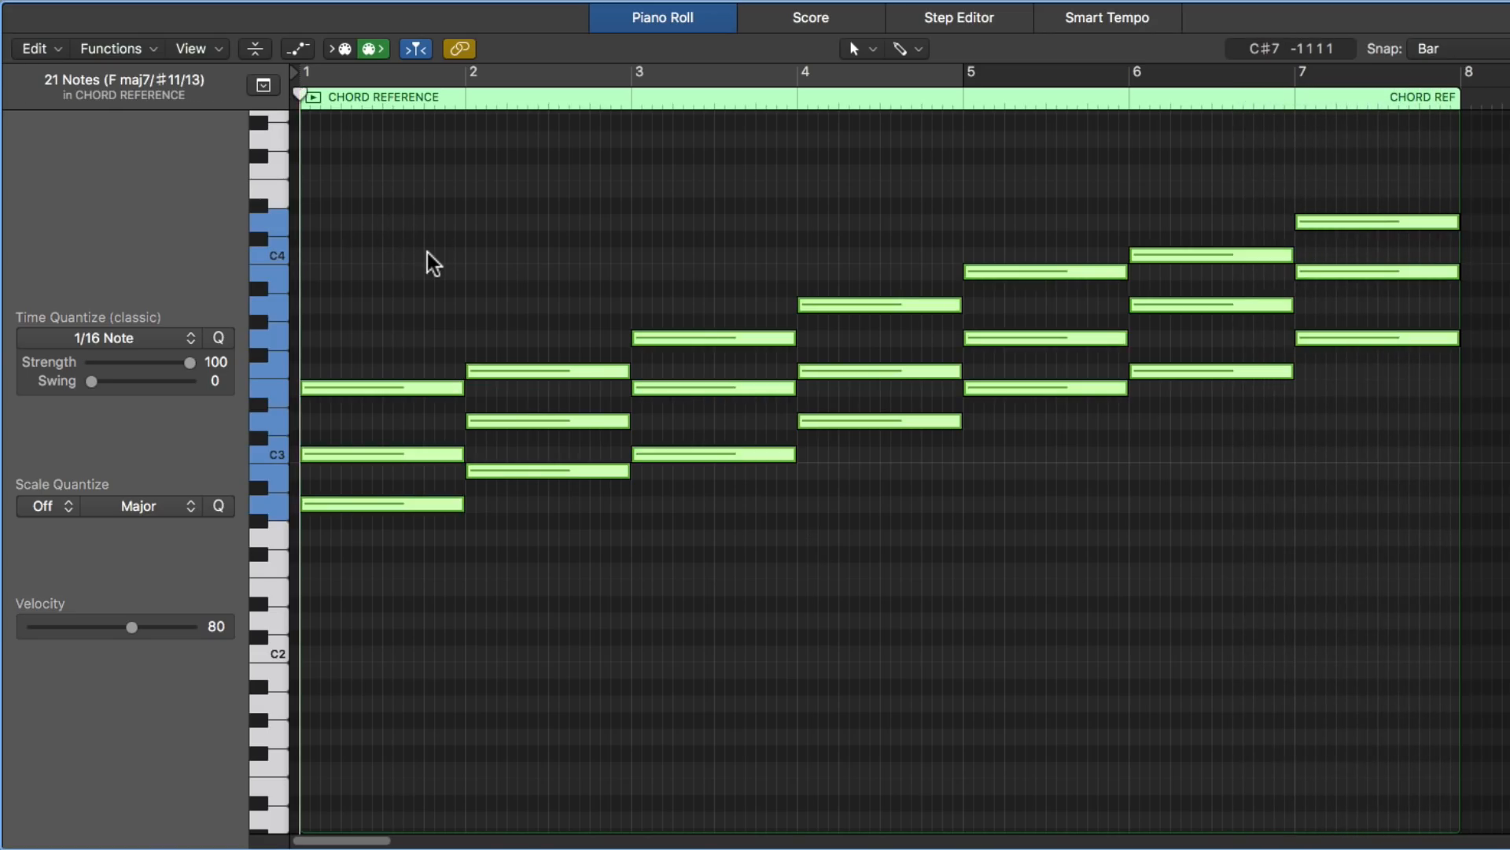
key("alt+Up")
key("alt+Up")
key("alt+Up")
key("alt+Up")
key("alt+Up")
key("alt+Up")
key("alt+Up")
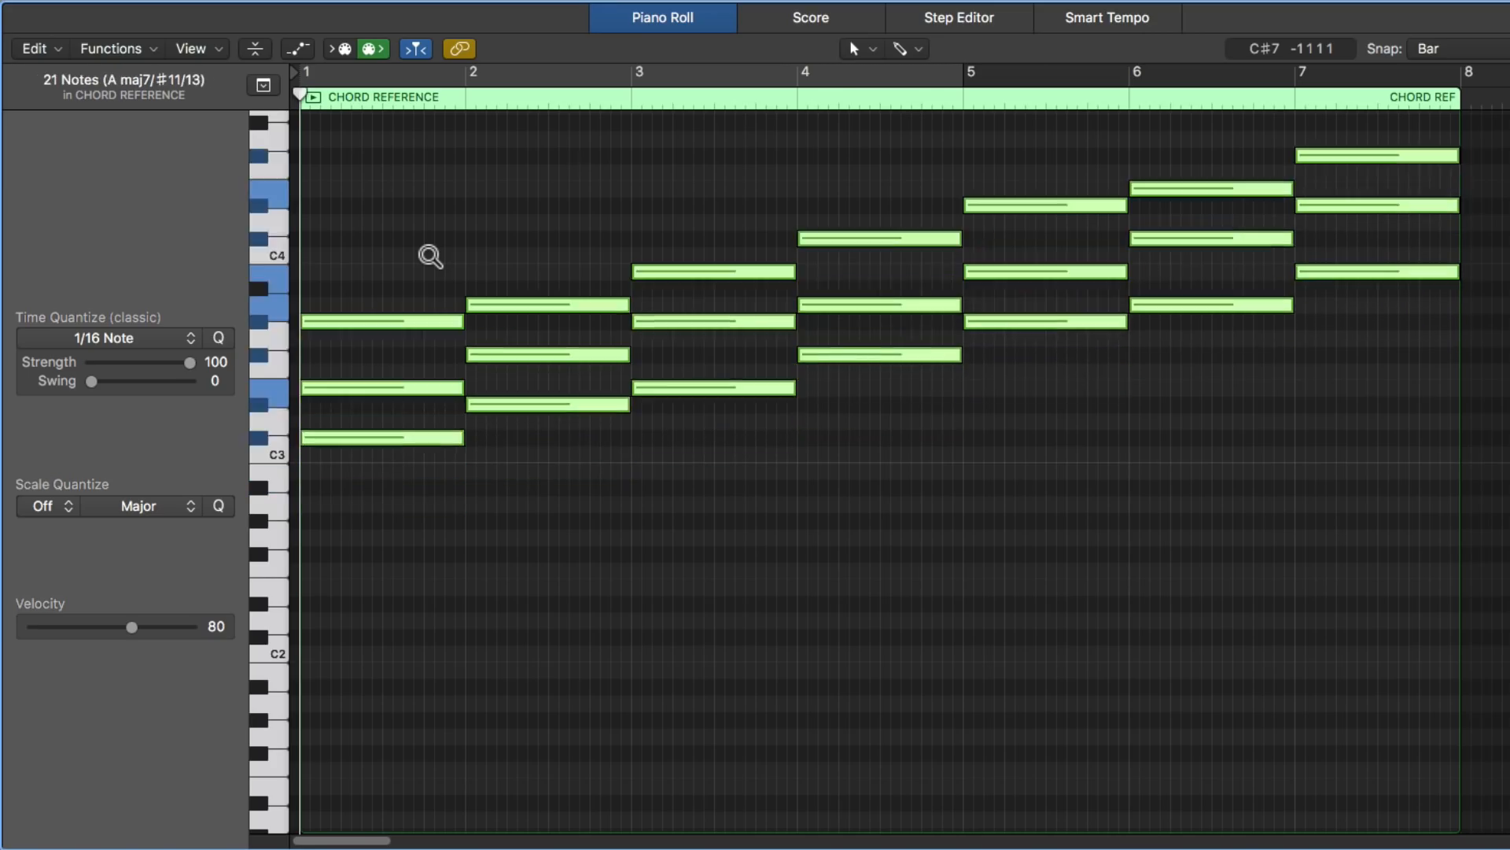
key("alt+Down")
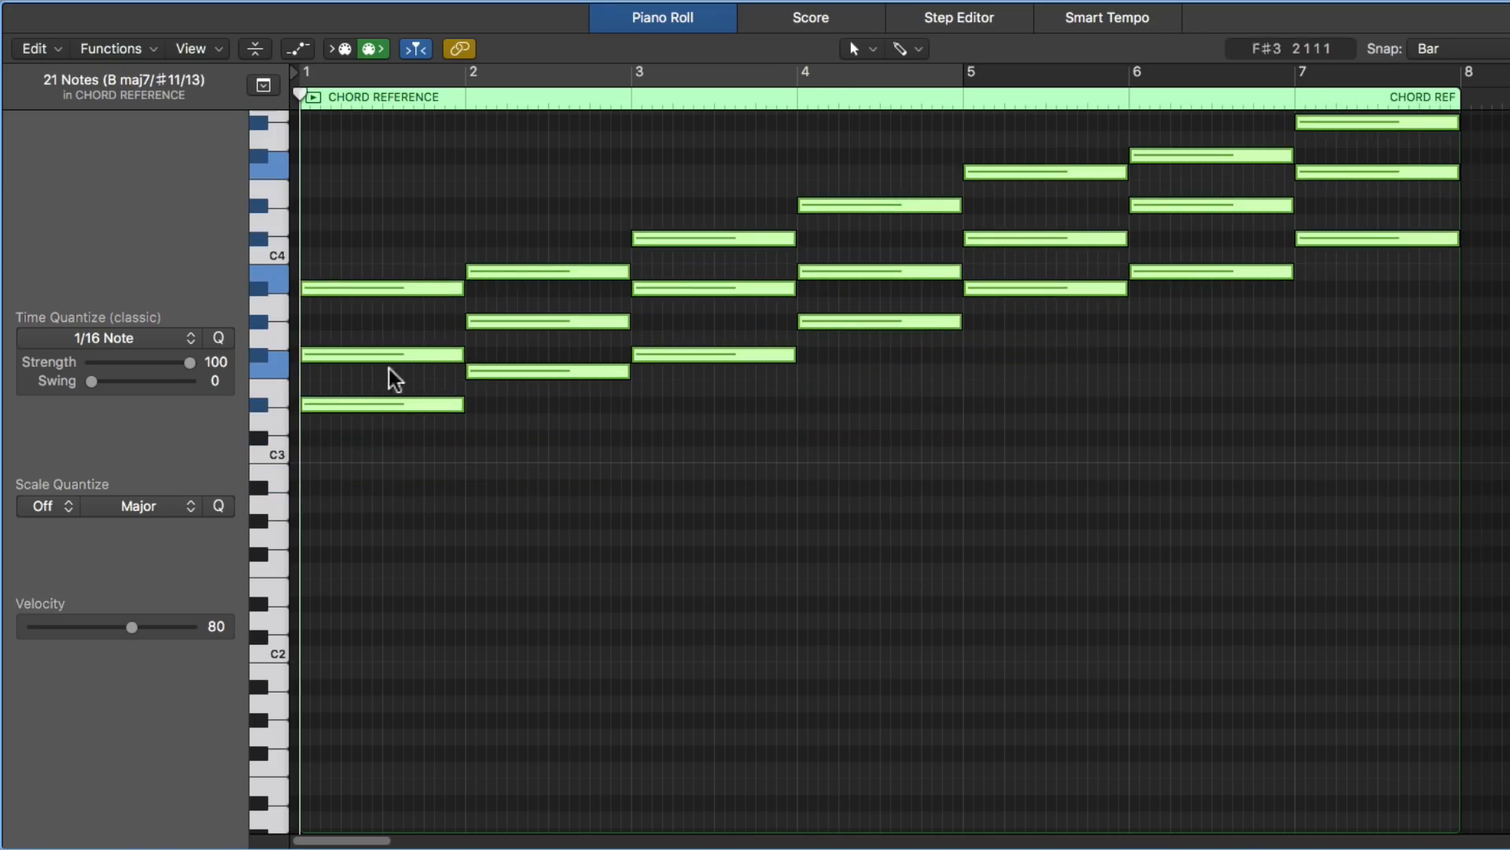
- Check the root of the transposed chord reference by sounding D#3, the lowest note in bar 1
left_click(433, 508)
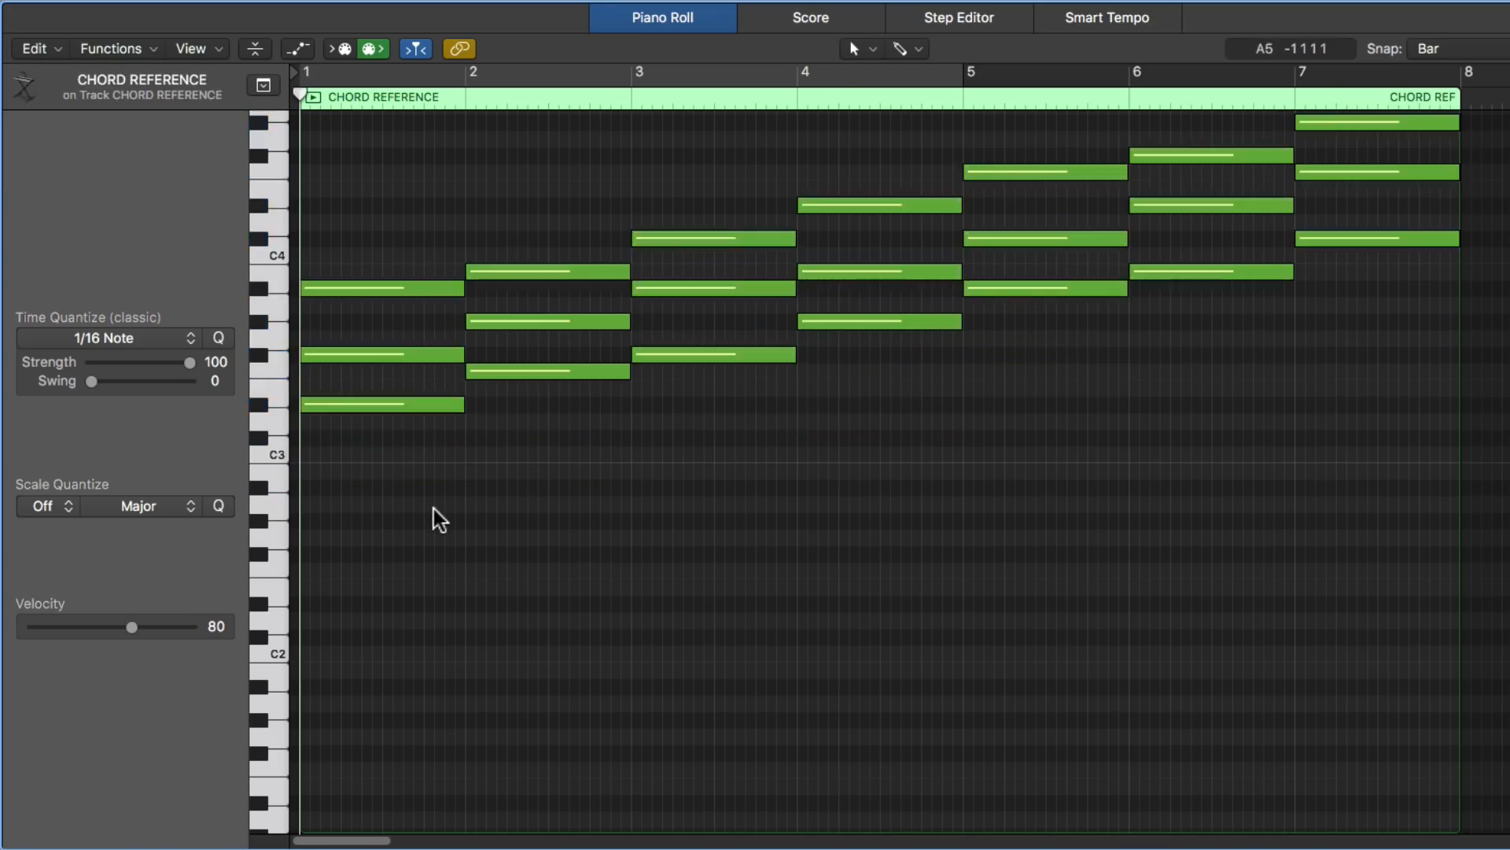
left_click(258, 406)
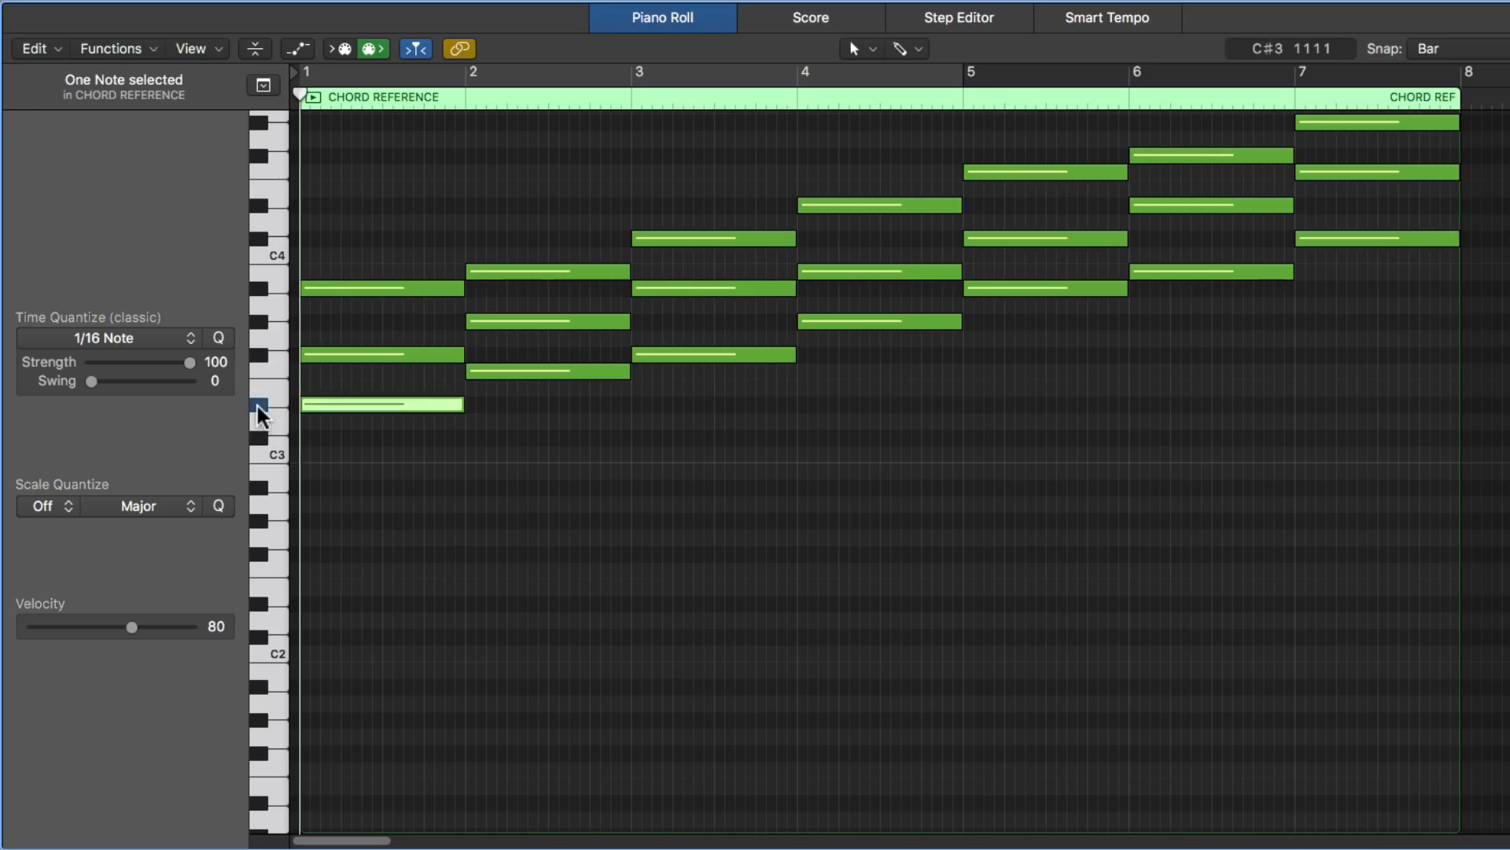
left_click(429, 571)
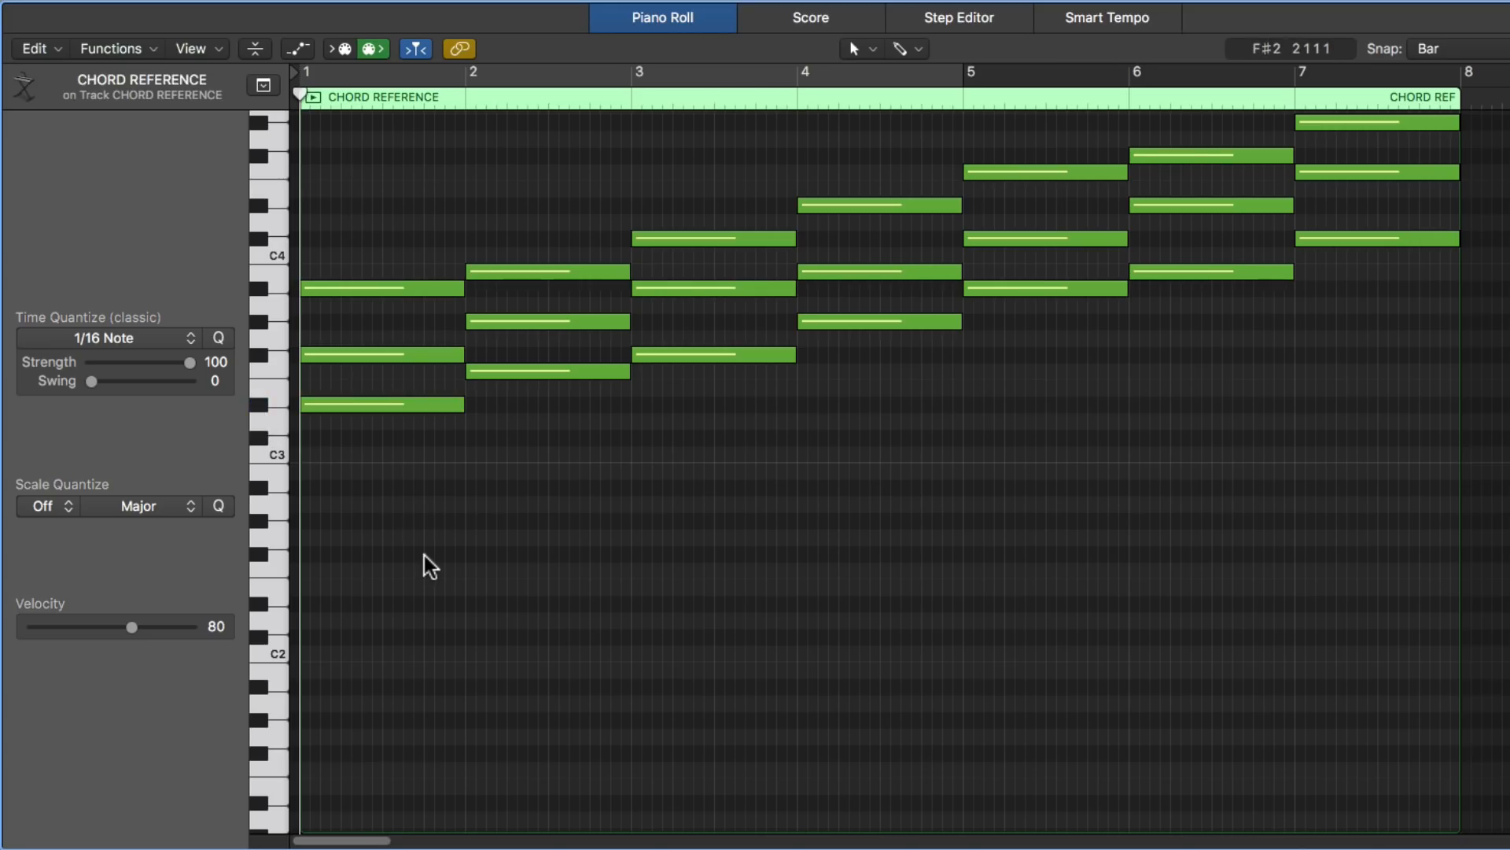
scroll(425, 556, "up", 3)
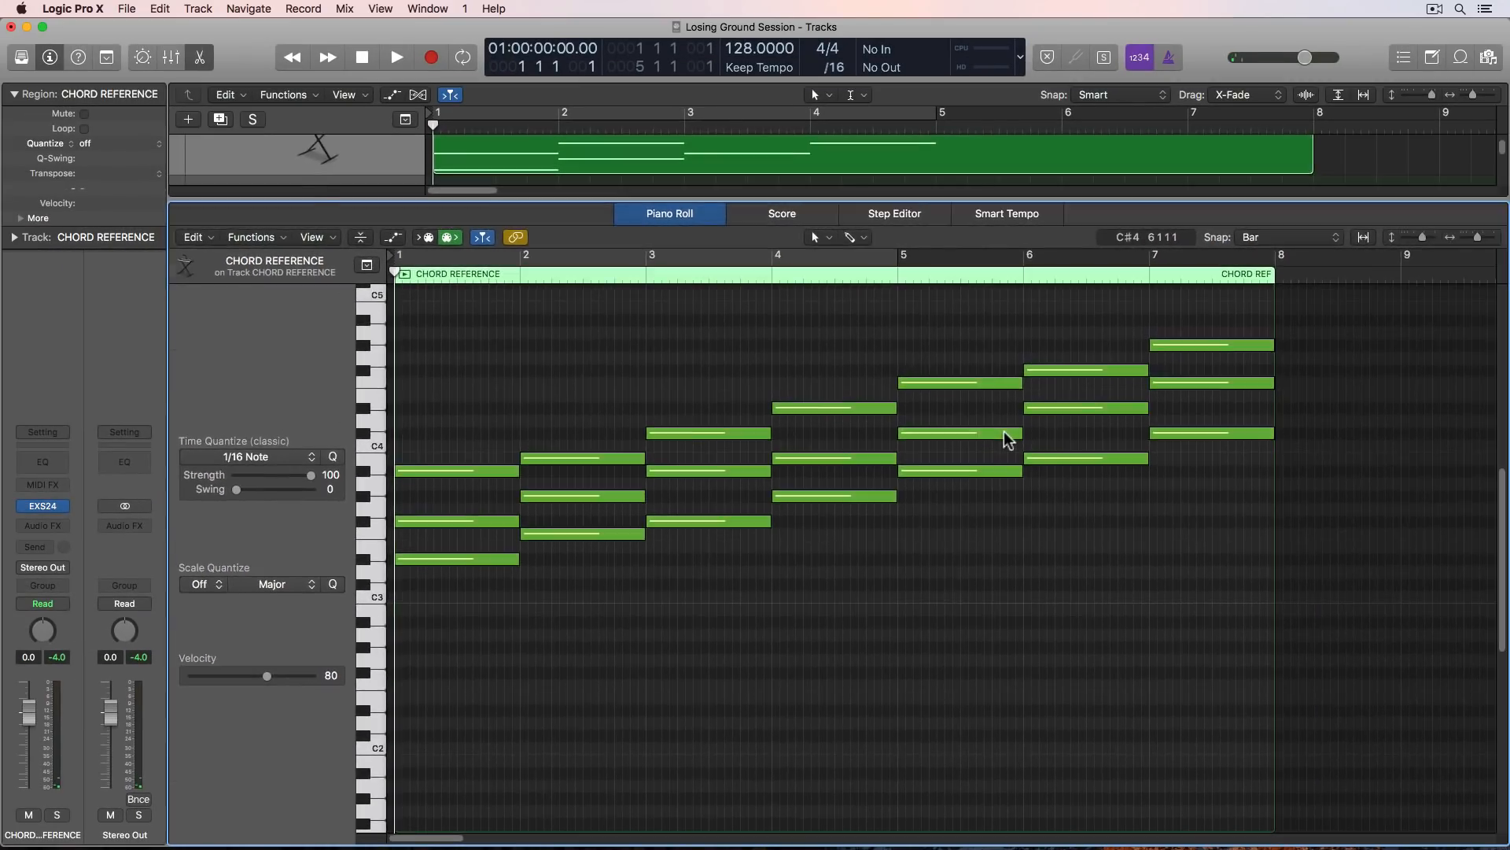
- Split the CHORD REFERENCE region into seven one-bar regions with the Scissors tool
key("e")
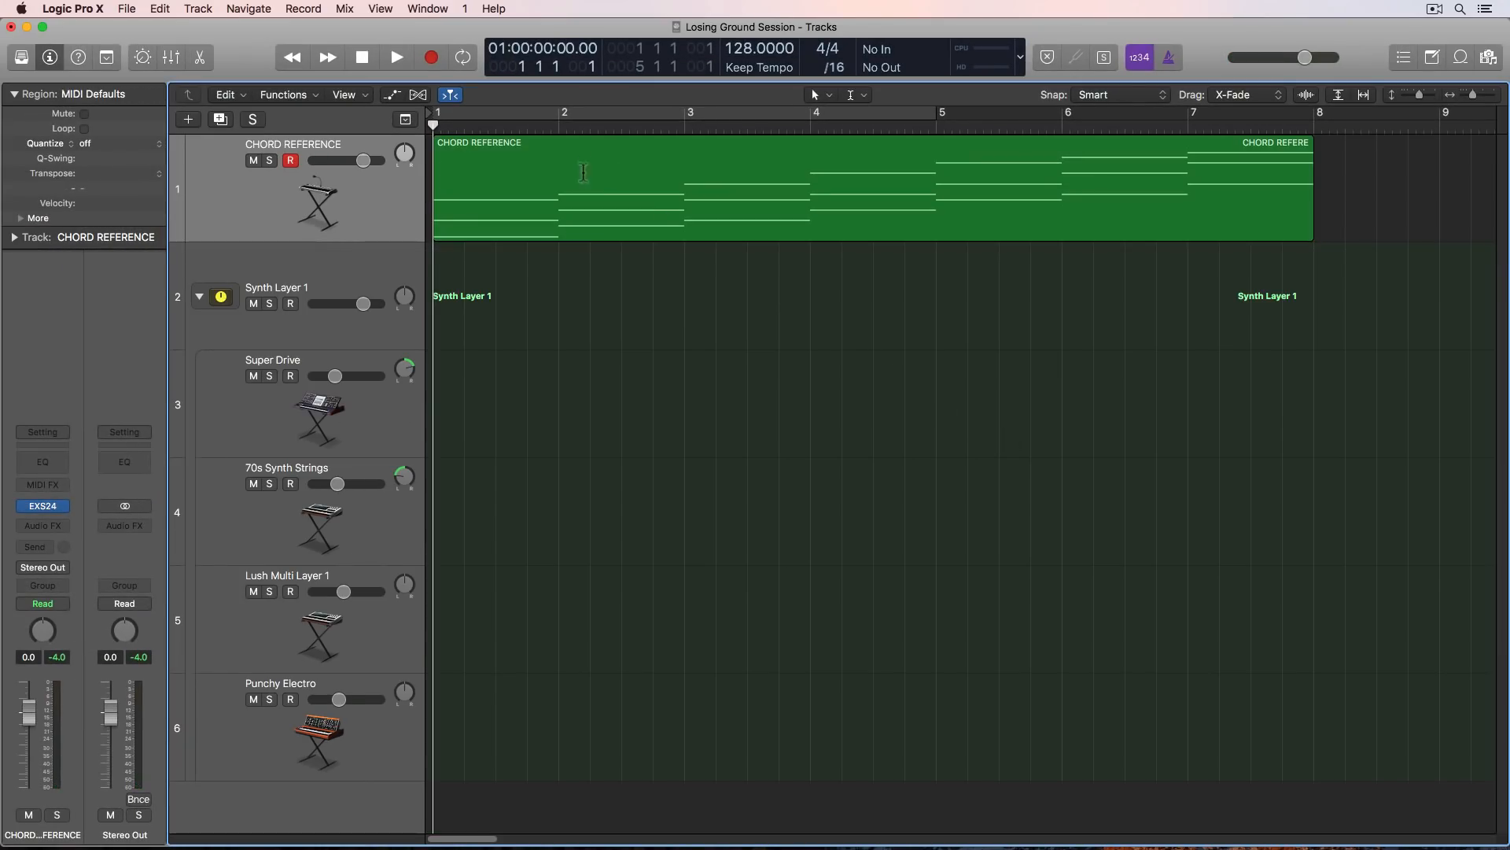
left_click(857, 95)
left_click(905, 197)
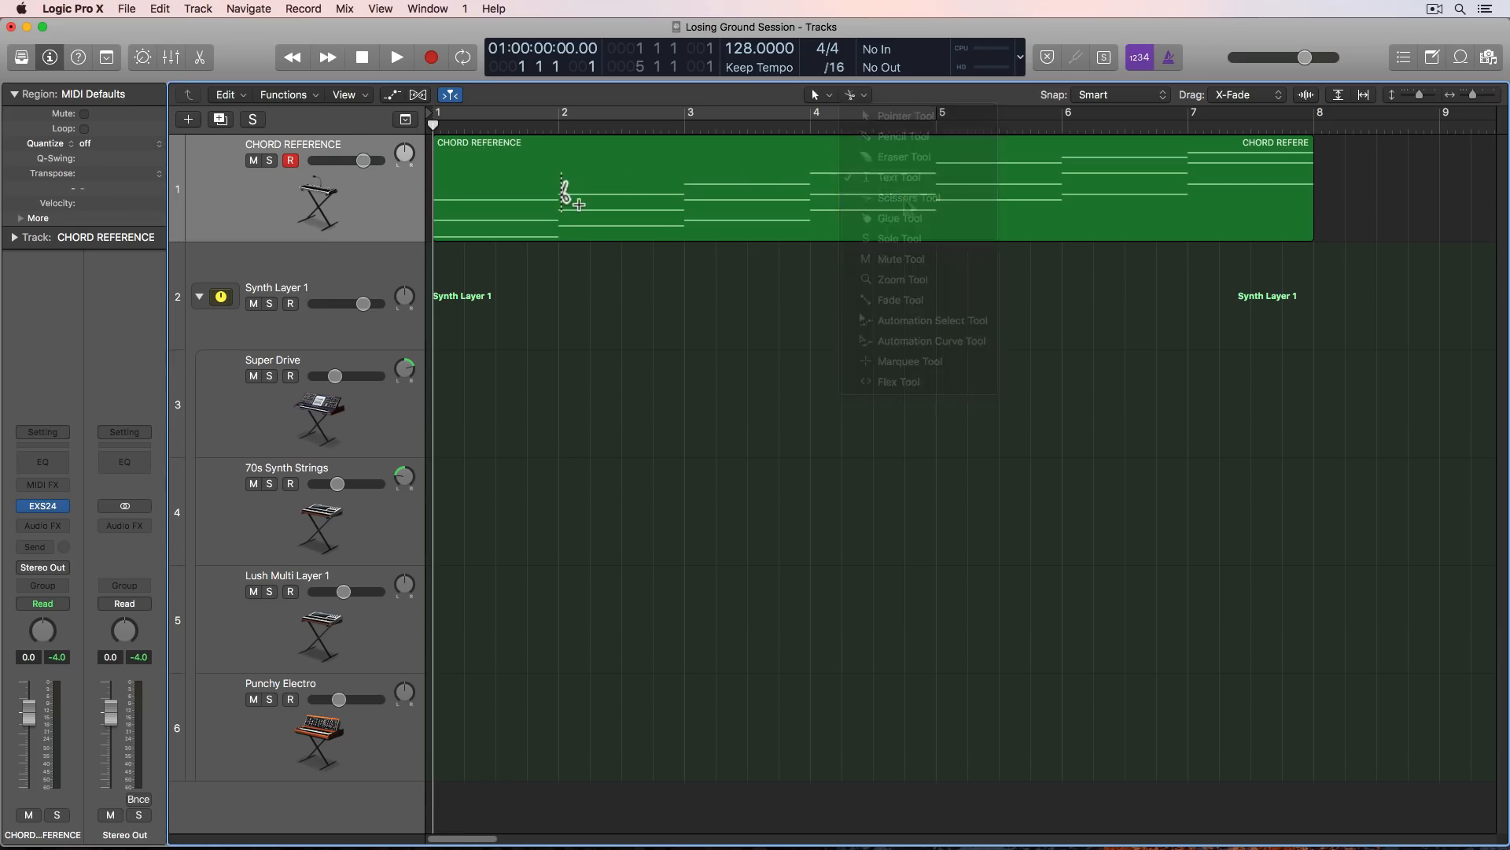
left_click(564, 192, "alt")
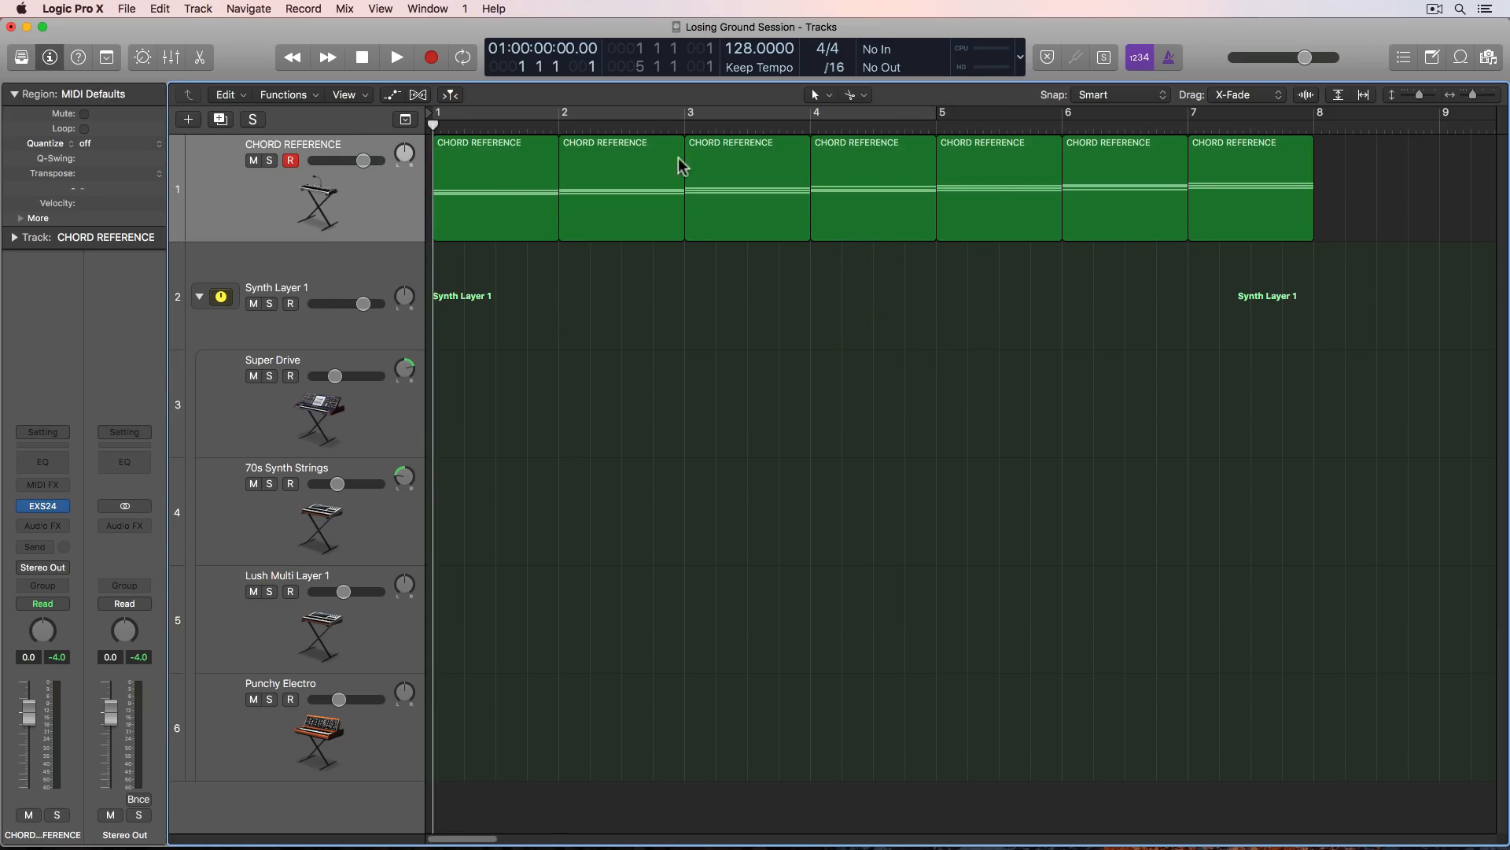
- Rename the seven one-bar chord regions 1 to 7 in order with the Text tool
left_click(855, 95)
left_click(897, 177)
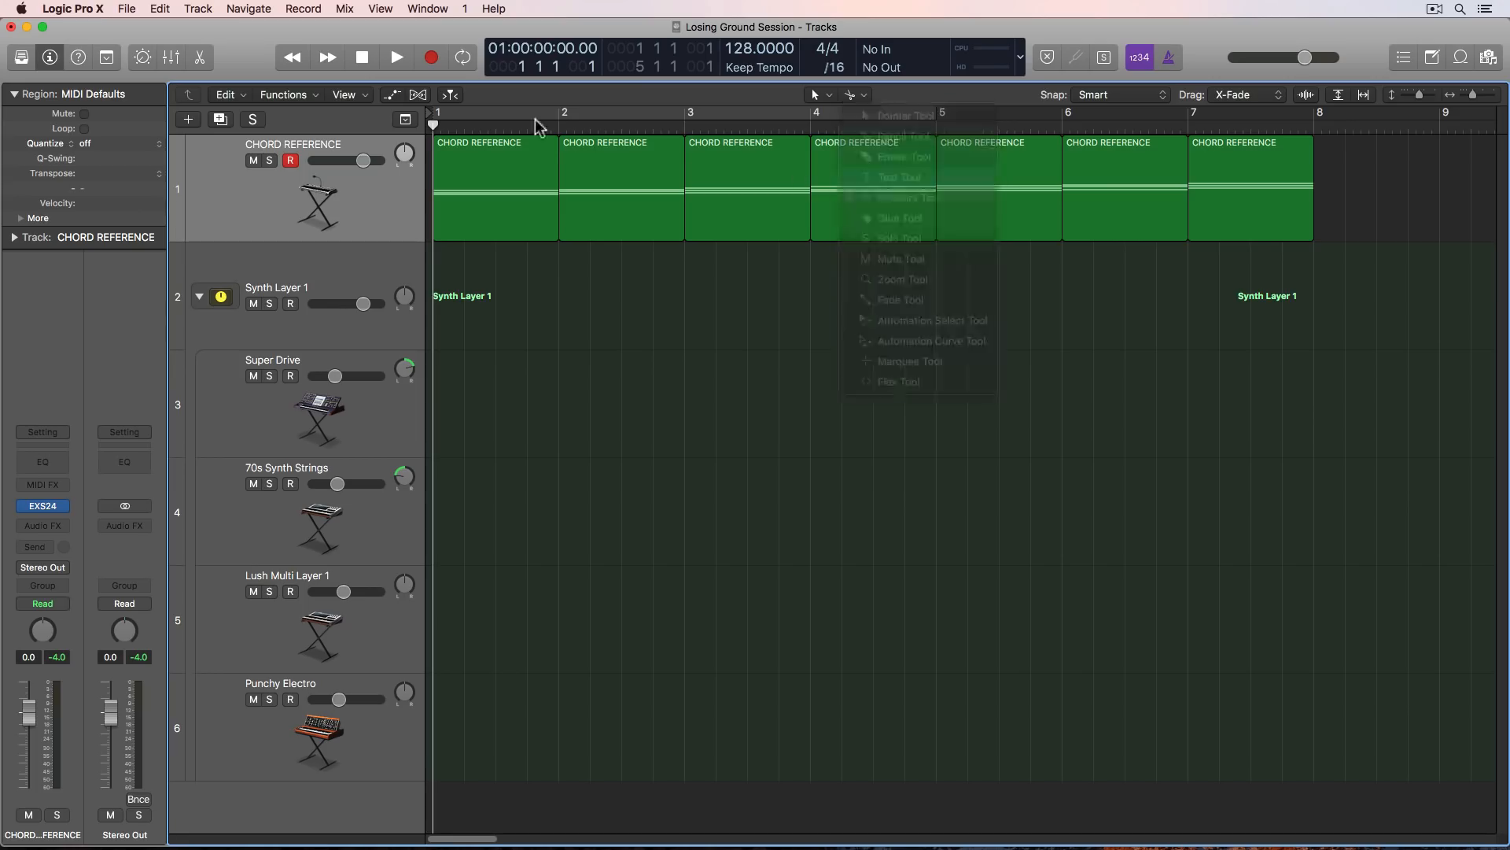
left_click_drag(516, 263, 1248, 228)
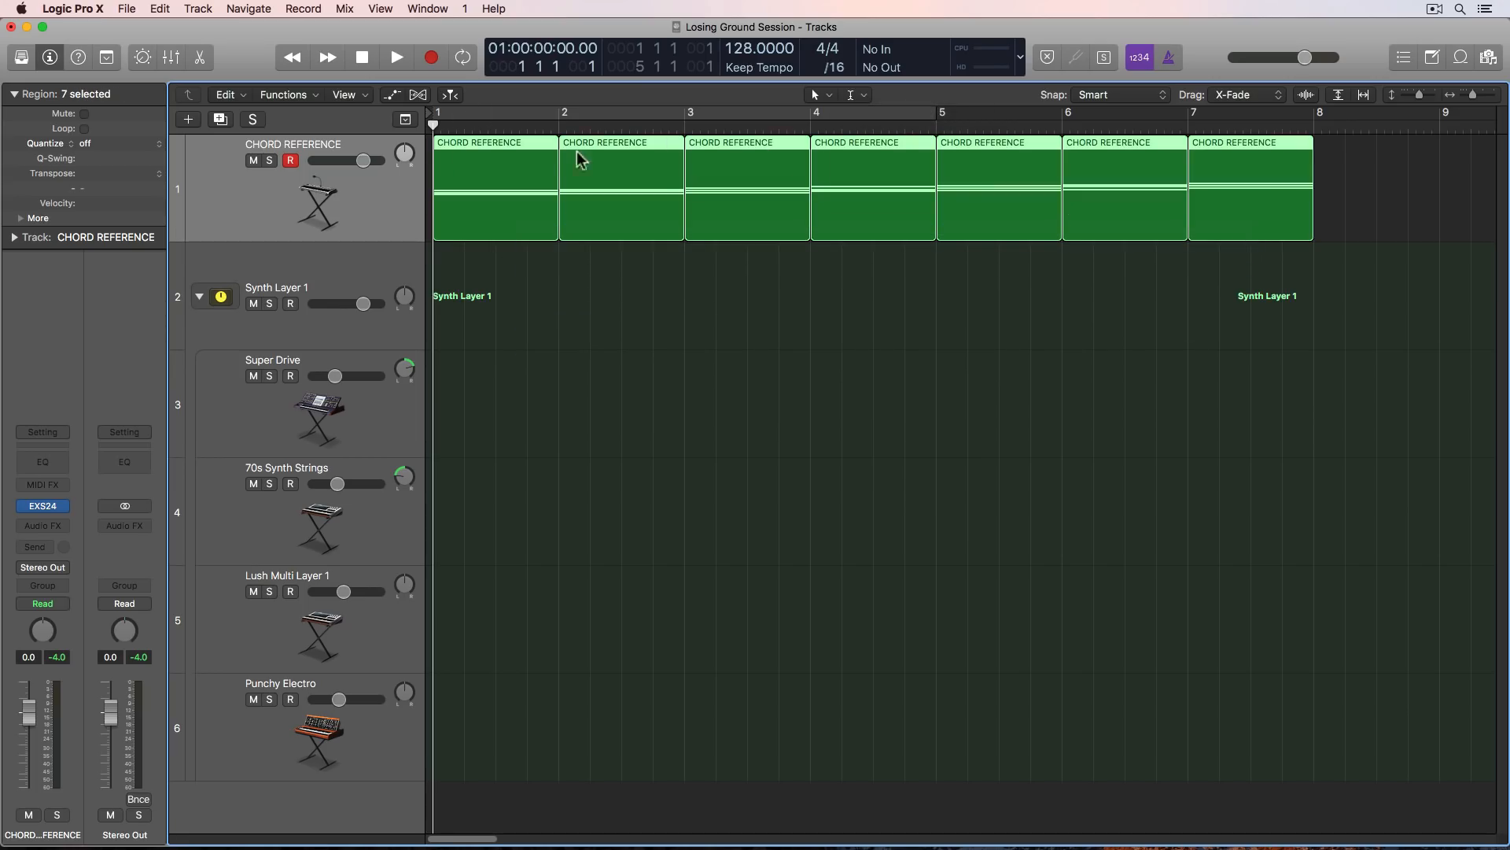
left_click(512, 146, "super")
type("1")
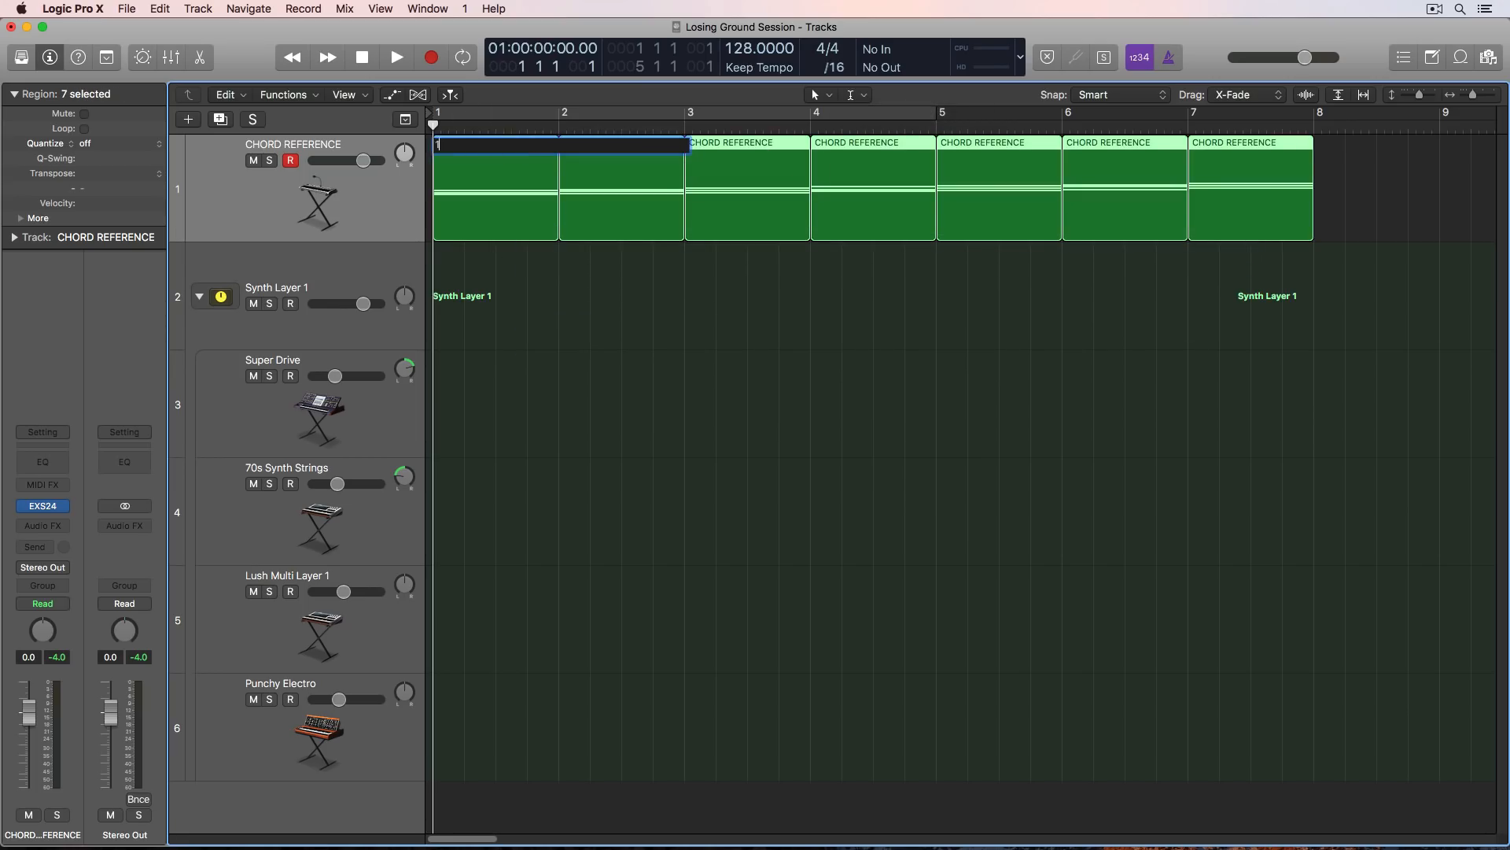
key("Return")
left_click(1000, 311)
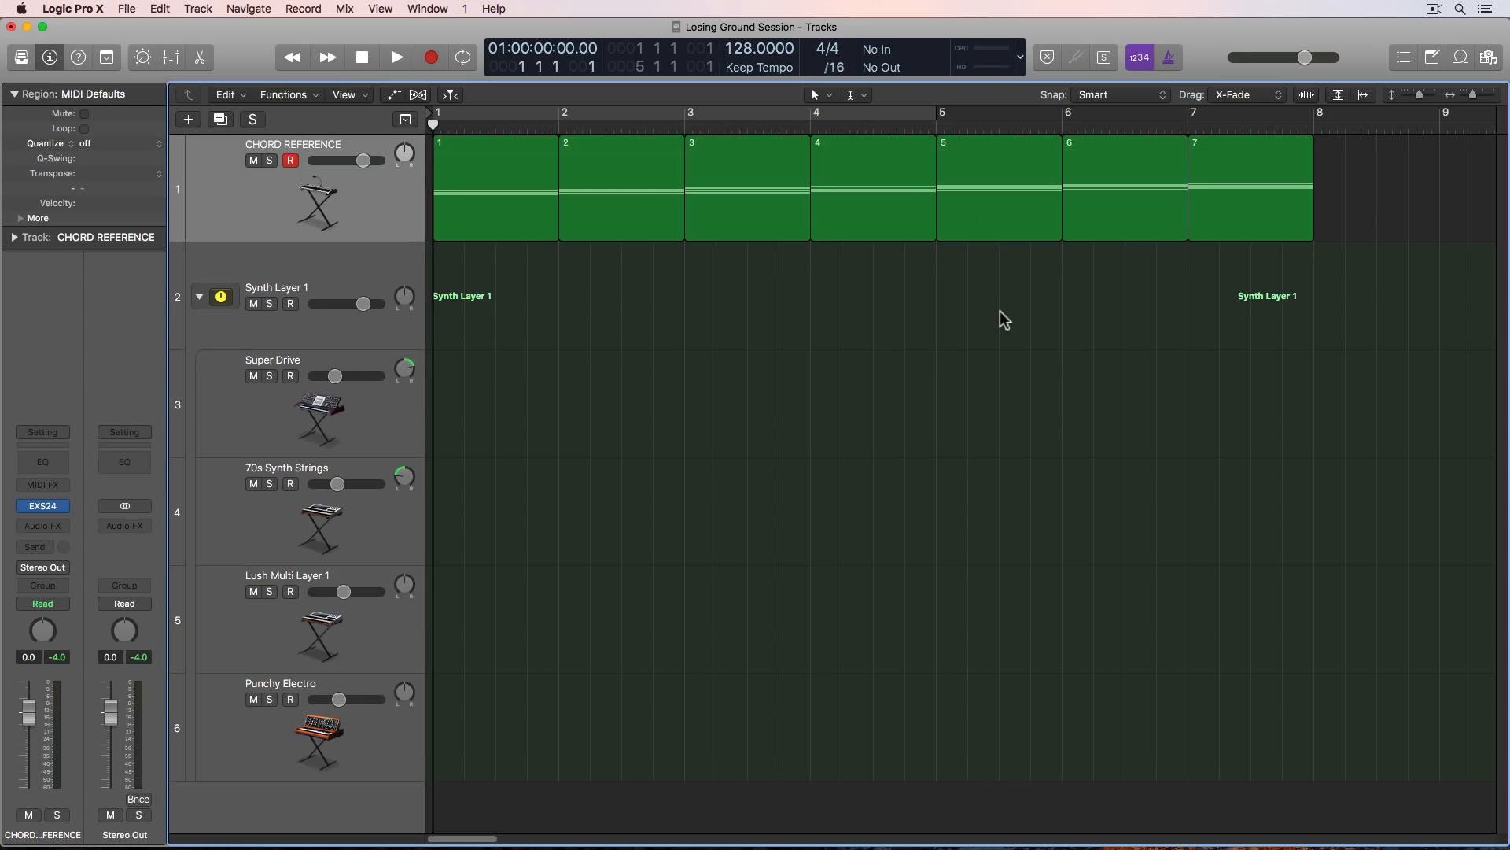
- Copy chord regions 6, 7 and 1 from CHORD REFERENCE to bars 1, 2 and 3 of Synth Layer 1
key("super+Down")
key("super+Down")
key("super+Down")
key("super+Down")
key("super+Up")
key("super+Up")
key("super+Up")
key("super+Up")
key("super+Up")
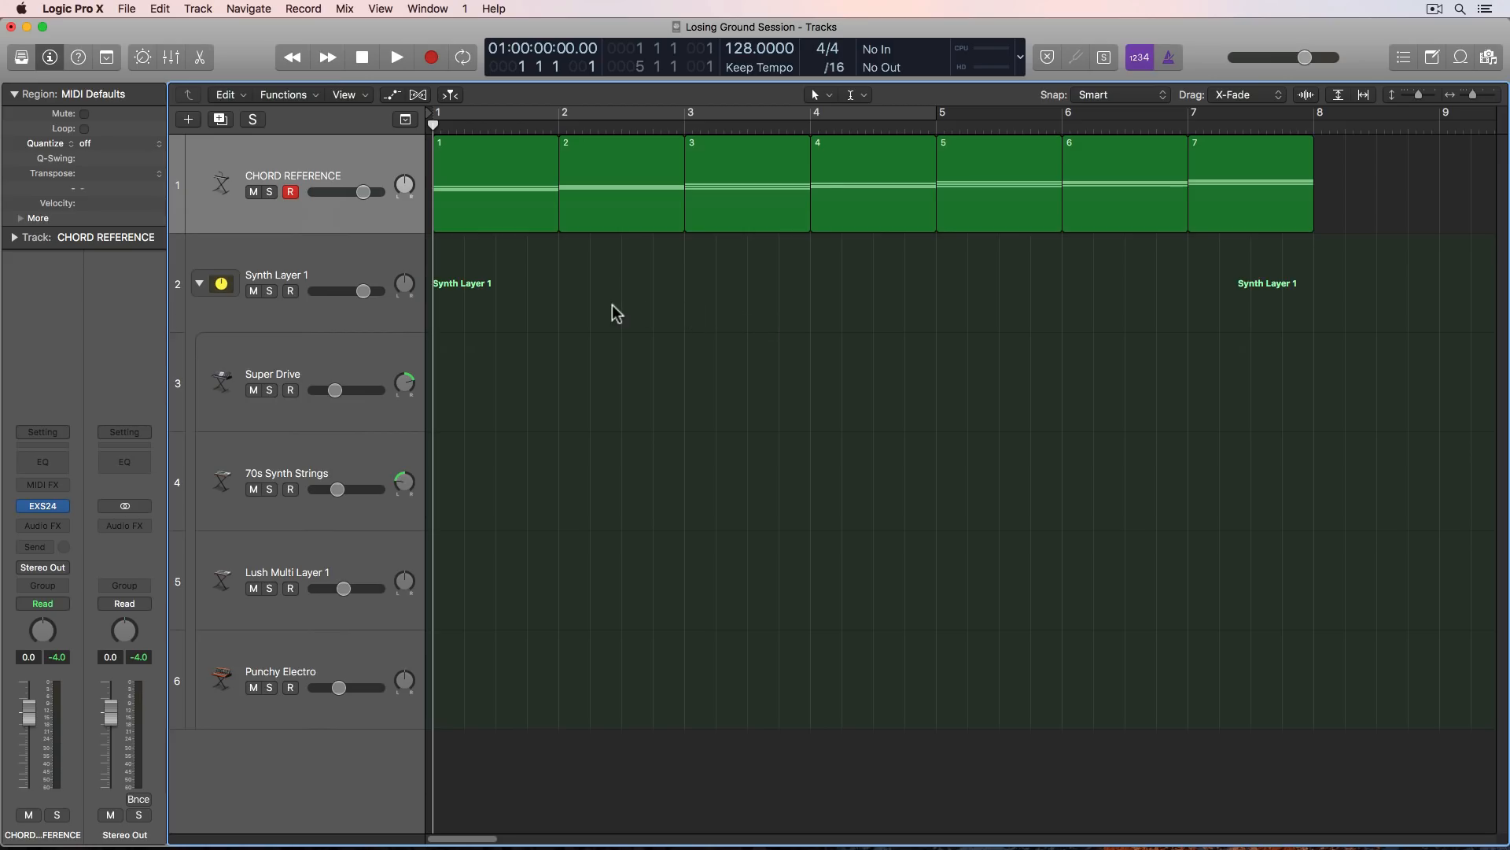
left_click(527, 203)
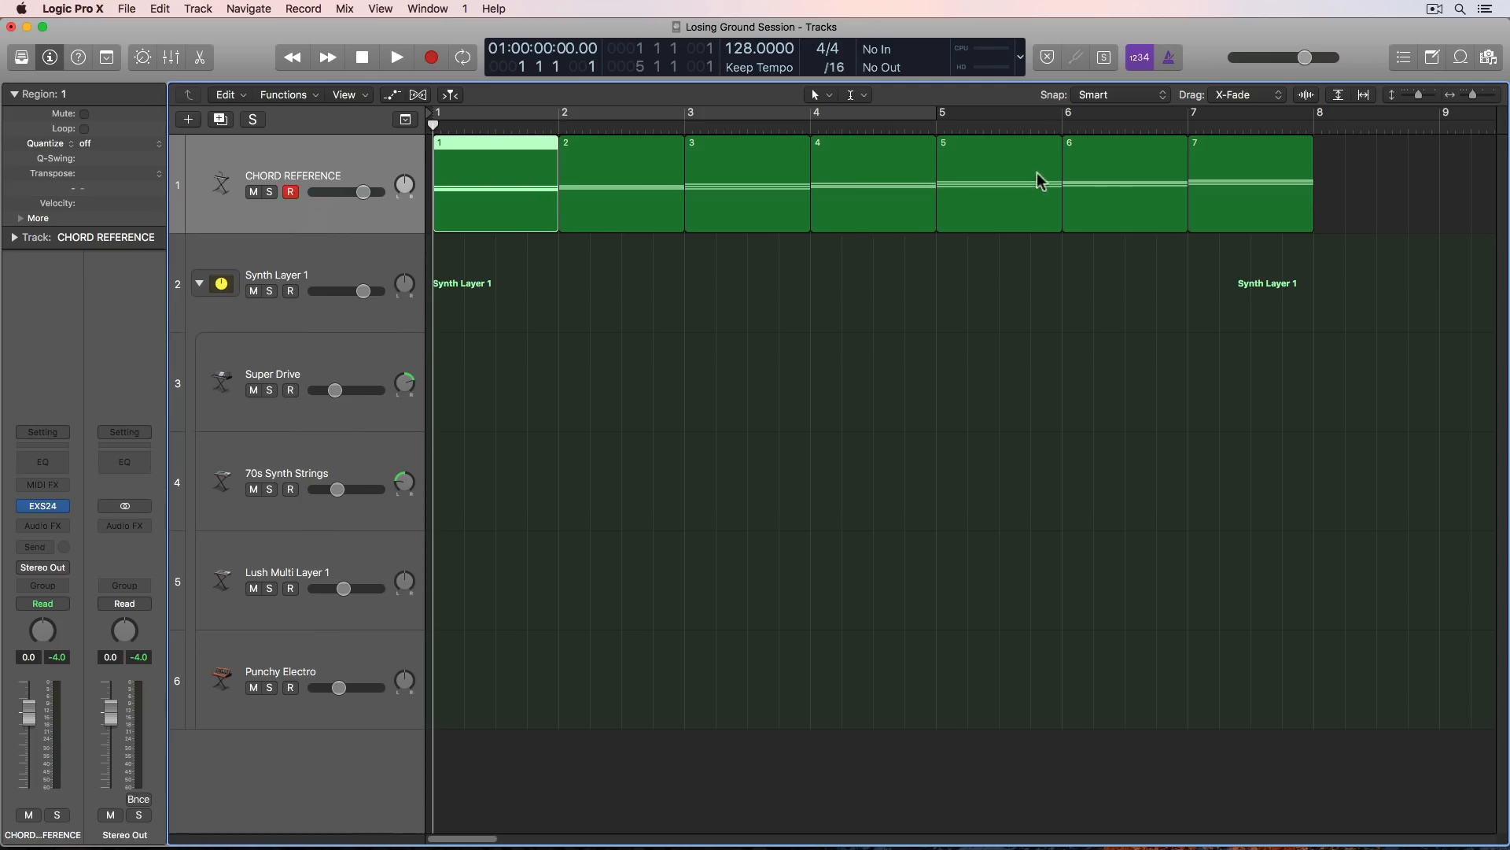
left_click_drag(1129, 206, 499, 258)
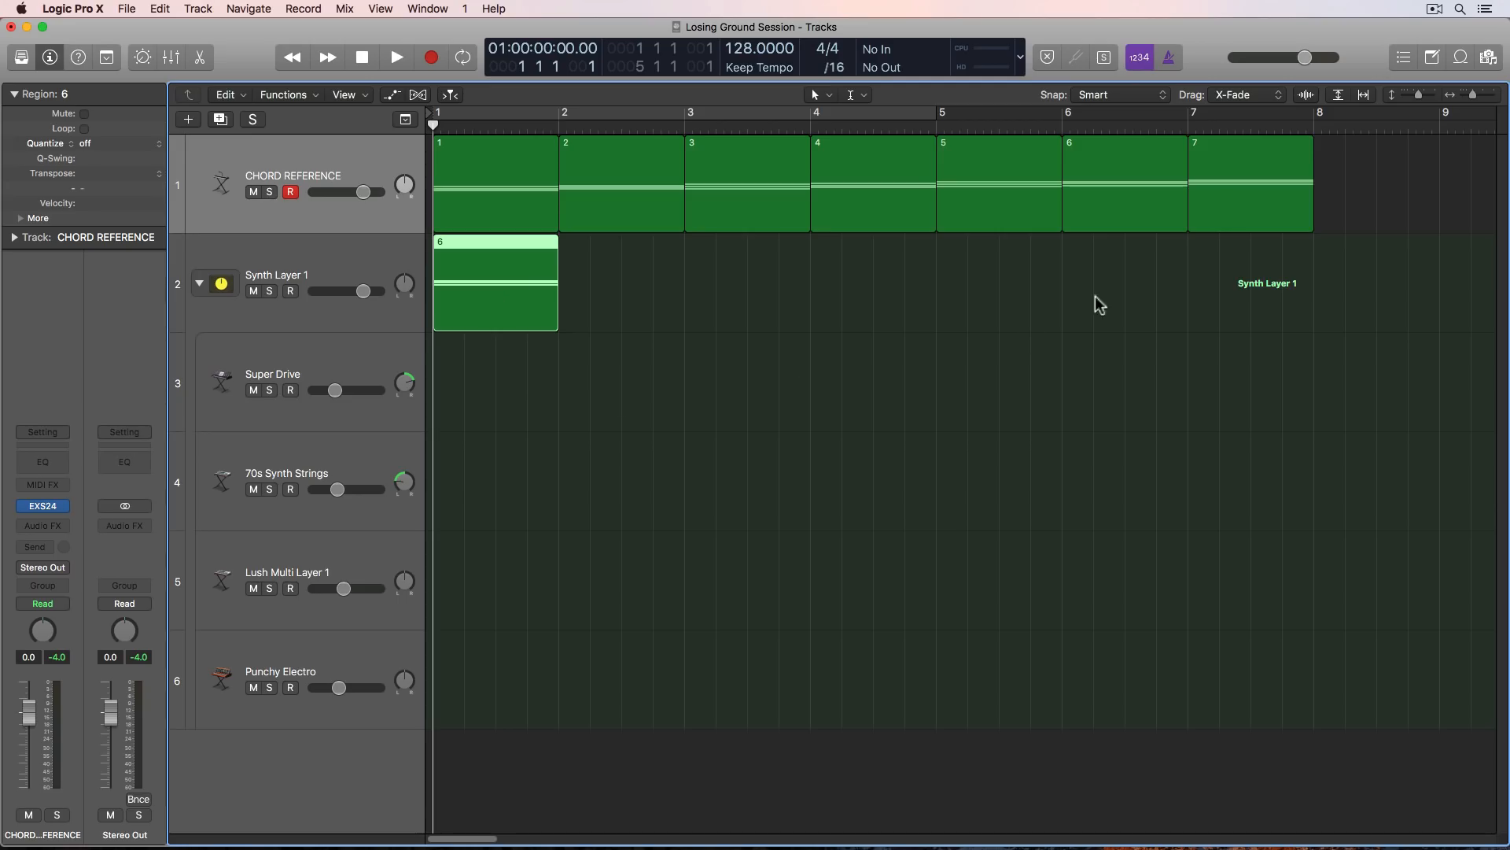
left_click_drag(1219, 208, 602, 262)
left_click(568, 375)
left_click_drag(491, 165, 742, 276)
left_click(700, 393)
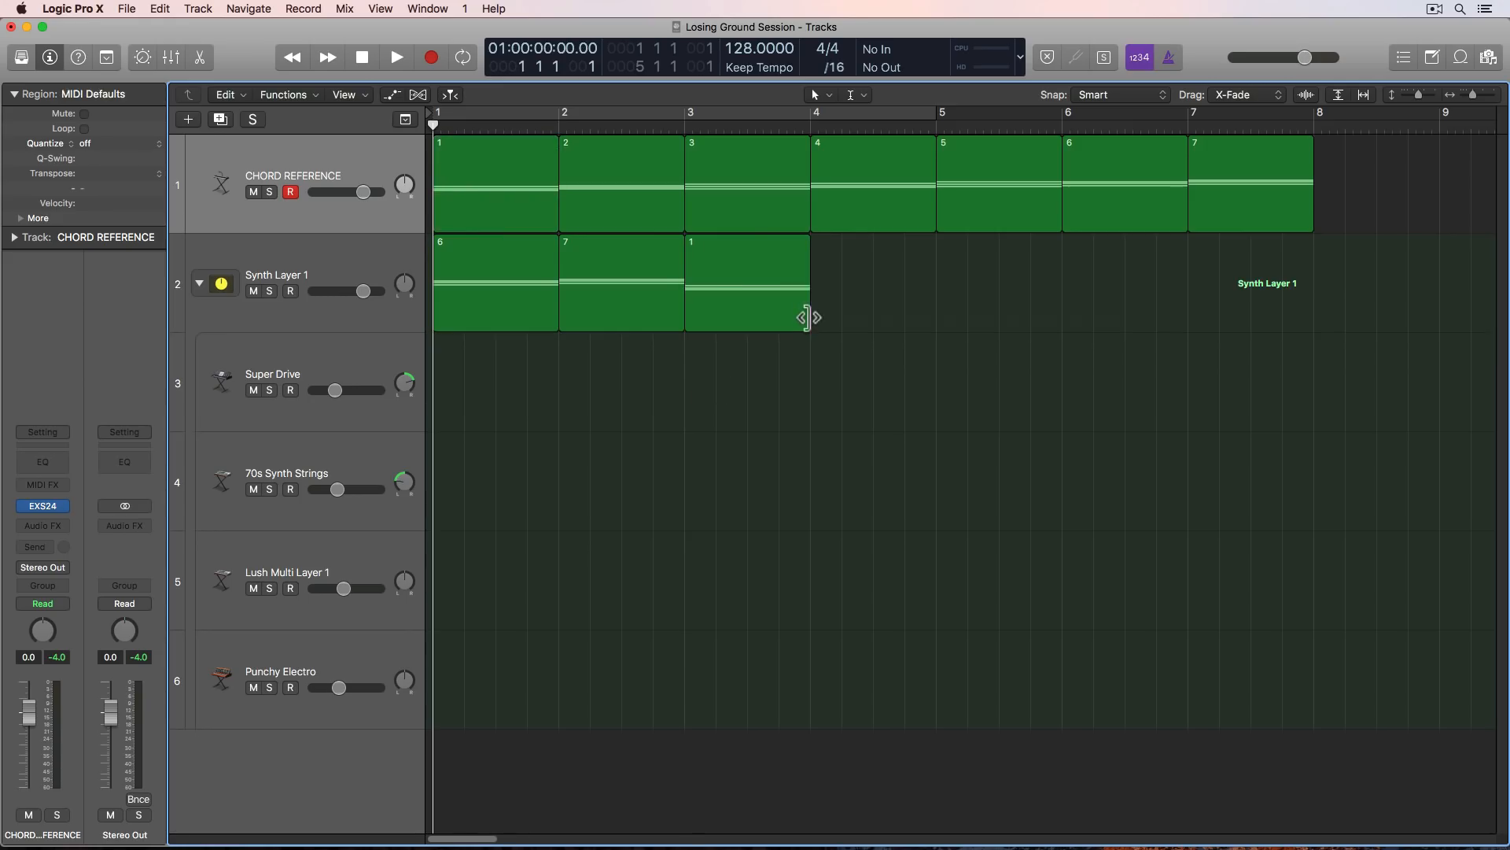
- Stretch the copied chord 1 region across bars 3 and 4, and join the three Synth Layer 1 regions into one
left_click(723, 272)
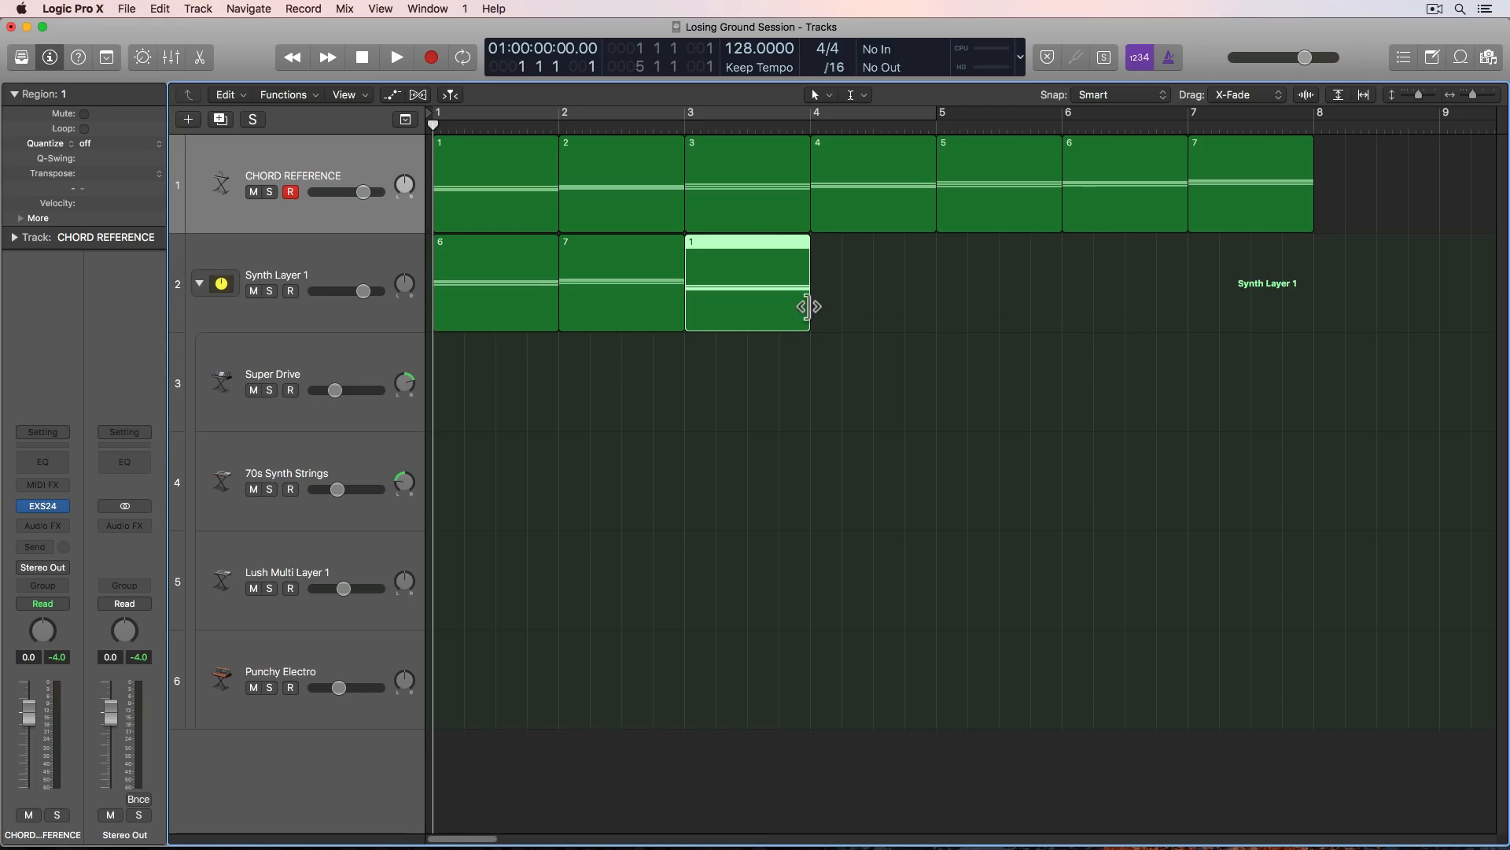
left_click_drag(806, 306, 934, 324)
left_click(789, 421)
left_click(809, 299)
double_click(809, 299)
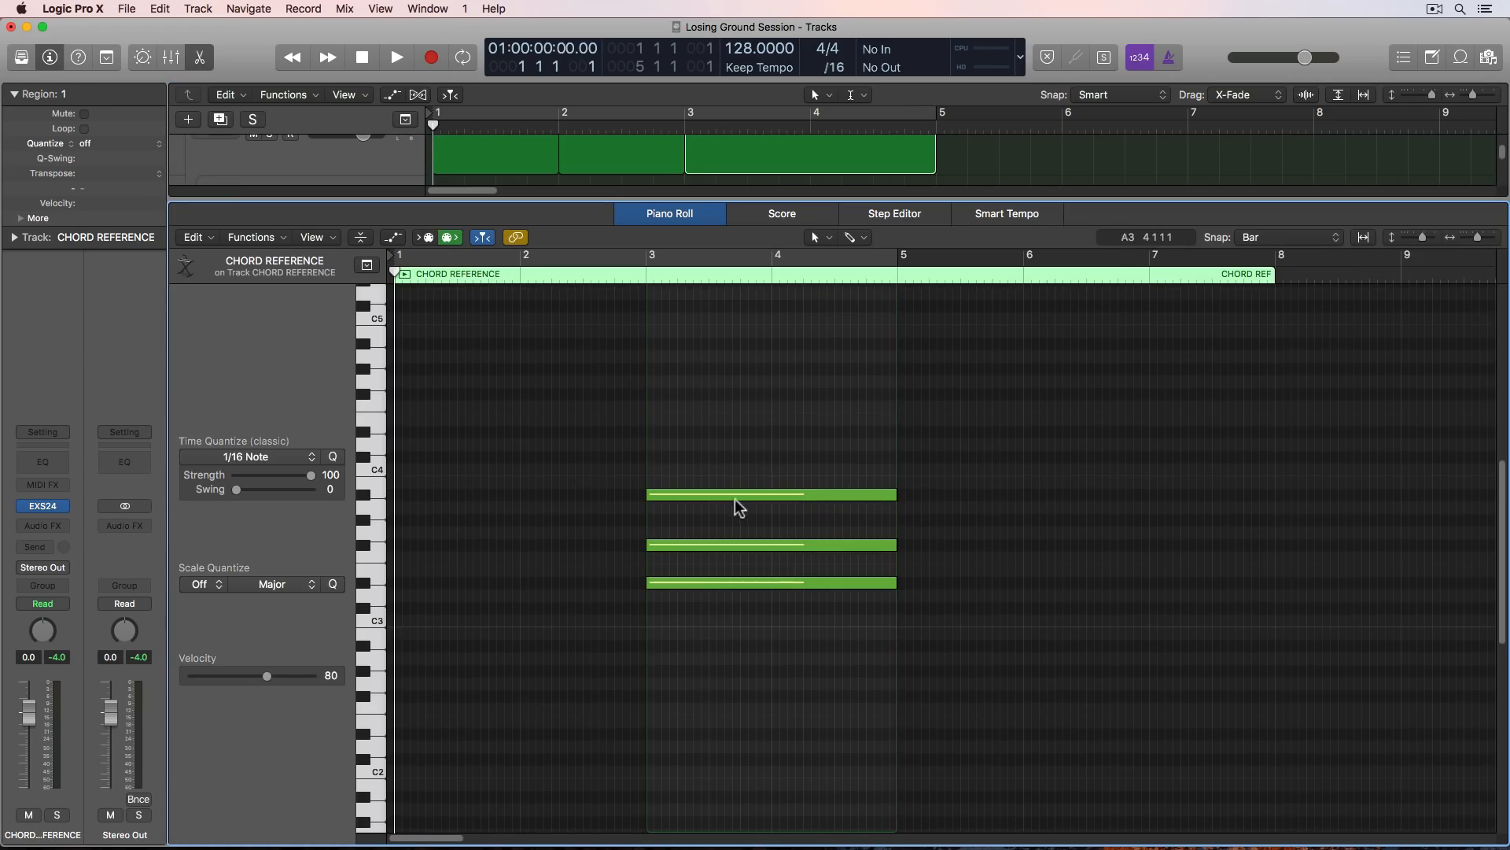
key("p")
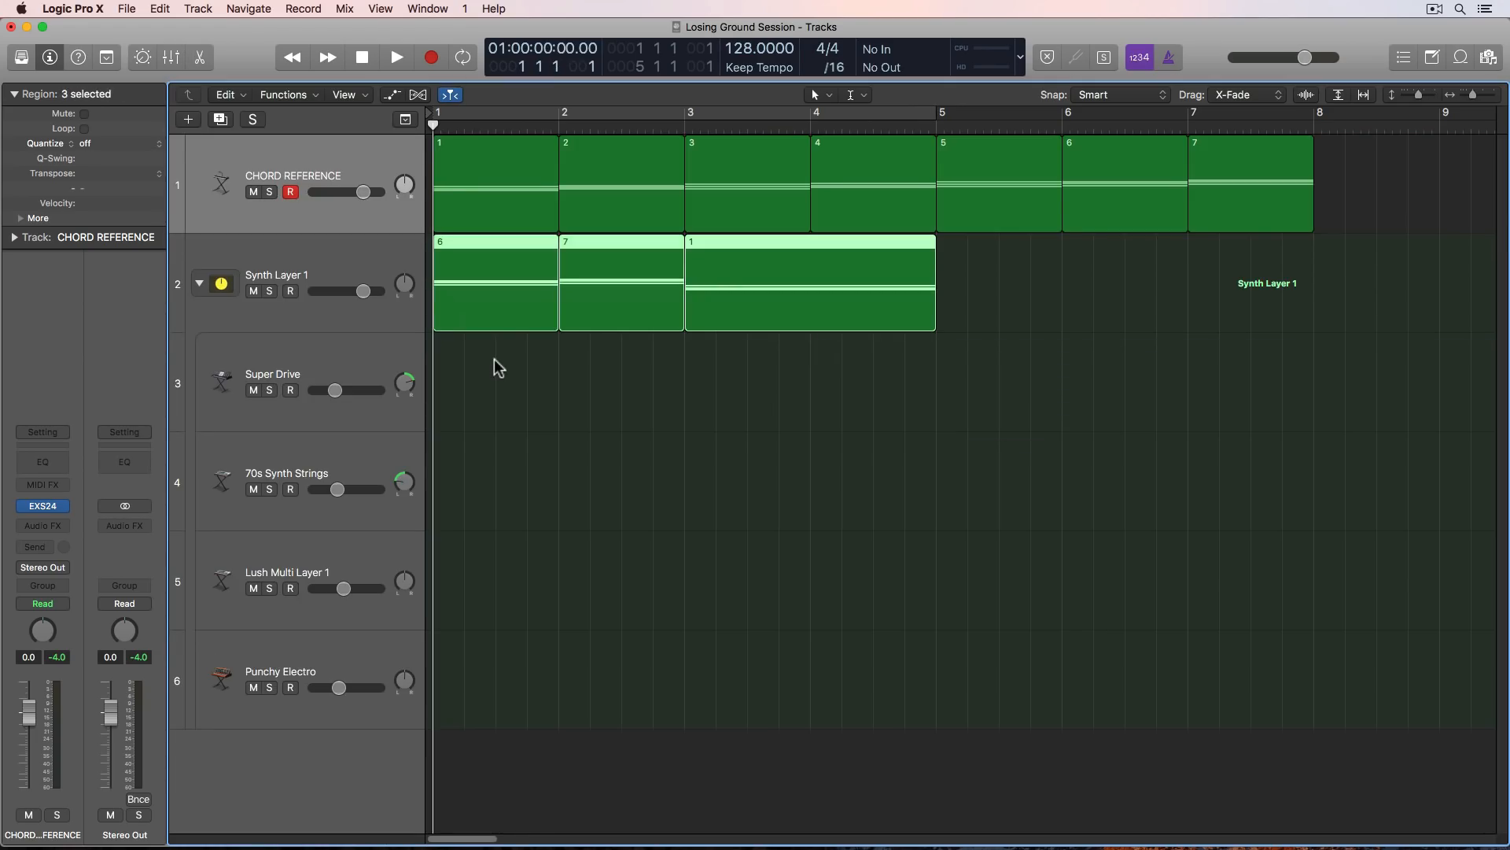
key("super+j")
left_click(587, 419)
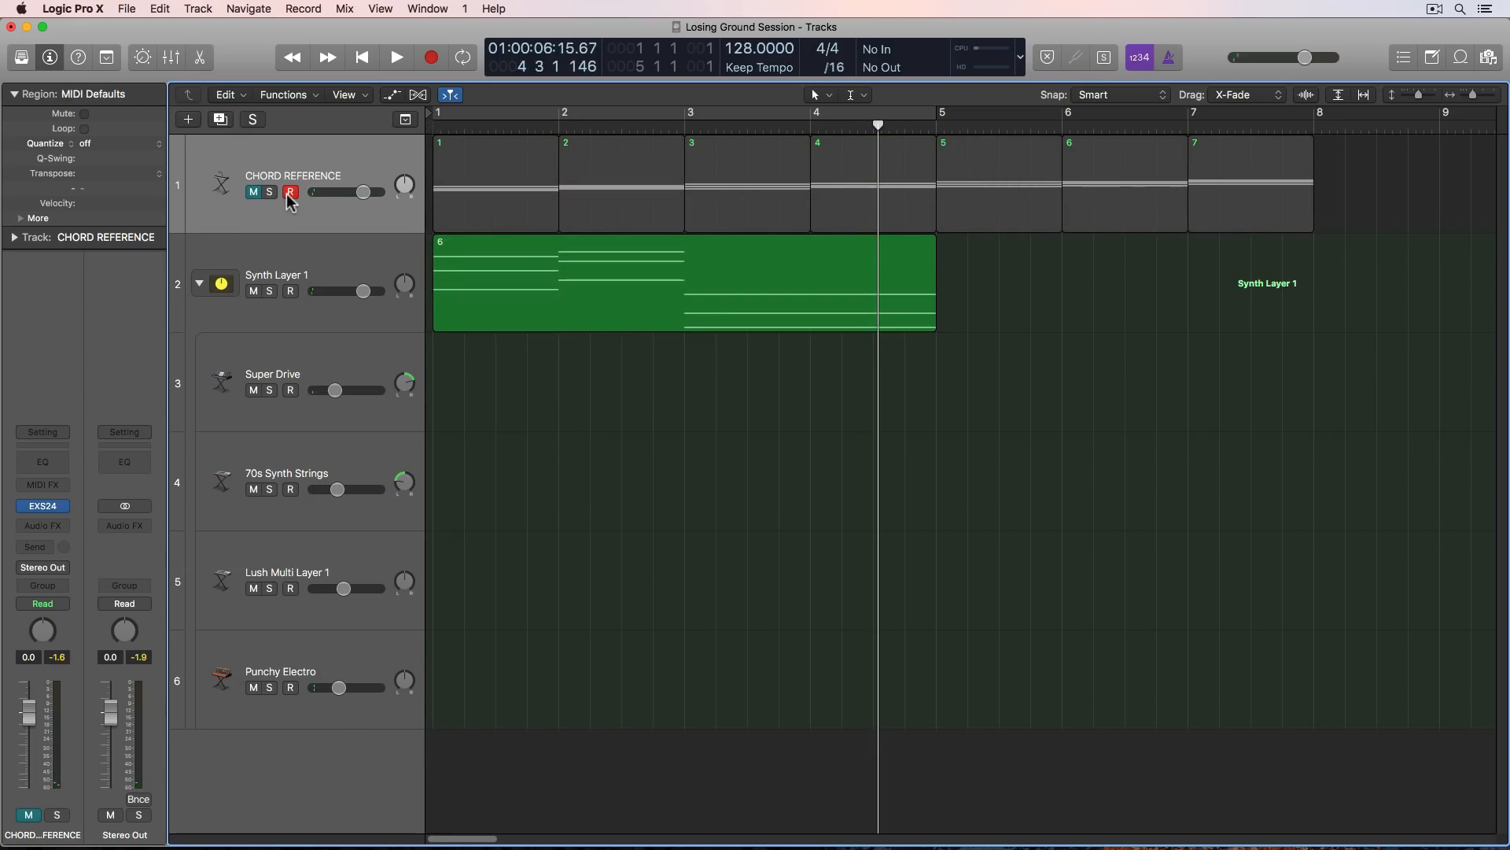
- Mute the CHORD REFERENCE track and play the joined chord progression on Synth Layer 1
left_click(290, 192)
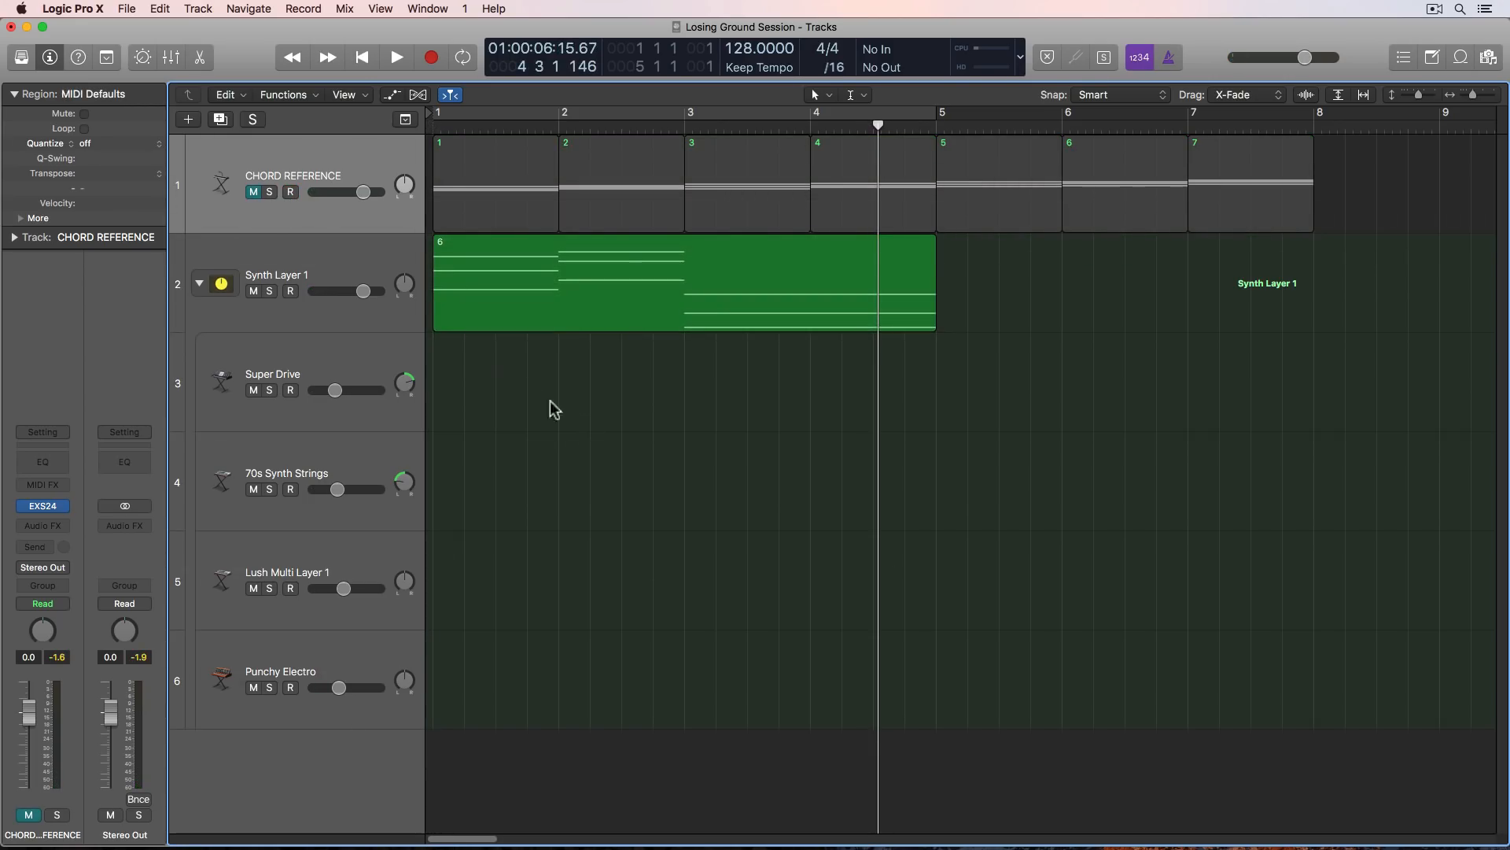
double_click(627, 318)
key("Return")
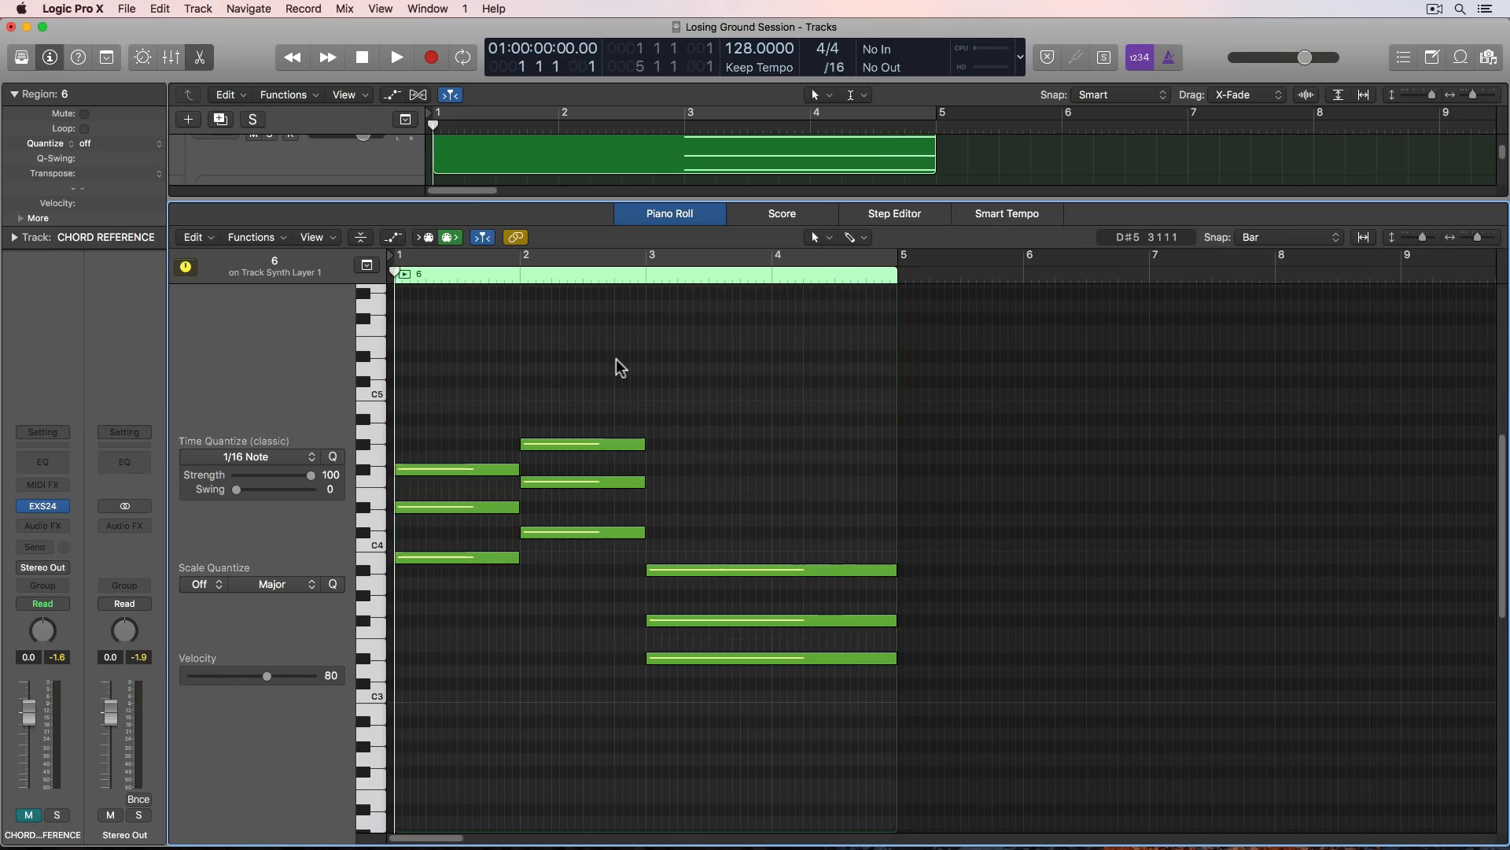
key("space")
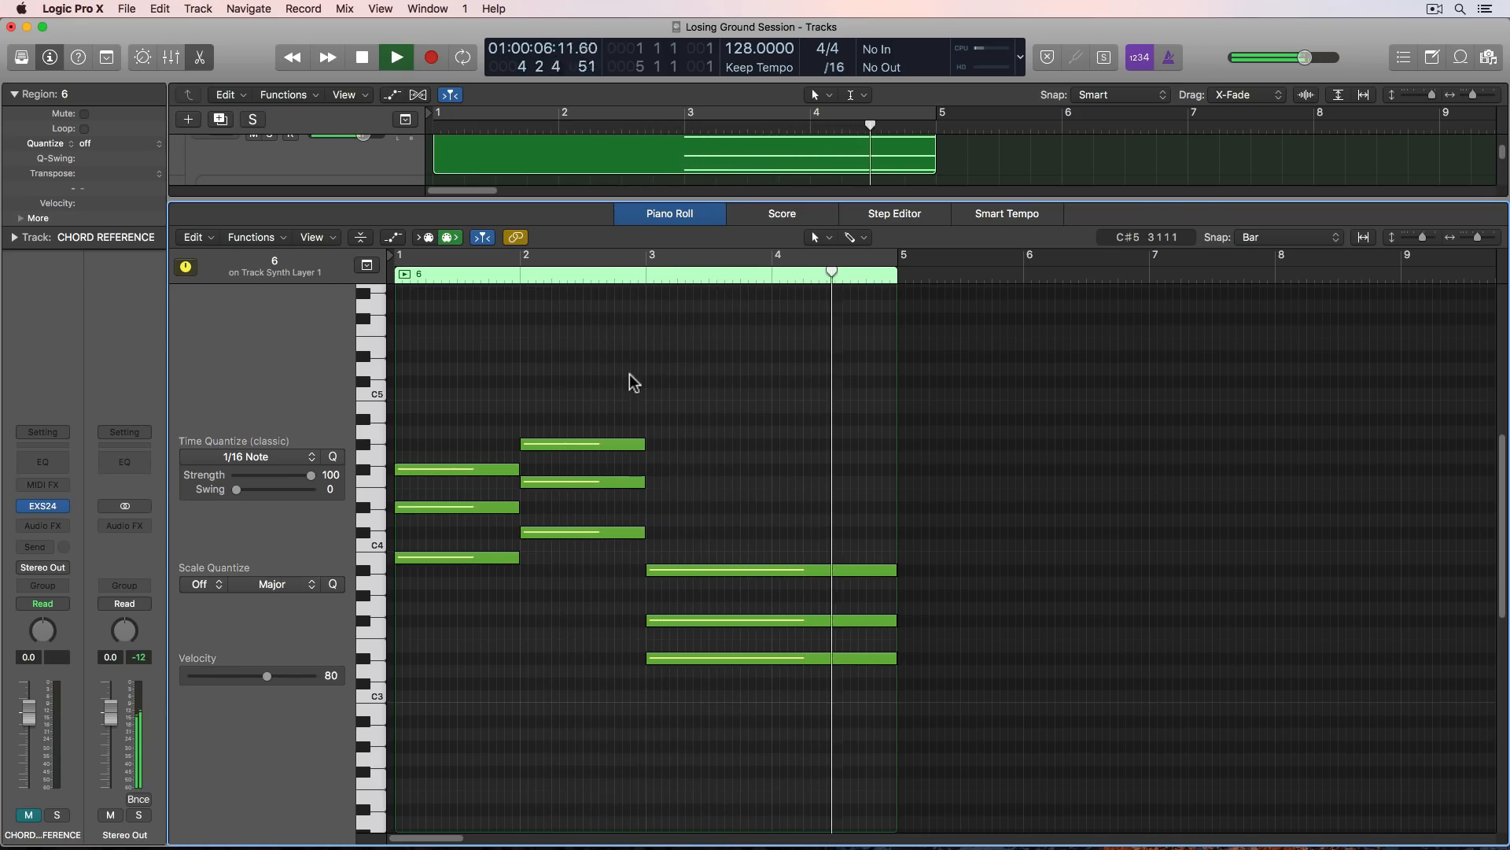
key("space")
- Set the cycle range to the joined four-bar region and return the playhead to bar 1
left_click(613, 171)
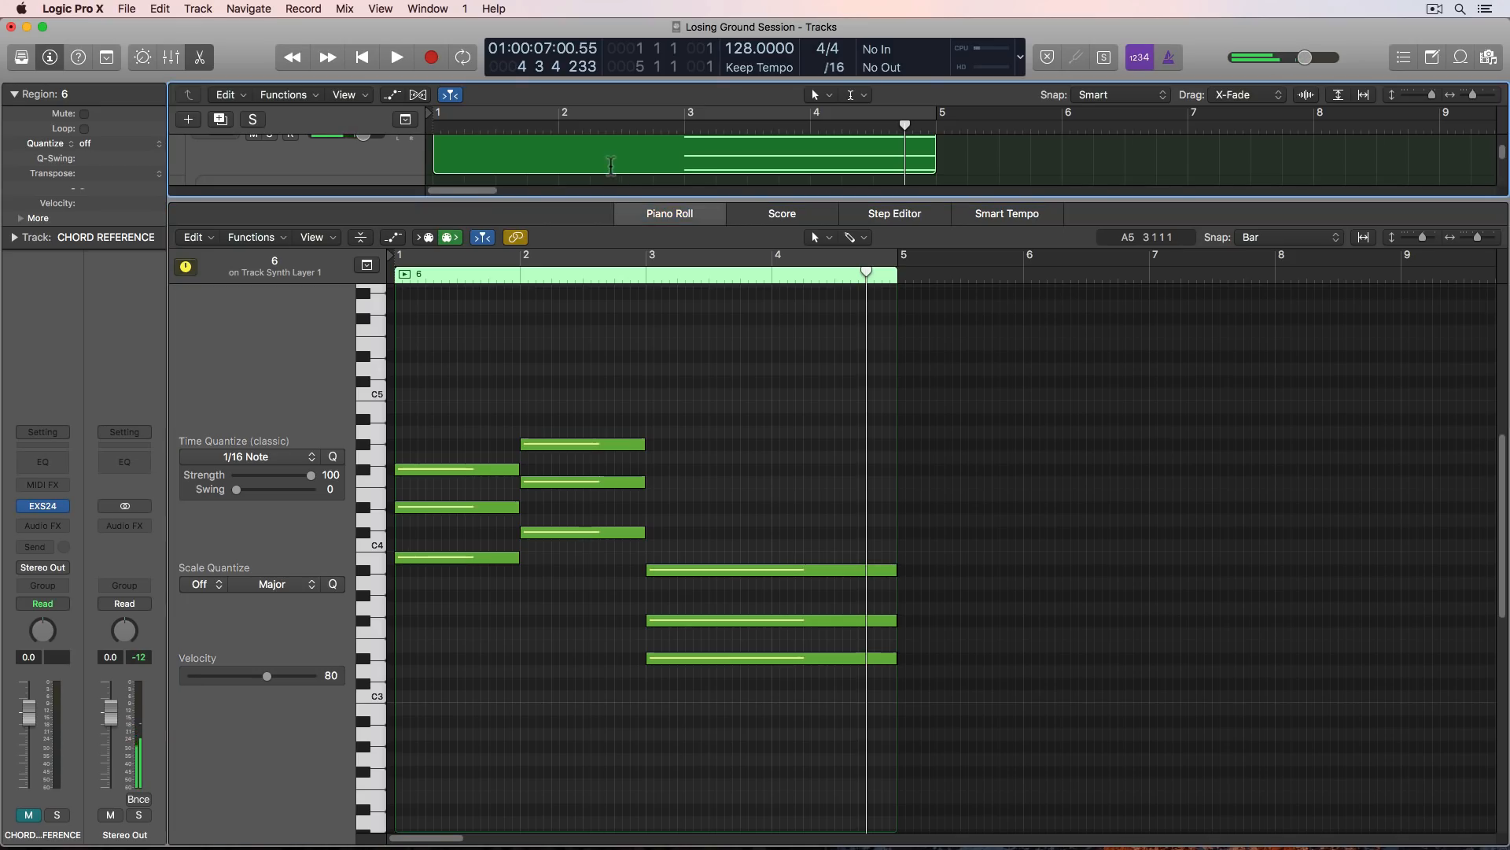
key("u")
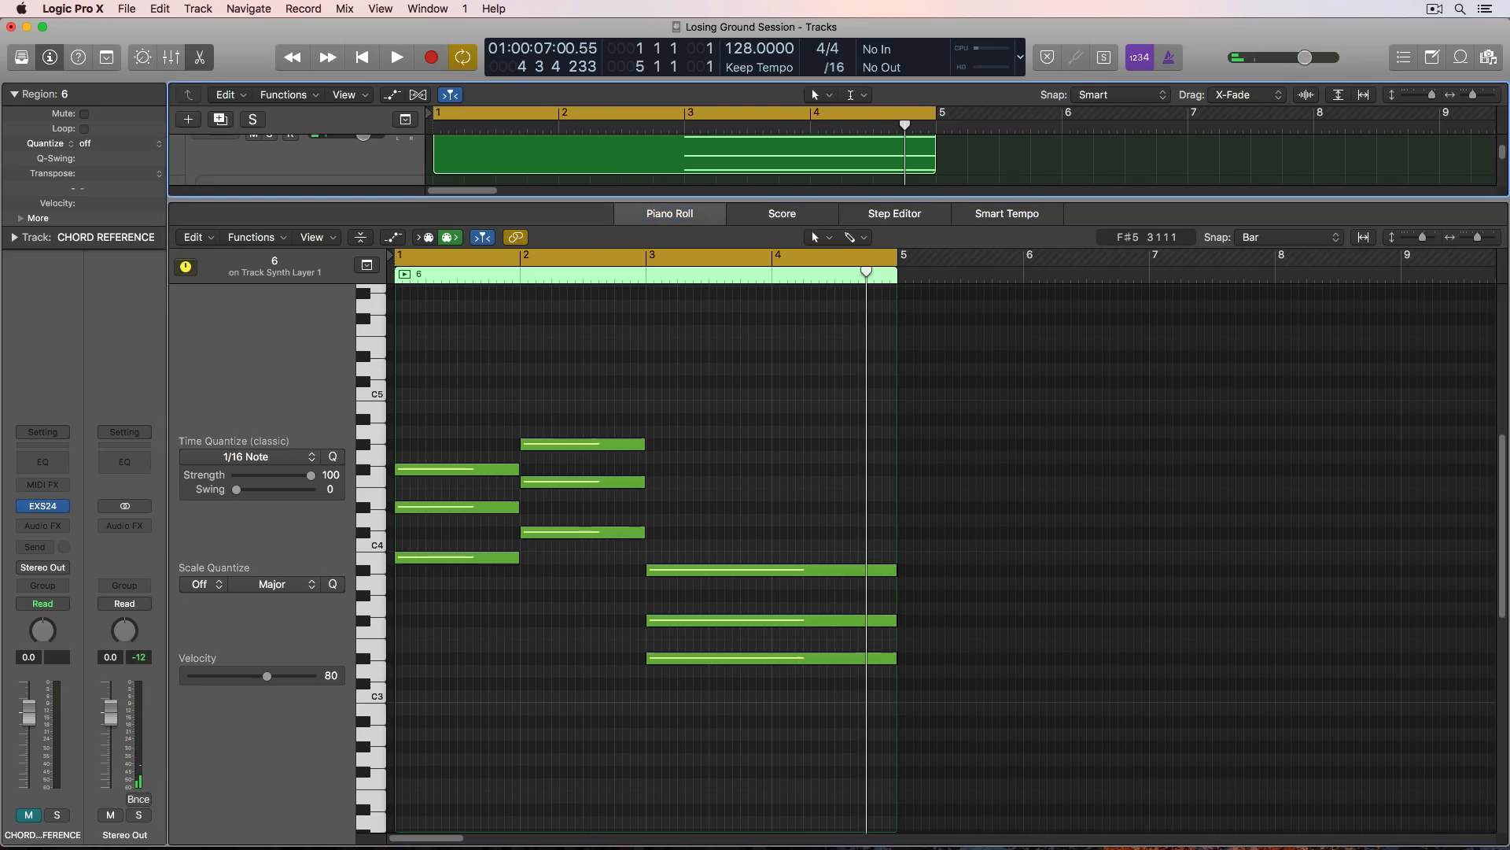
left_click(598, 375)
key("super+Right")
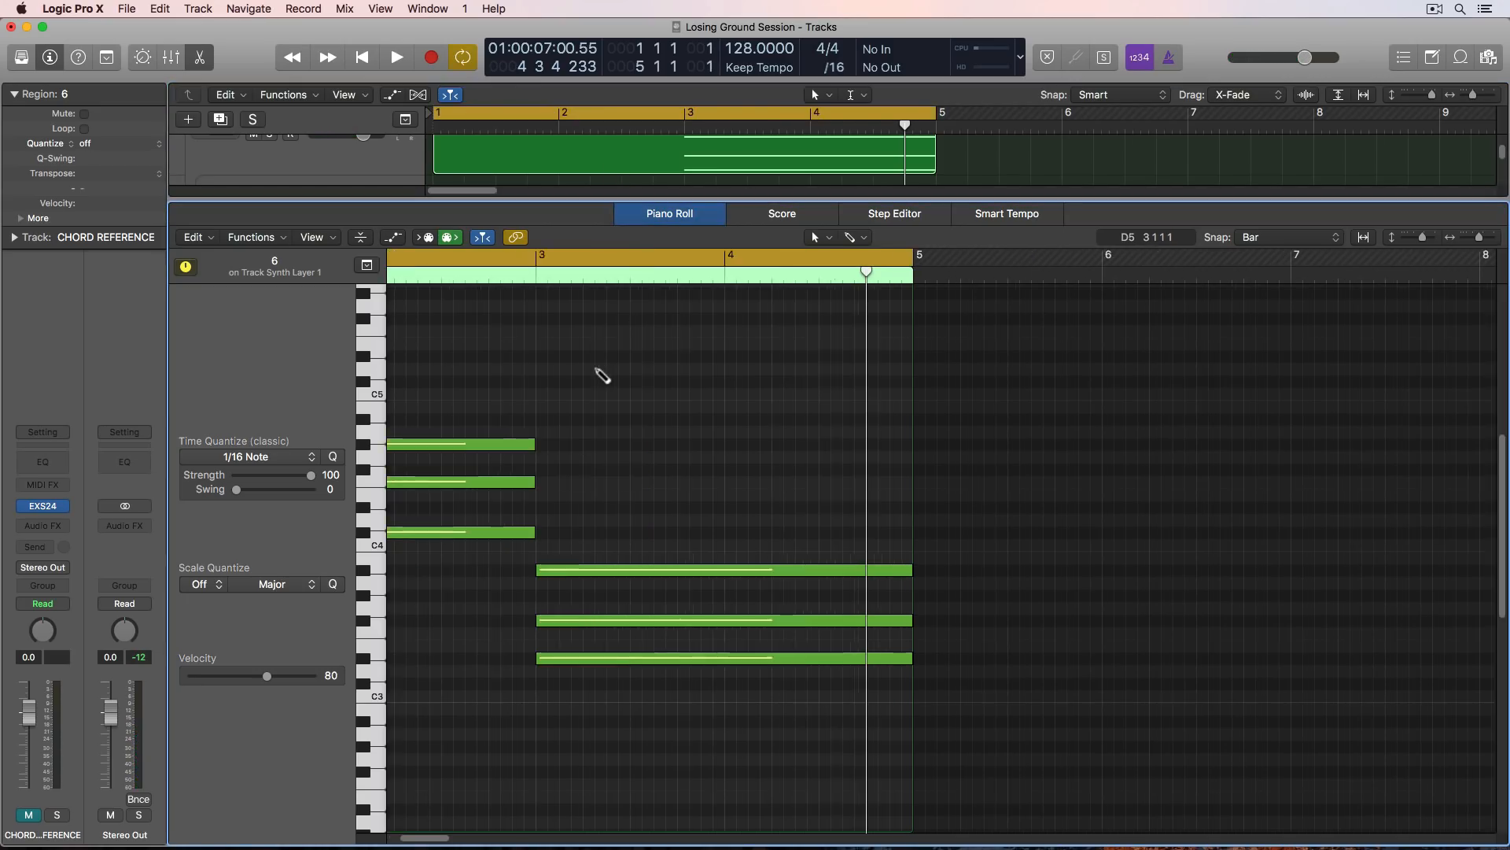
key("Return")
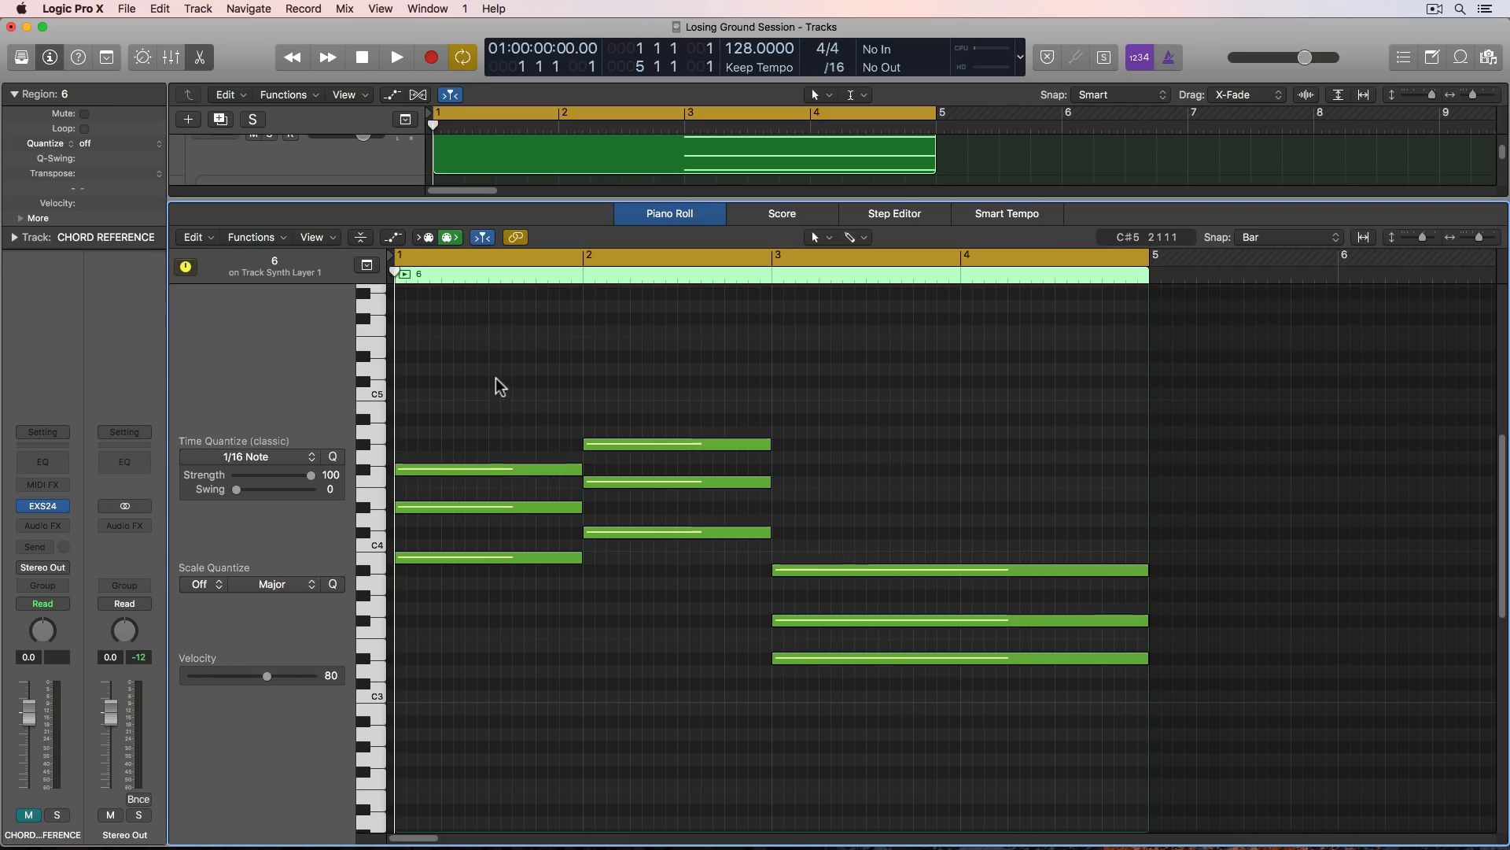
- Invert the first two chords by lowering F#4 in bar 1 and F4 and G#4 in bar 2 one octave, and play the progression
scroll(500, 385, "down", 2)
left_click_drag(496, 364, 668, 482)
key("alt+shift+Down")
left_click(673, 437)
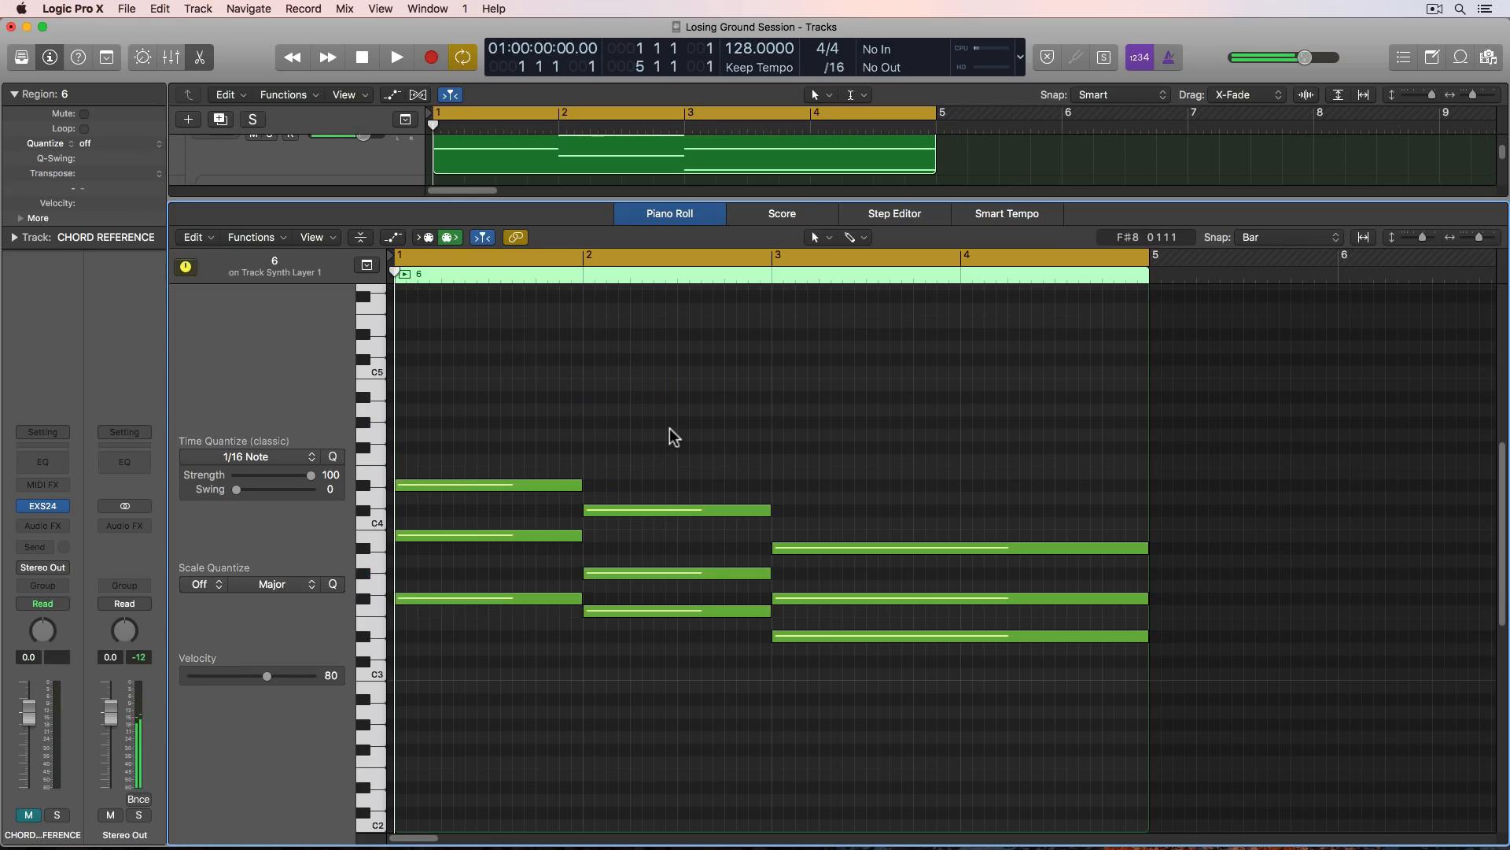
key("space")
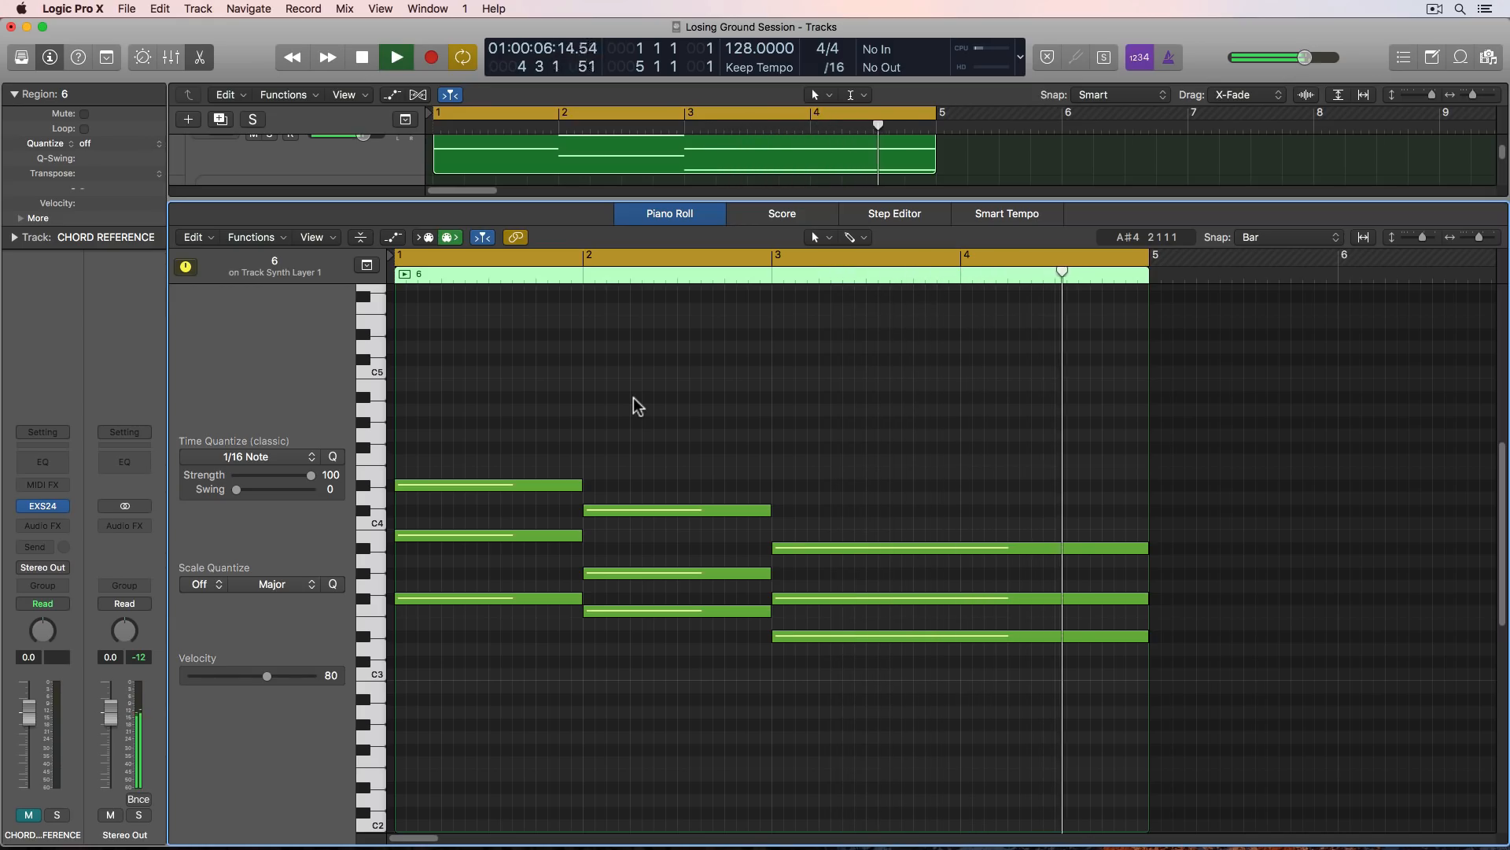
key("space")
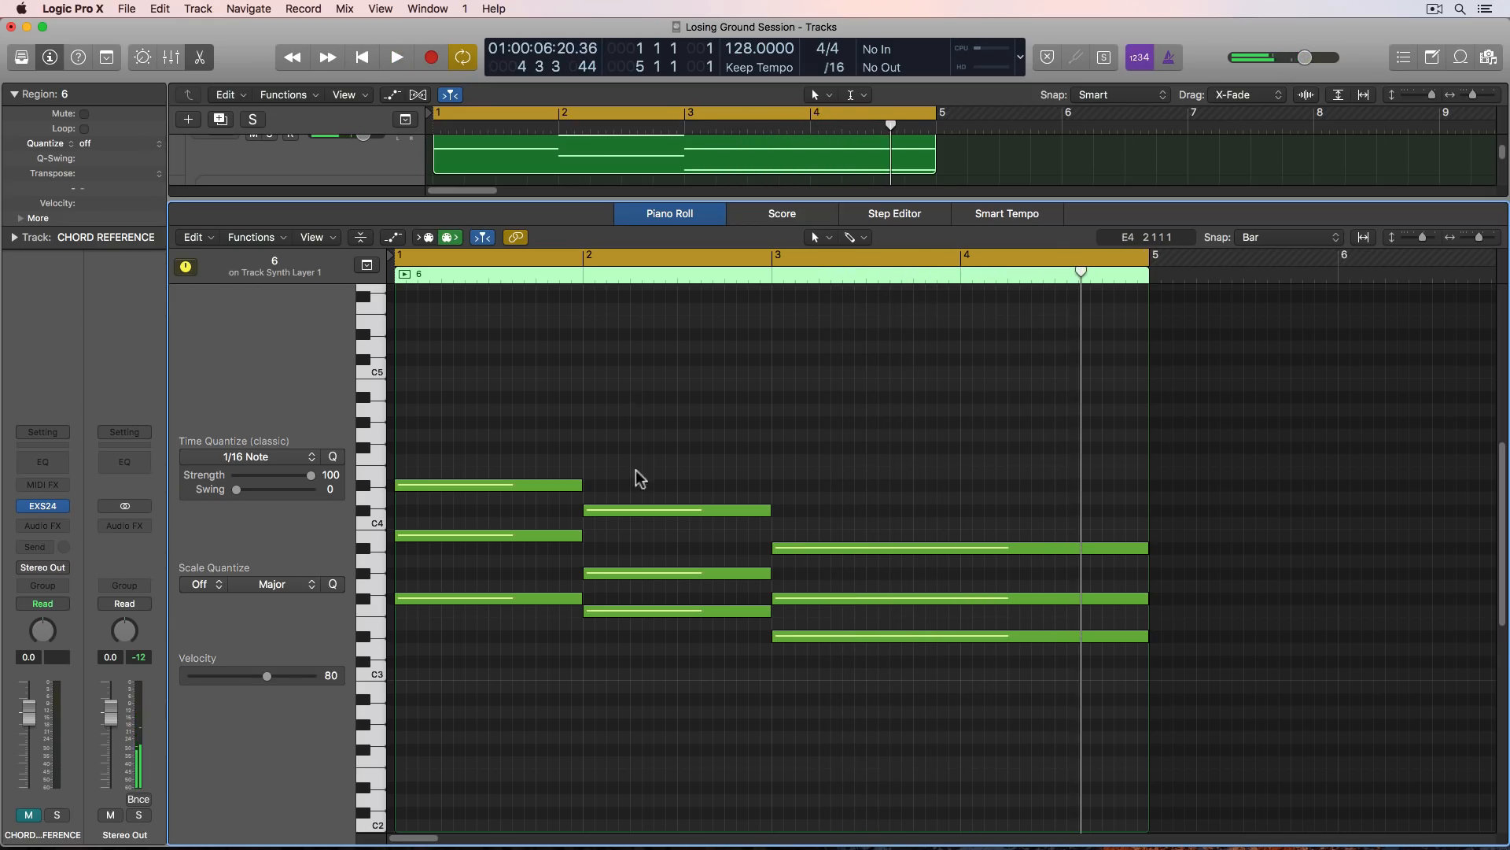
- Add bass root notes below the chords: B1 in bar 1, C#2 in bar 2 and D#2 across bars 3 and 4
scroll(634, 472, "down", 3)
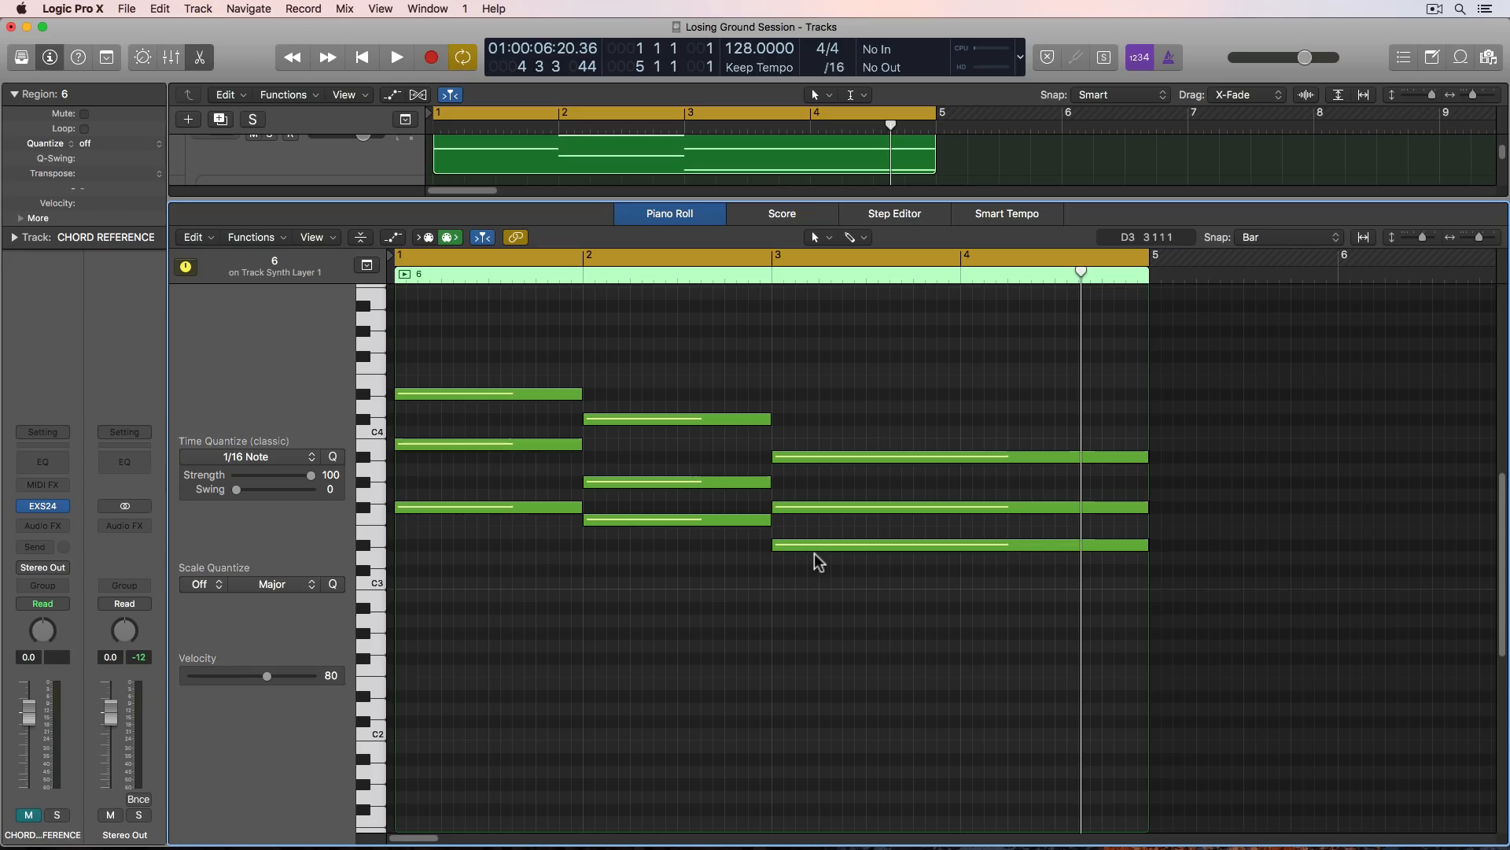
left_click(785, 702)
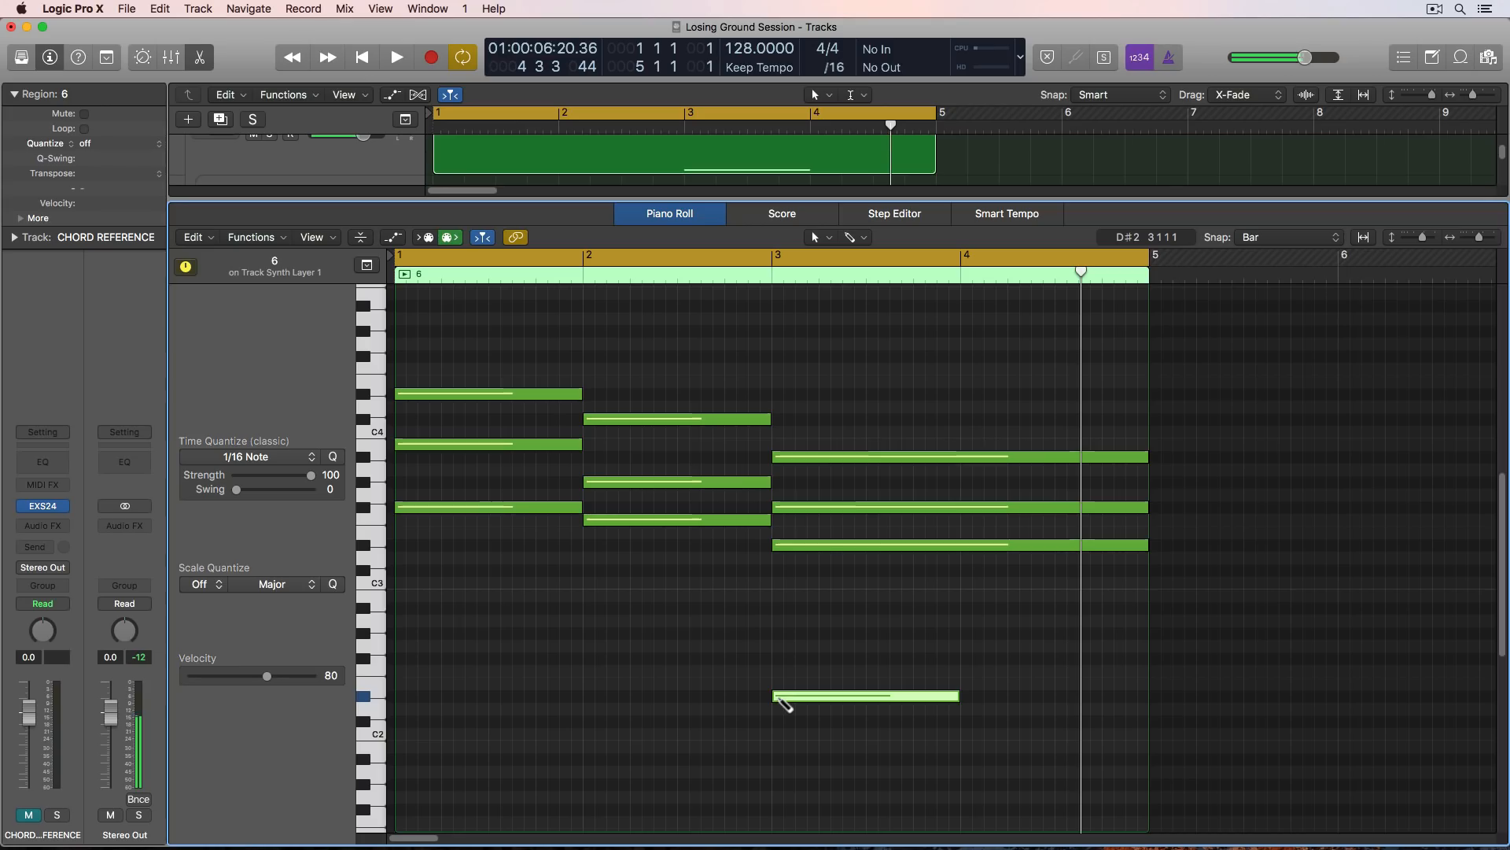
left_click_drag(957, 698, 1120, 722)
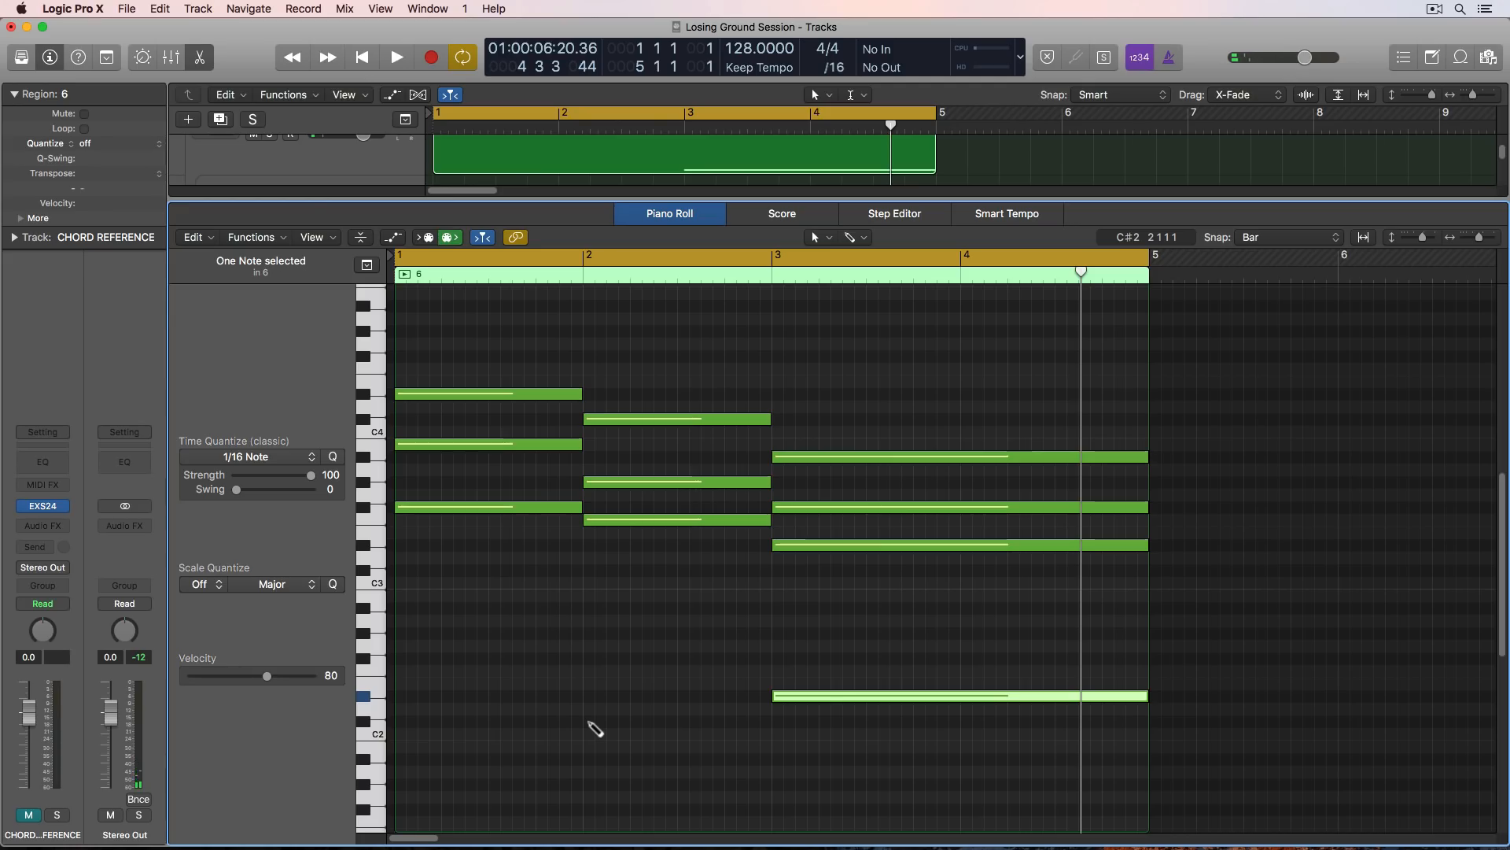
left_click_drag(588, 721, 452, 720)
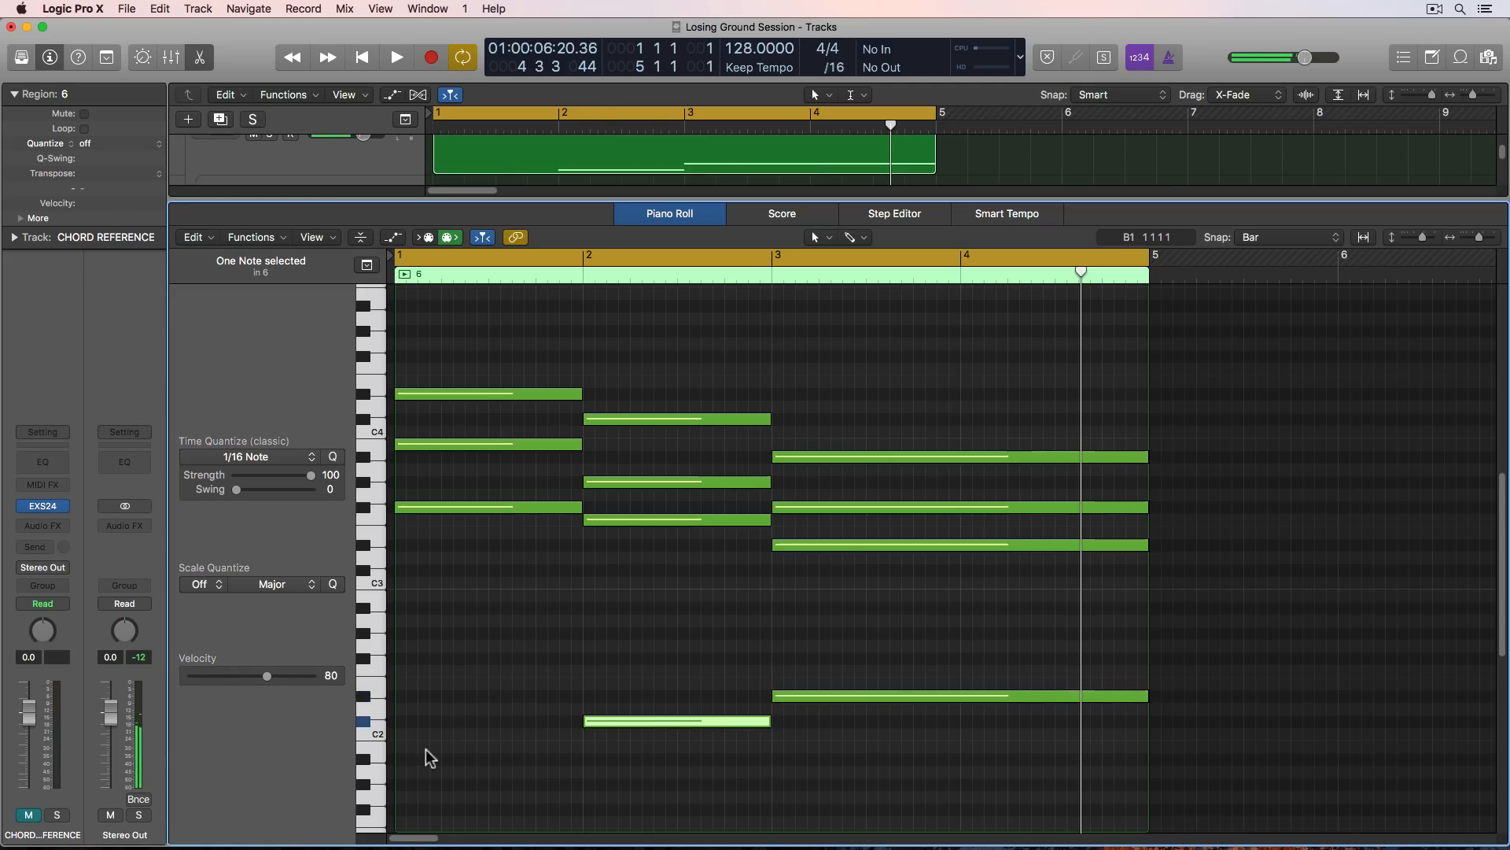
left_click(403, 746)
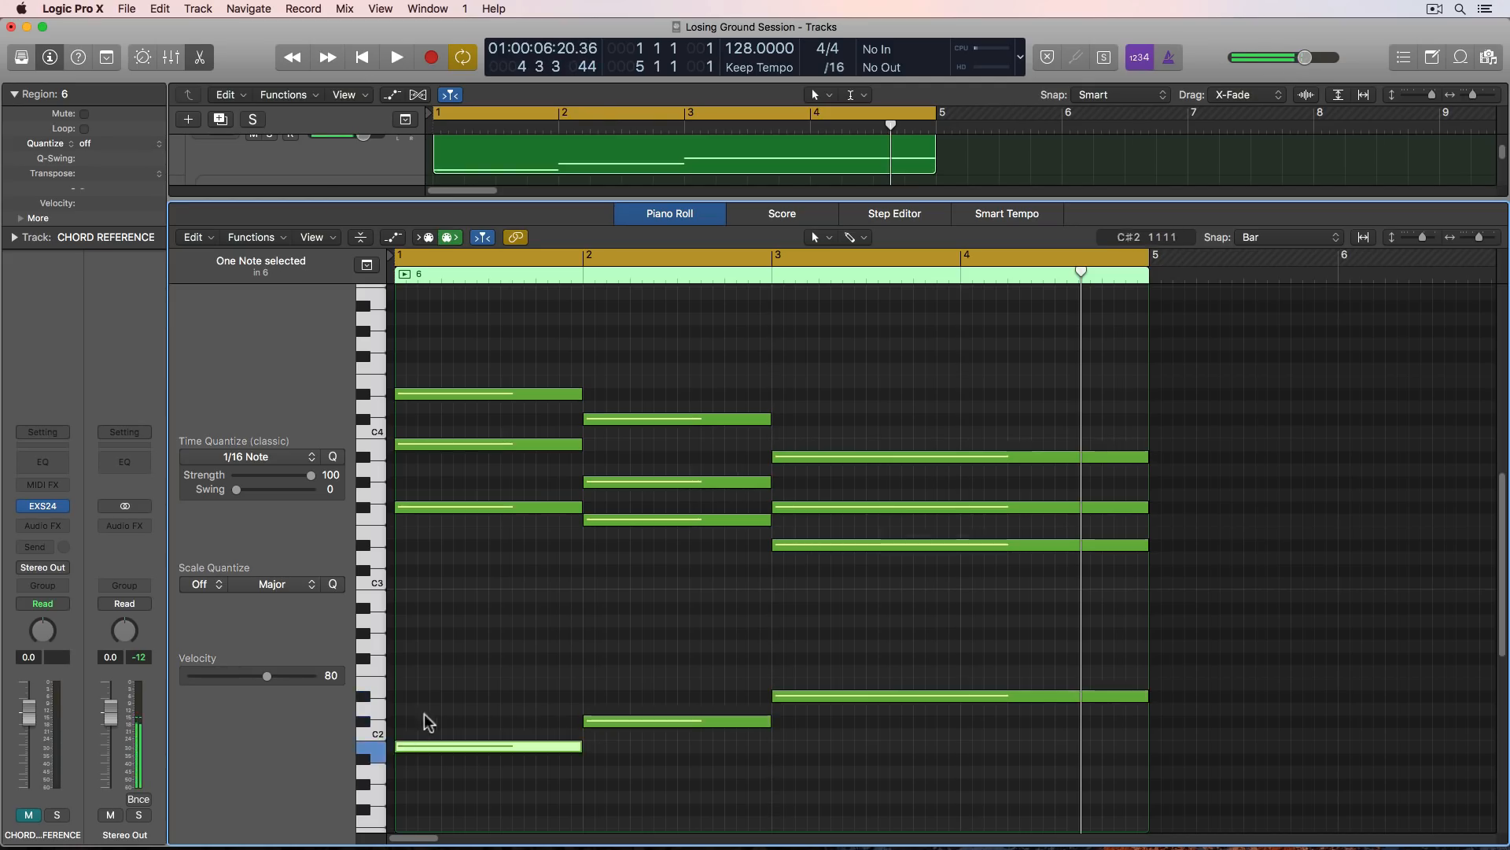
left_click(428, 718)
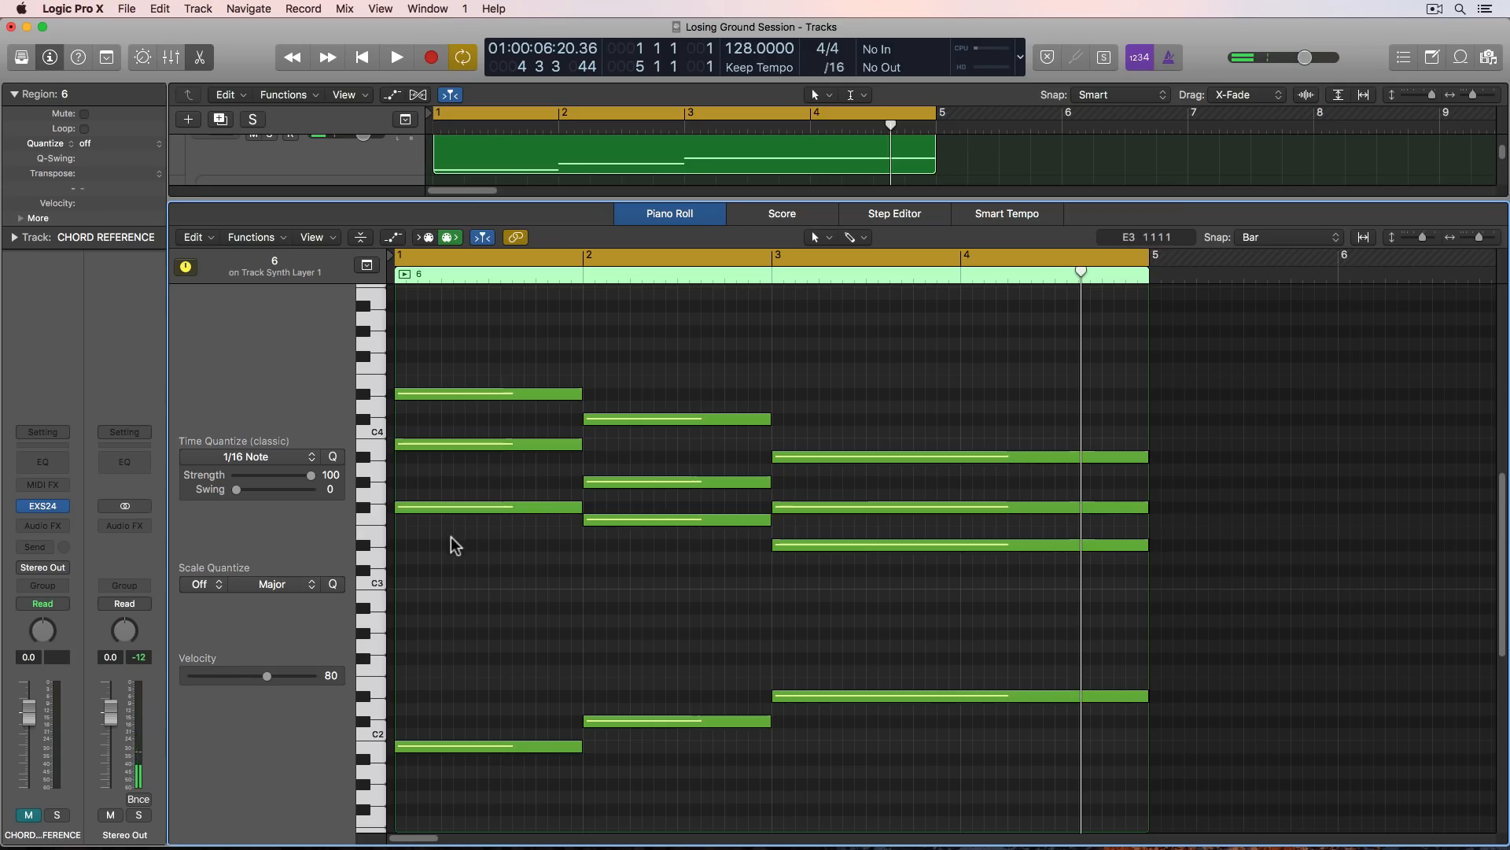
- Check the lowest chord note in bar 1, return the playhead to bar 1 and play the progression with its bass notes
left_click(449, 507)
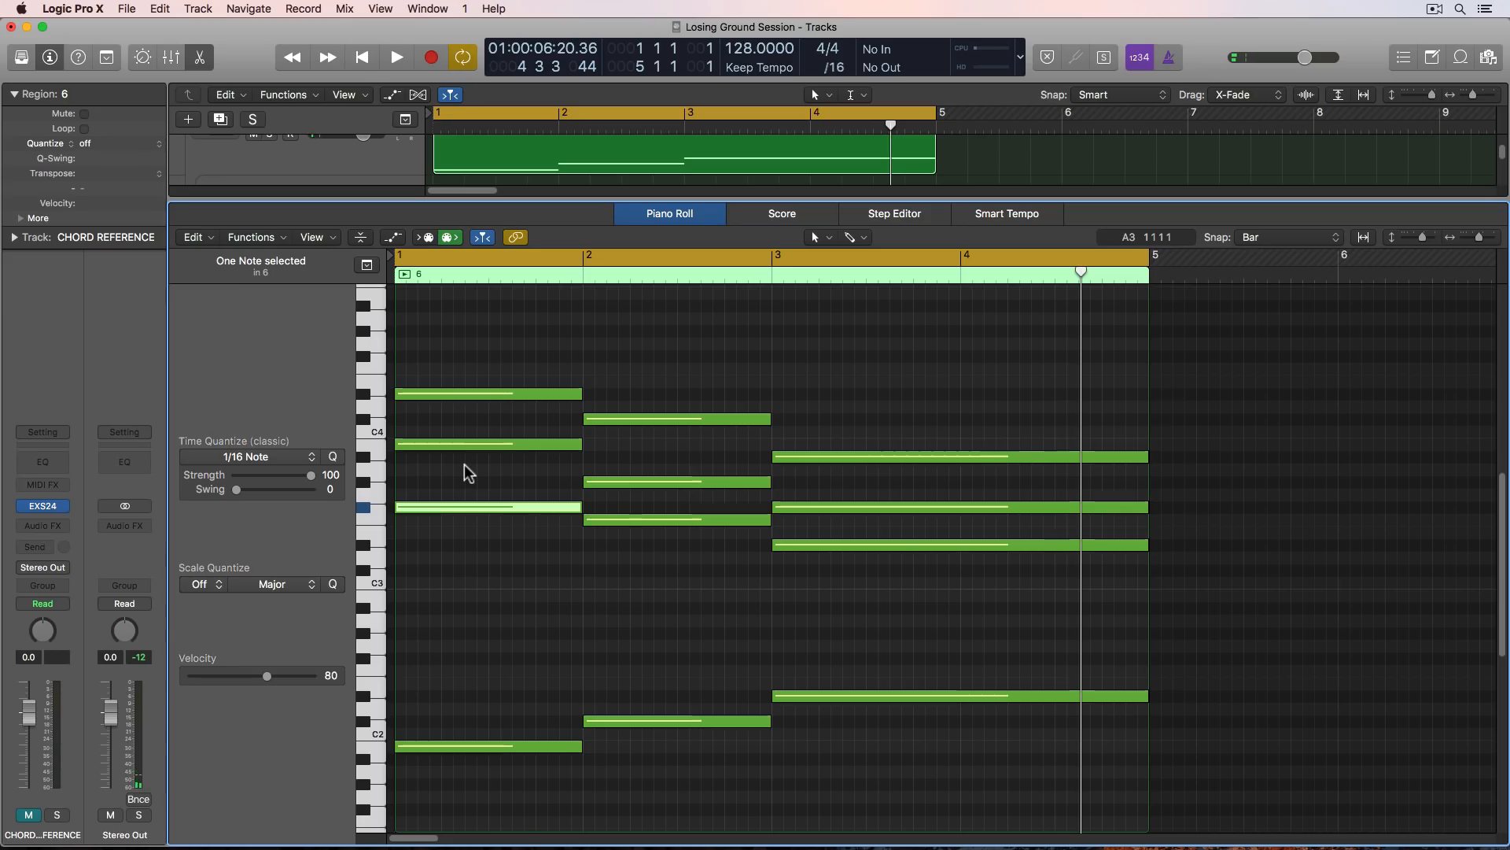
left_click(438, 579)
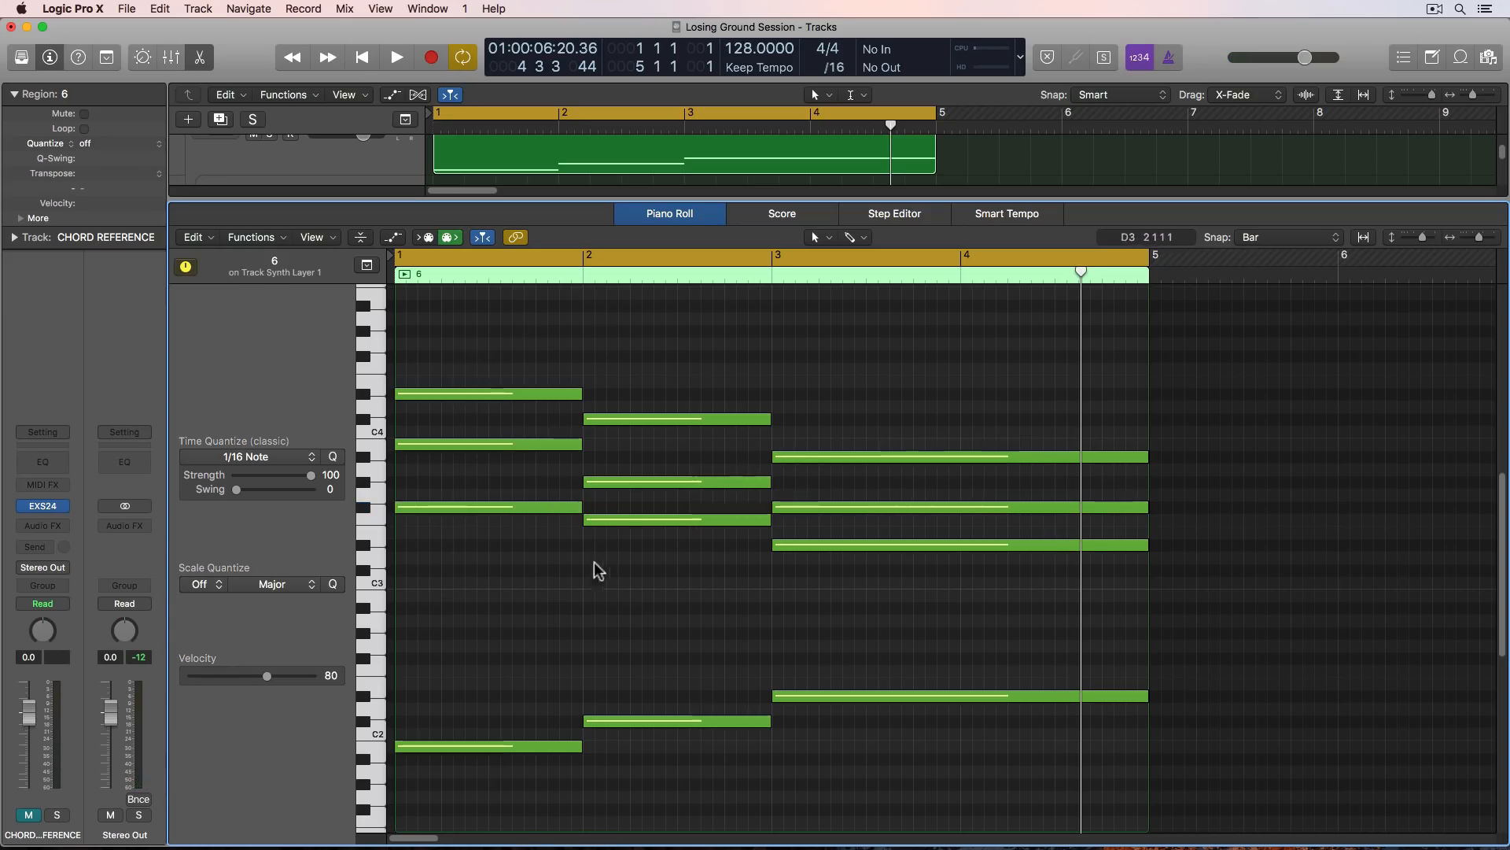
key("Return")
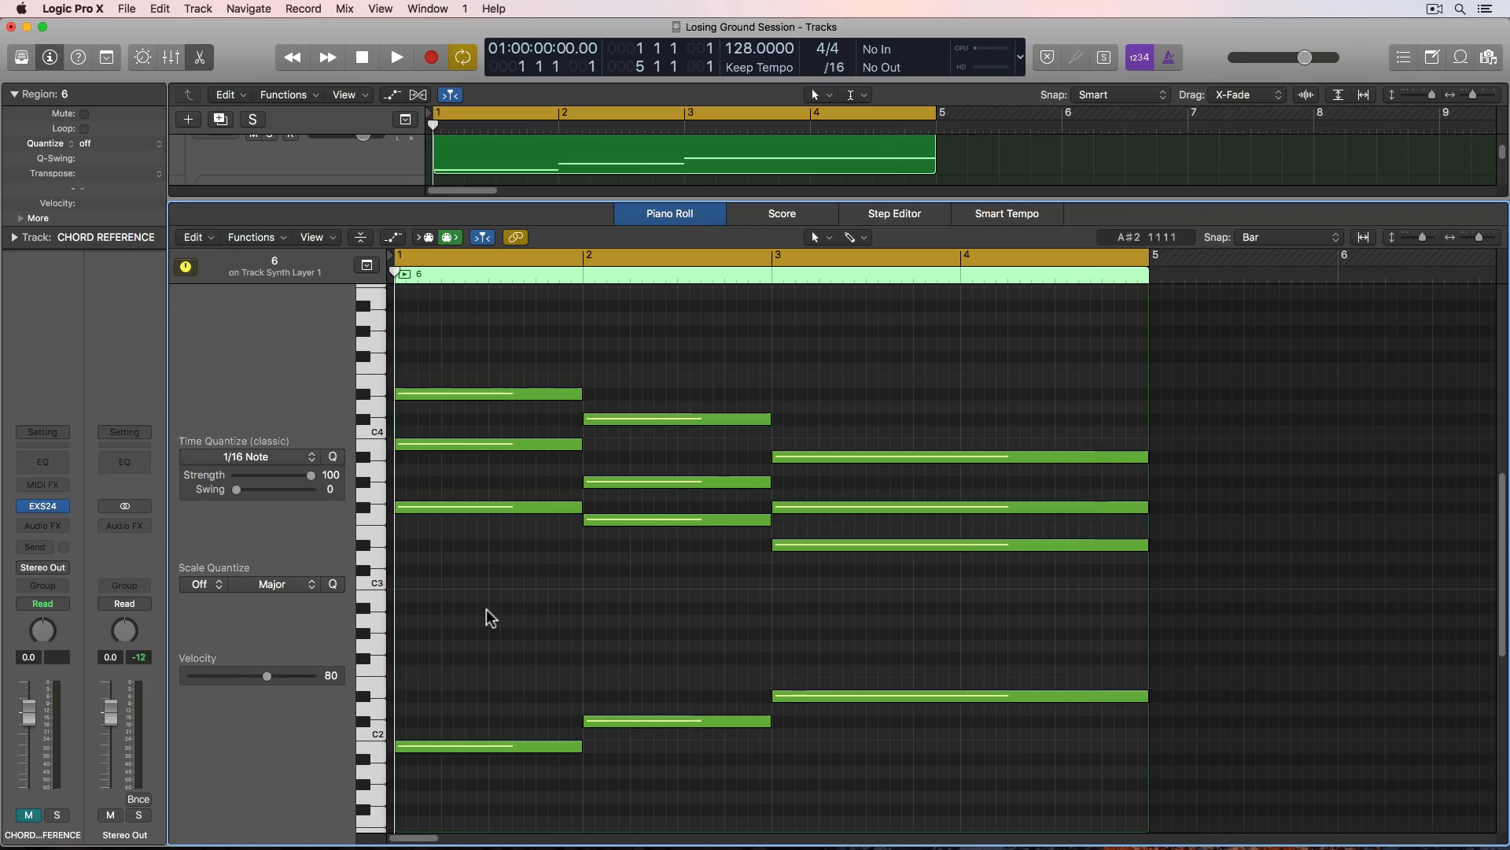
key("space")
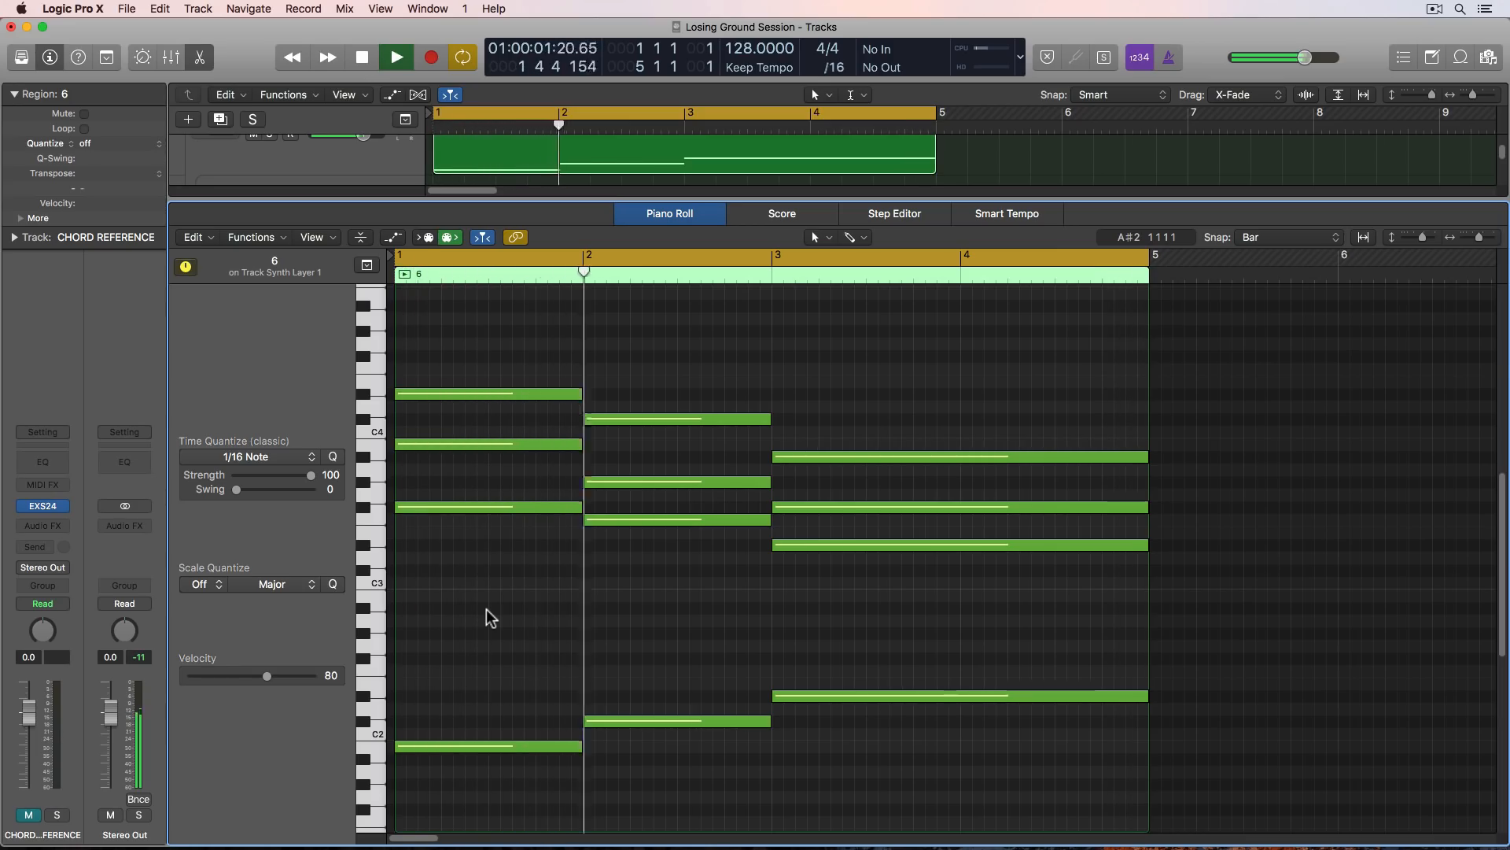
- Show the mixer, stop playback and open the Arpeggiator on the Punchy Electro track
key("x")
left_click(499, 394)
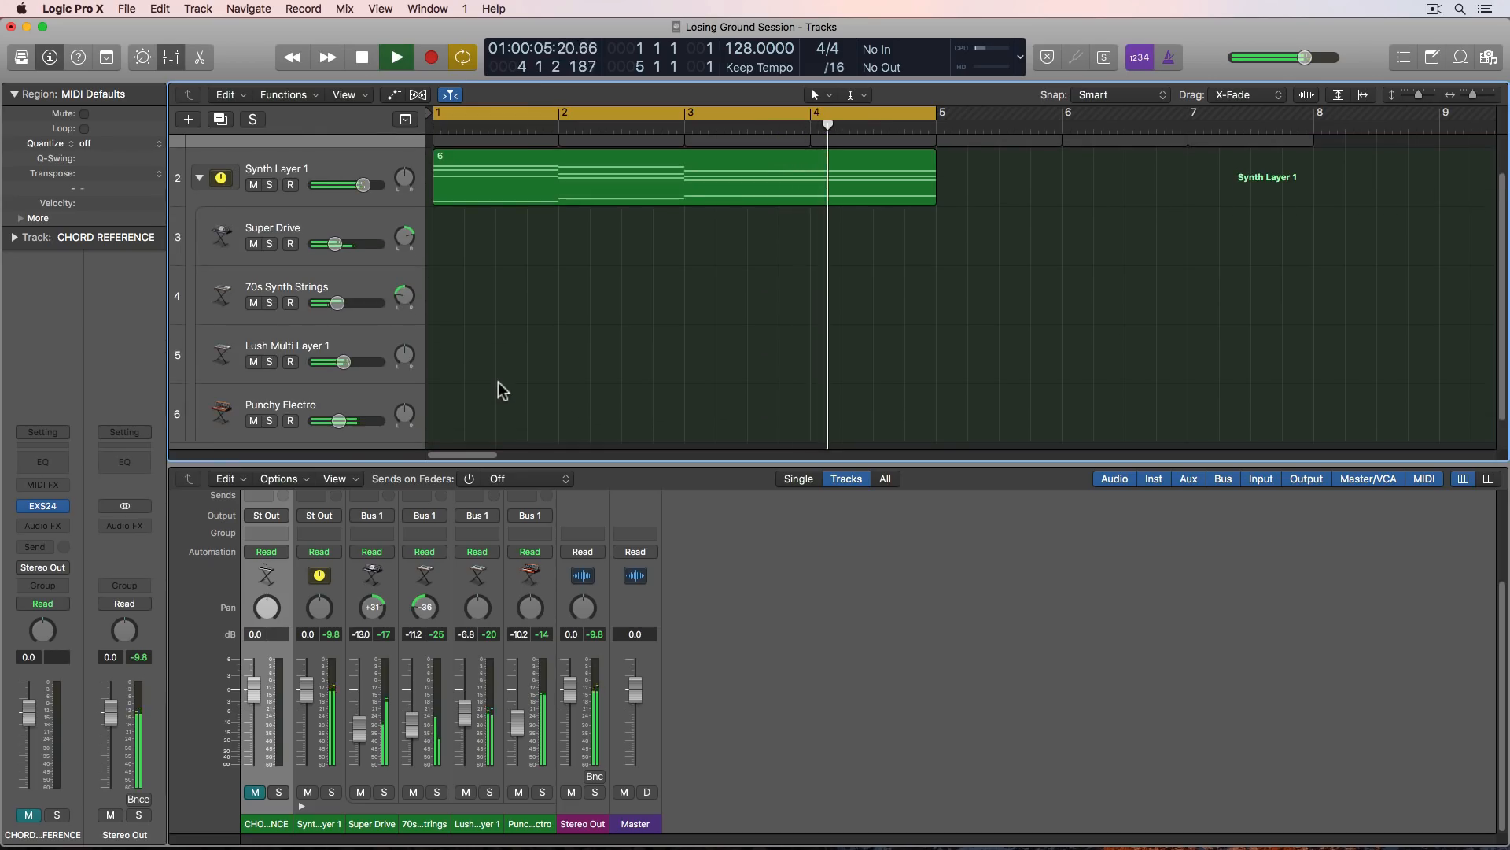
key("space")
left_click(361, 393)
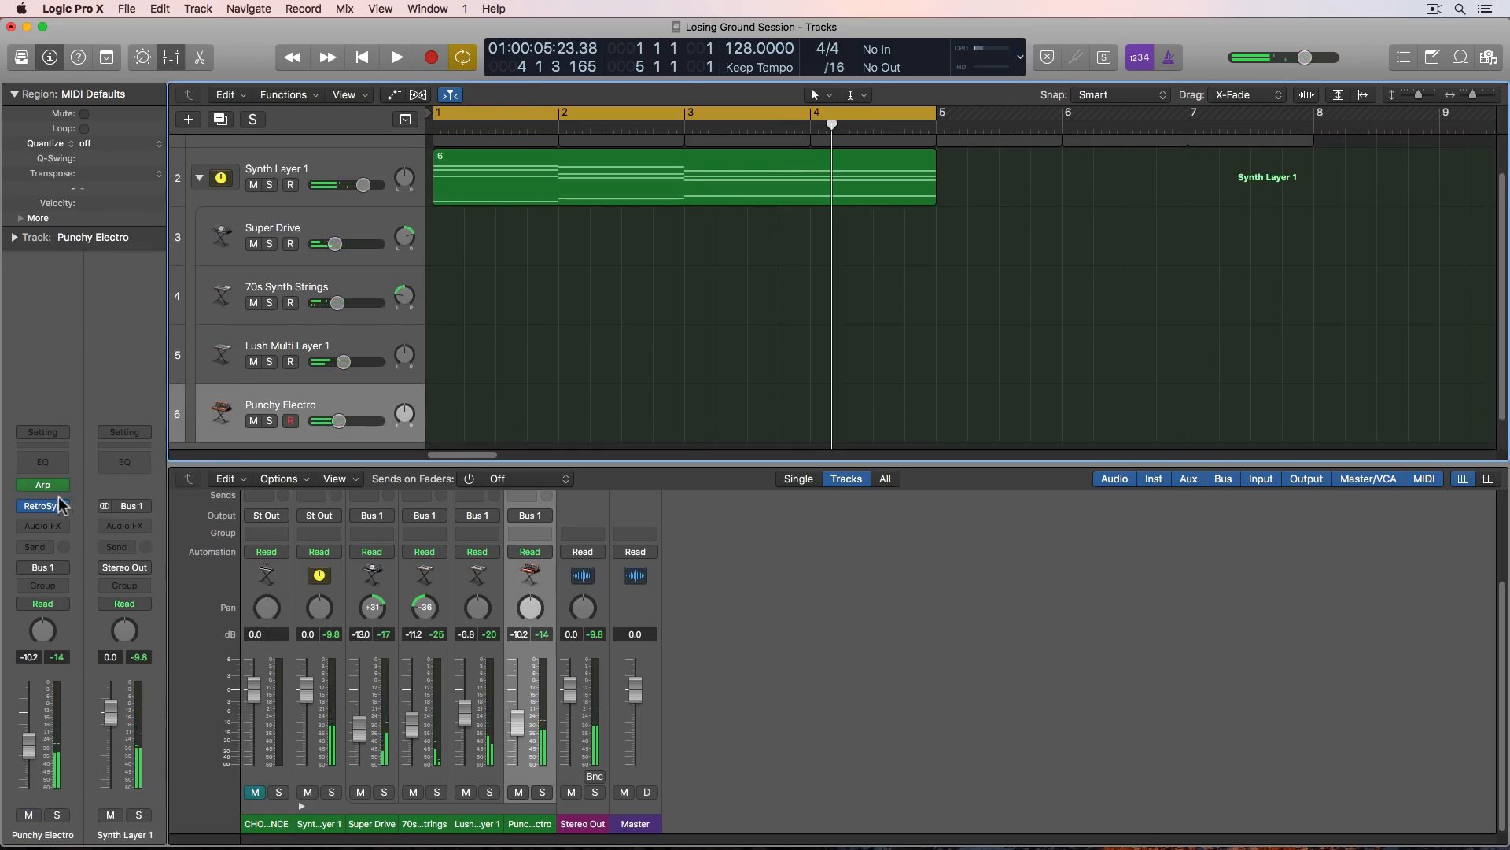
left_click(47, 484)
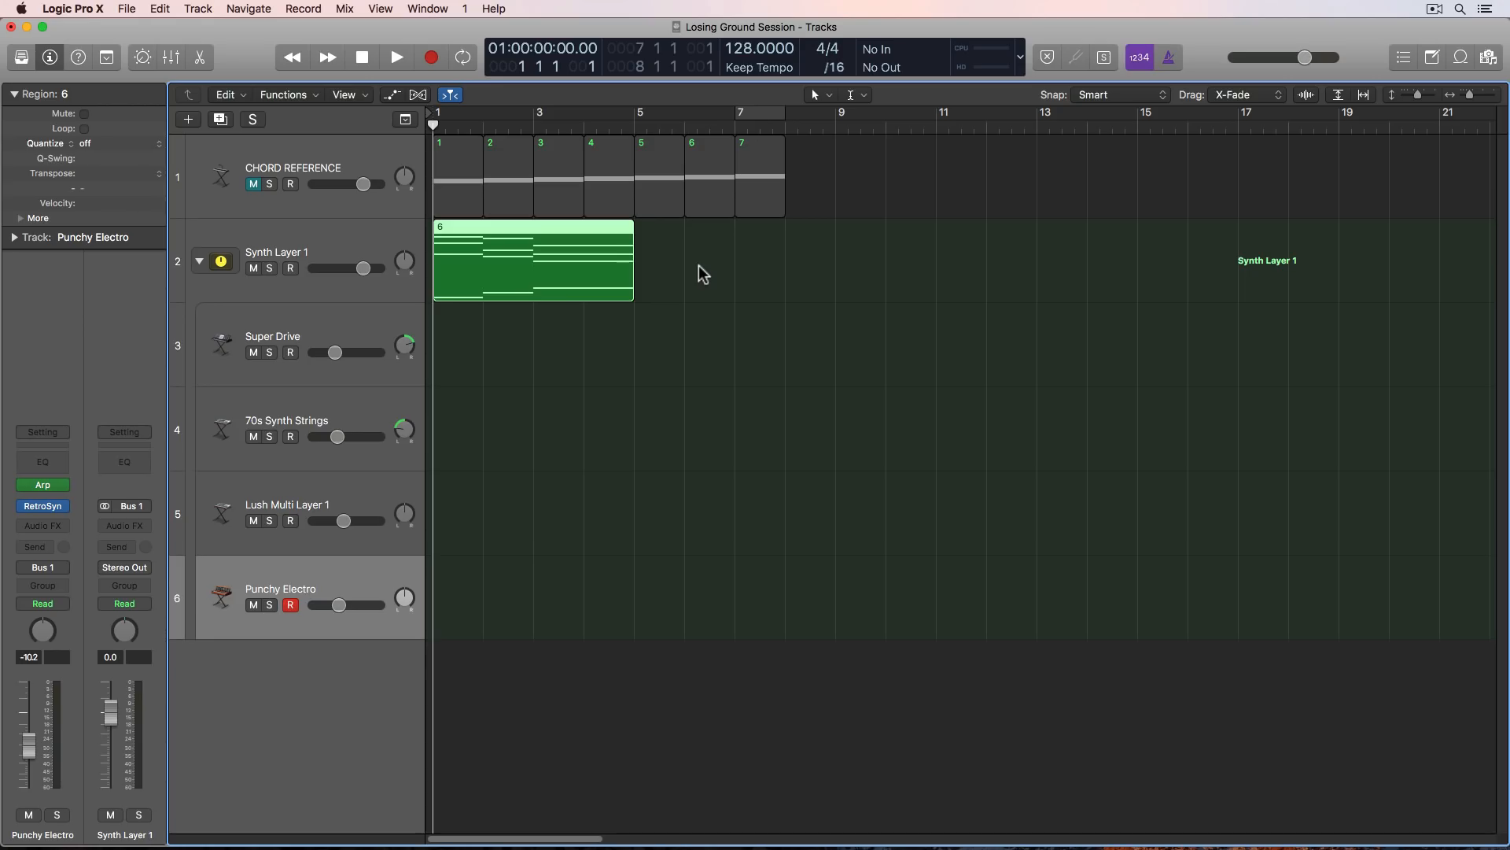
- Rename the four-bar region on Synth Layer 1 as Idea 1
left_click(479, 229, "super")
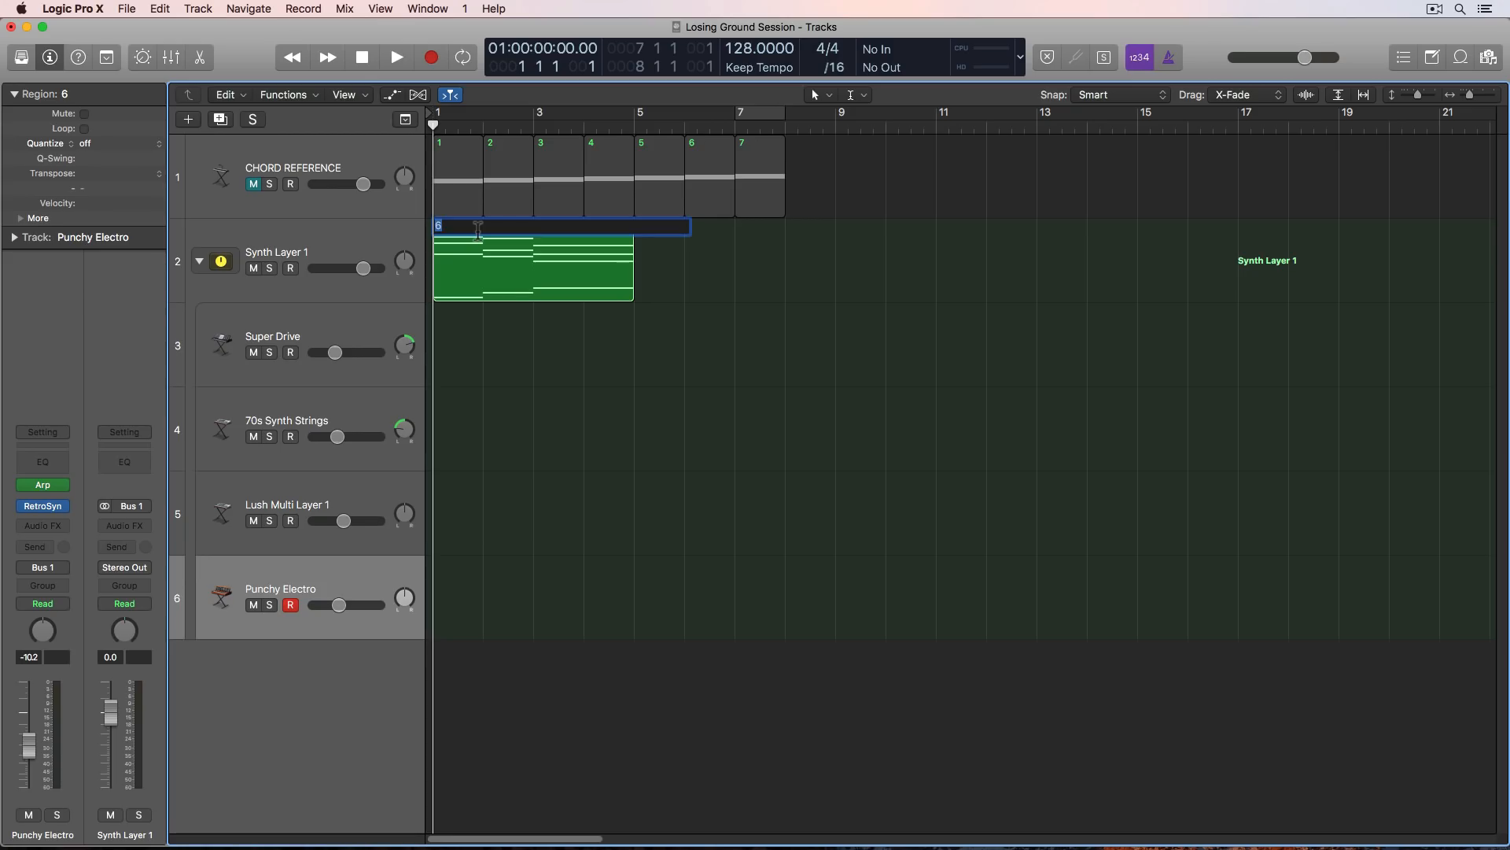
type("Idea 1")
key("Return")
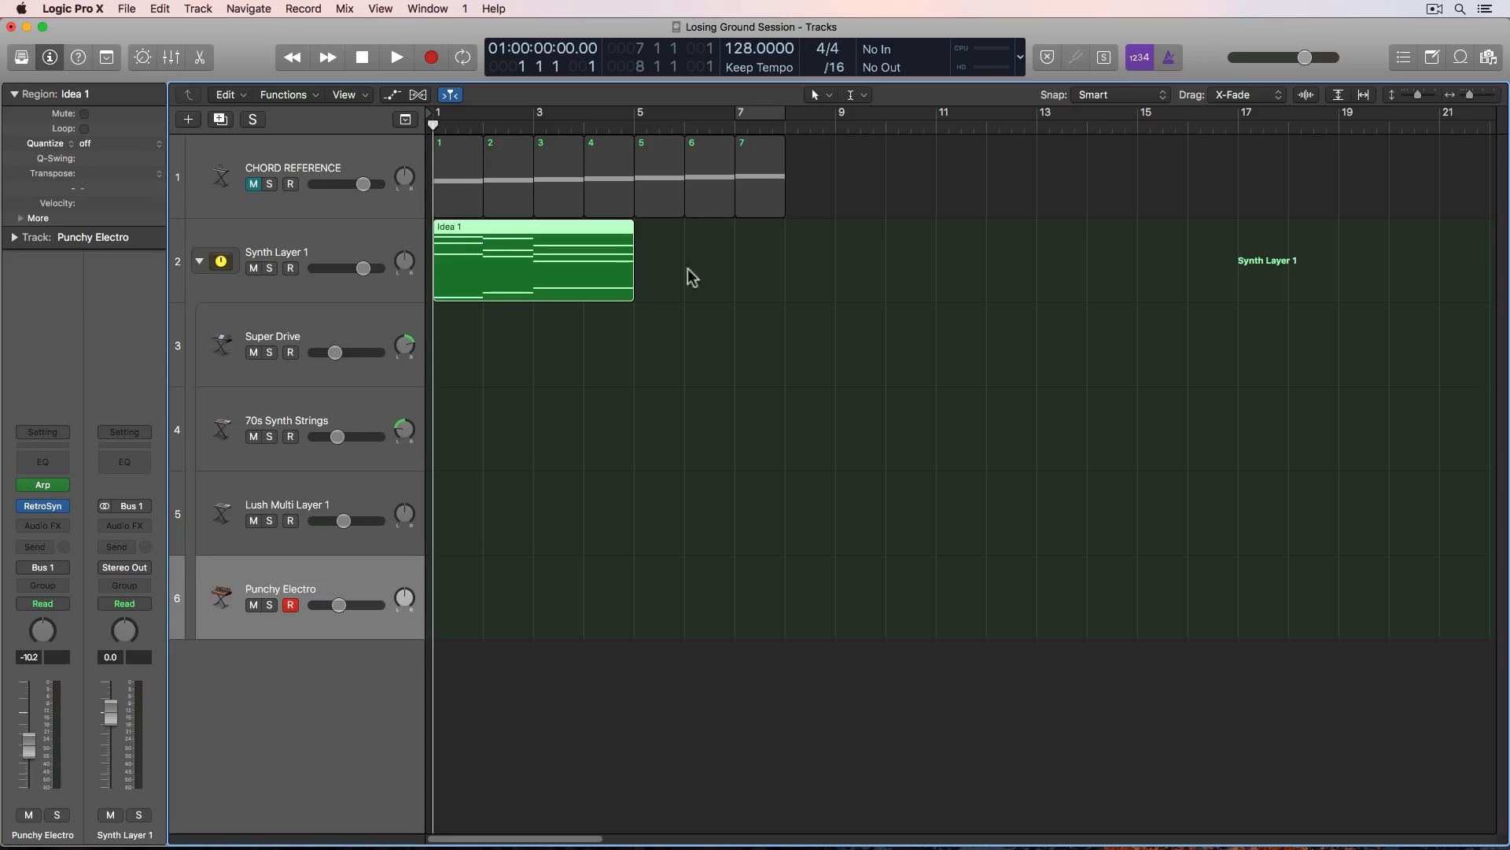
left_click(812, 271)
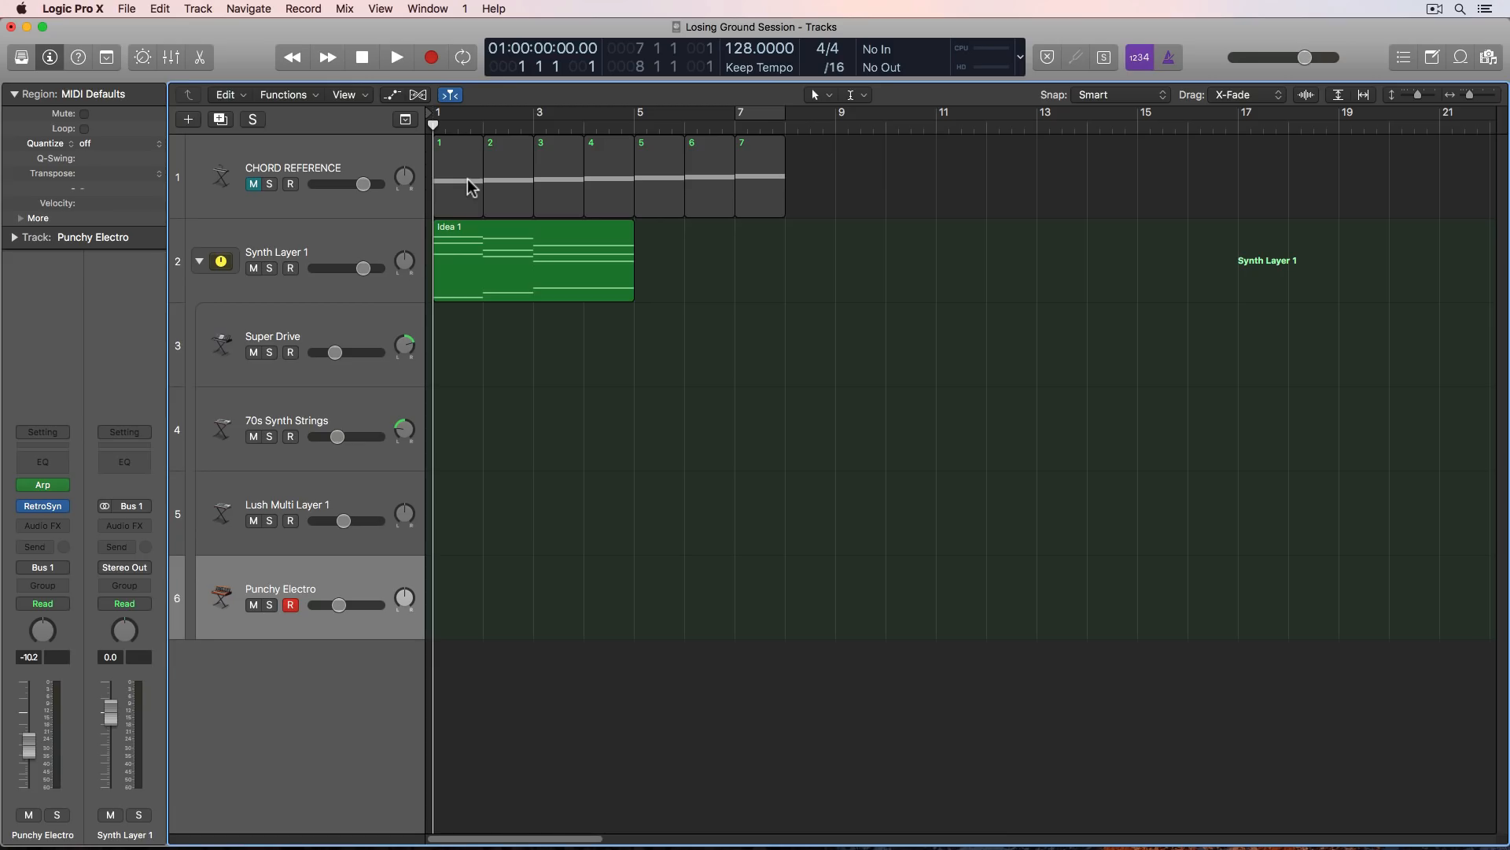
- Copy chord region 1 from CHORD REFERENCE to bar 9 on Synth Layer 1 and stretch it to two bars
left_click_drag(470, 187, 871, 255)
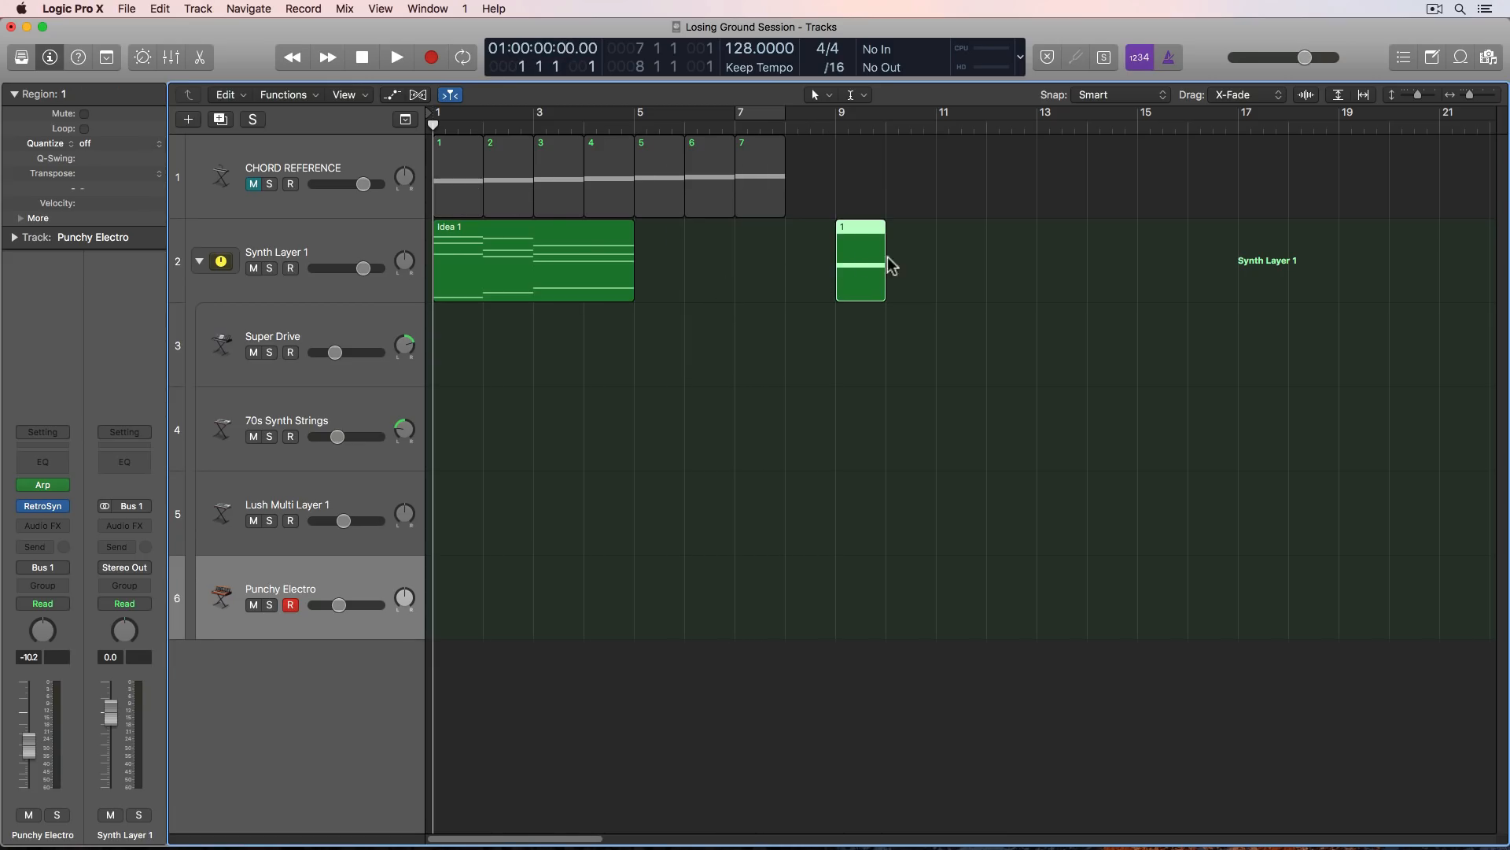
left_click_drag(885, 279, 937, 287)
left_click(917, 414)
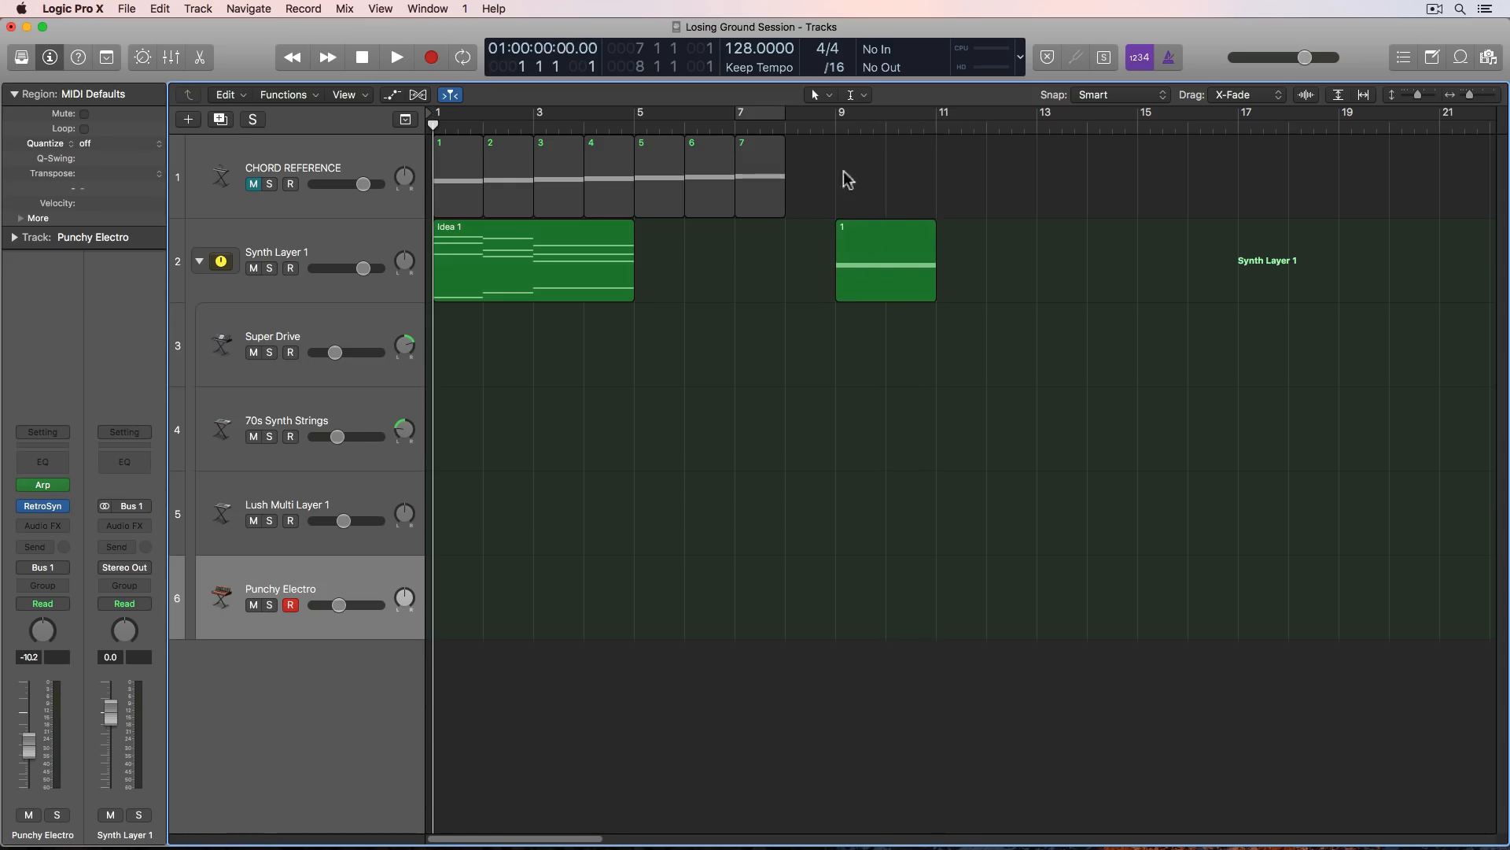
- Copy chord regions 4 and 7 from CHORD REFERENCE to bars 11 and 12 on Synth Layer 1
left_click_drag(607, 181, 961, 261)
left_click_drag(767, 181, 1015, 285)
scroll(860, 398, "right", 6)
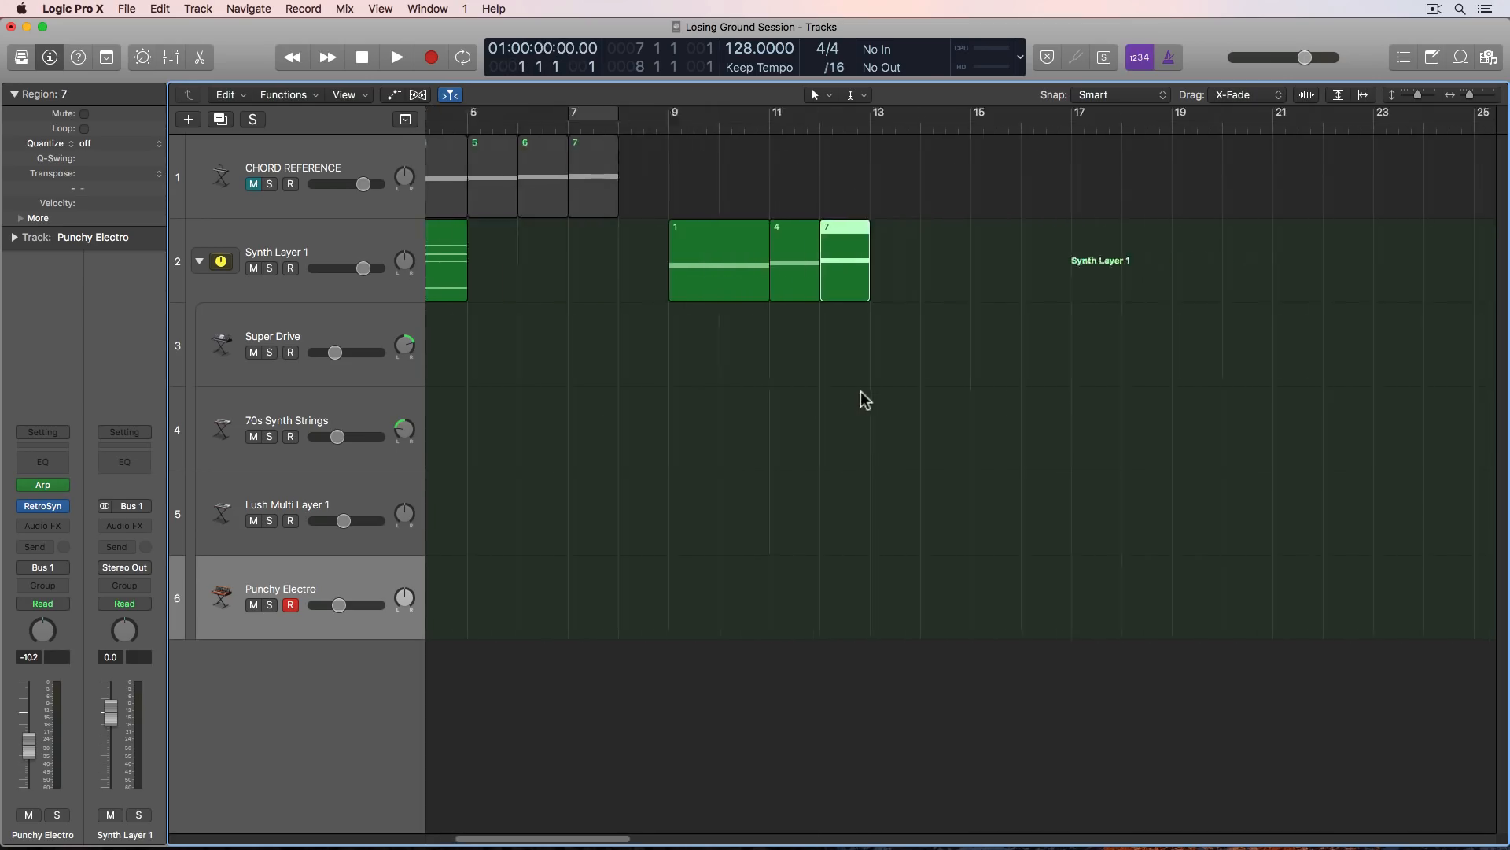
- Move chords 4 and 7 to bars 13 and 14 and copy the two-bar chord 1 region to bar 15
left_click_drag(521, 268, 722, 281)
left_click_drag(767, 355, 707, 283)
left_click(629, 309)
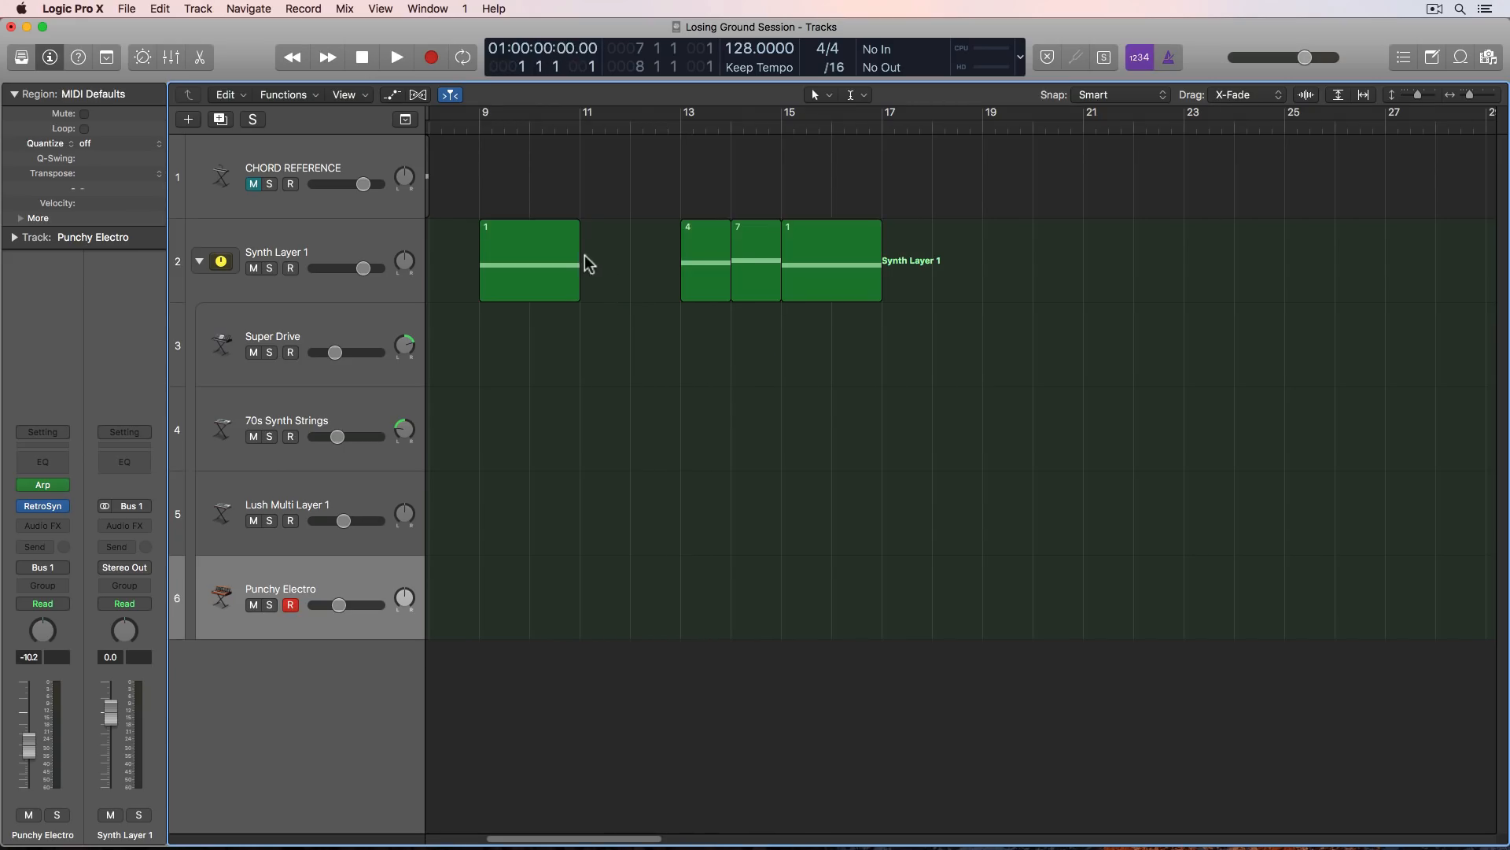
- Stretch the chord 1 region at bar 9 to four bars and play the progression from bar 9
left_click_drag(578, 273, 675, 285)
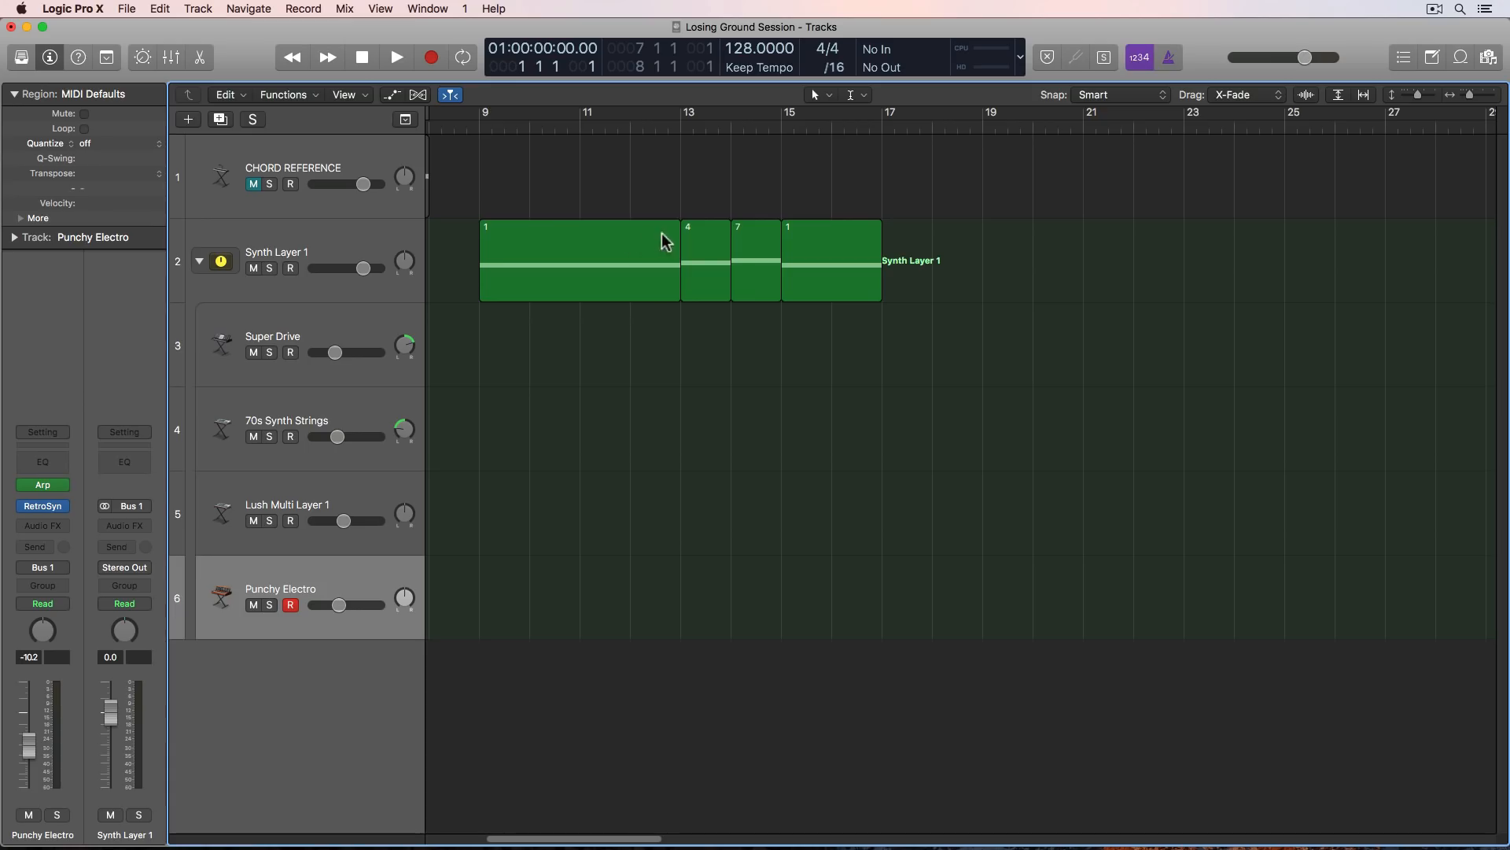
left_click(479, 126)
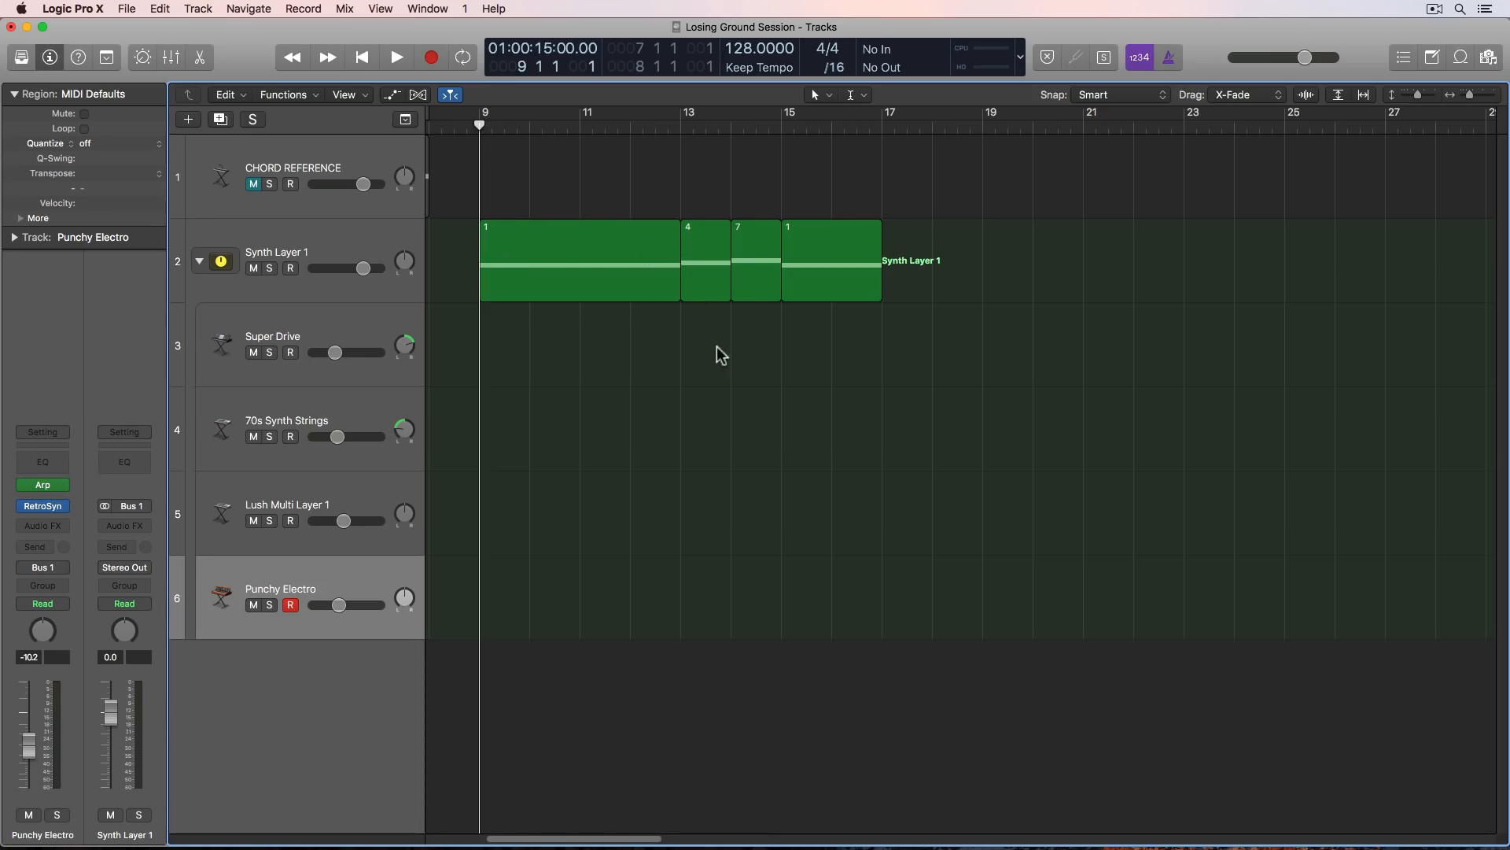
left_click(707, 268)
left_click(747, 270)
left_click(799, 267)
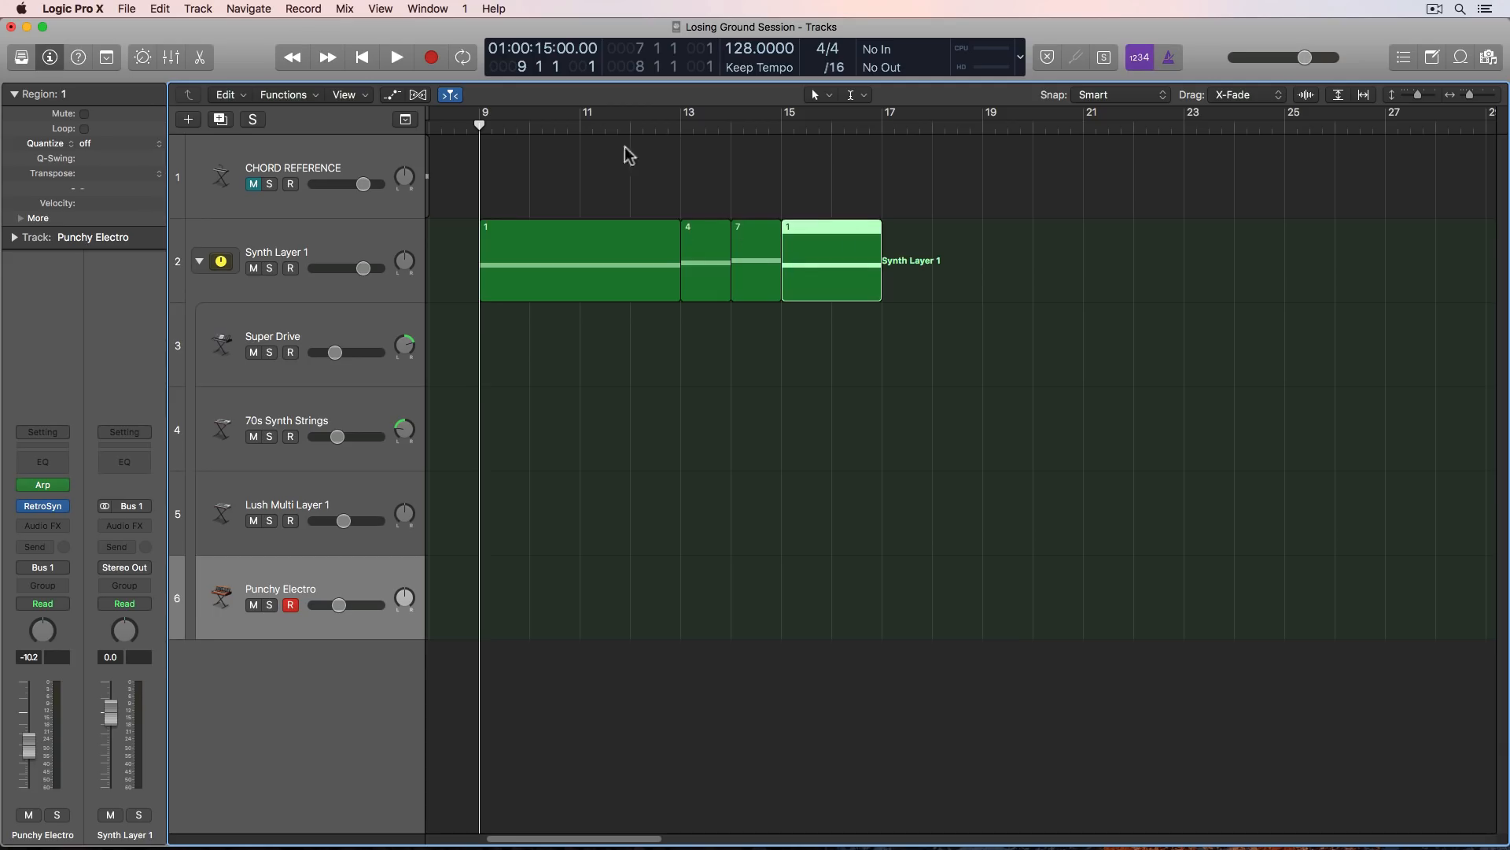
left_click(785, 159)
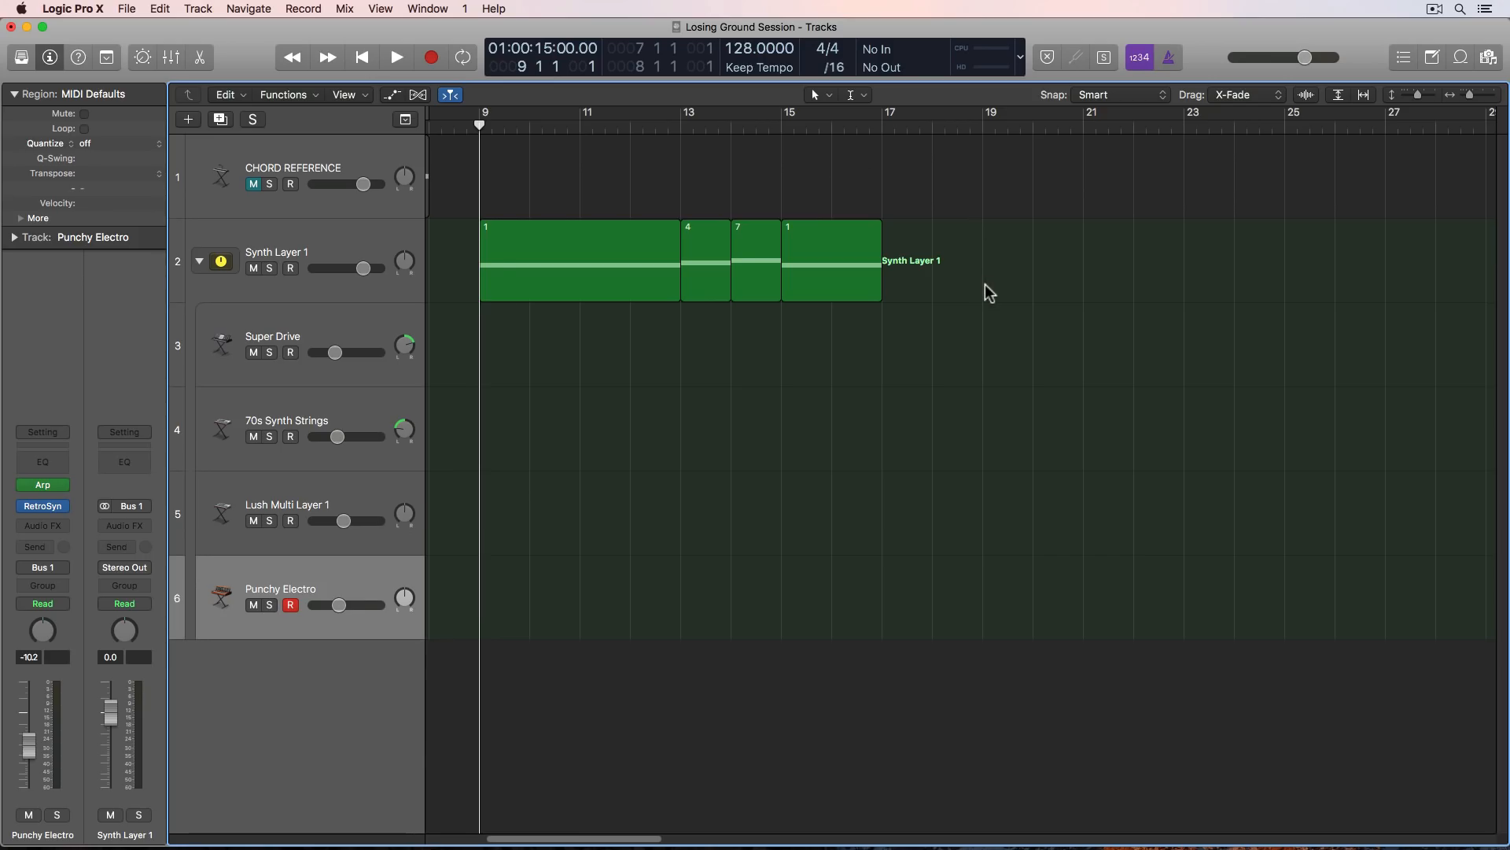
key("space")
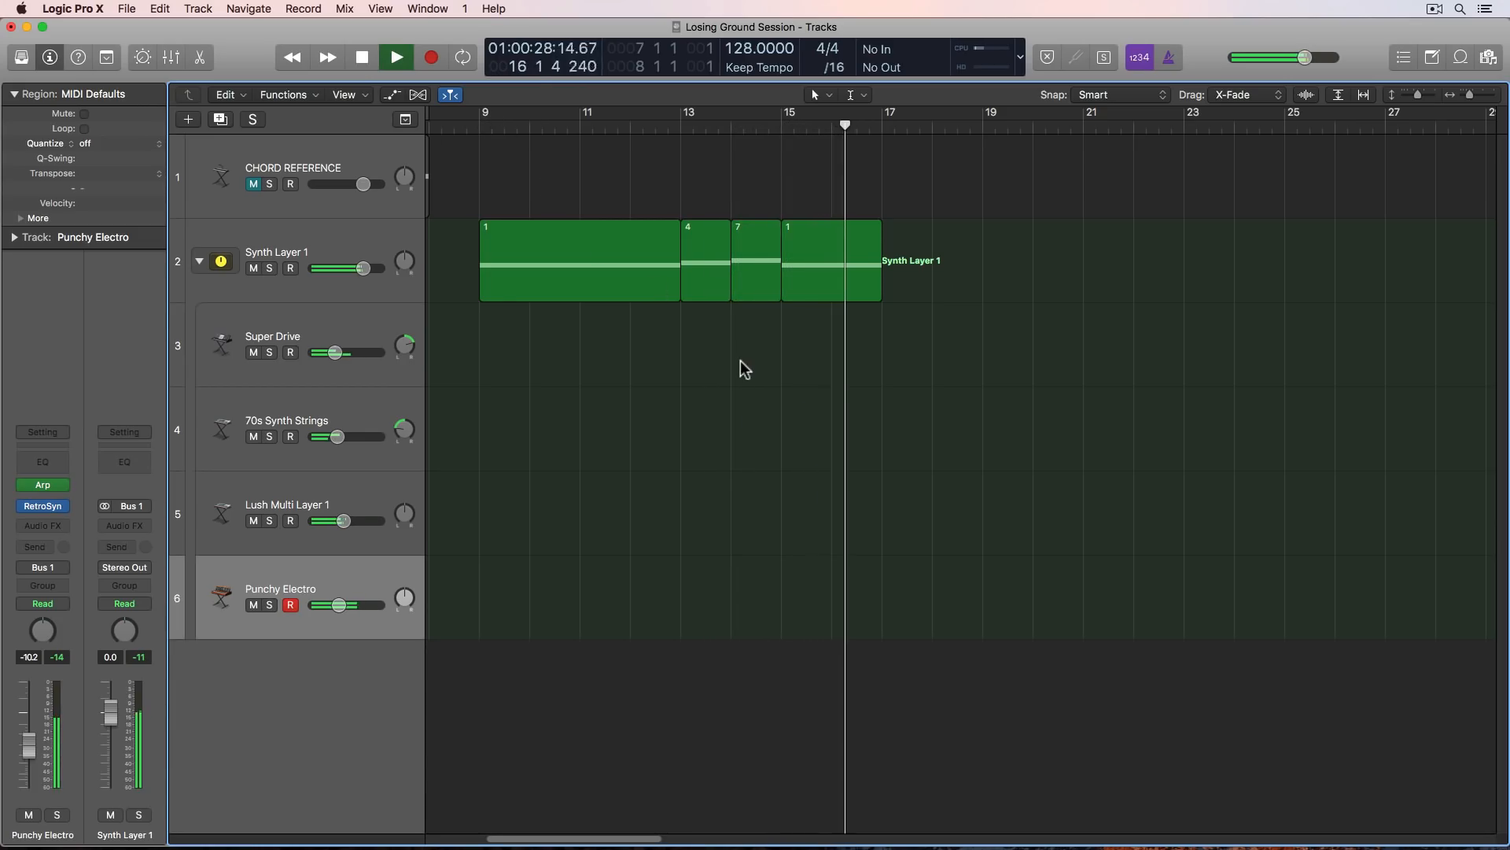
key("space")
- Shorten the chord 1 region at bar 9 to two bars and fill bars 11 and 12 with chord 6 from CHORD REFERENCE
scroll(669, 314, "left", 3)
left_click(709, 271)
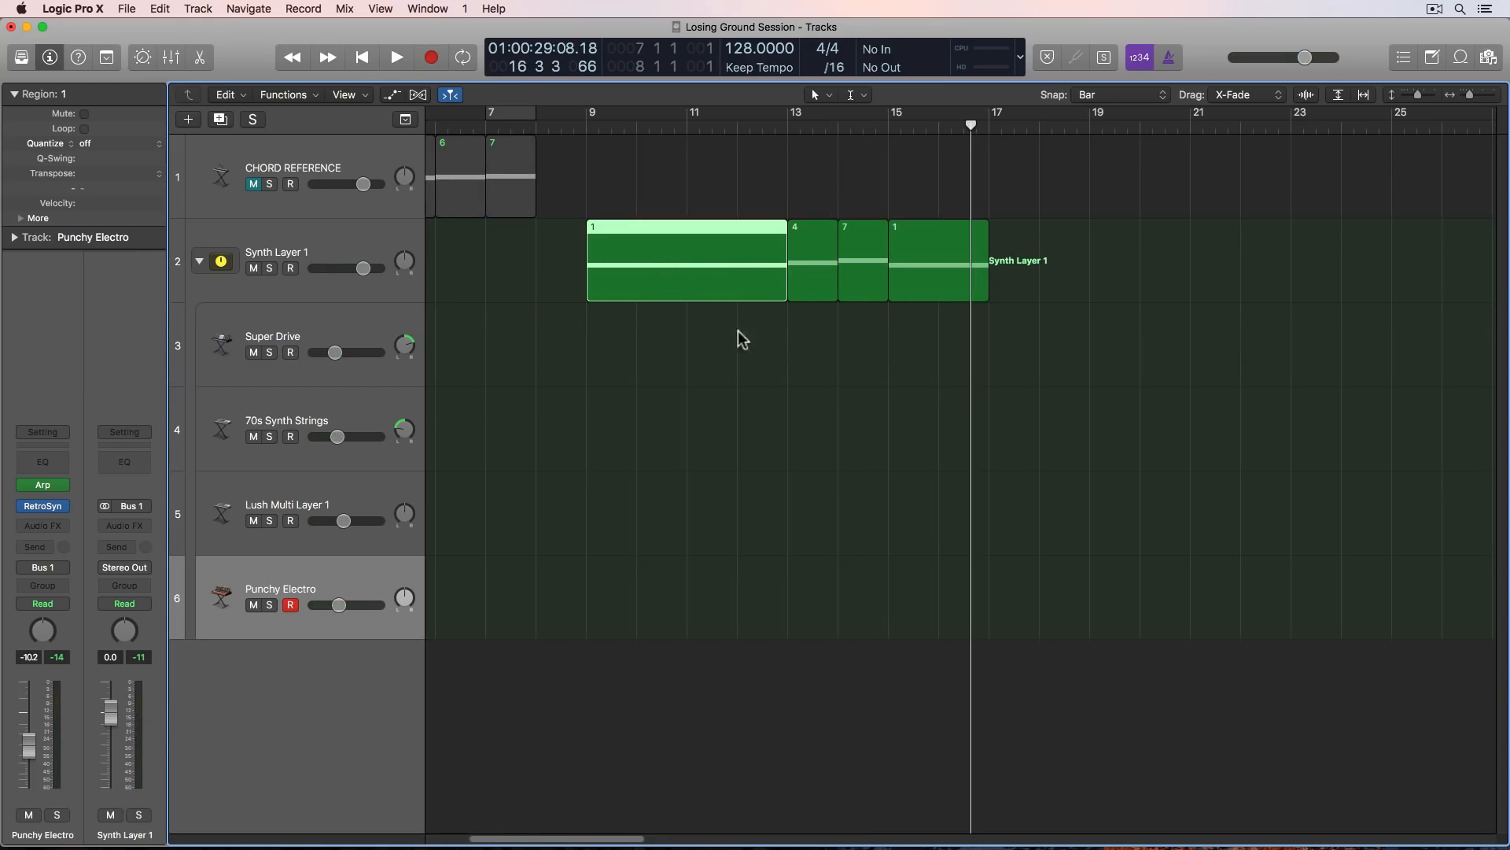
left_click_drag(783, 294, 686, 294)
left_click(677, 381)
scroll(678, 379, "left", 5)
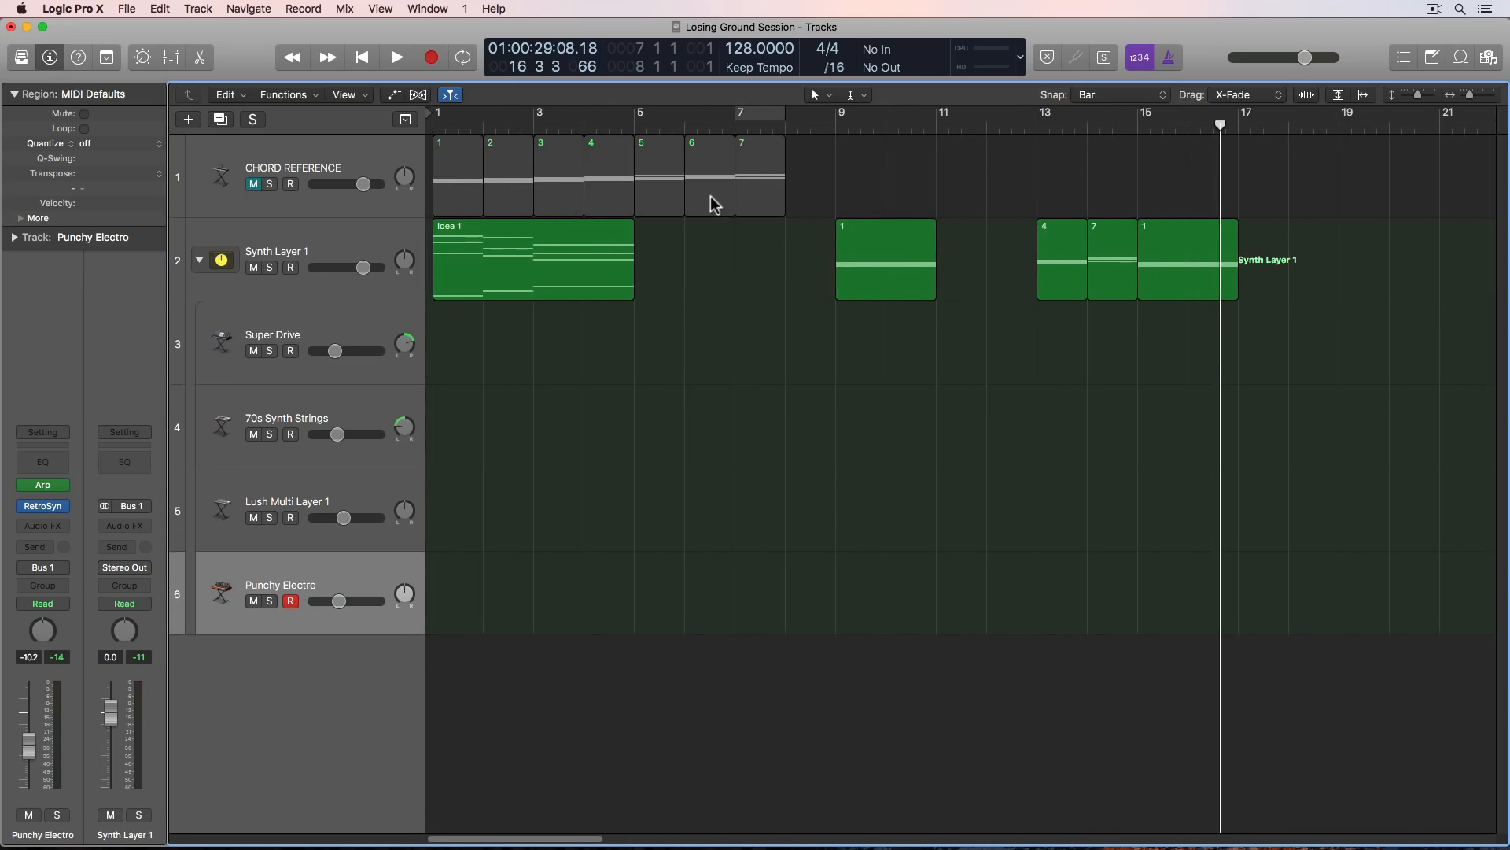
left_click(701, 172)
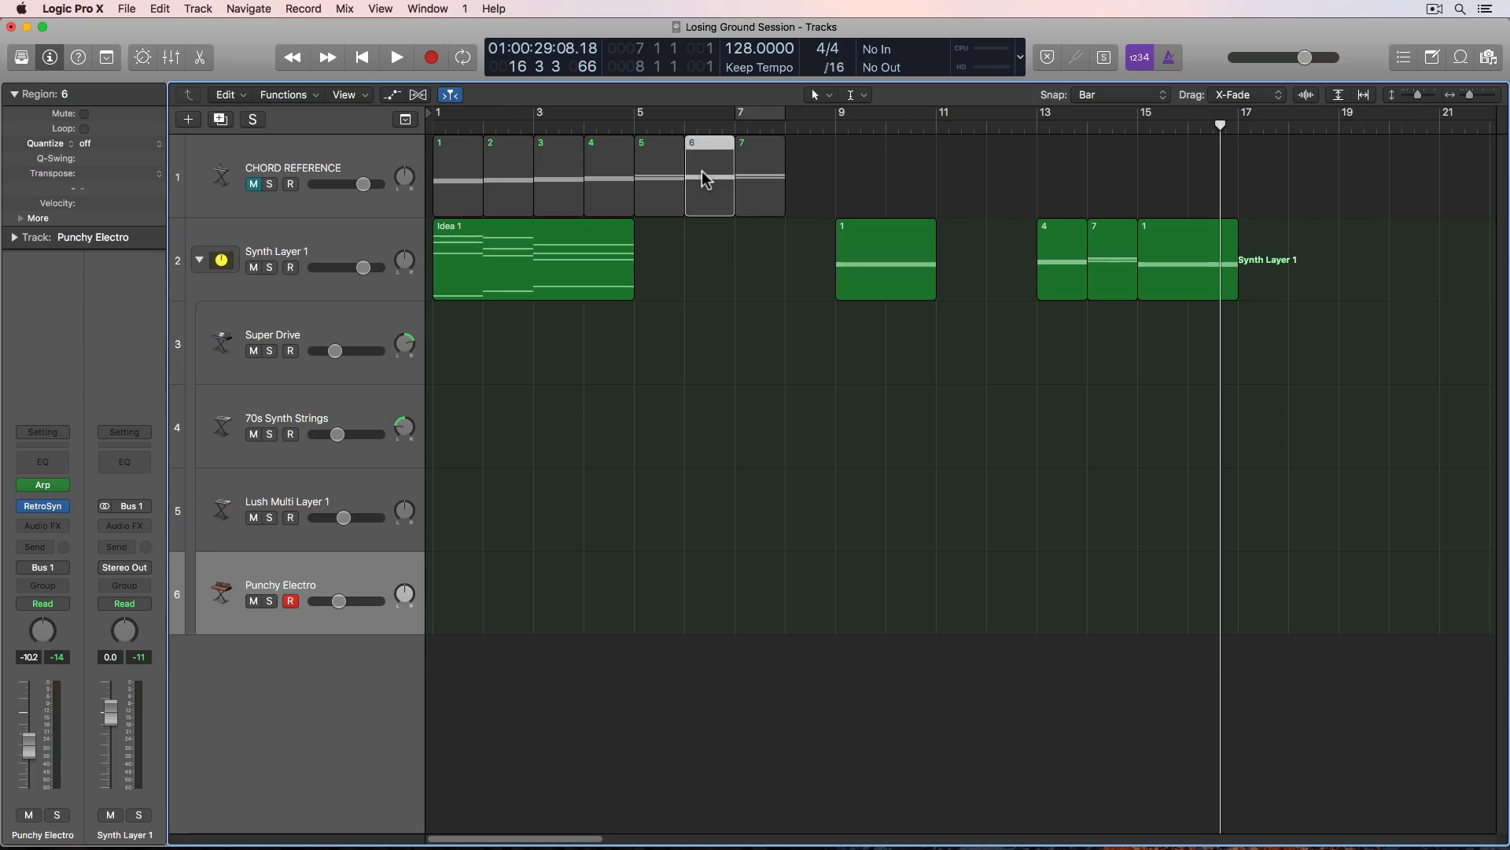
left_click(553, 173)
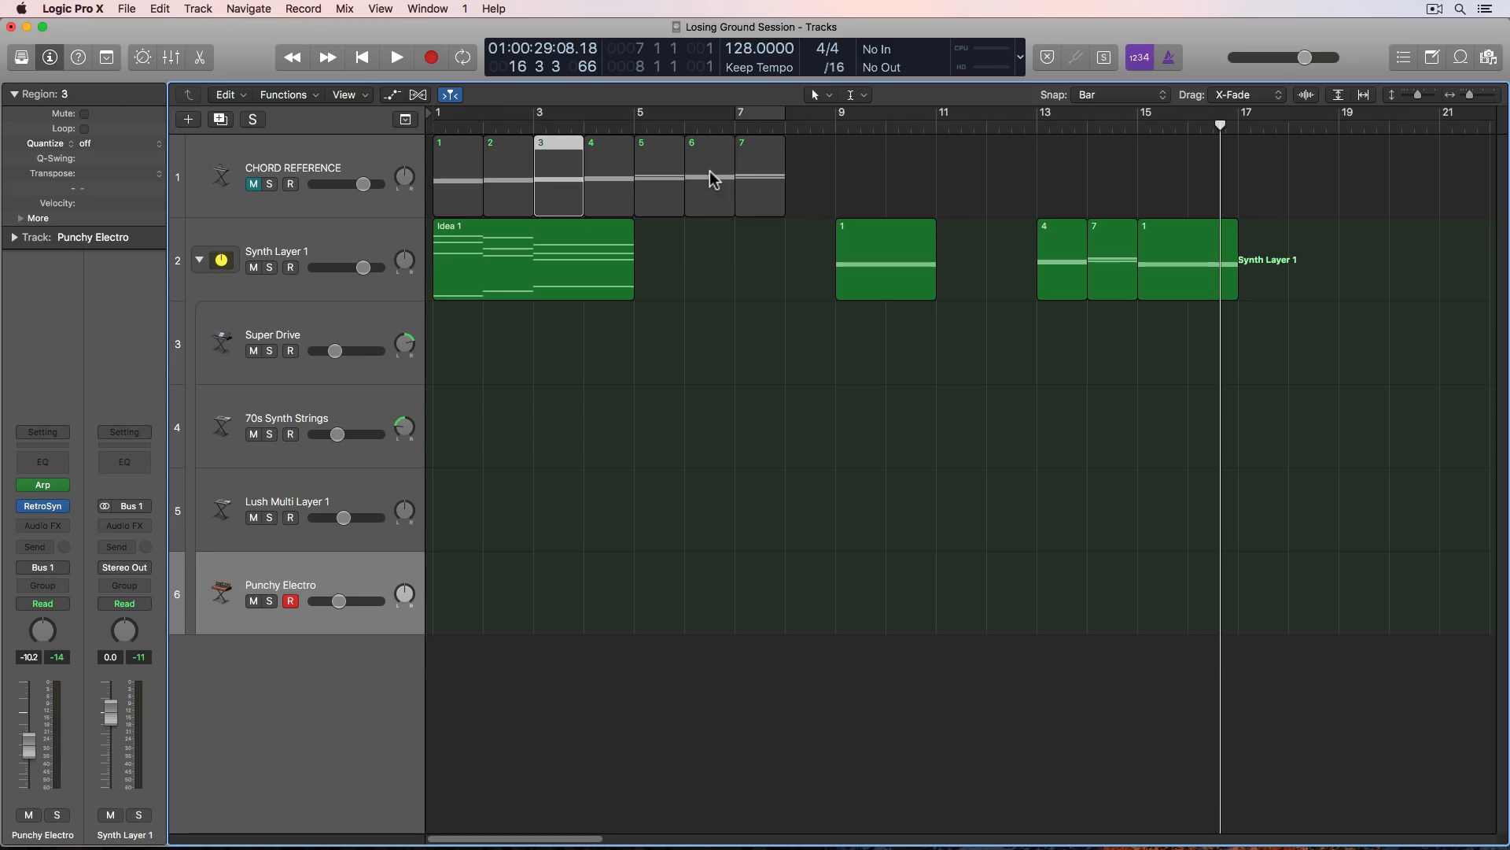
left_click_drag(710, 172, 1023, 294)
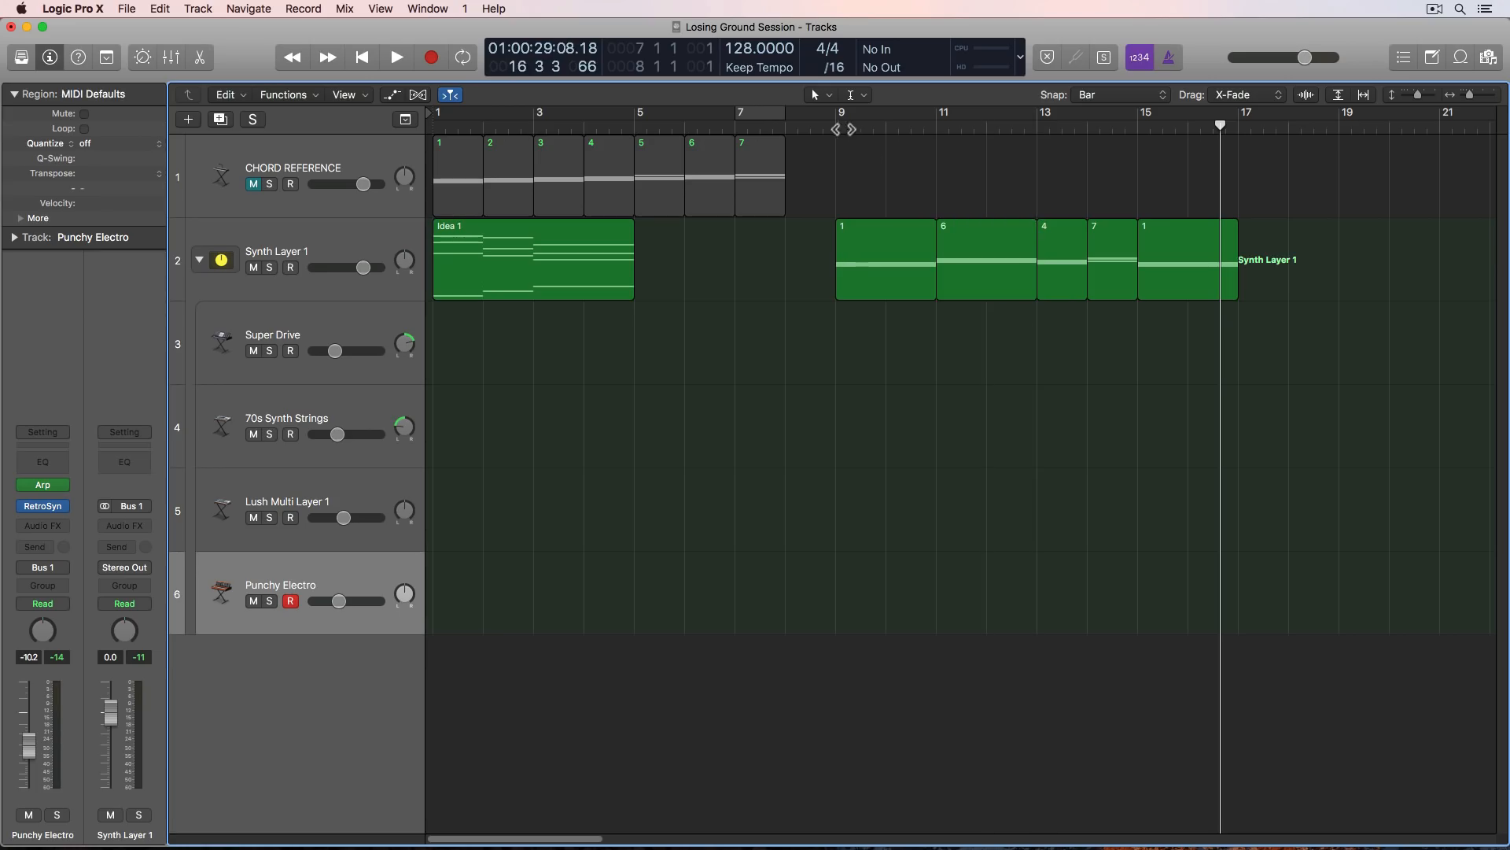
- Play the revised five-chord progression from bar 9 and stop near its end in bar 16
double_click(841, 126)
scroll(880, 167, "right", 3)
scroll(880, 167, "right", 6)
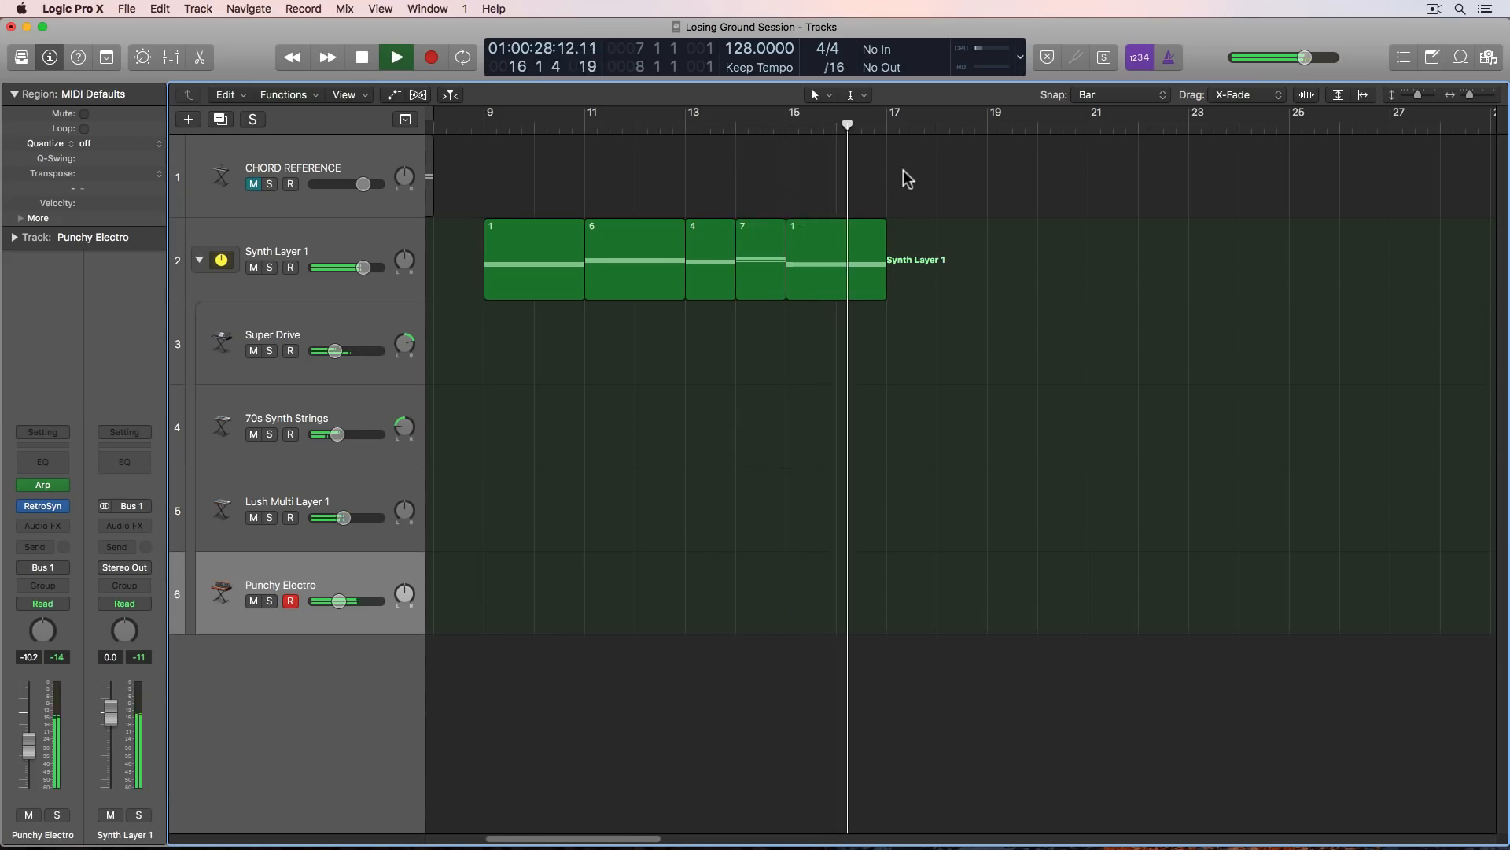
key("space")
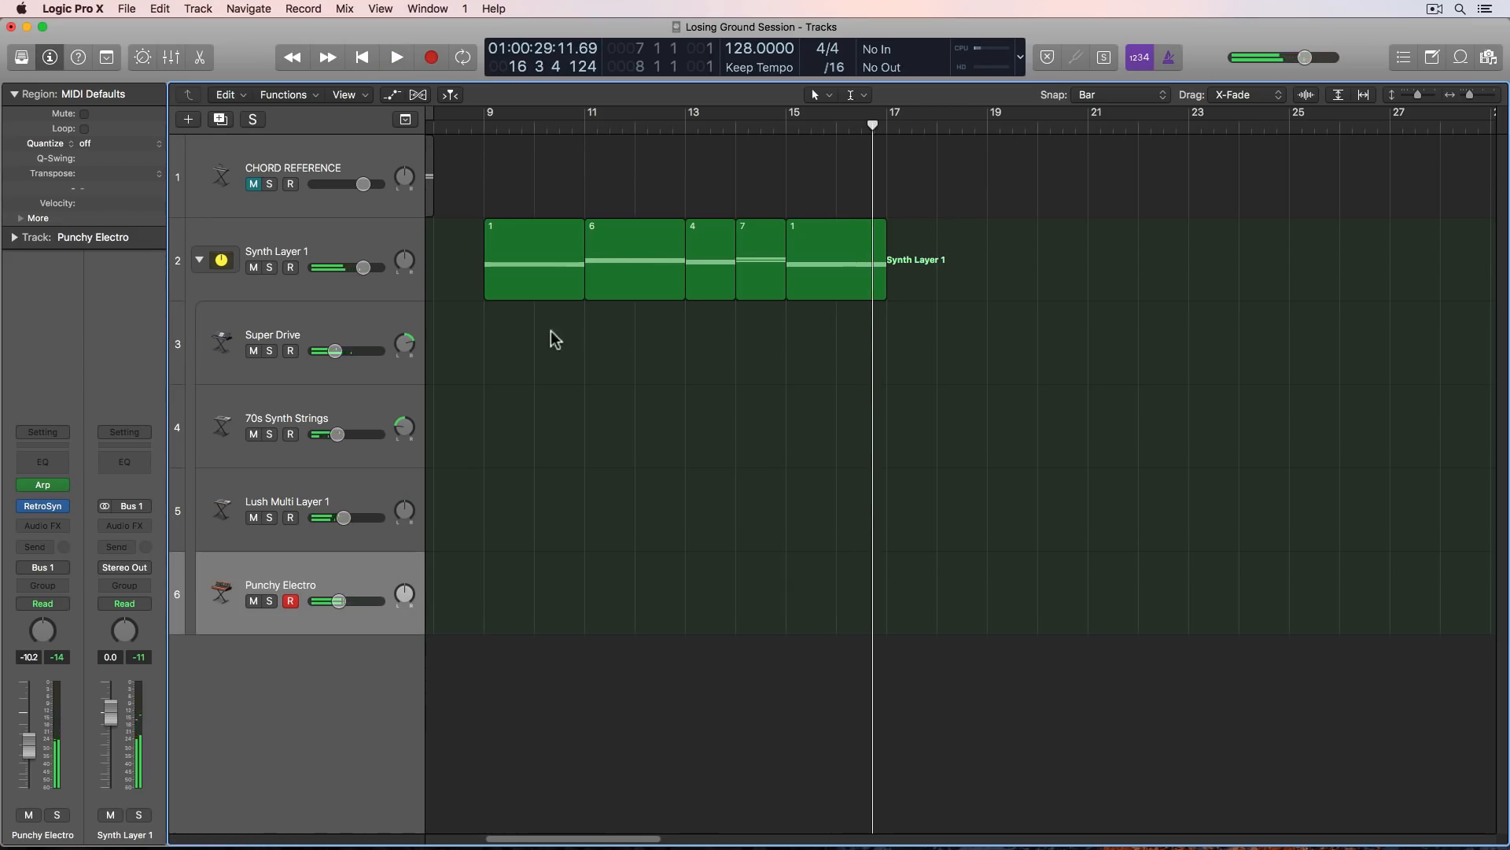
- Join the five chord regions in bars 9 to 16 on Synth Layer 1 into one region
left_click_drag(550, 344, 817, 288)
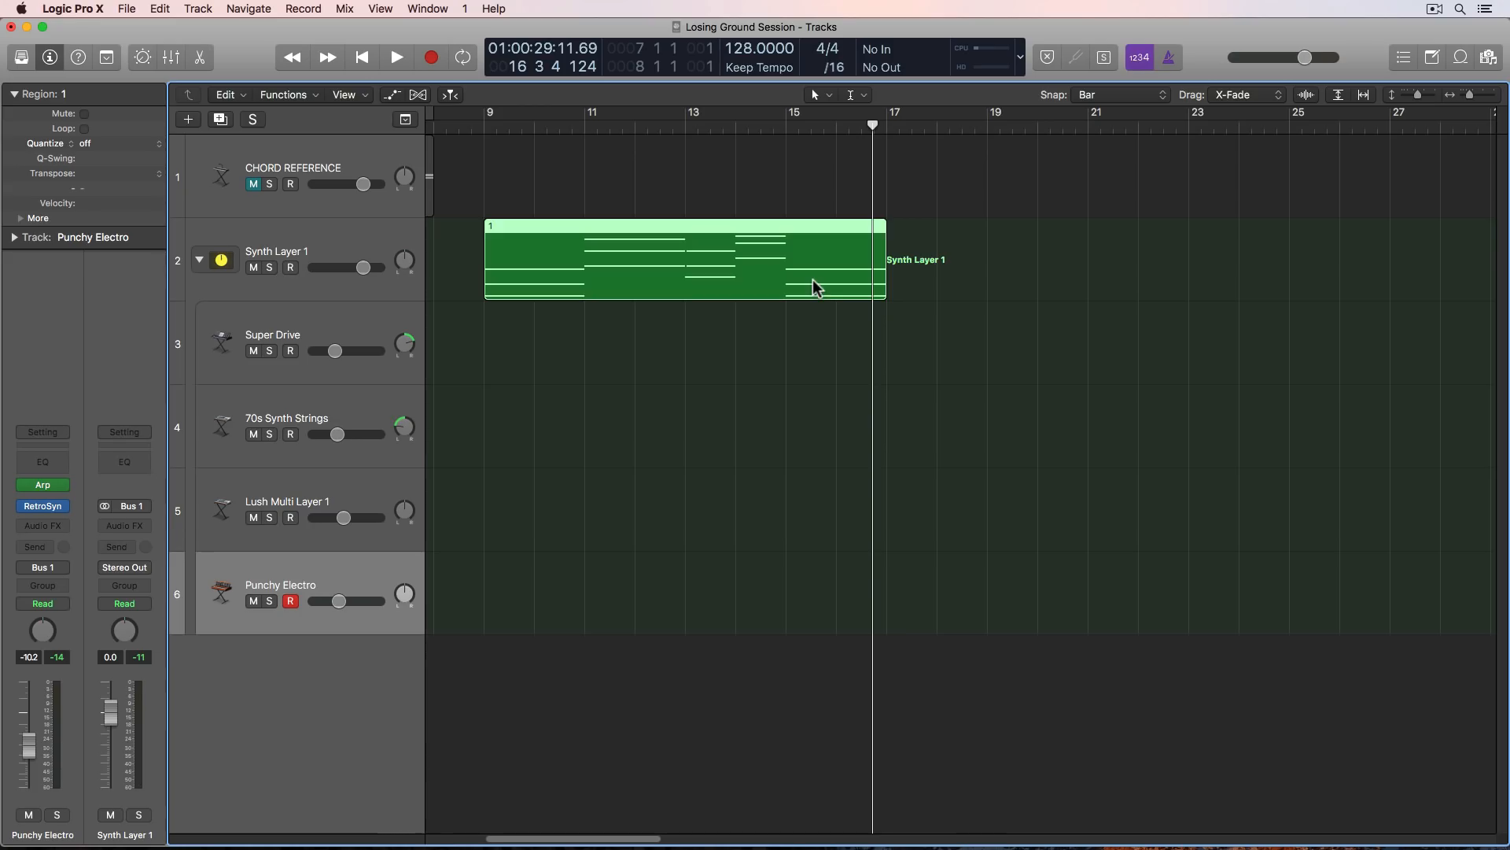
left_click_drag(521, 345, 830, 274)
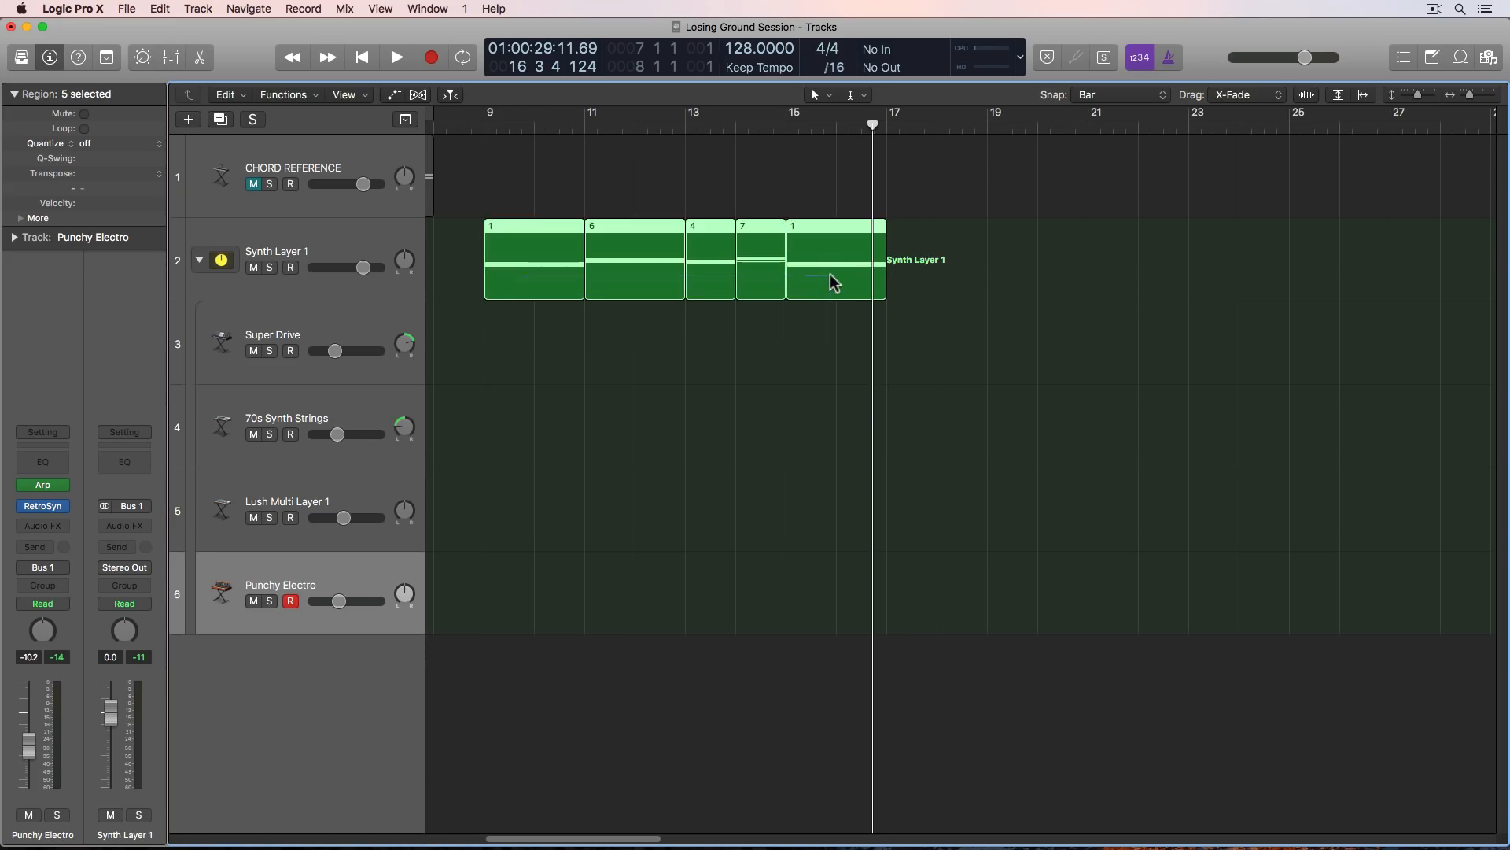
key("super+j")
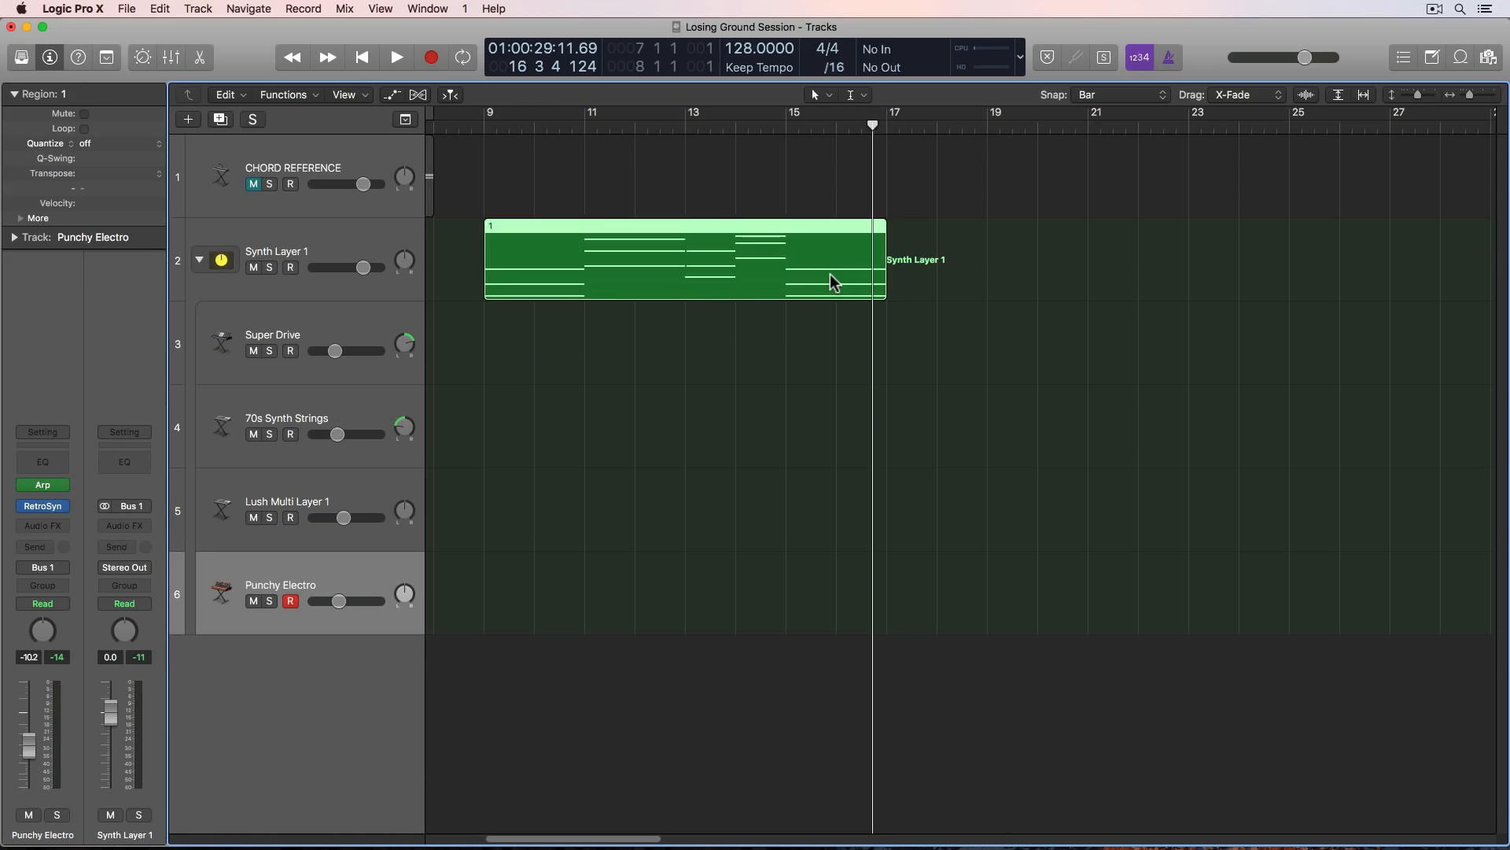
- Invert the middle chords by lowering F#4 and D#4 in bars 11–12, D#4 in bar 13, and G#4 and F4 in bar 14 one octave
double_click(728, 253)
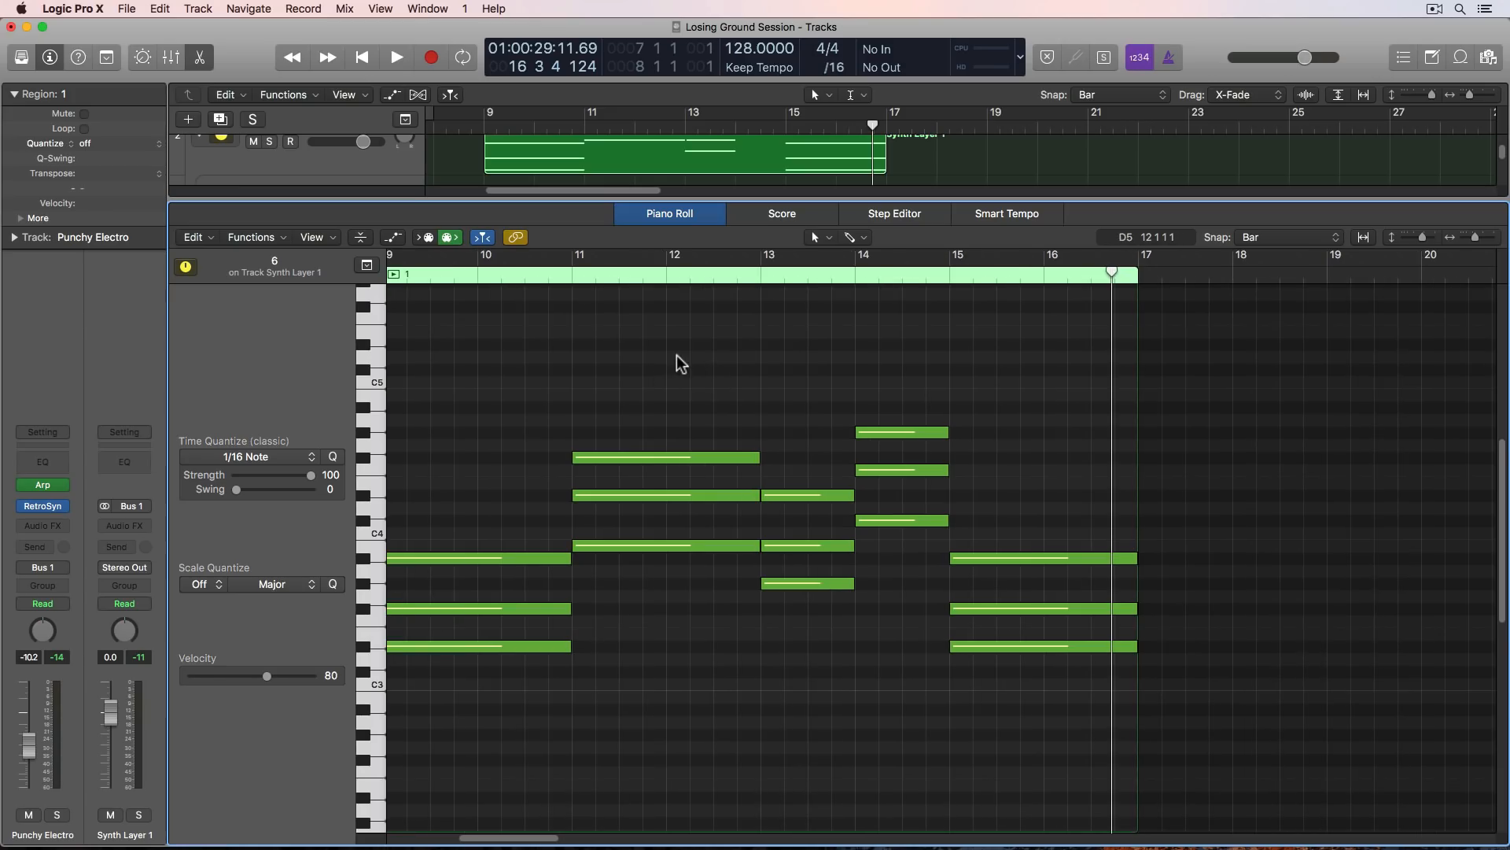
left_click_drag(674, 352, 876, 347)
left_click_drag(656, 350, 884, 494)
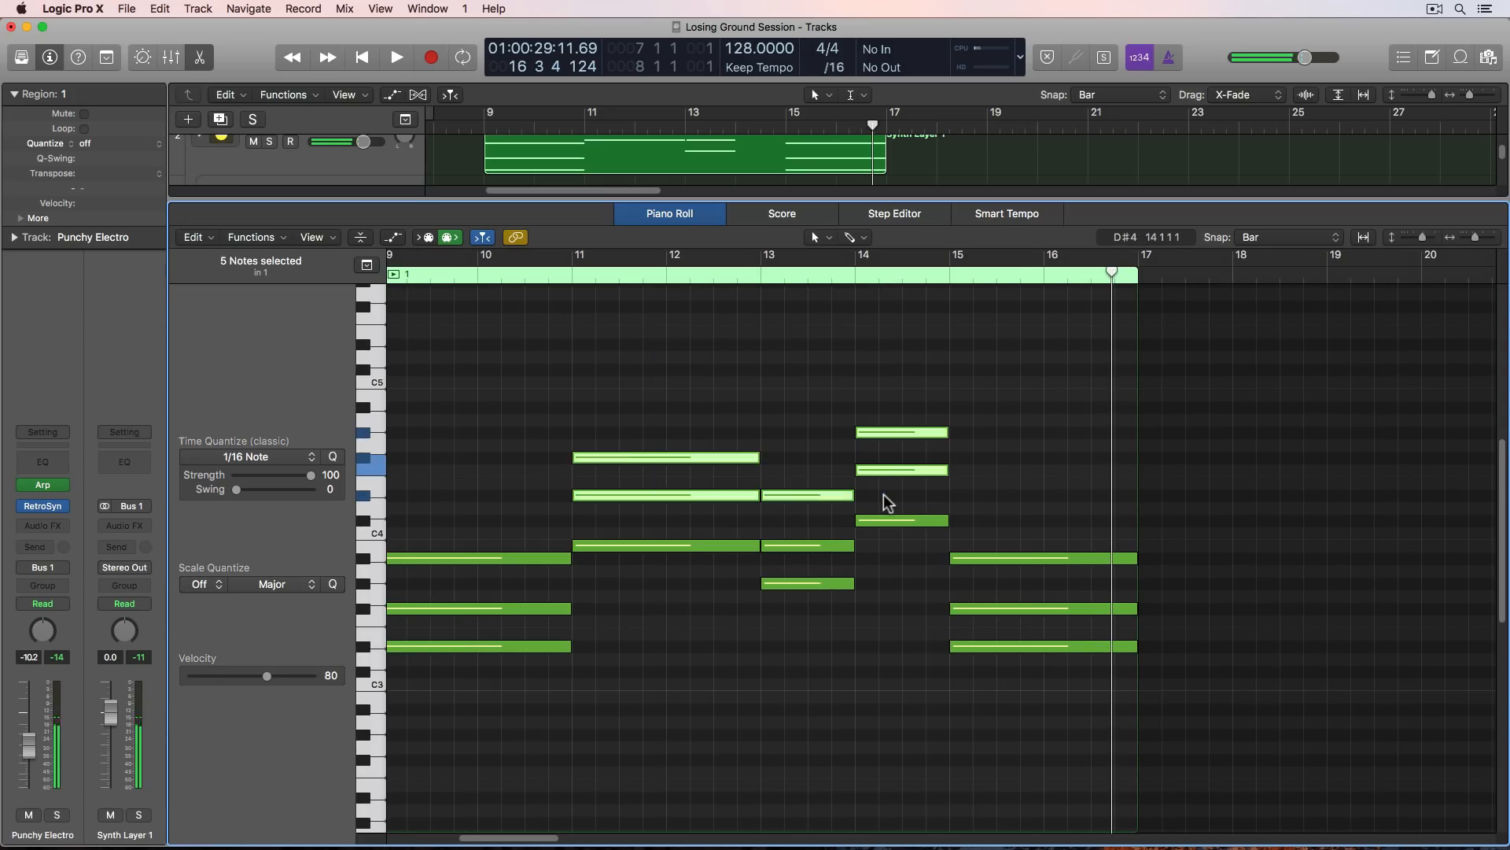
key("shift+alt+Down")
left_click(823, 404)
- Set the cycle range to the joined region in bars 9 to 16 and play the inverted progression
left_click(537, 154)
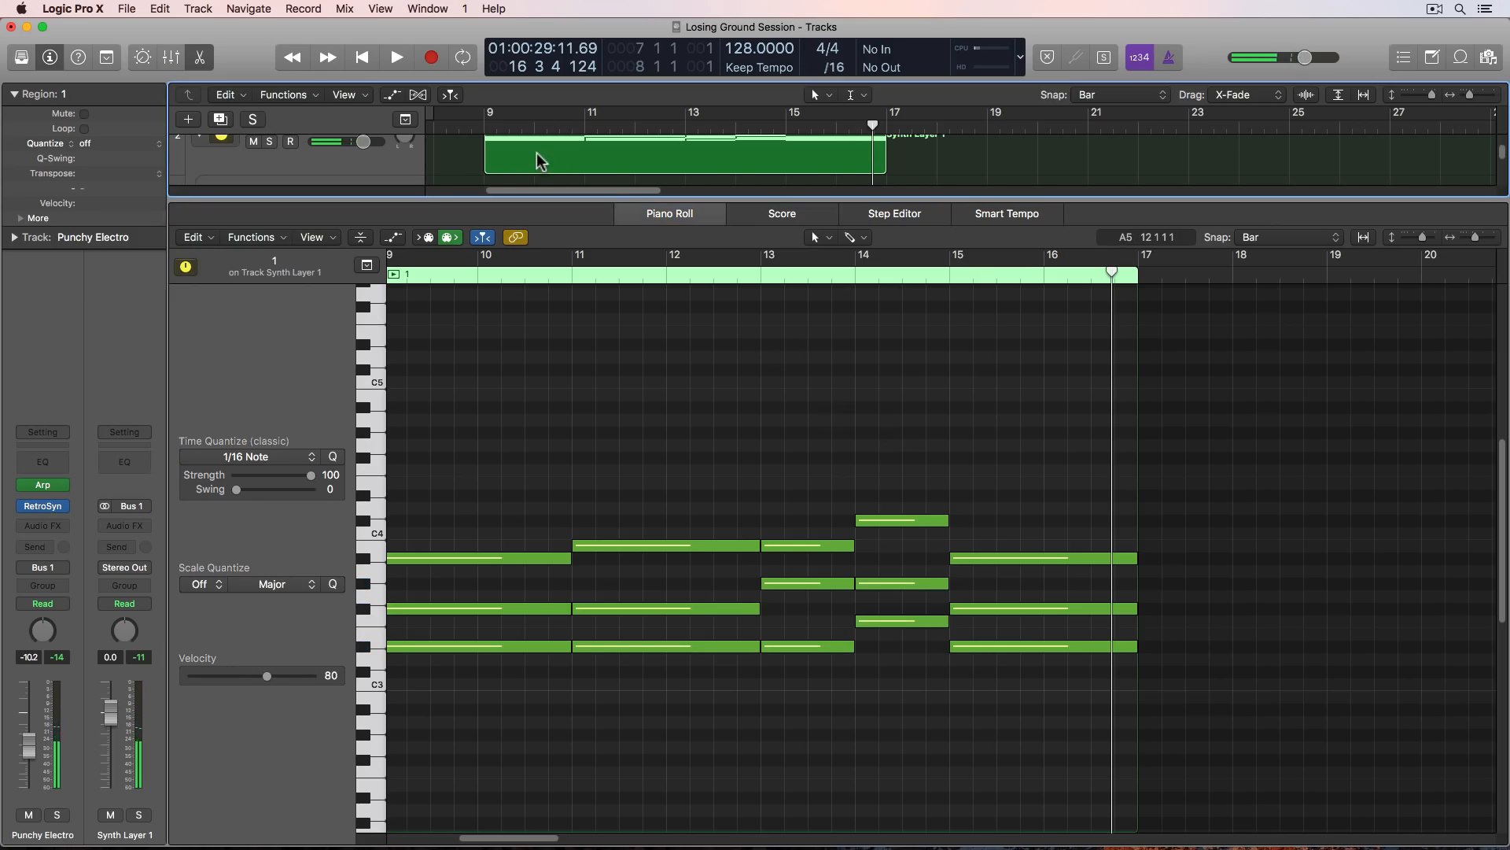
key("super+u")
scroll(690, 428, "left", 5)
scroll(690, 429, "down", 2)
left_click(690, 429)
key("space")
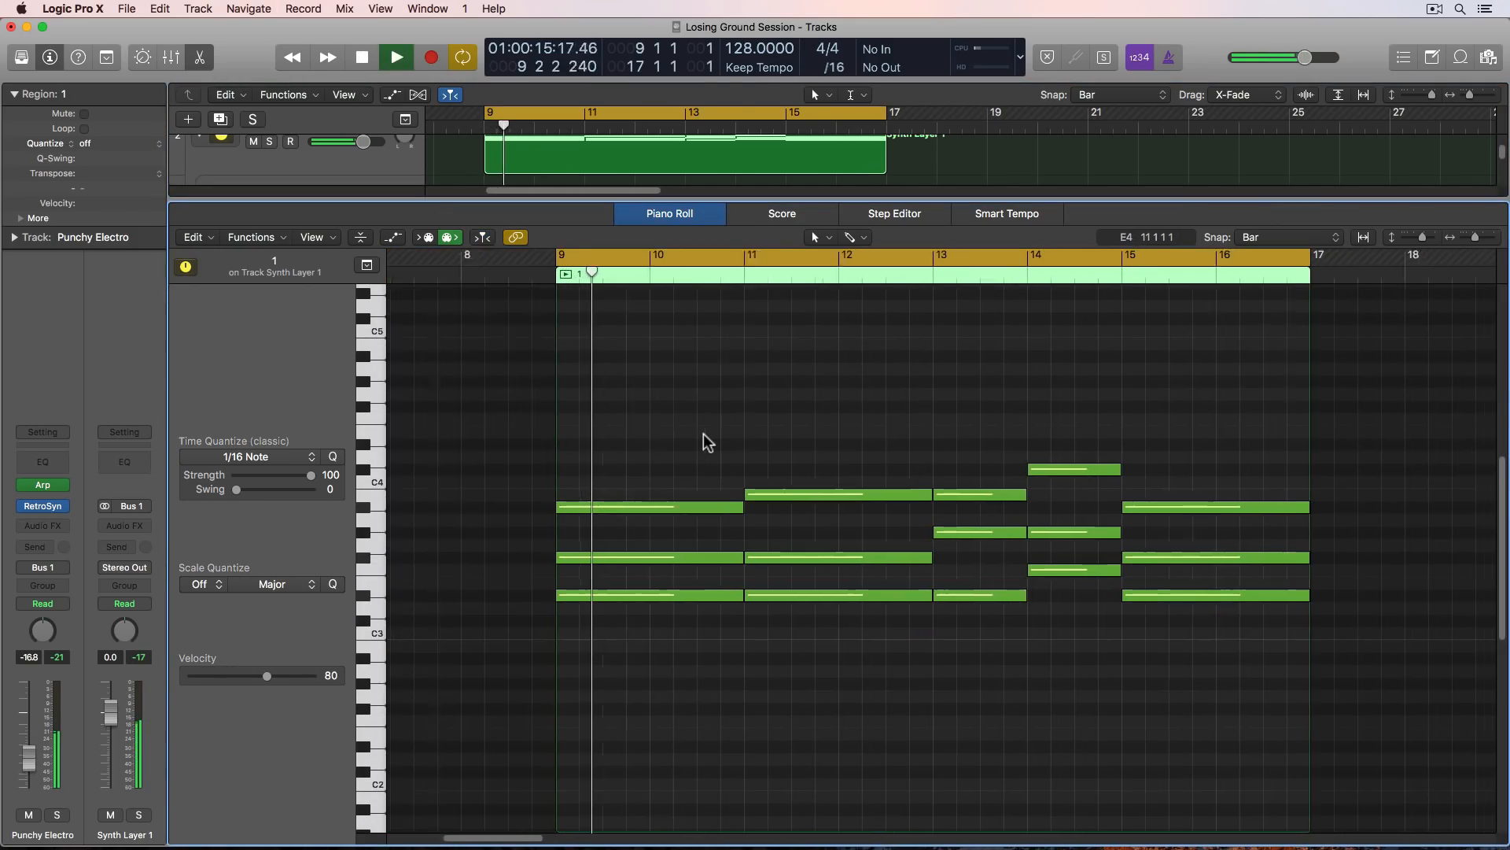
scroll(694, 434, "right", 3)
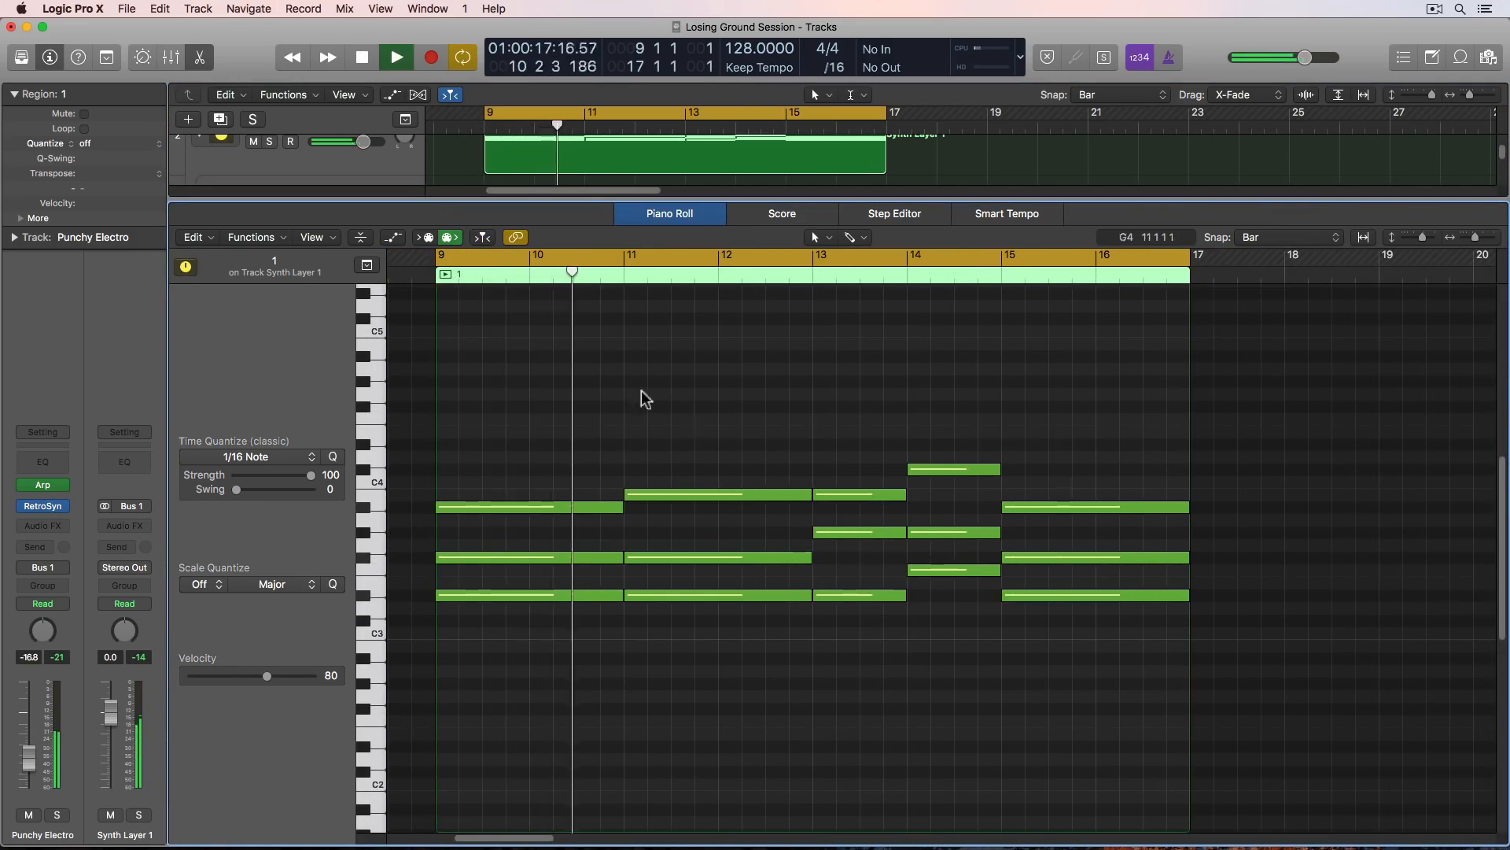
- Open the Arpeggiator on Punchy Electro and set its note order to ascending
left_click(44, 485)
left_click(813, 450)
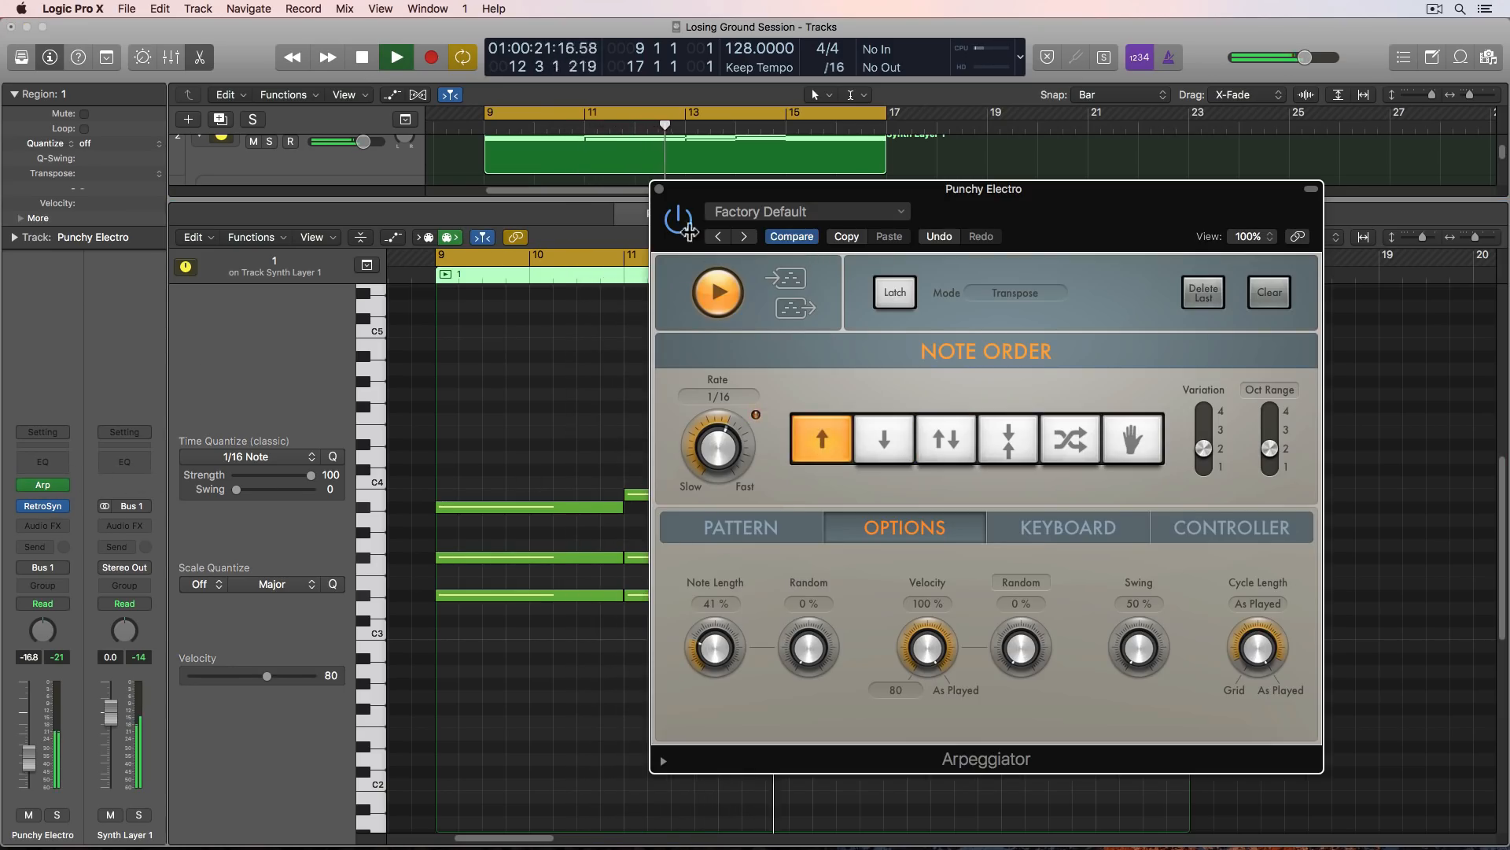
- Play the inverted progression with the Arpeggiator window closed, stop playback and close the Piano Roll
left_click(660, 189)
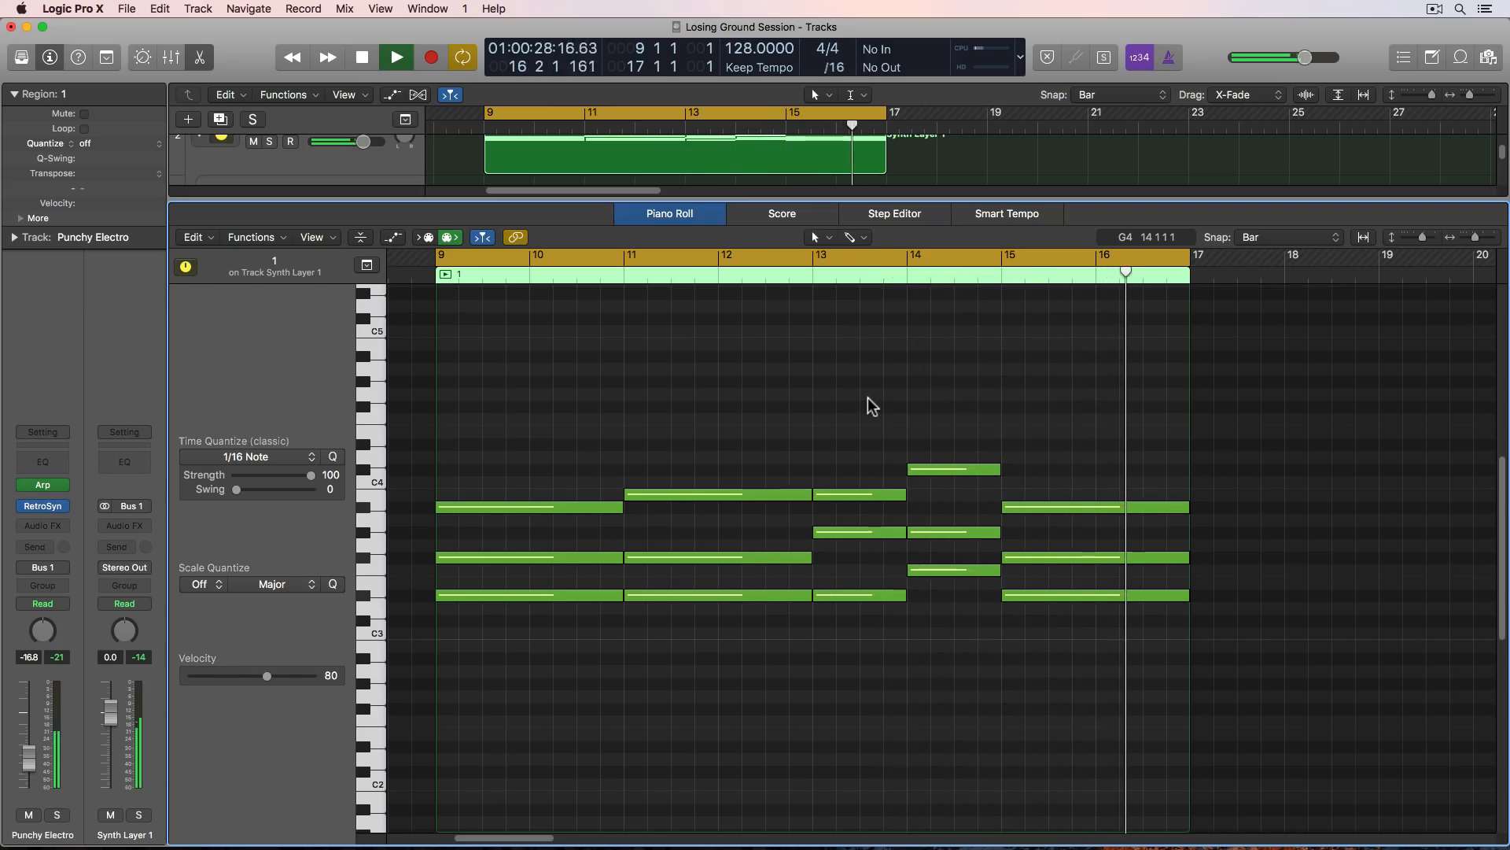
key("space")
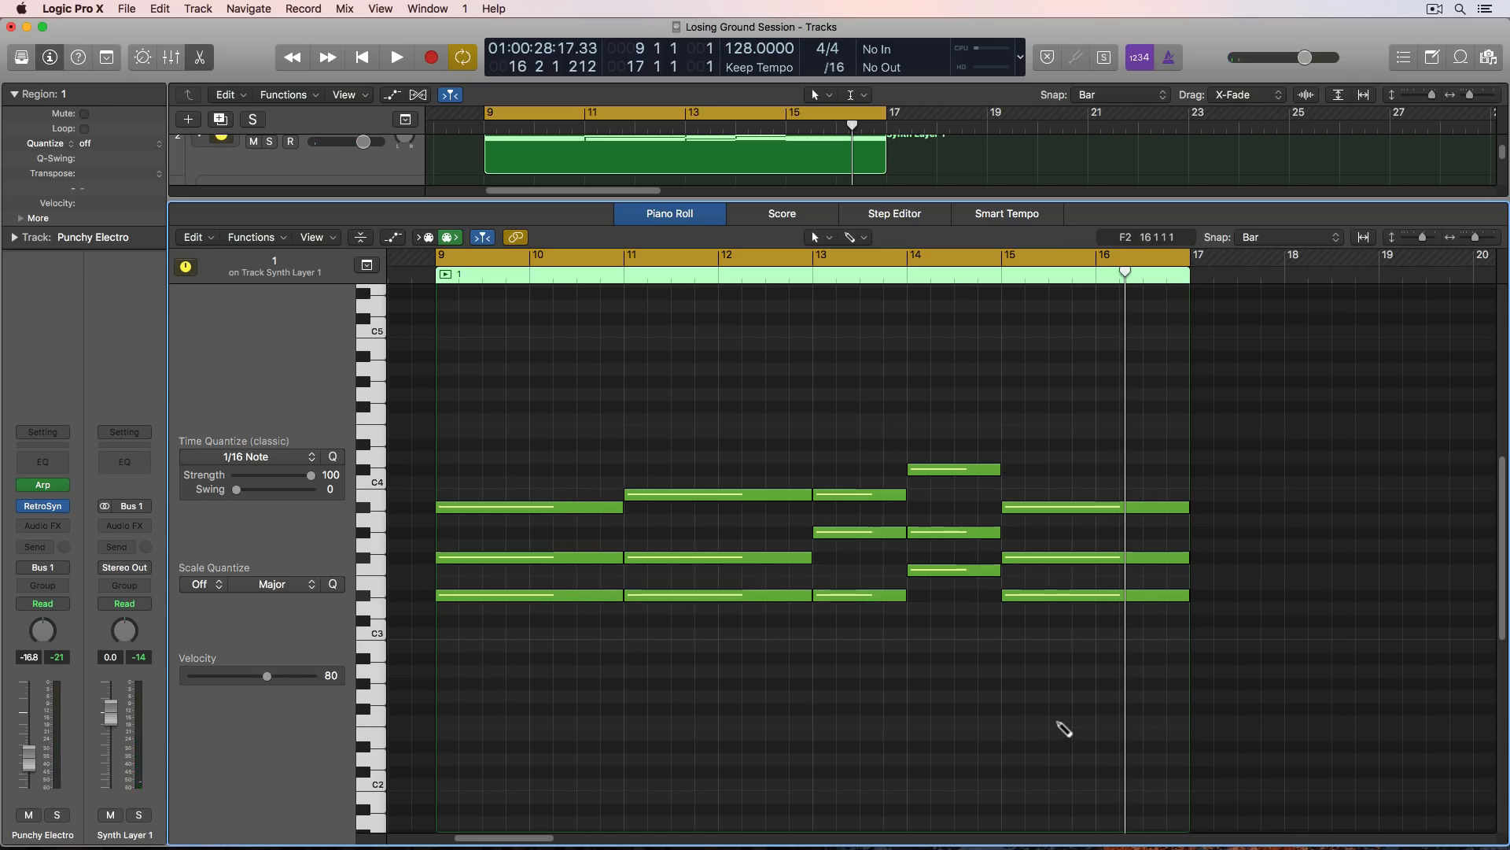
key("e")
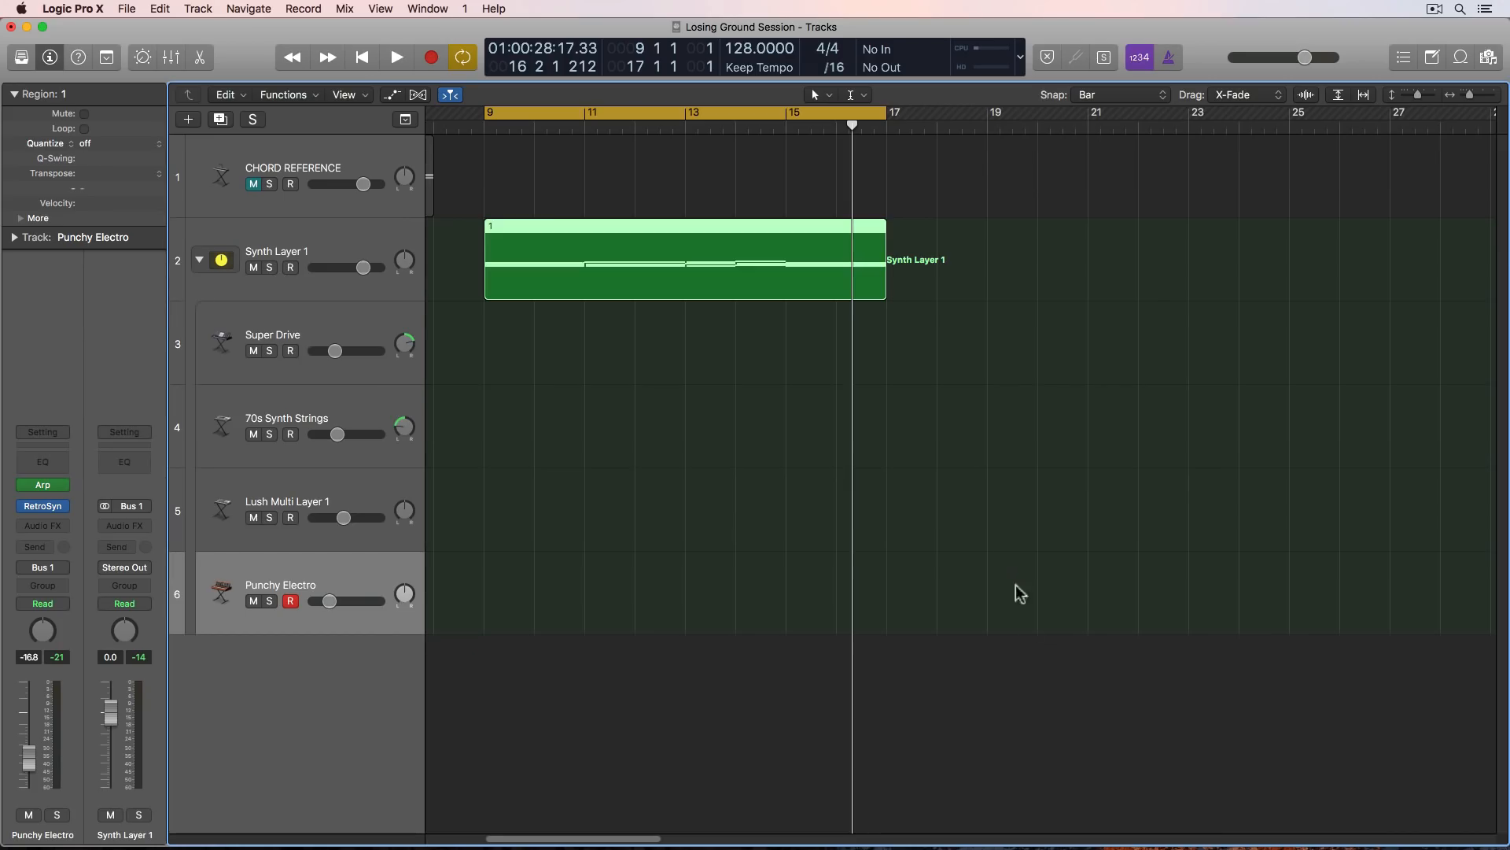
- Return the playhead to the start of the project with all the regions in view
left_click(999, 535)
key("Return")
key("super+Left")
key("super+Left")
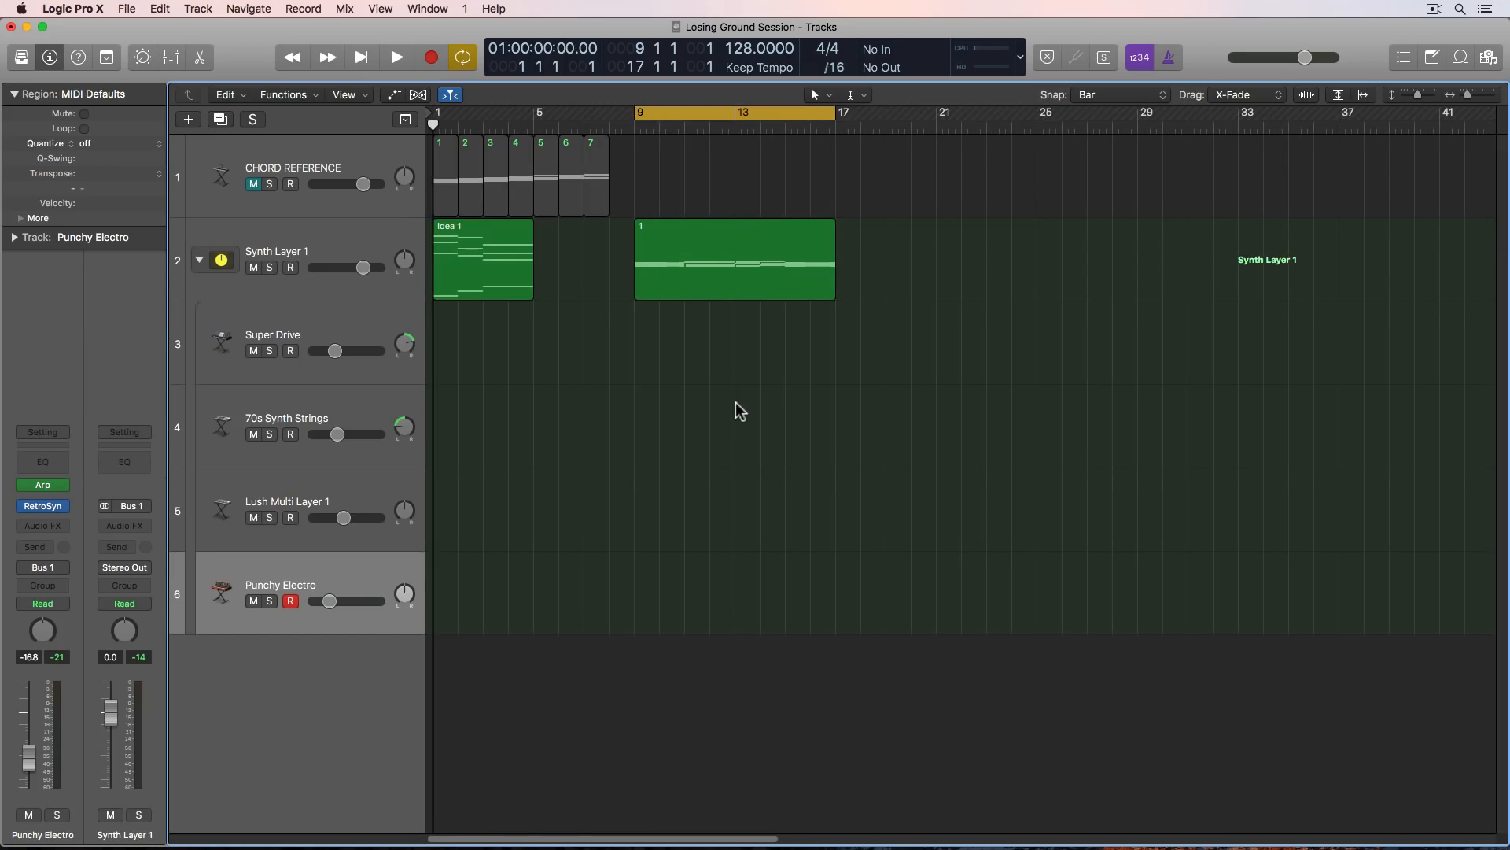
- Examine the chords and bass notes of the Idea 1 region in the Piano Roll, and bring up the Mixer
left_click(496, 283)
key("e")
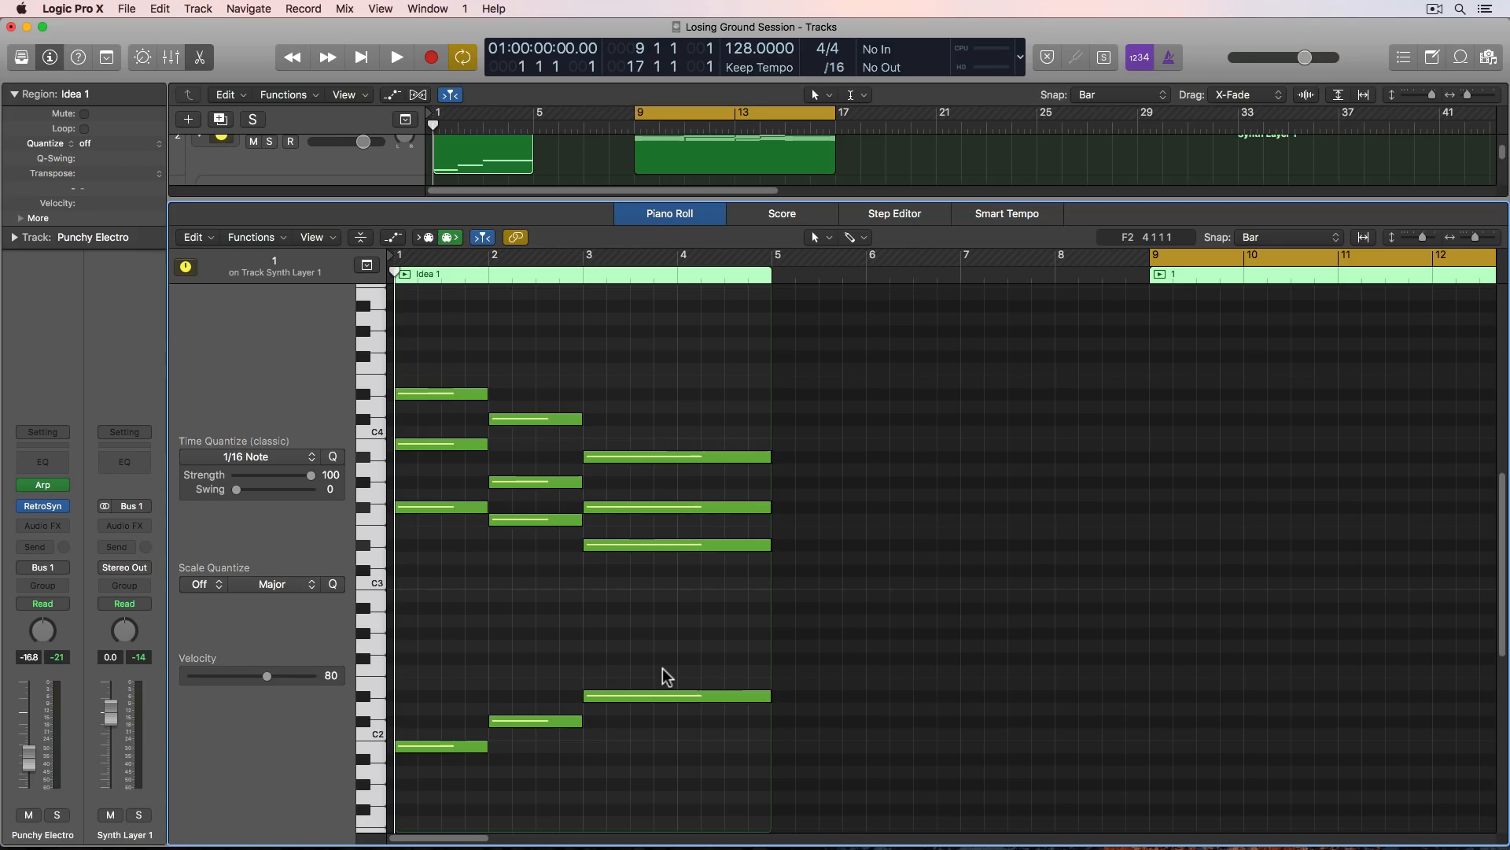
key("e")
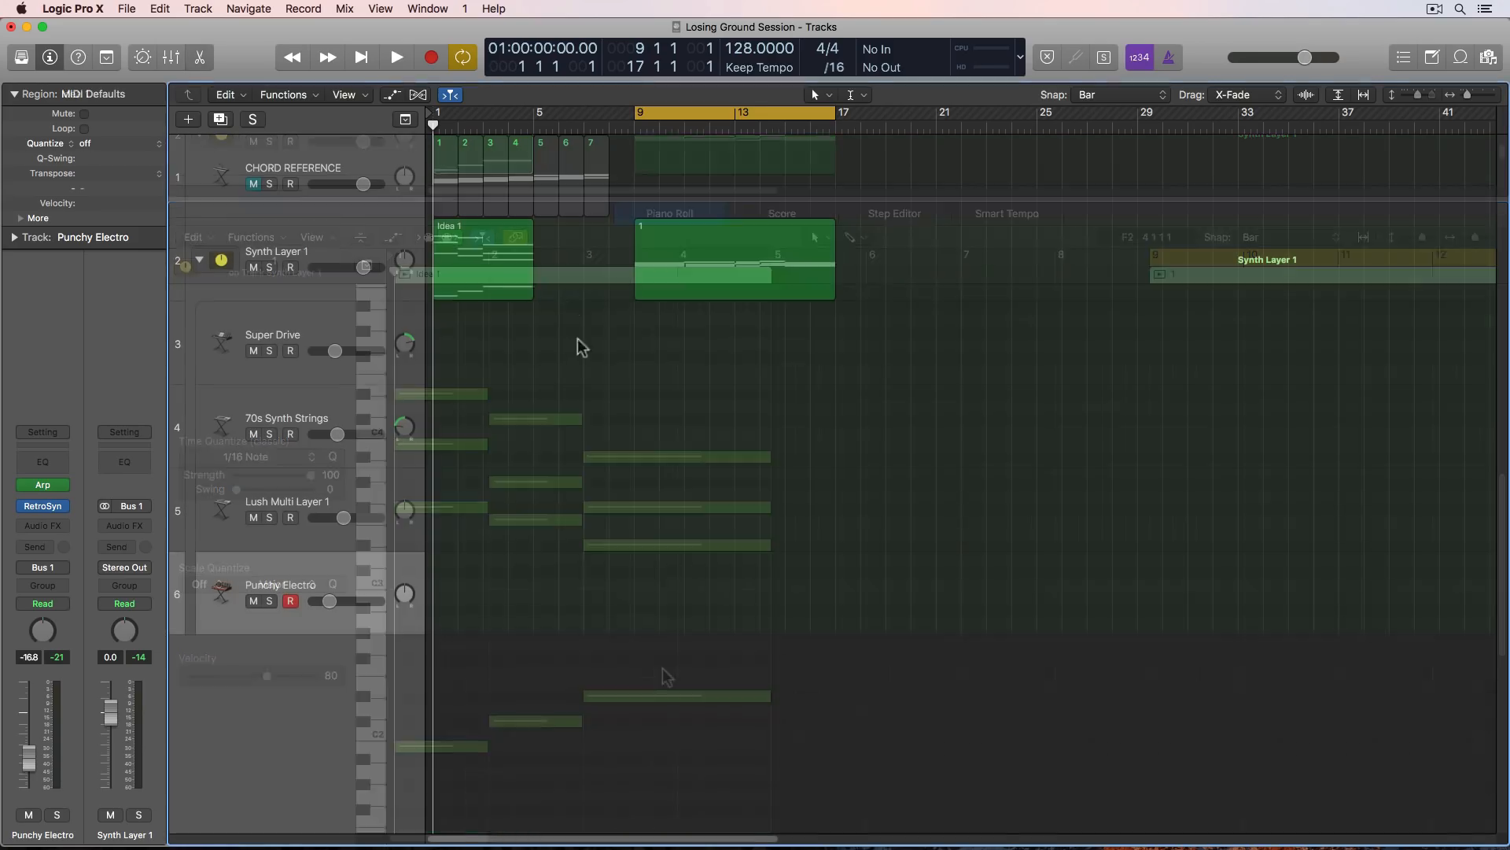
double_click(490, 261)
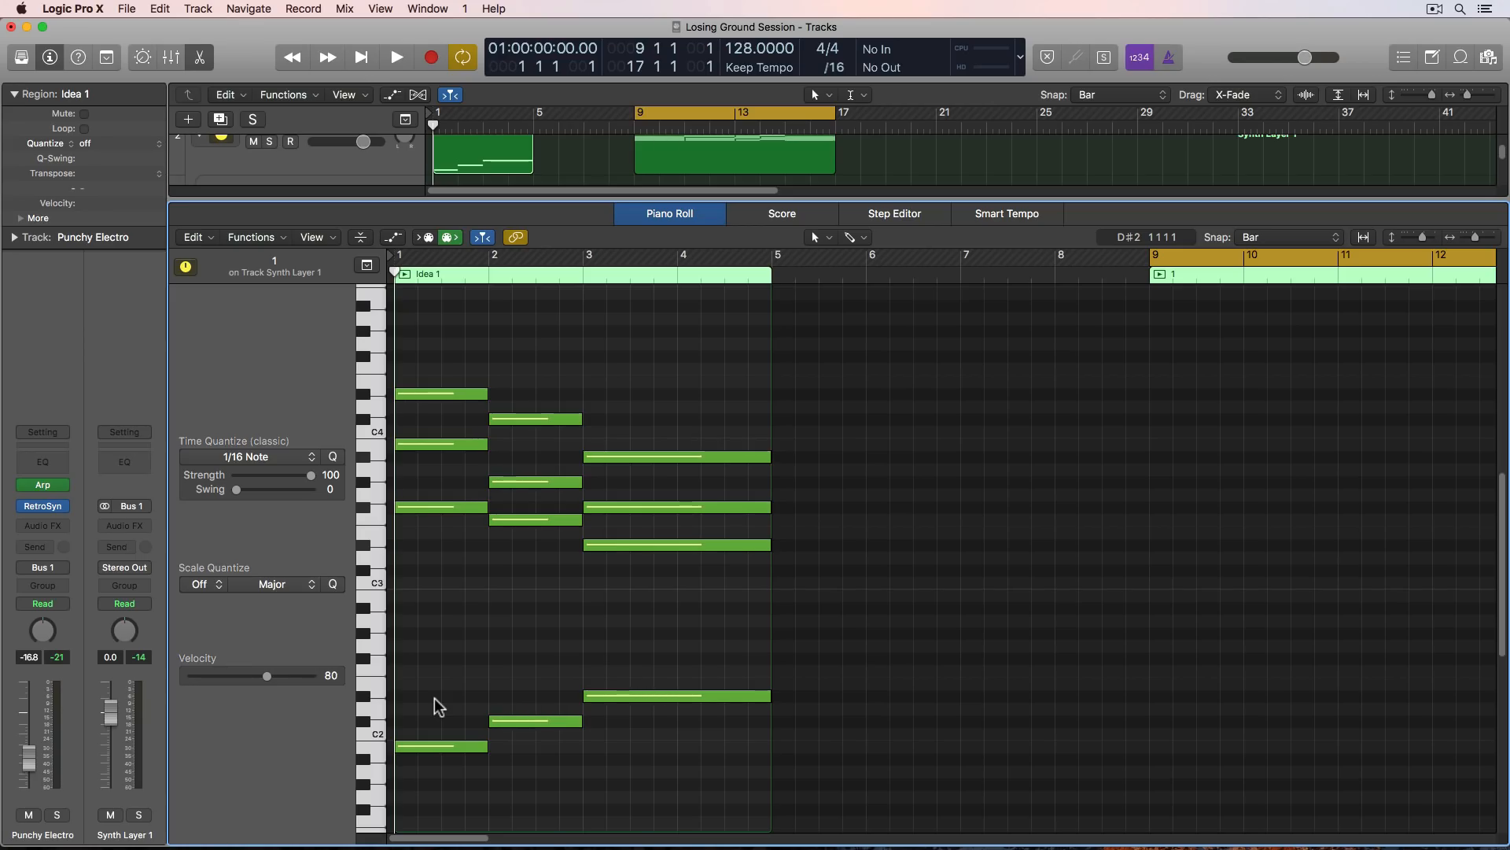
key("x")
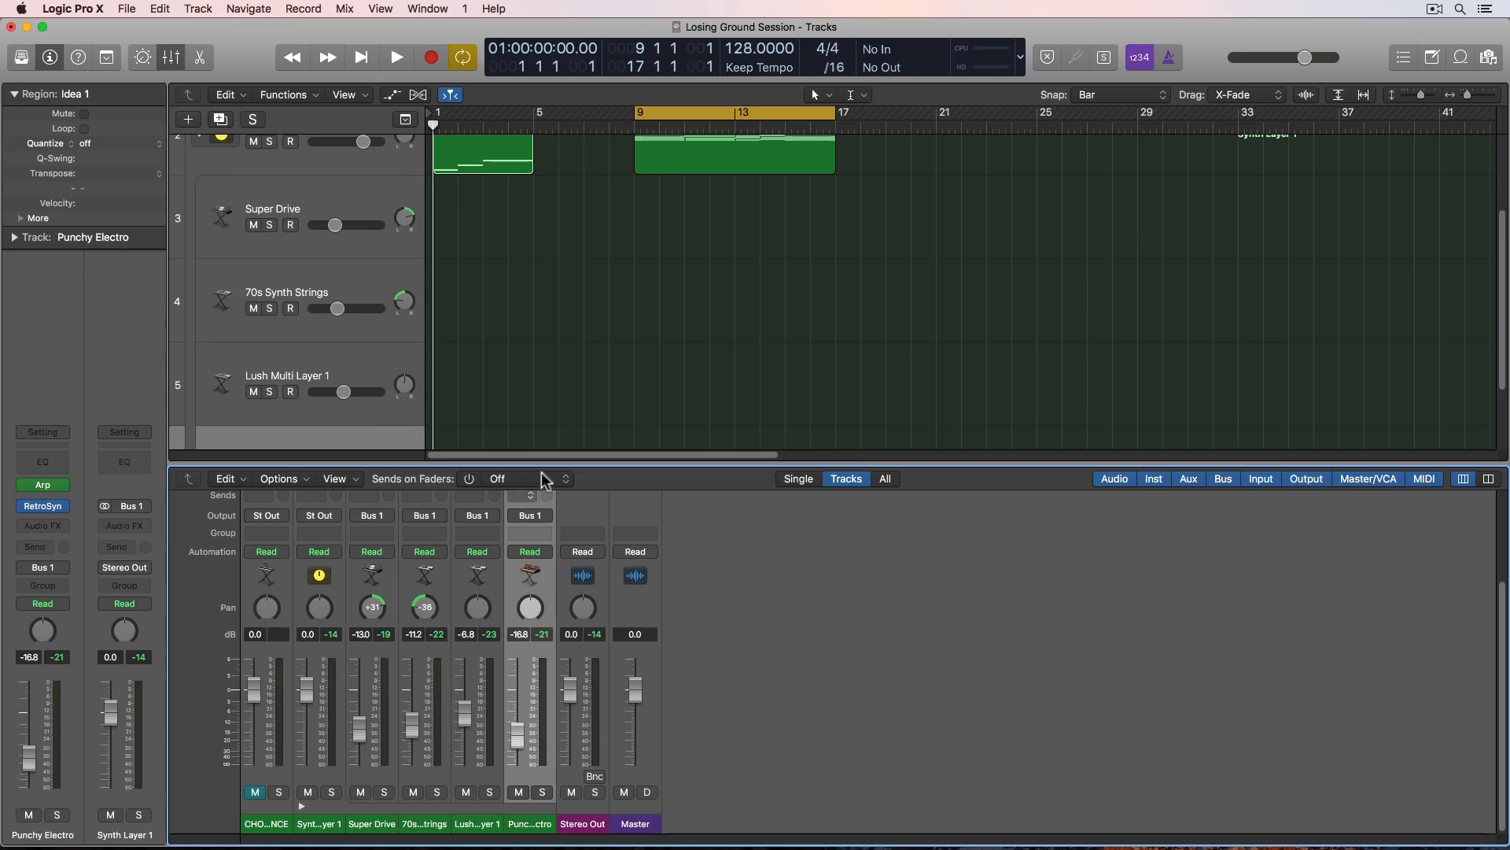
- Turn off cycle mode and select all seven numbered chord regions on the CHORD REFERENCE track
left_click(618, 323)
key("z")
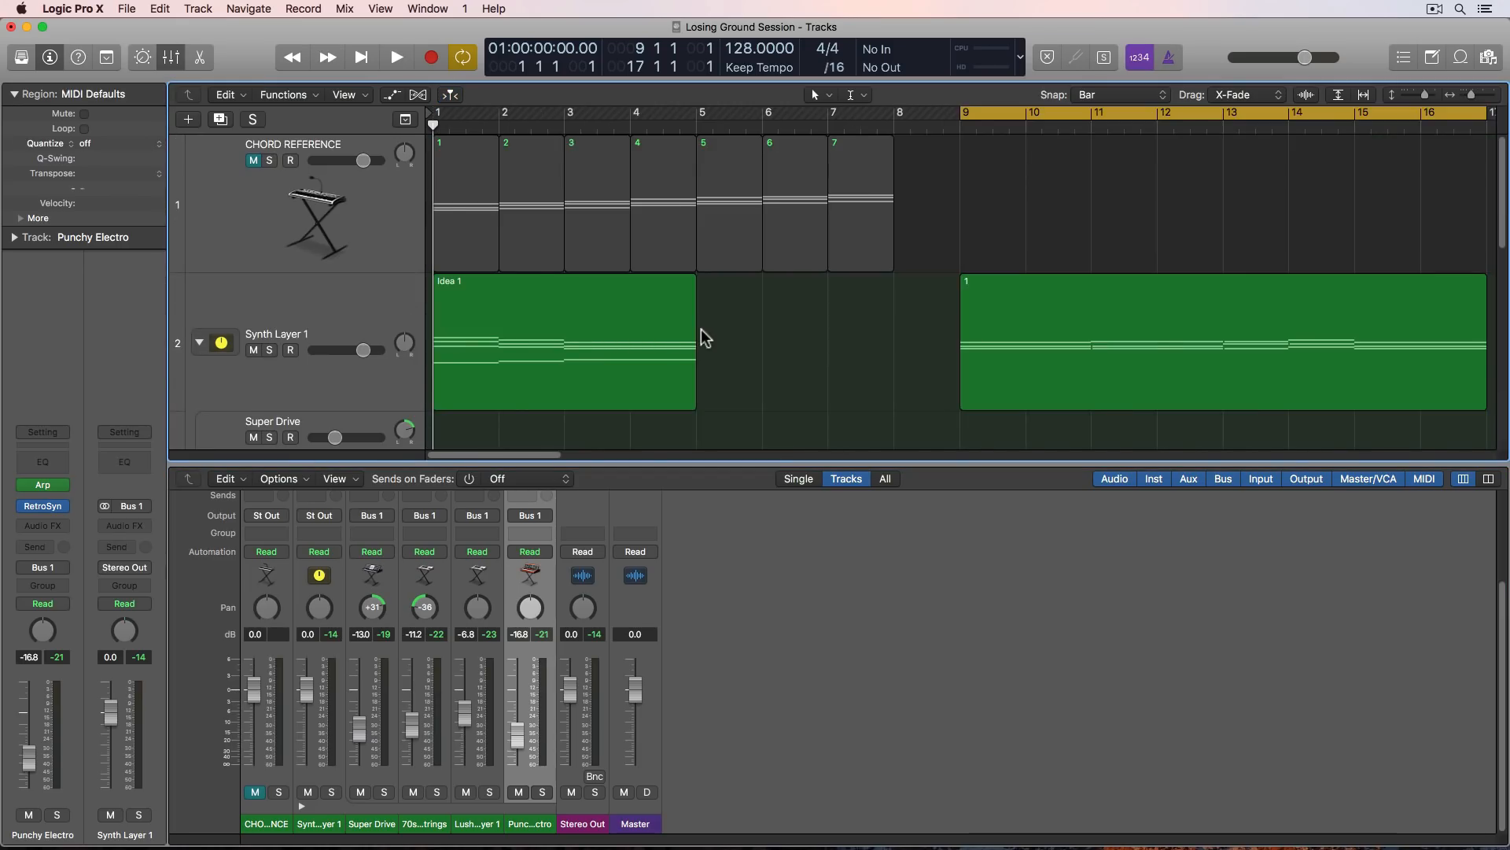
key("z")
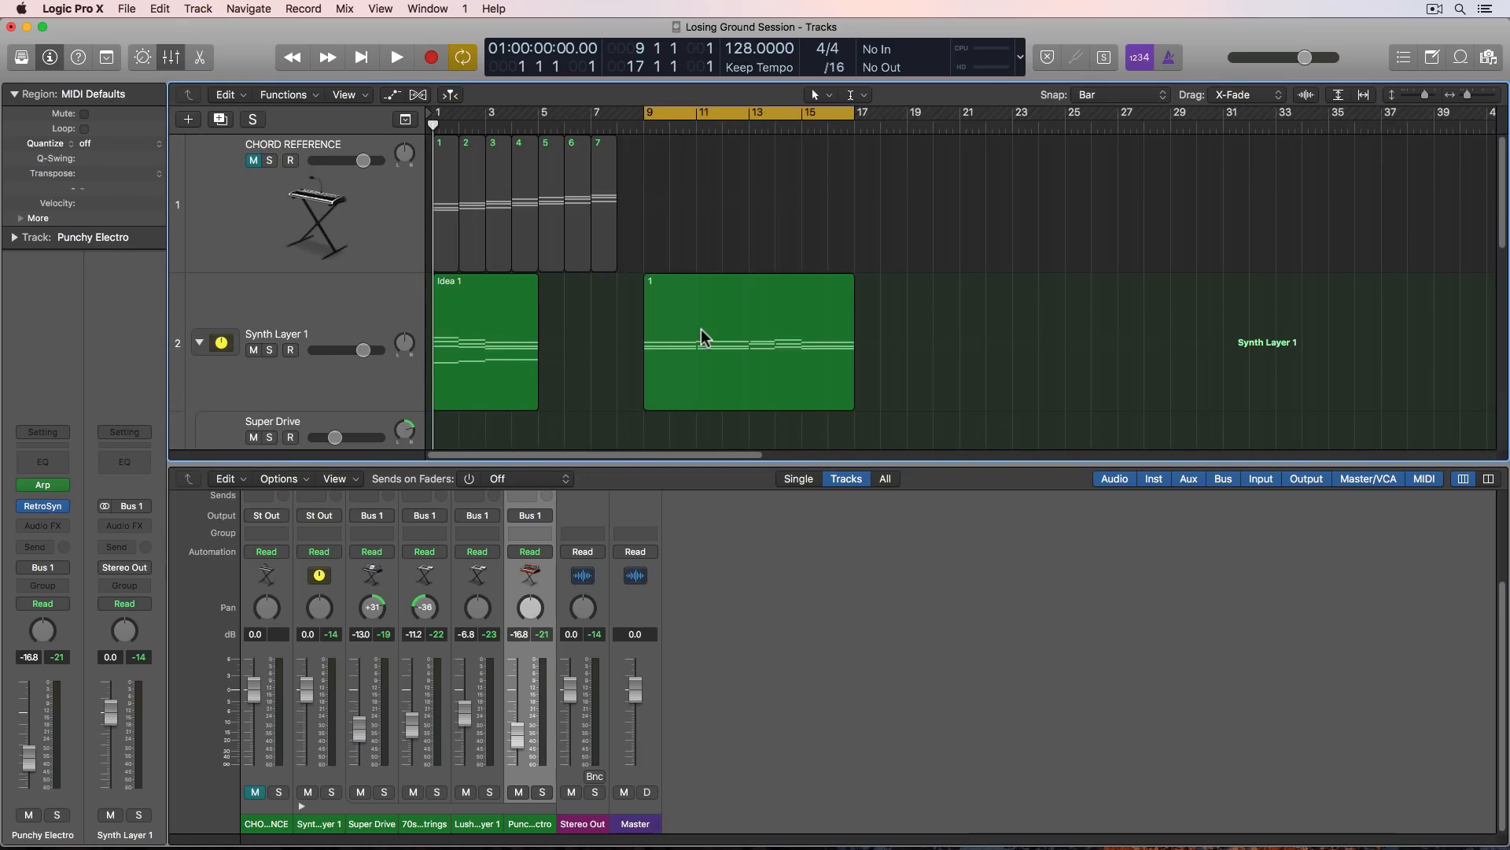
key("c")
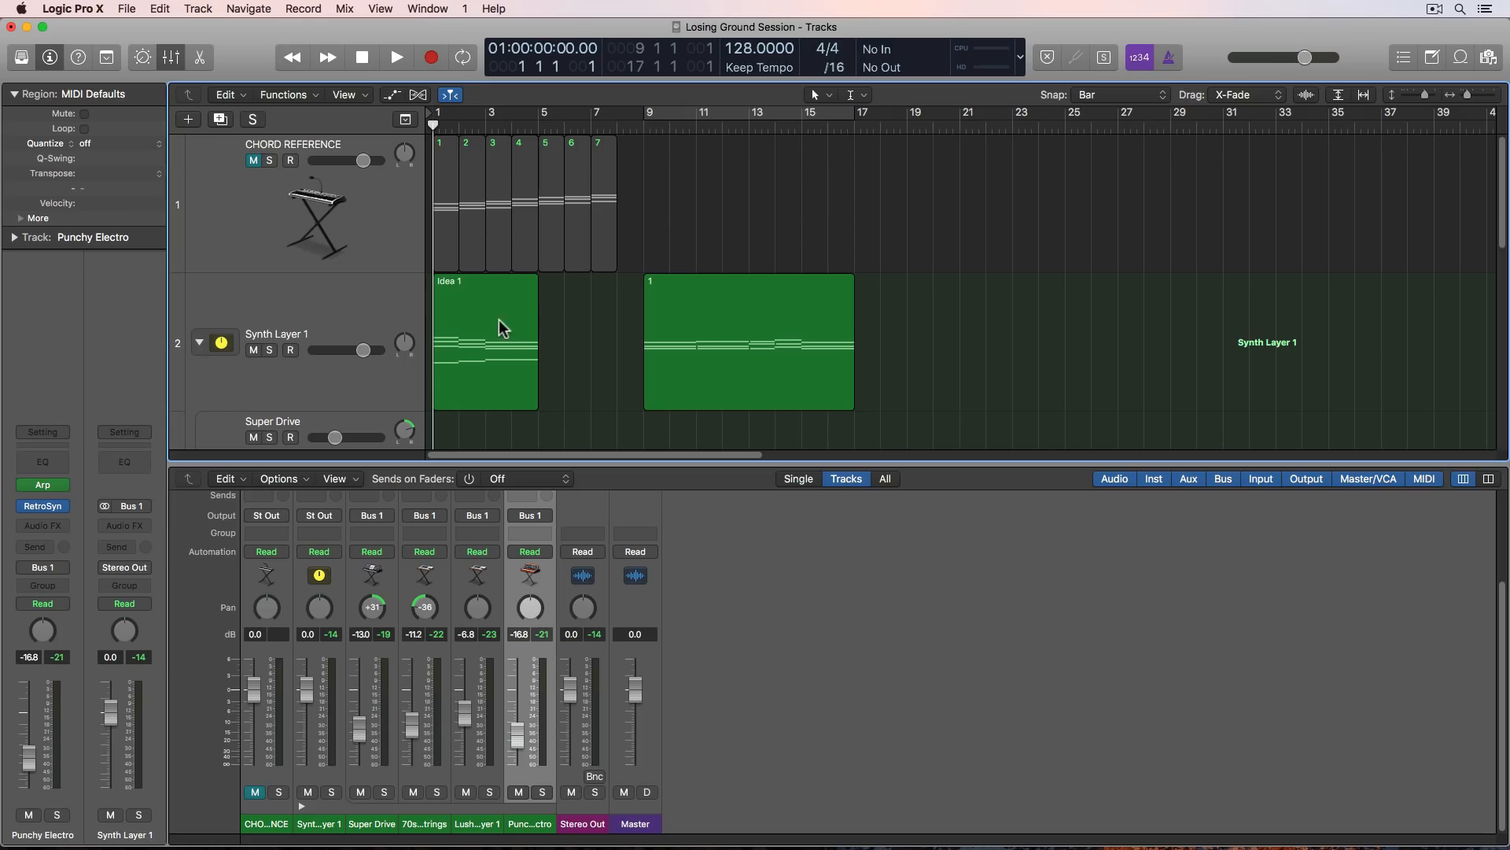
left_click_drag(738, 183, 449, 158)
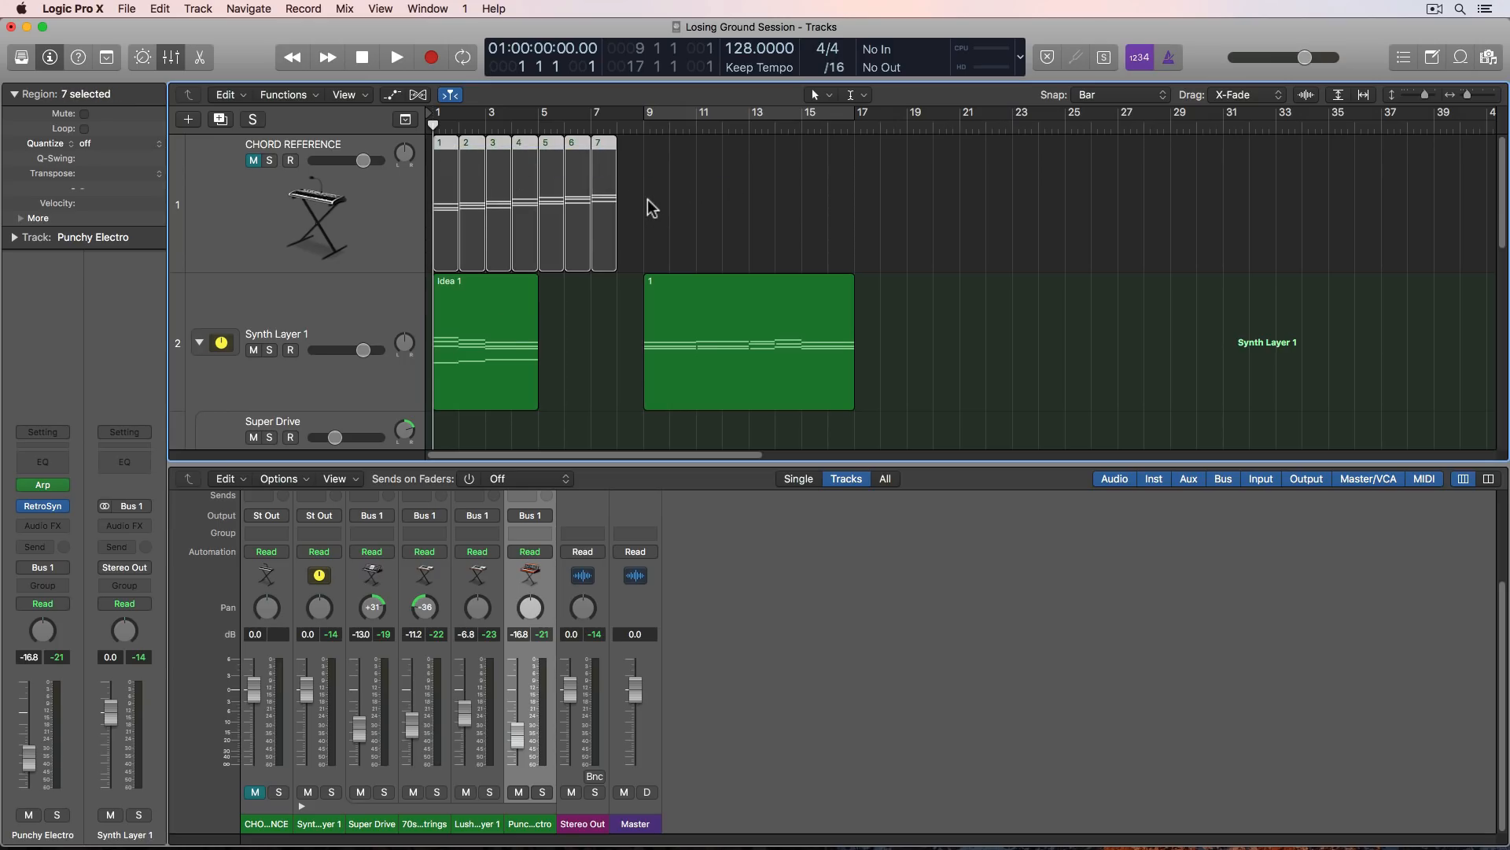